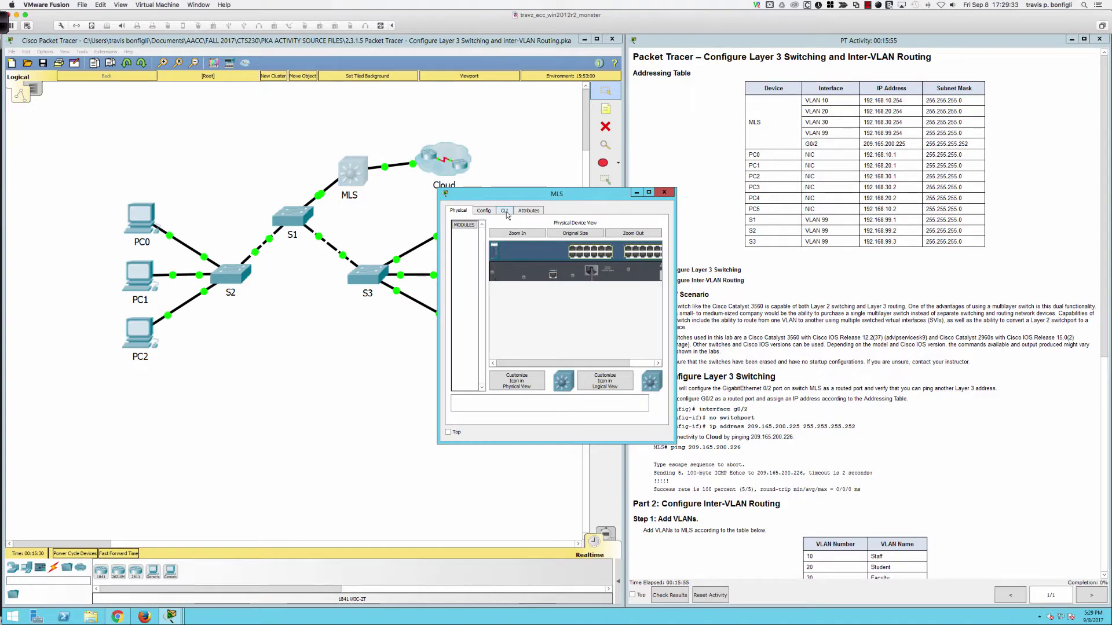
Step: Open the MLS switch's command line in an enlarged window and bring up its user EXEC prompt
click(504, 210)
drag(494, 195, 114, 89)
drag(299, 362, 579, 569)
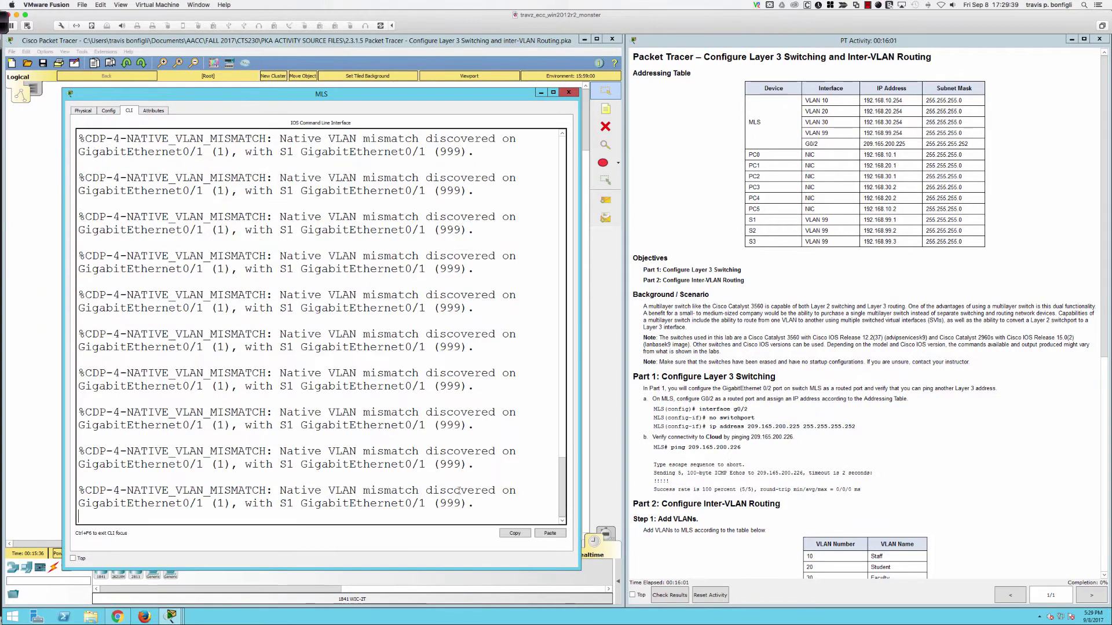
key(Return)
key(Return)
key(Return)
key(Return)
key(Return)
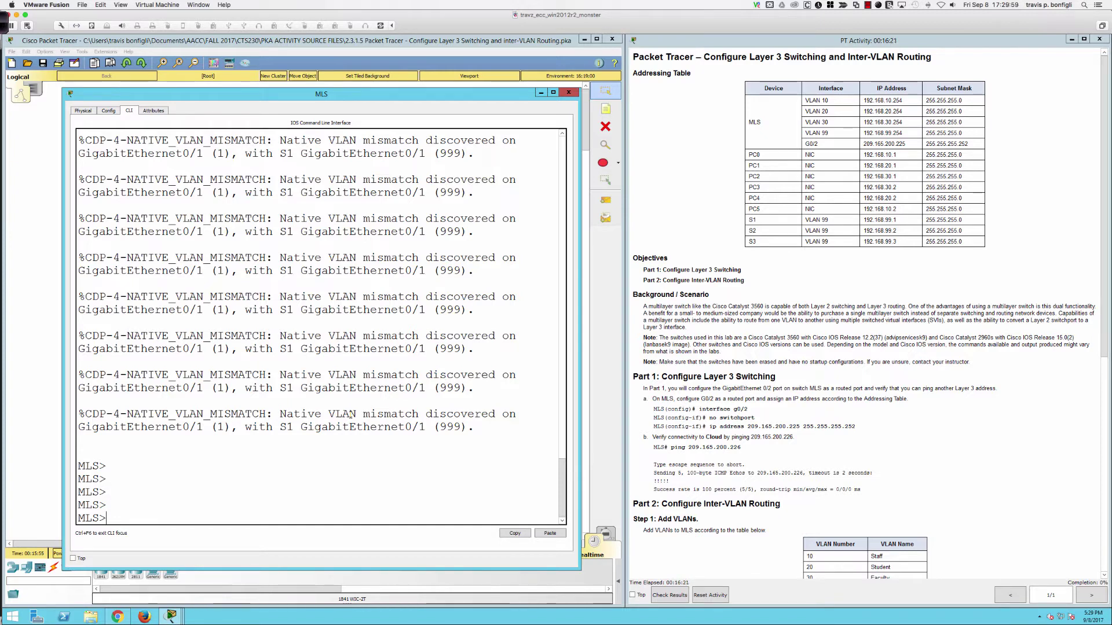
Step: Enter privileged EXEC mode on MLS with the enable command
text(en)
key(Tab)
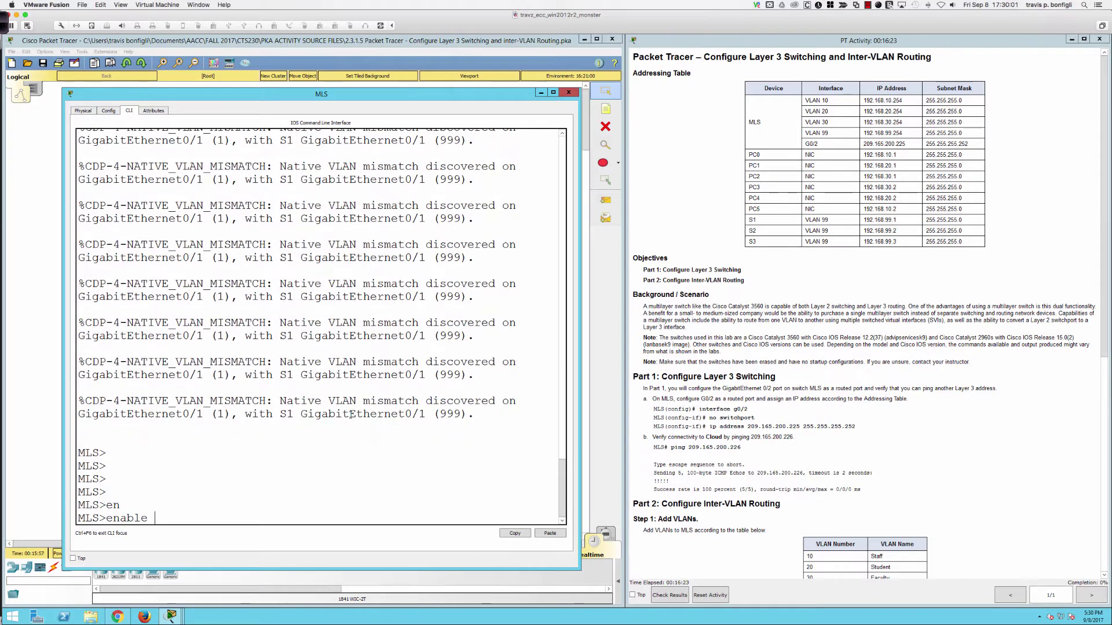
key(Return)
key(Return)
key(Return)
key(Return)
Step: Enter global configuration mode on MLS with conf t
text(conf rt)
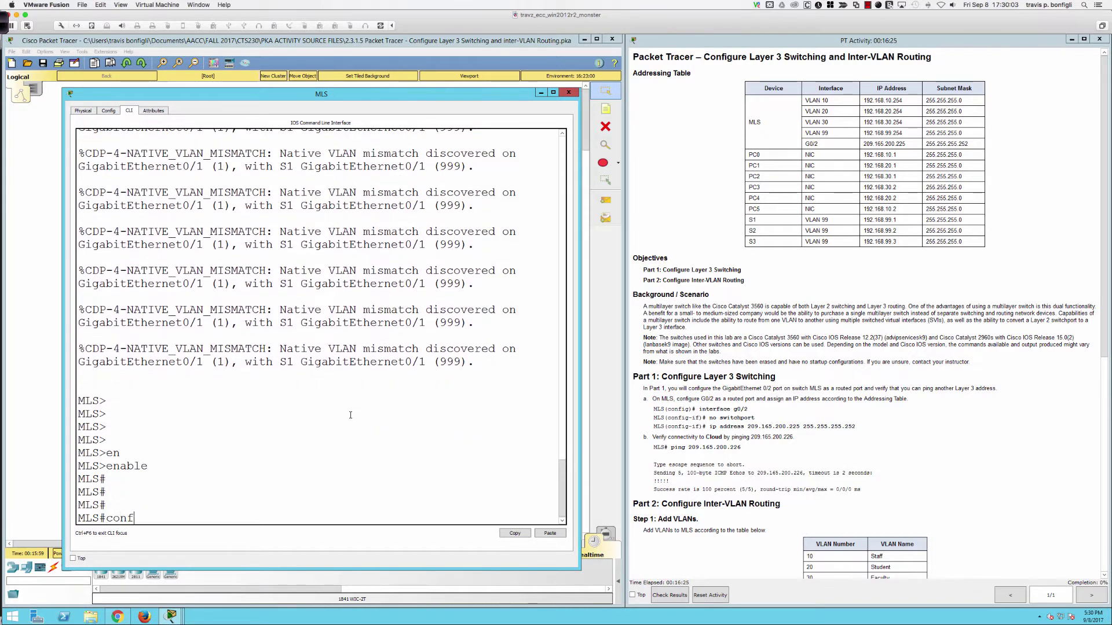
key(BackSpace)
key(BackSpace)
key(BackSpace)
key(BackSpace)
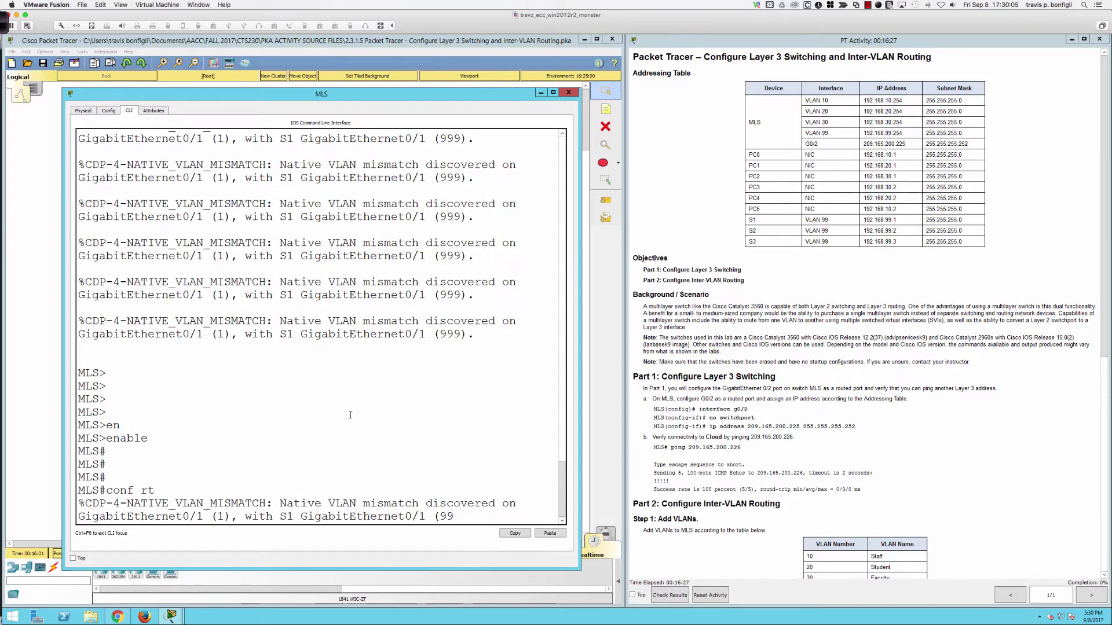
text(t)
key(Return)
text(c)
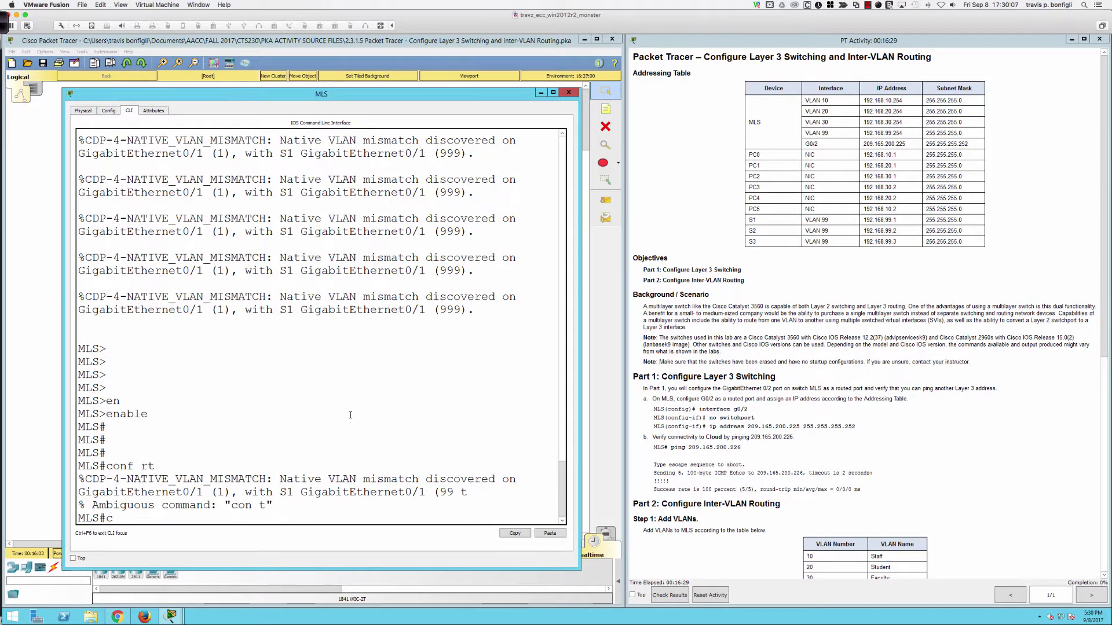
text(onf t)
key(Return)
key(Return)
key(Return)
key(Return)
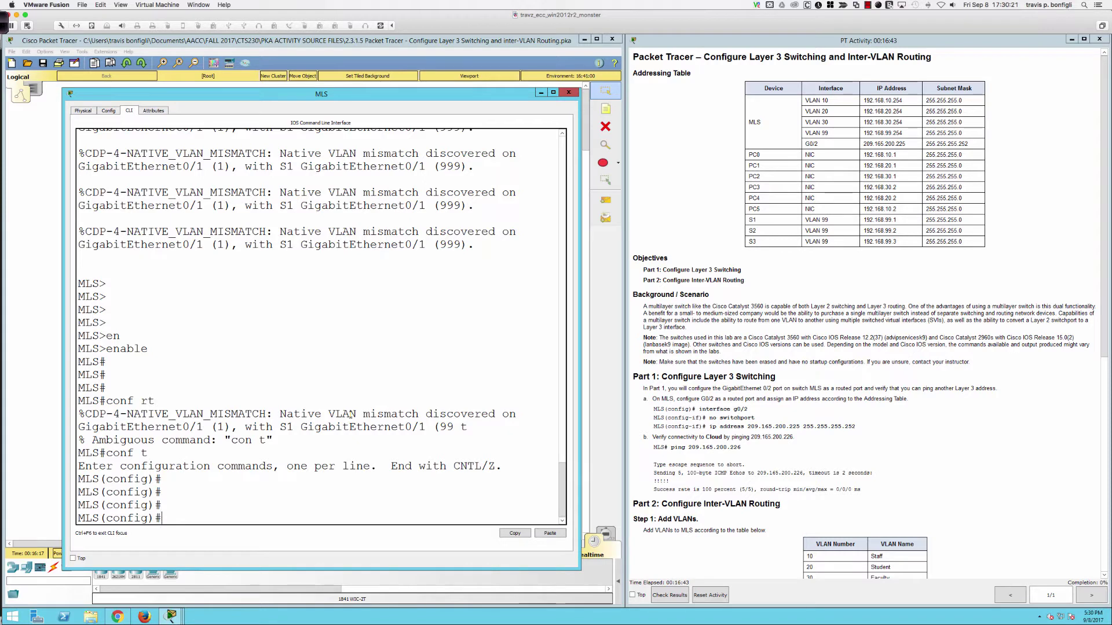
Step: Enter interface configuration mode for GigabitEthernet0/2 on MLS
text(int g00/2)
key(Return)
key(Return)
key(Return)
key(Return)
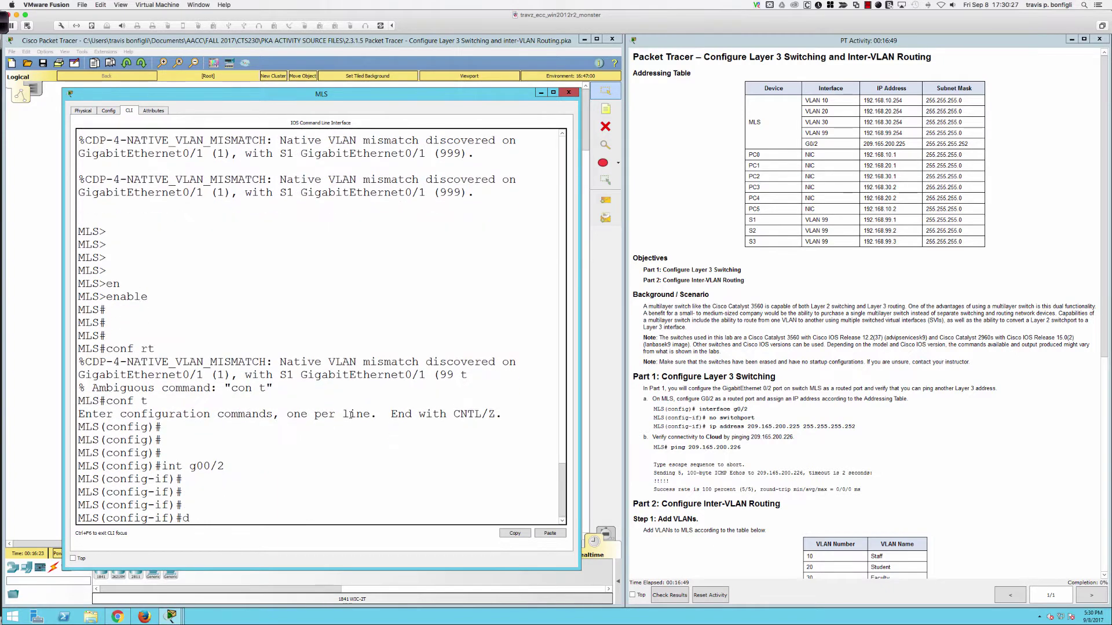
Step: Display the running configuration from interface mode with do sh run and examine the GigabitEthernet0/2 entry
text(do sh run)
key(Return)
key(space)
key(space)
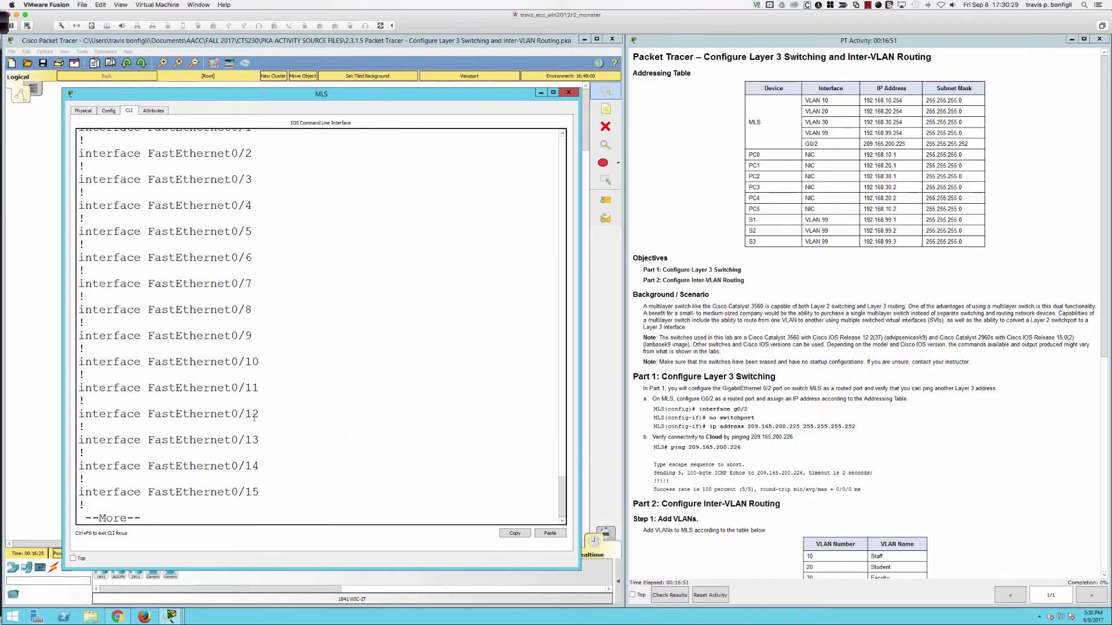
key(Return)
key(Return)
key(Return)
key(Return)
key(Return)
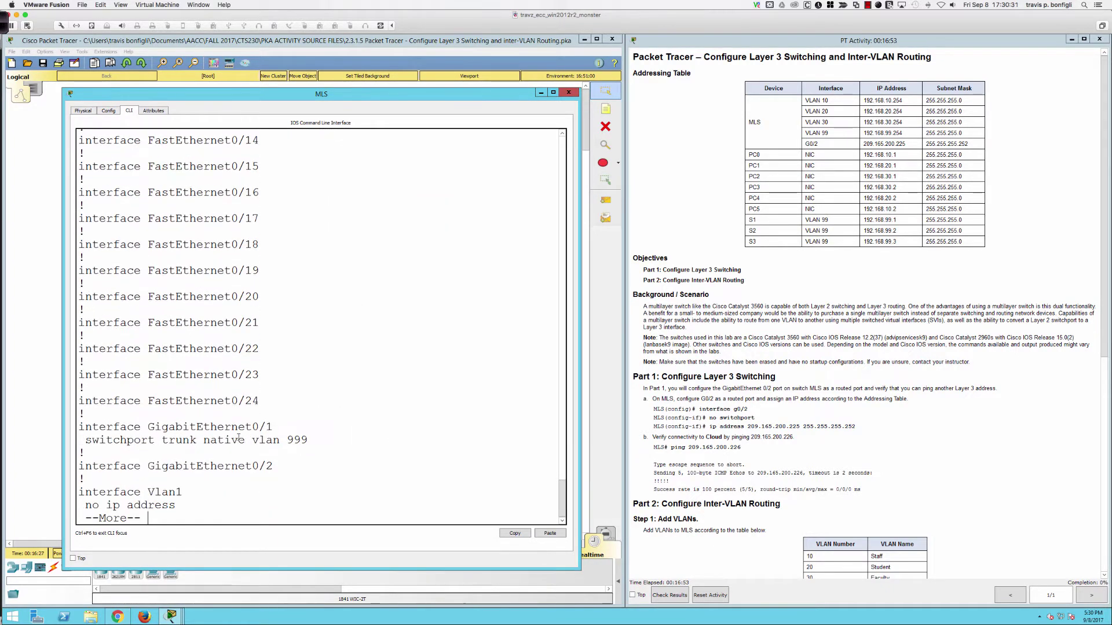
drag(277, 440, 79, 440)
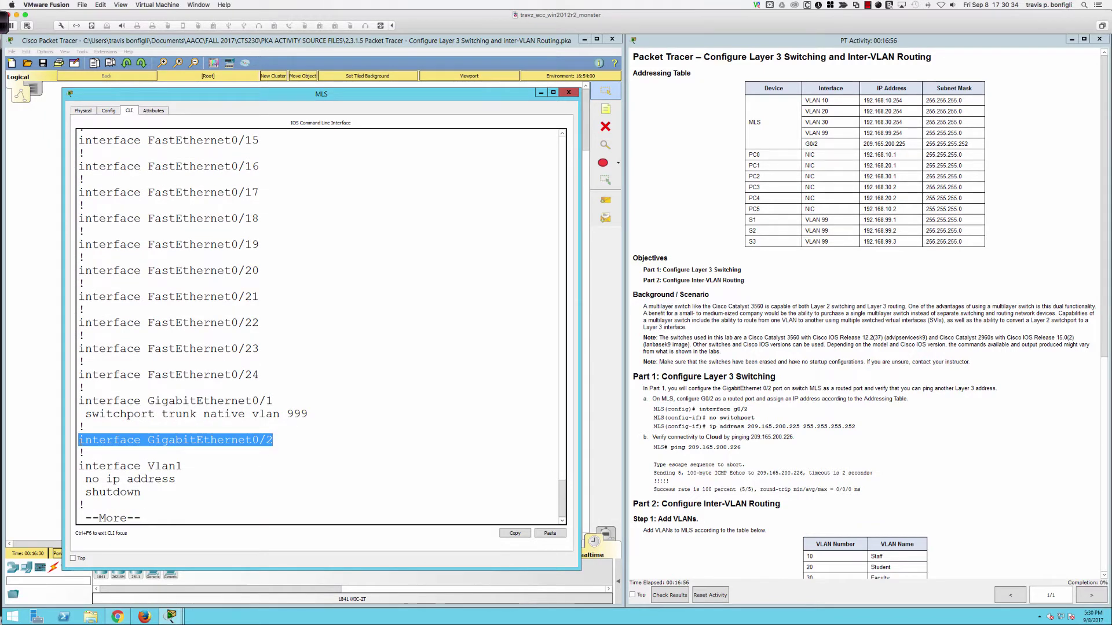
click(196, 443)
text(q)
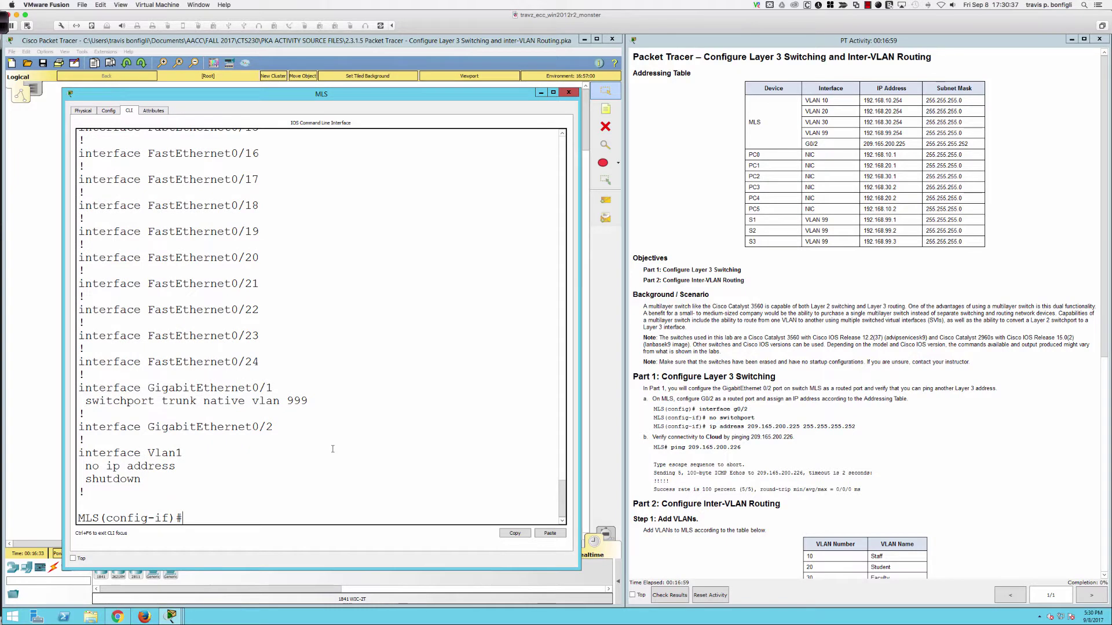
Step: Show the switchport details of gi0/2 and examine its operational and administrative modes
text(do sh int gi0/2 switc)
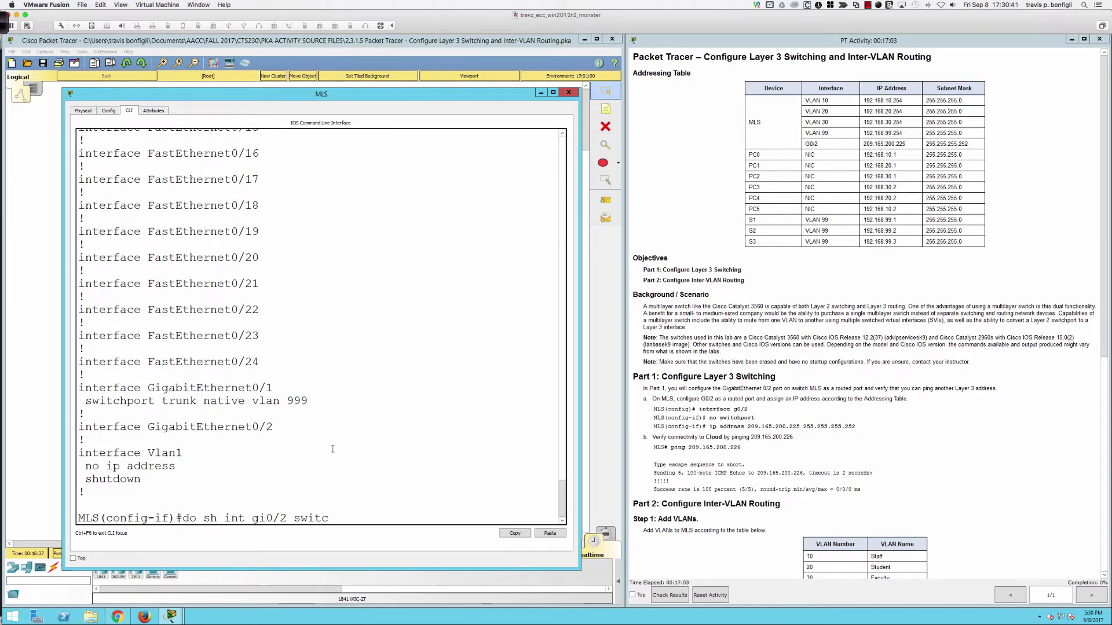
text(h)
key(Return)
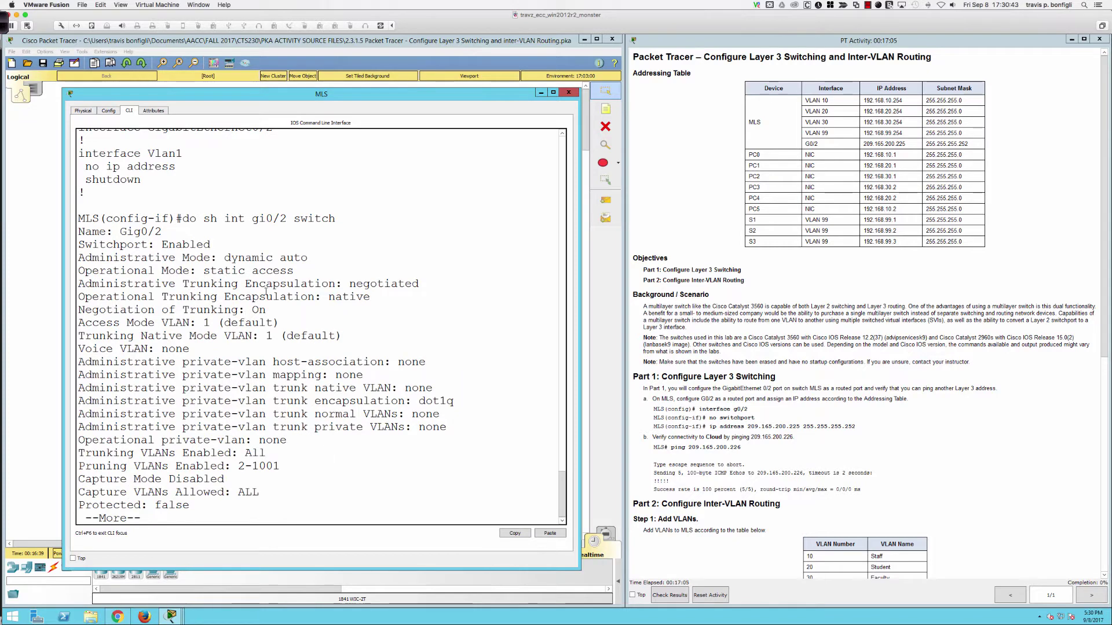
drag(294, 271, 79, 271)
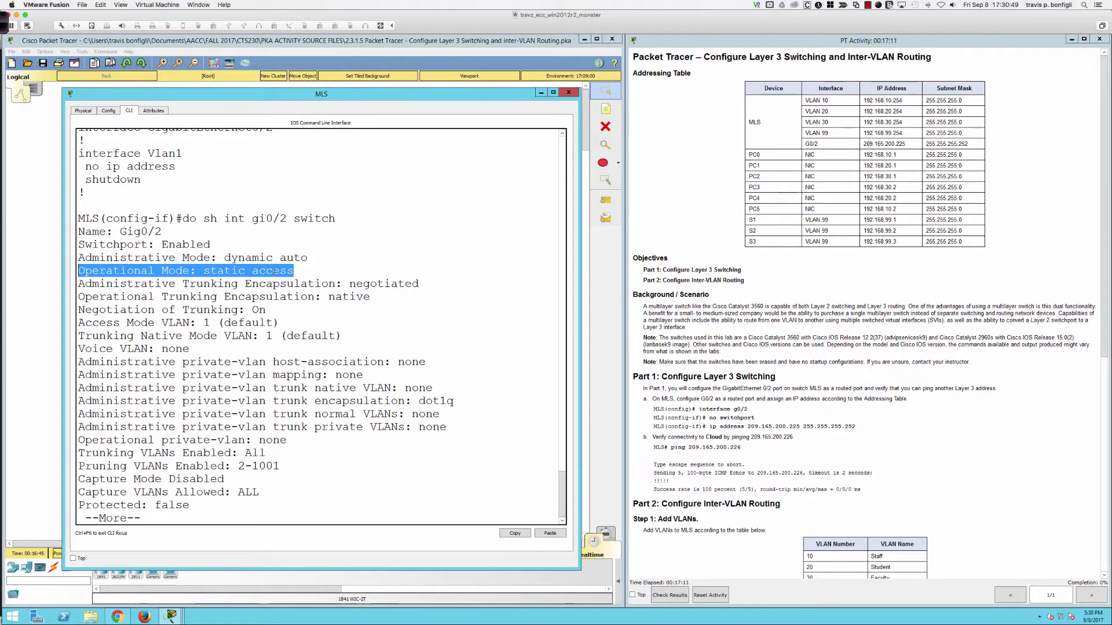
drag(310, 261, 225, 259)
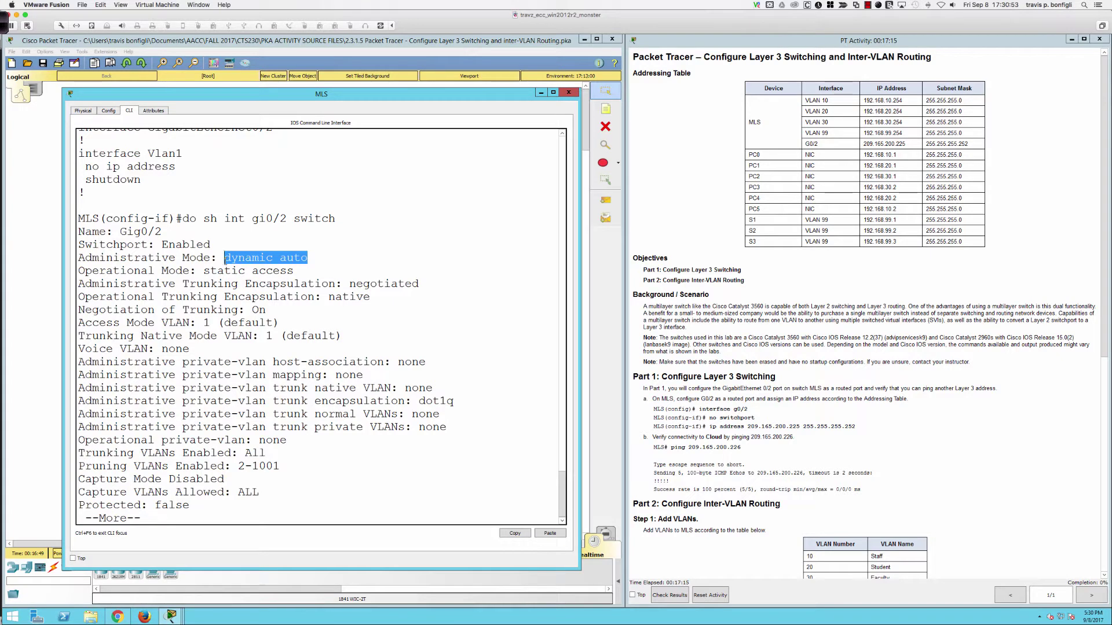
key(ctrl+c)
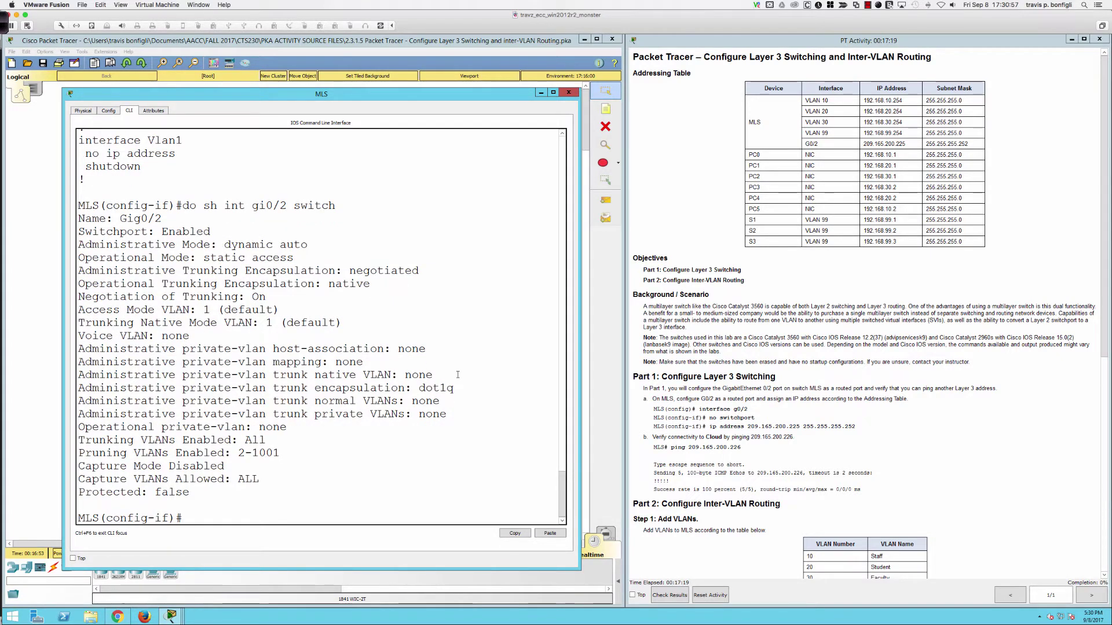
Step: Turn GigabitEthernet0/2 into a routed port with the no switchport command
text(no swi)
key(Tab)
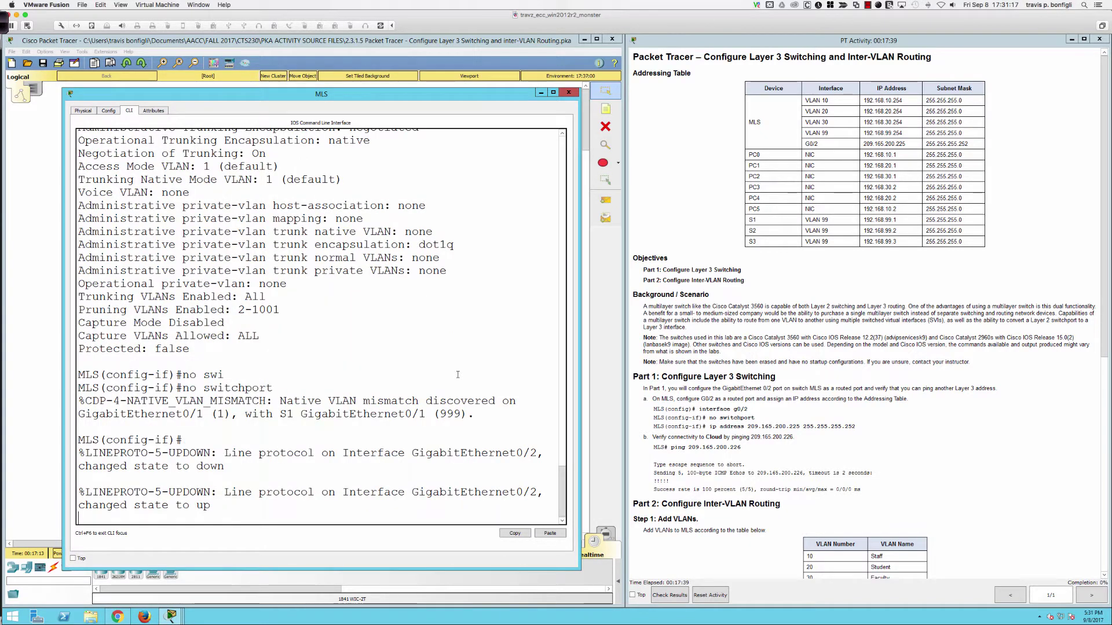
key(Return)
key(Return)
key(Return)
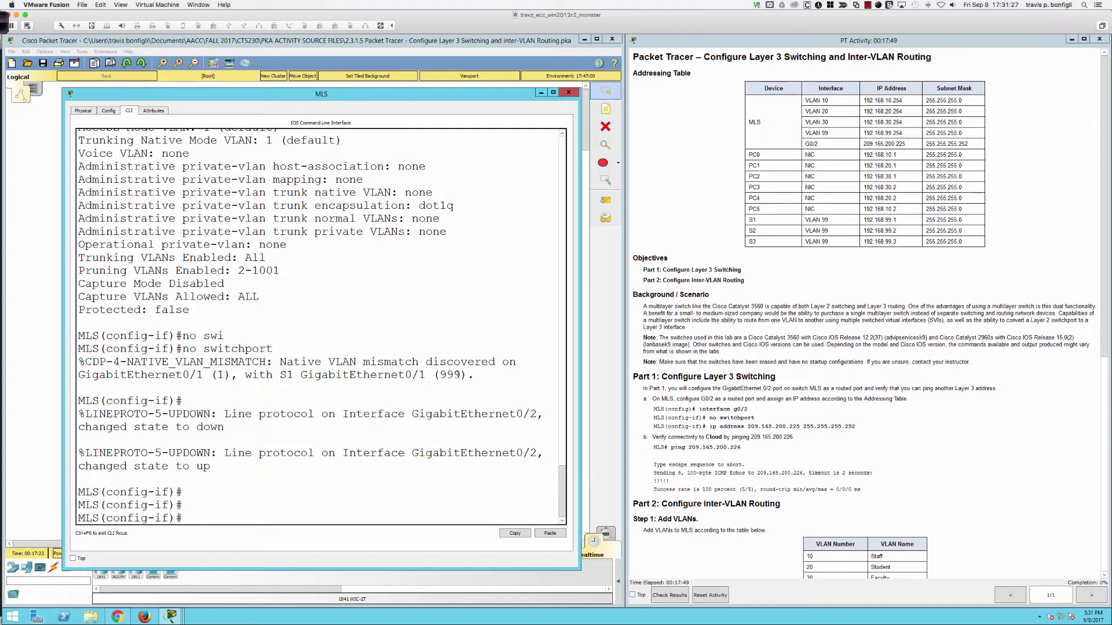
Step: Assign IP address 209.165.200.225 with subnet mask 255.255.255.252 to GigabitEthernet0/2
text(ip add 209.165.200.)
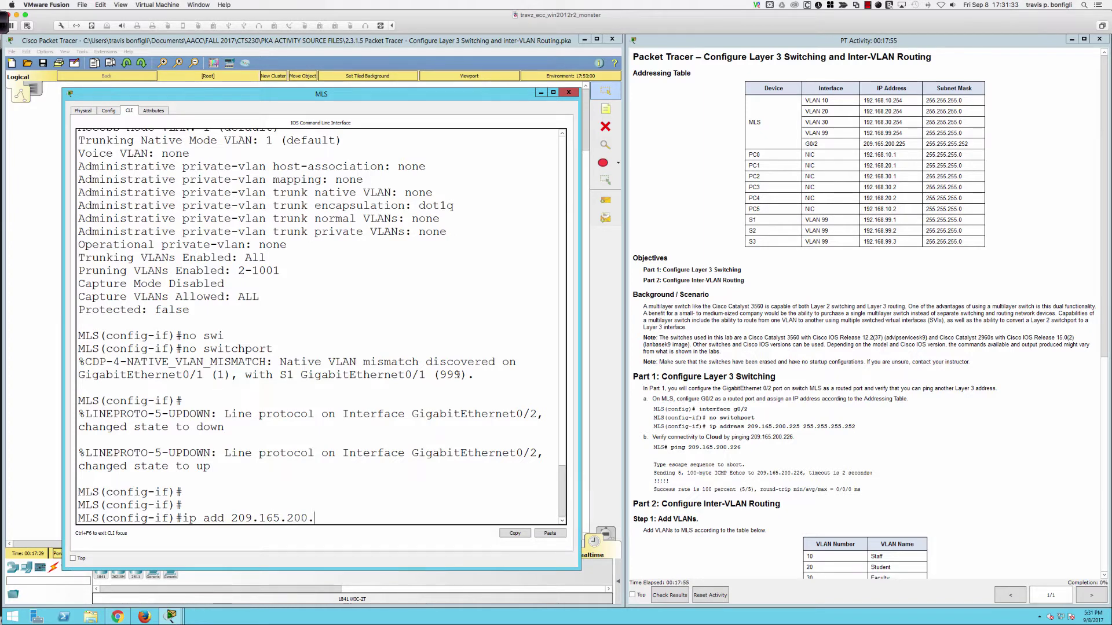
text(225 255.255.255.252)
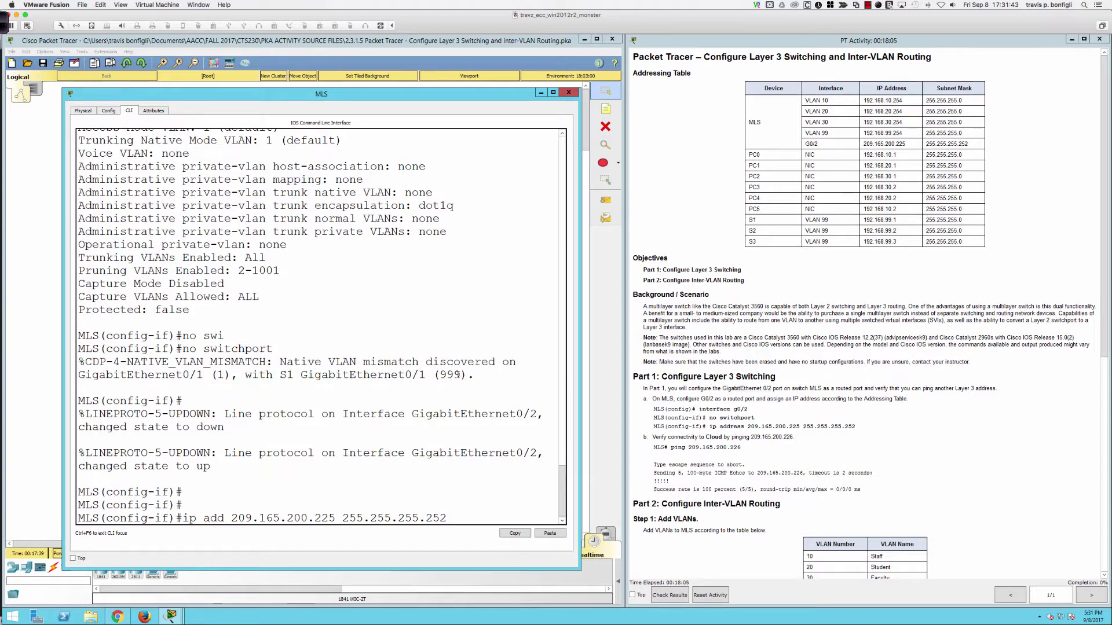
key(Return)
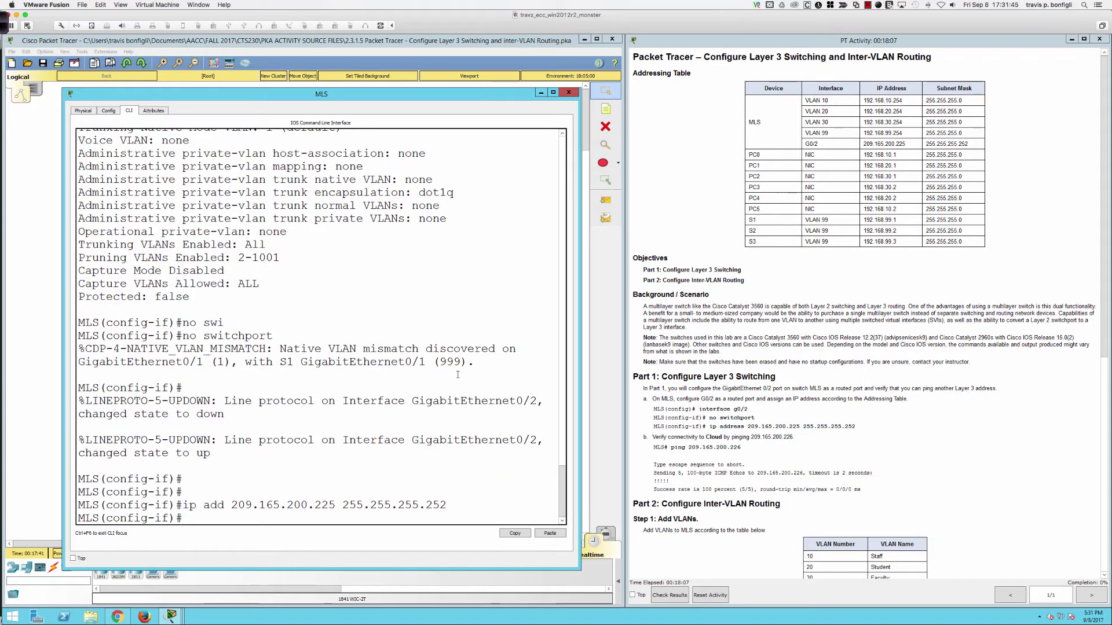
Step: Test connectivity to the Cloud by pinging 209.165.200.226 from interface configuration mode
text(do ping 209.165.)
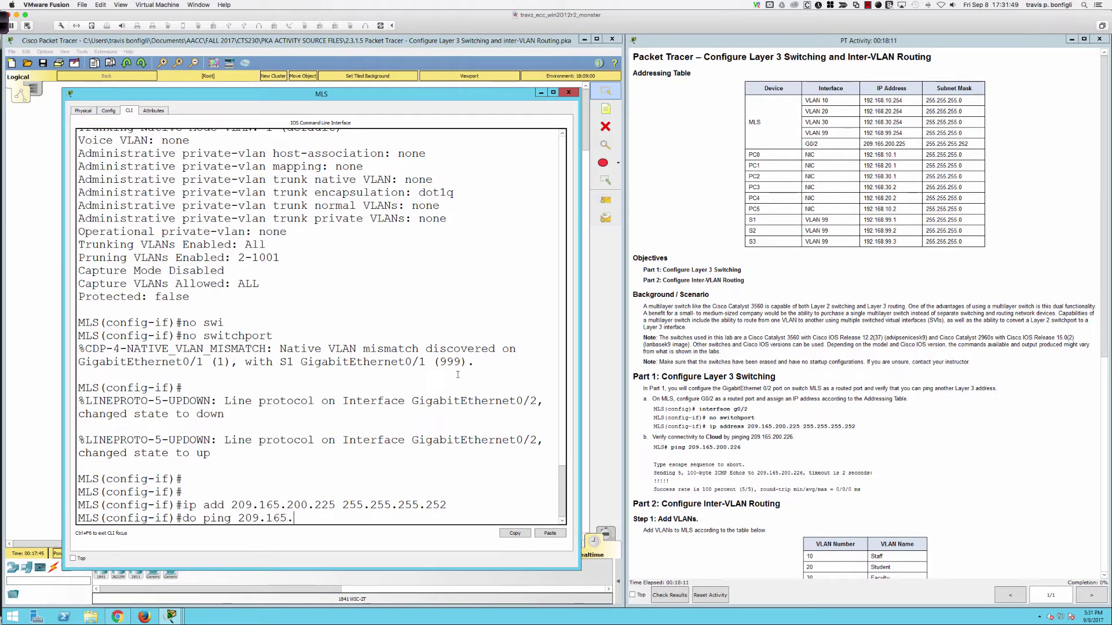
text(200.226)
key(Return)
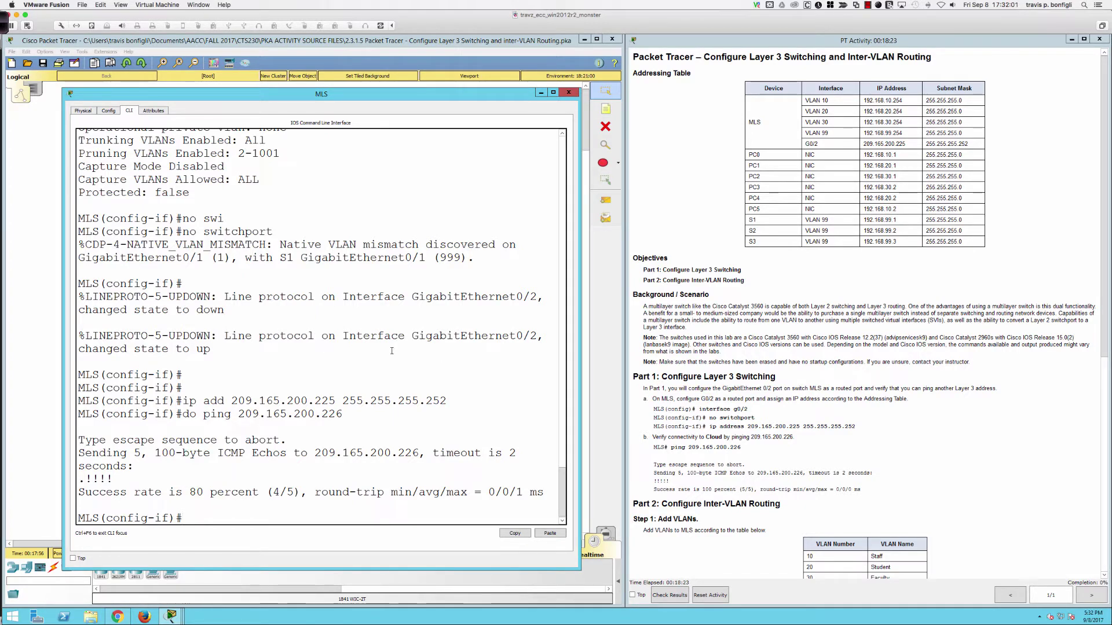
Step: Review the no switchport line and the Part 2 instructions in the activity document
scroll(720, 420, down, 3)
scroll(720, 419, down, 5)
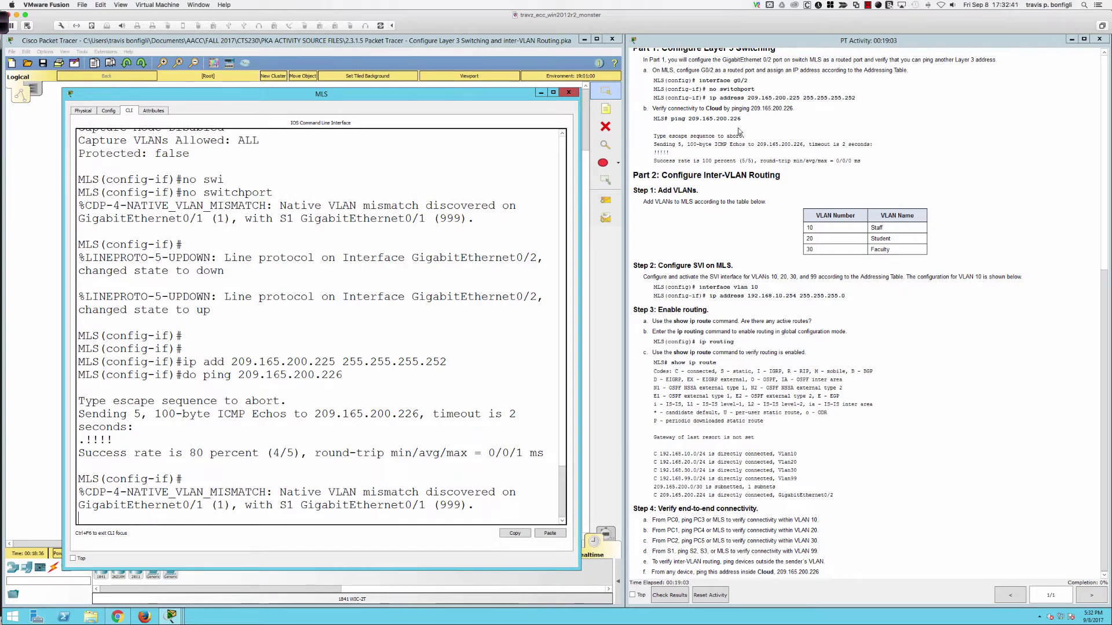
drag(706, 90, 754, 90)
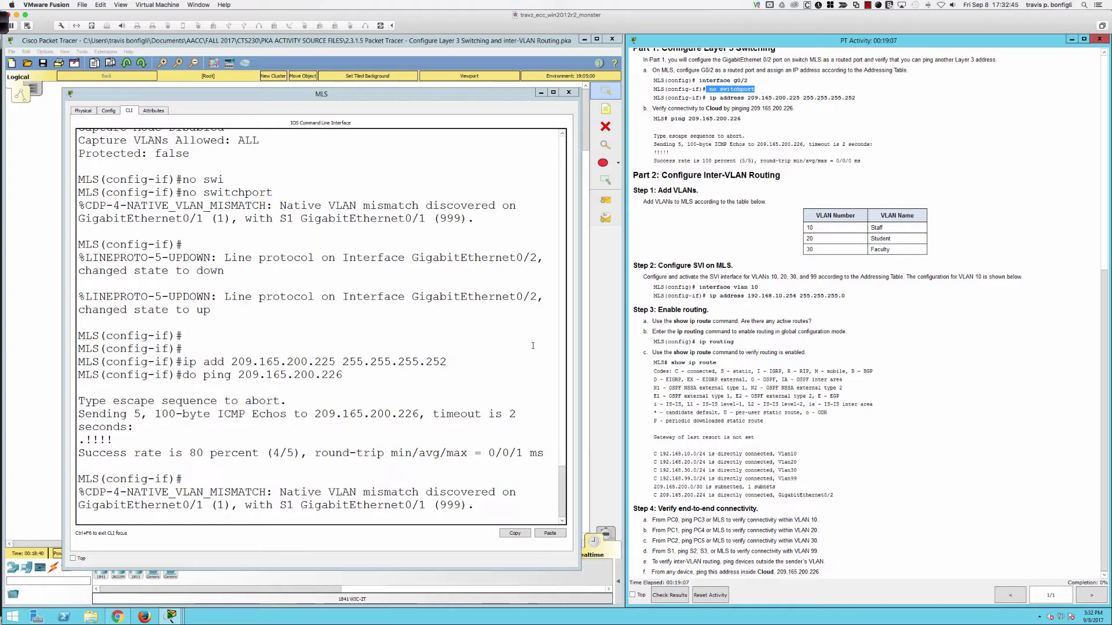
Step: Return to the MLS command line and leave configuration mode with the end command
click(500, 363)
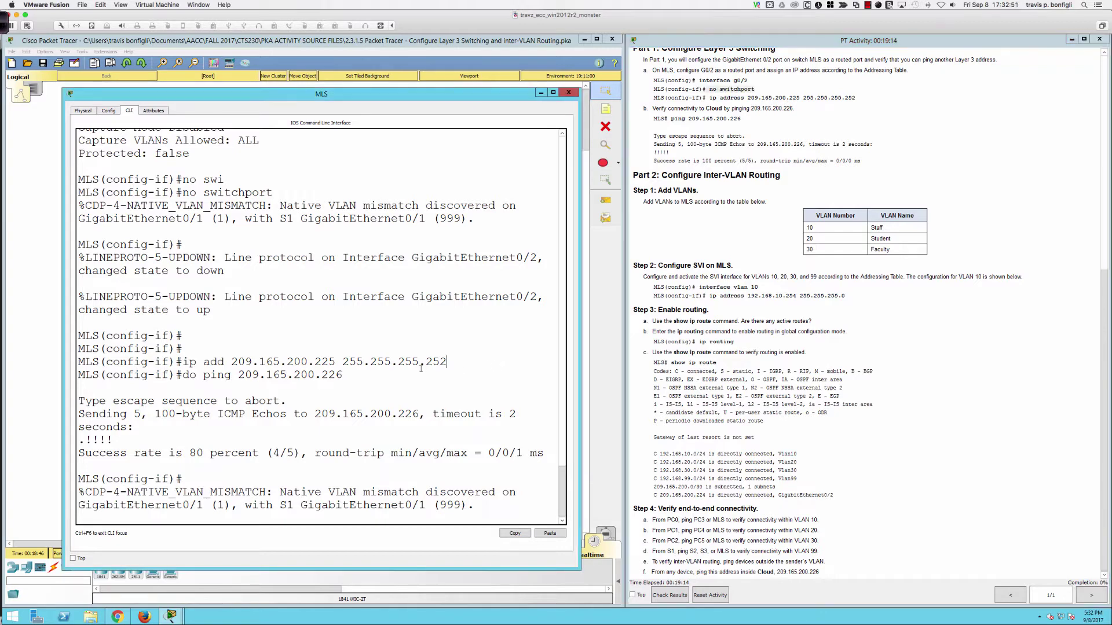
key(Return)
key(Return)
key(Return)
key(Return)
text(end)
key(Return)
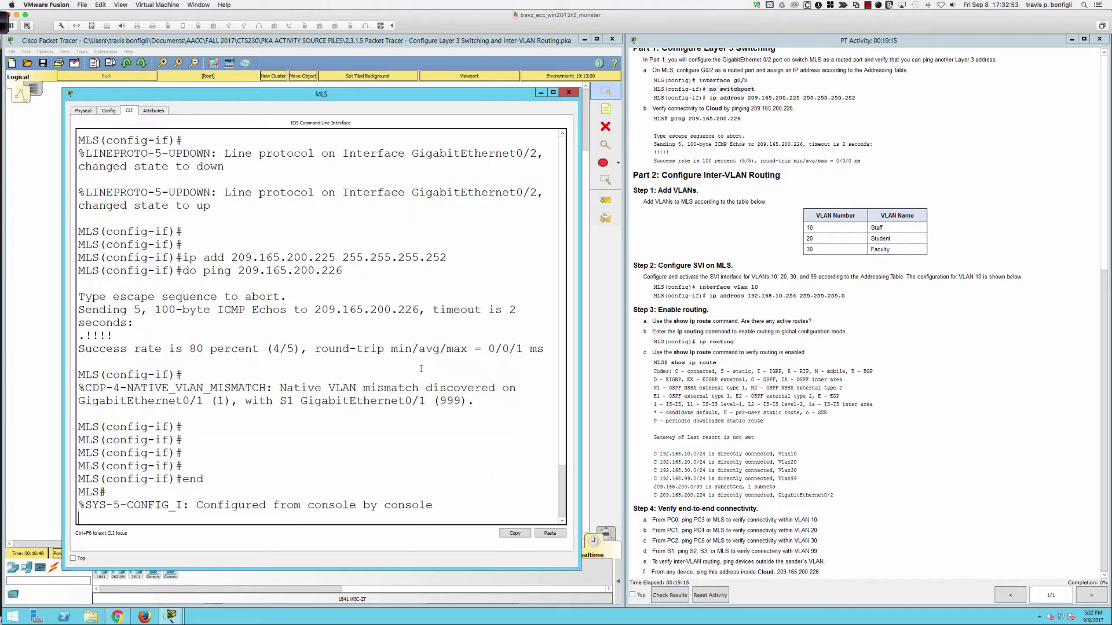
Step: Display the MLS running configuration with sh run and page through to the GigabitEthernet0/2 settings
text(sh run)
key(Return)
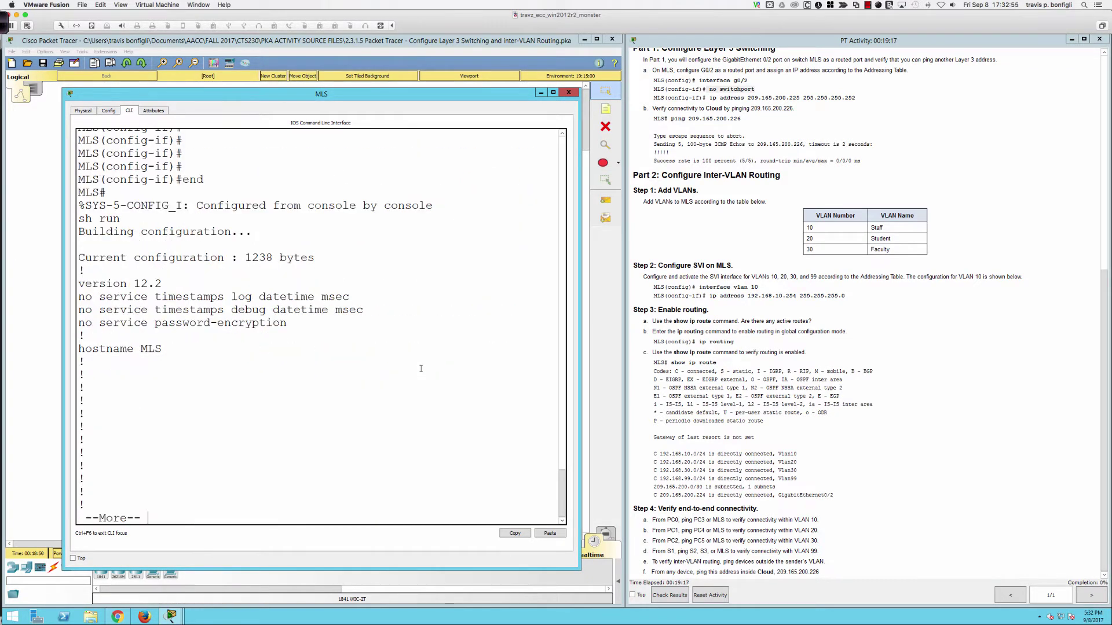
key(space)
key(space)
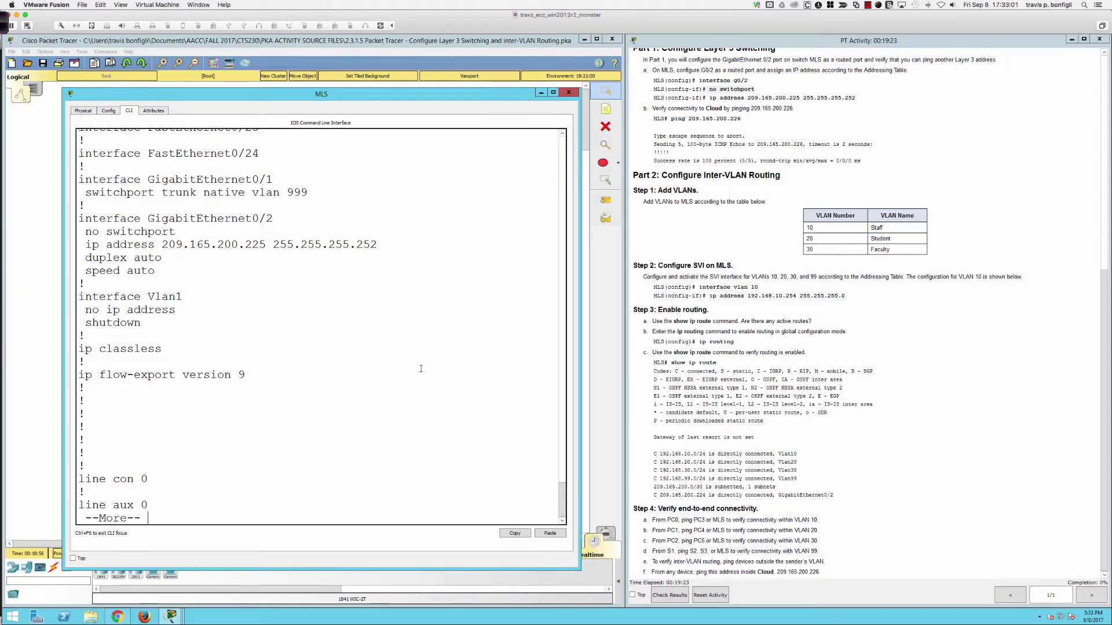
Step: Switch to the ALSw01 console session in SecureCRT and enter privileged EXEC mode
key(super+Tab)
key(super+Tab)
key(super+Tab)
key(super+Tab)
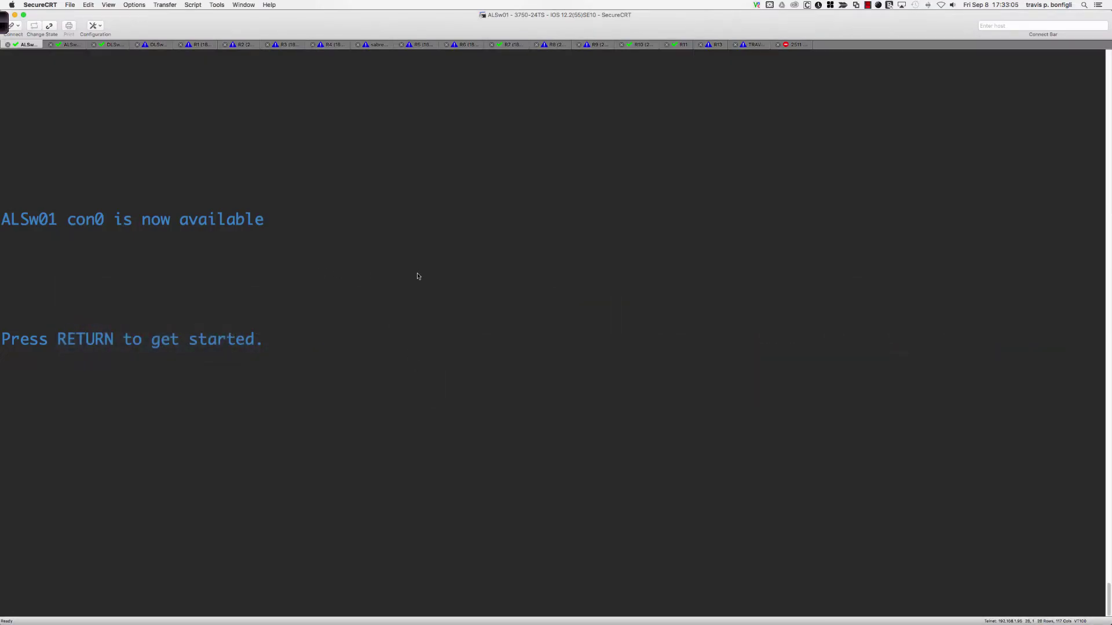
key(Return)
key(Return)
key(Return)
key(Return)
key(Return)
key(Return)
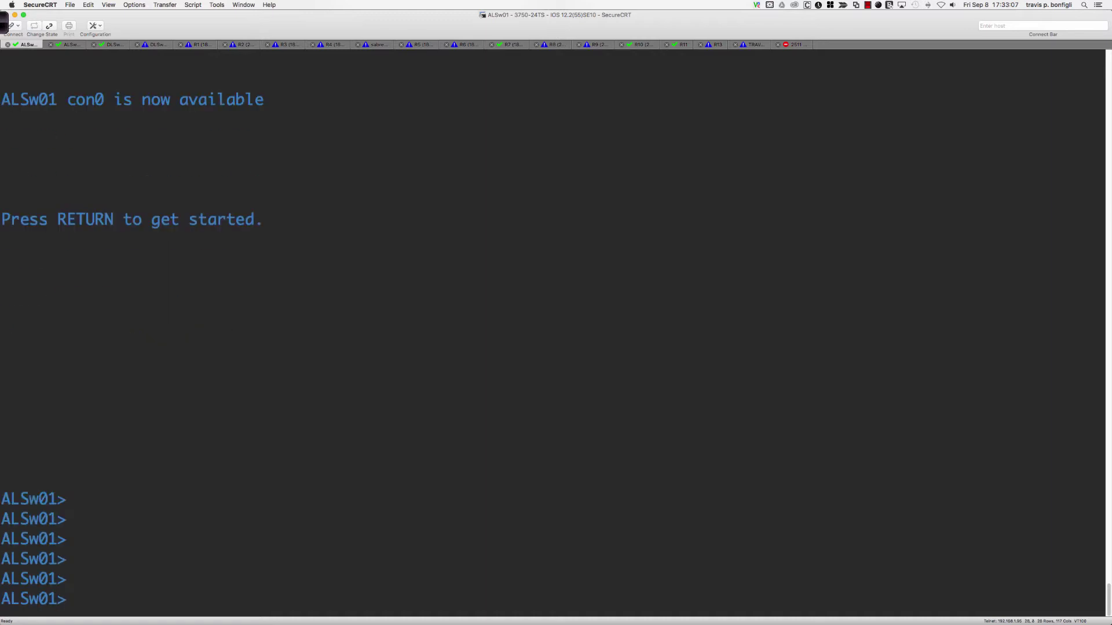
text(en)
key(Return)
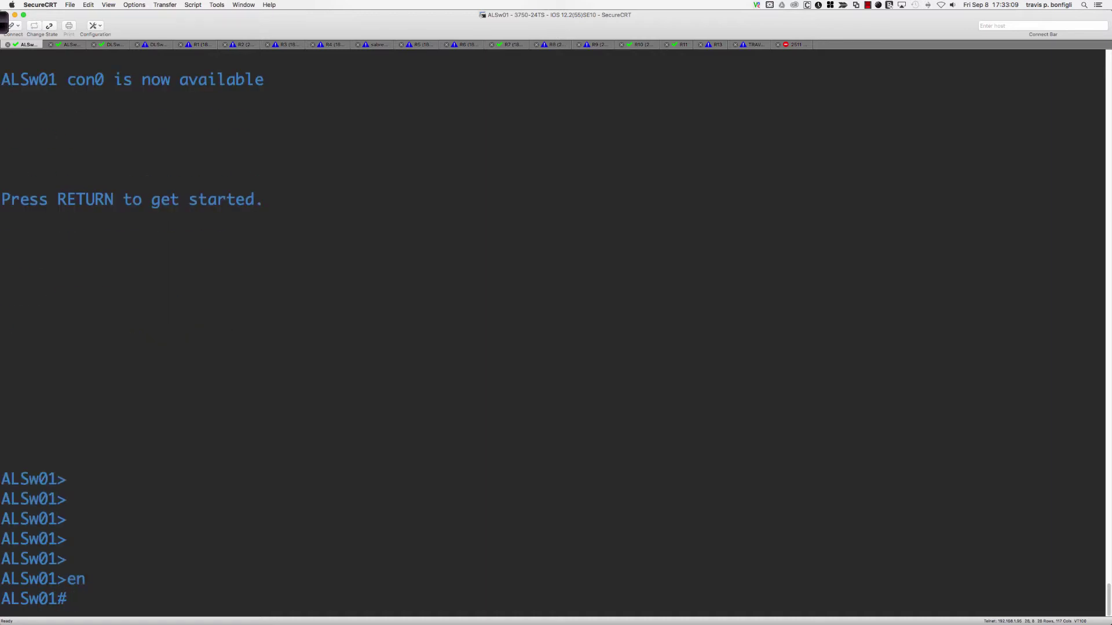
Step: Filter the ALSw01 running configuration for lines containing policy with sh run | inc policy
text(sh run | iinc)
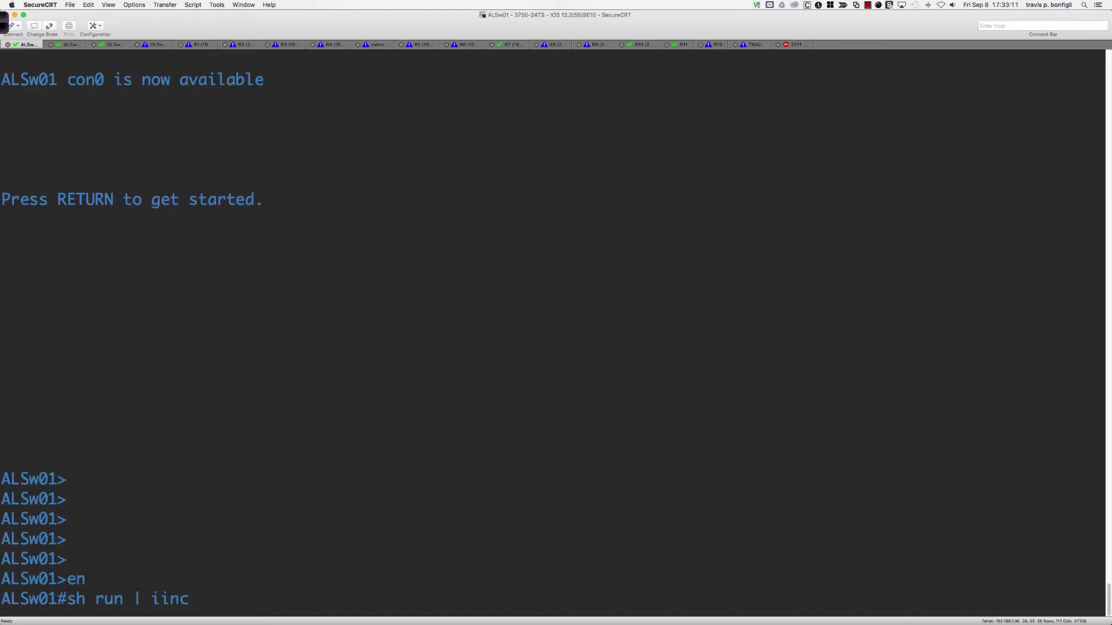
key(BackSpace)
key(BackSpace)
key(BackSpace)
text(nc policy)
key(Return)
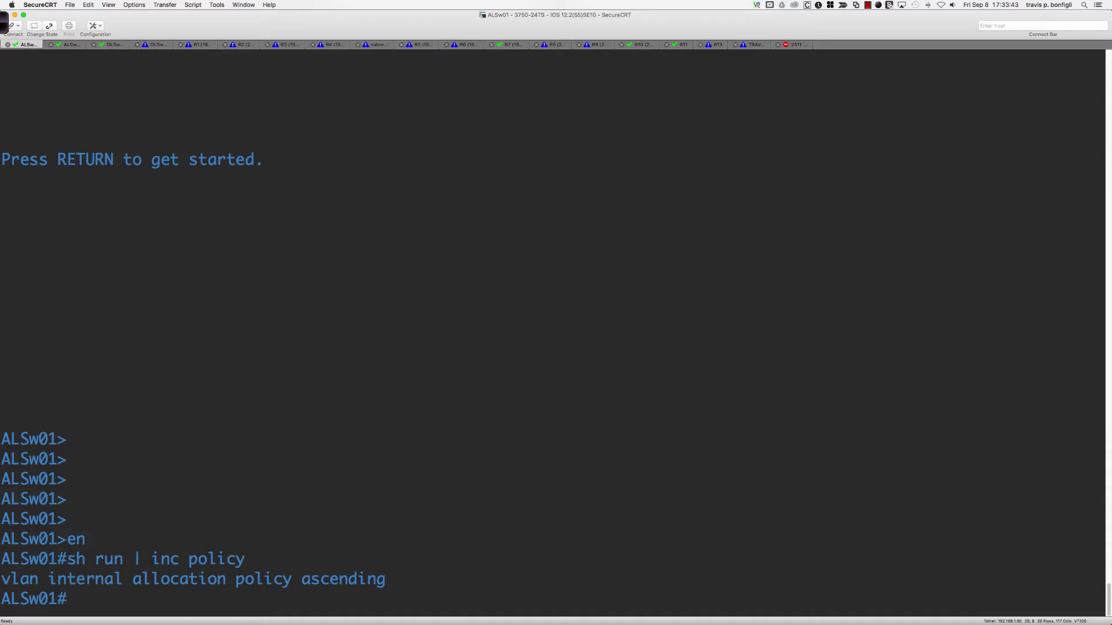
Step: Display the ALSw01 VLAN summary with sh vlan bri and enter global configuration mode with conf t
text(sh vlan bri)
key(Return)
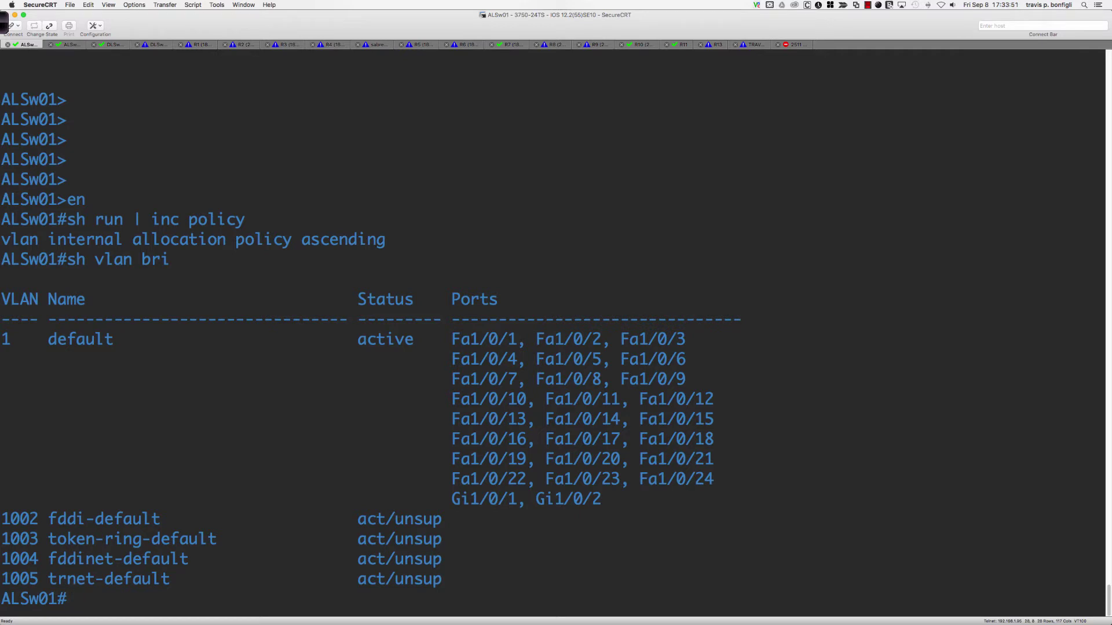
text(cofn t)
key(Return)
text(conf t)
key(Return)
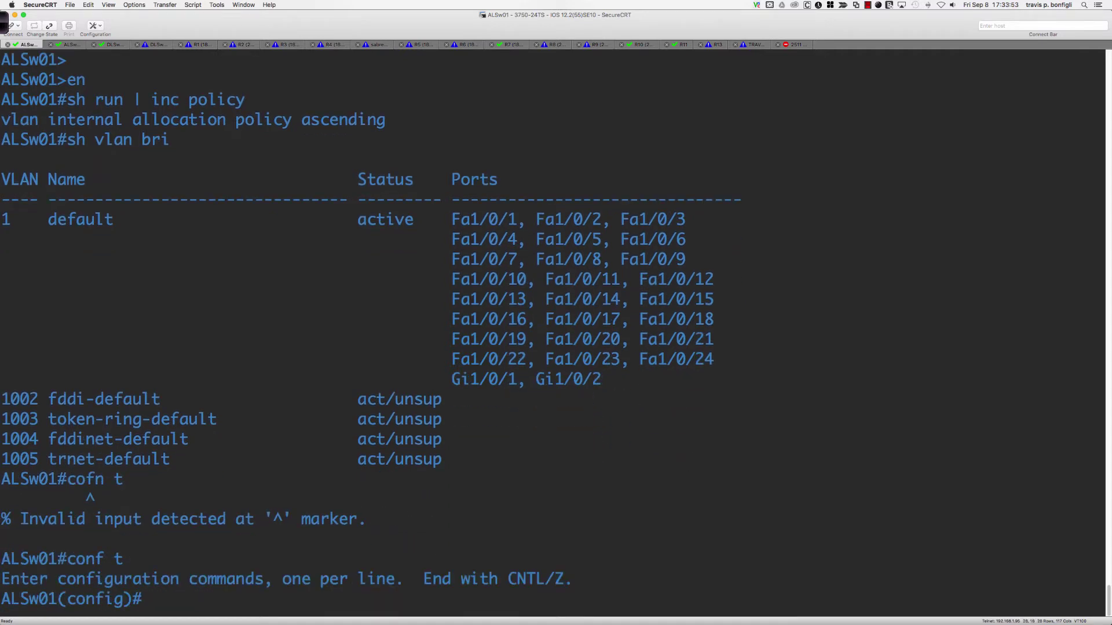
Step: Open interface fa1/0/1 and make it a routed port with the no switchport command
text(int fa0/)
key(BackSpace)
key(BackSpace)
text(1/9/1)
key(Return)
key(Up)
key(BackSpace)
key(BackSpace)
key(BackSpace)
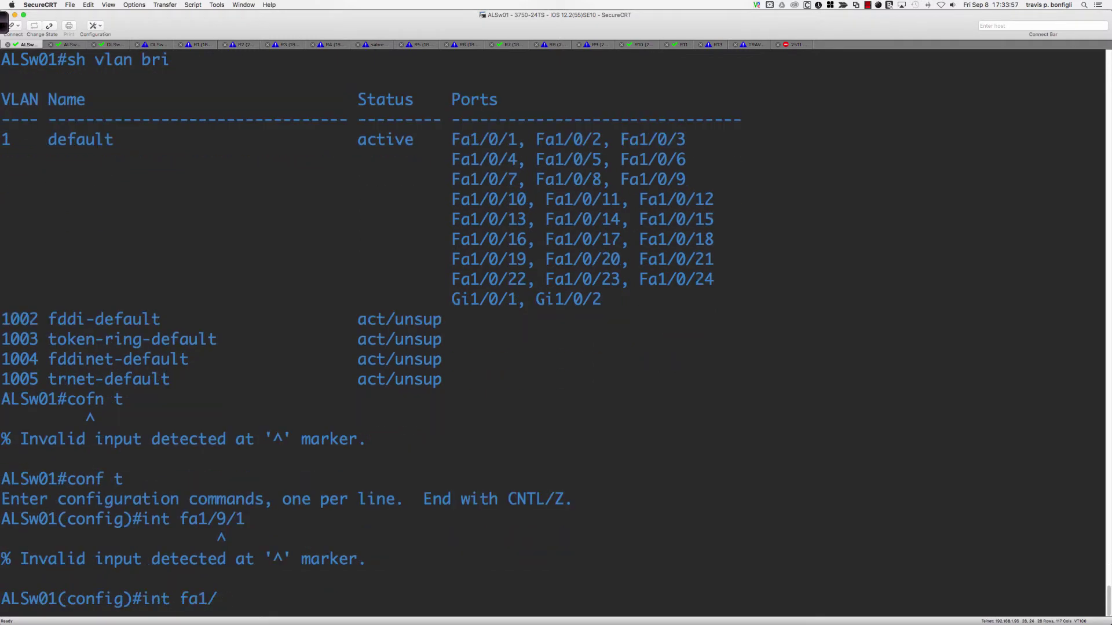
text(0/)
text(1)
key(Return)
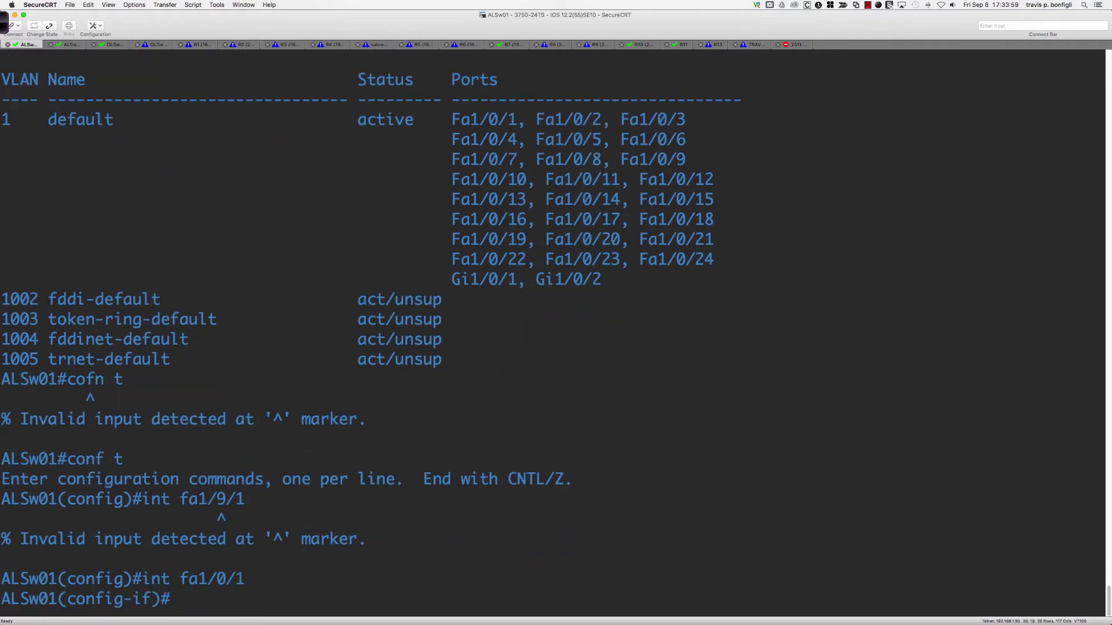
text(no switchport)
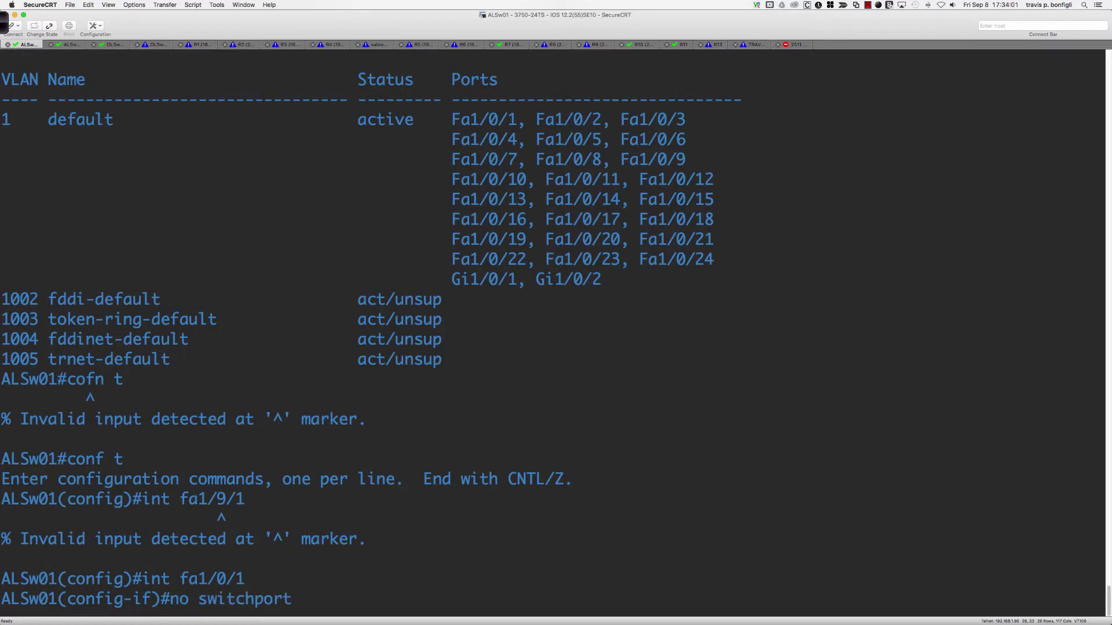
key(Return)
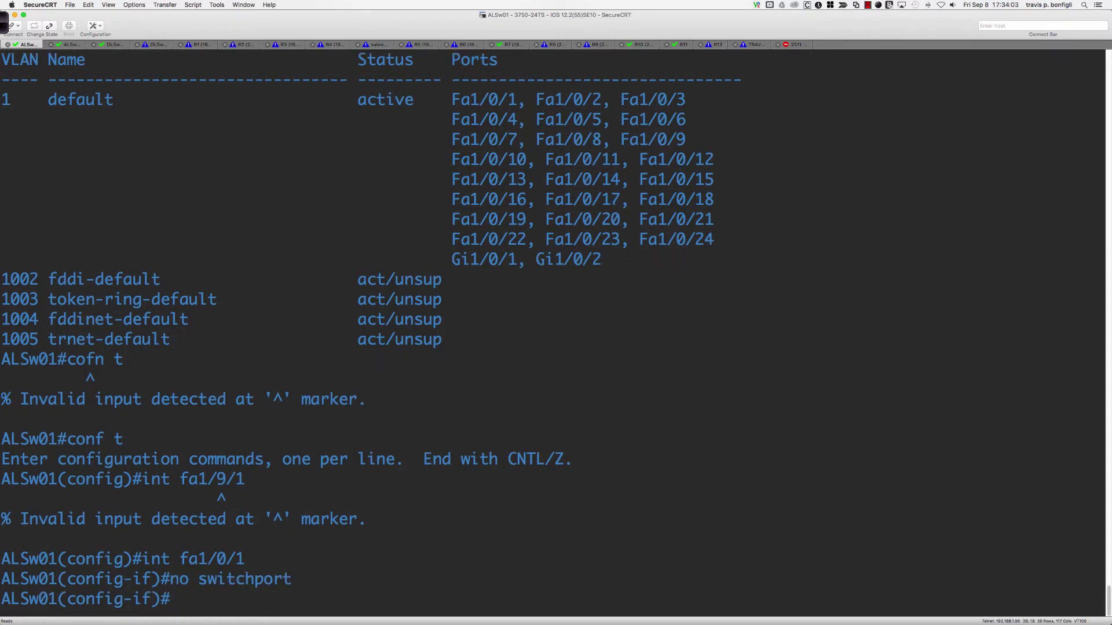
Step: Display the fa1/0/1 switchport details with do sh int fa1/0/1 switch and highlight the two output lines
text(do sh int fa10/1)
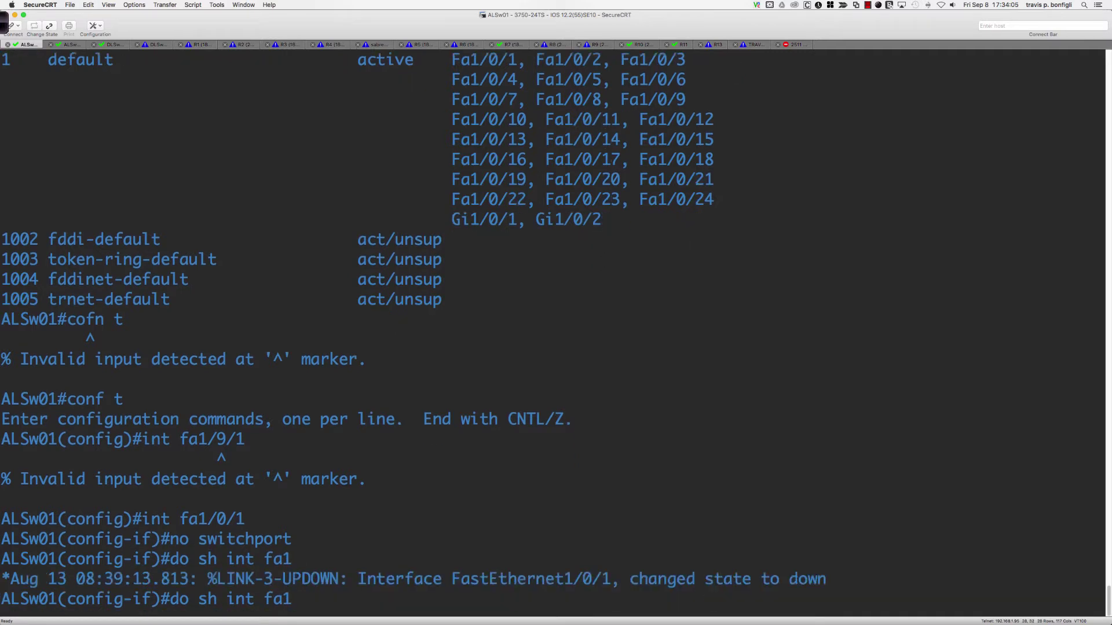
key(BackSpace)
key(BackSpace)
key(BackSpace)
text(/0/1 switch)
key(Return)
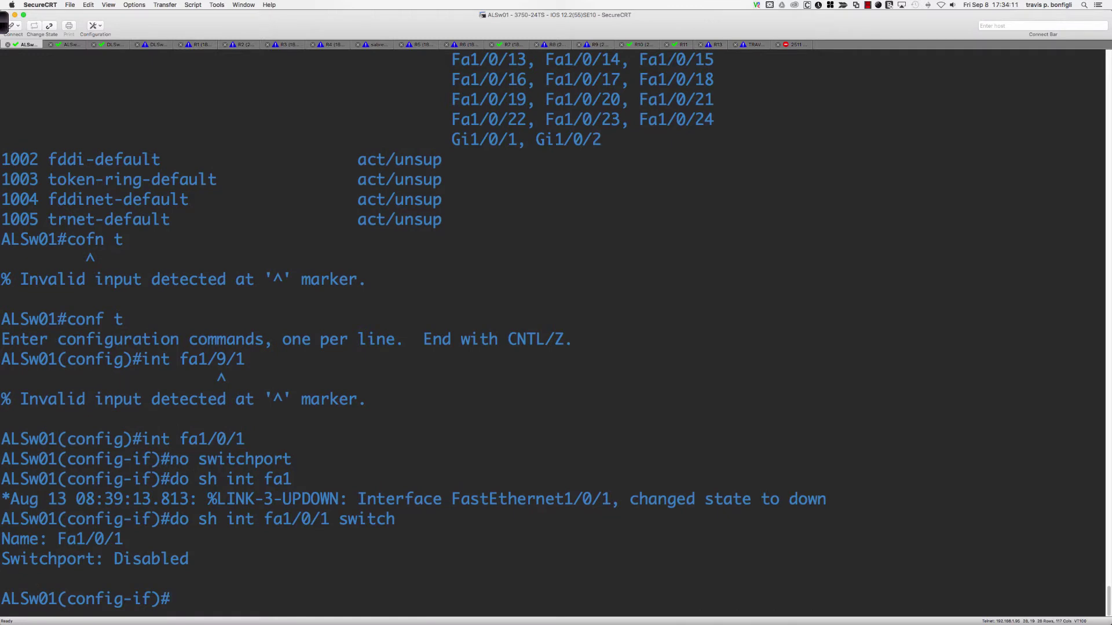
drag(189, 559, 2, 545)
click(4, 544)
drag(190, 561, 6, 540)
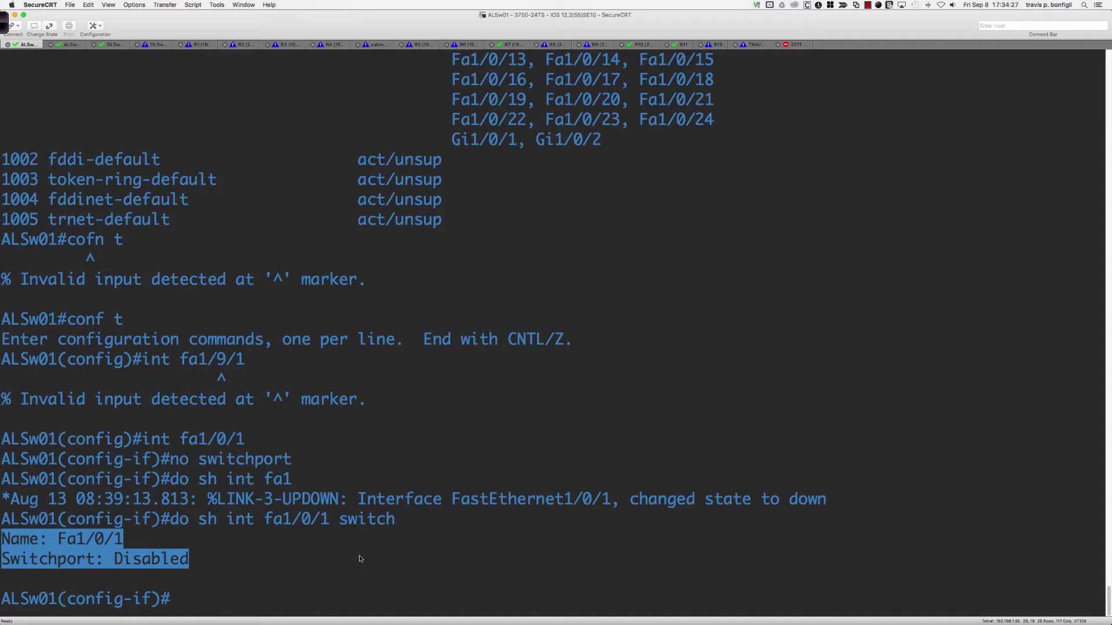
Step: Display the switchport details of fa1/0/2 with do sh int fa1/0/2 switch and page to the end
key(Up)
key(Left)
key(Left)
key(Left)
key(Left)
key(Left)
key(Left)
key(Left)
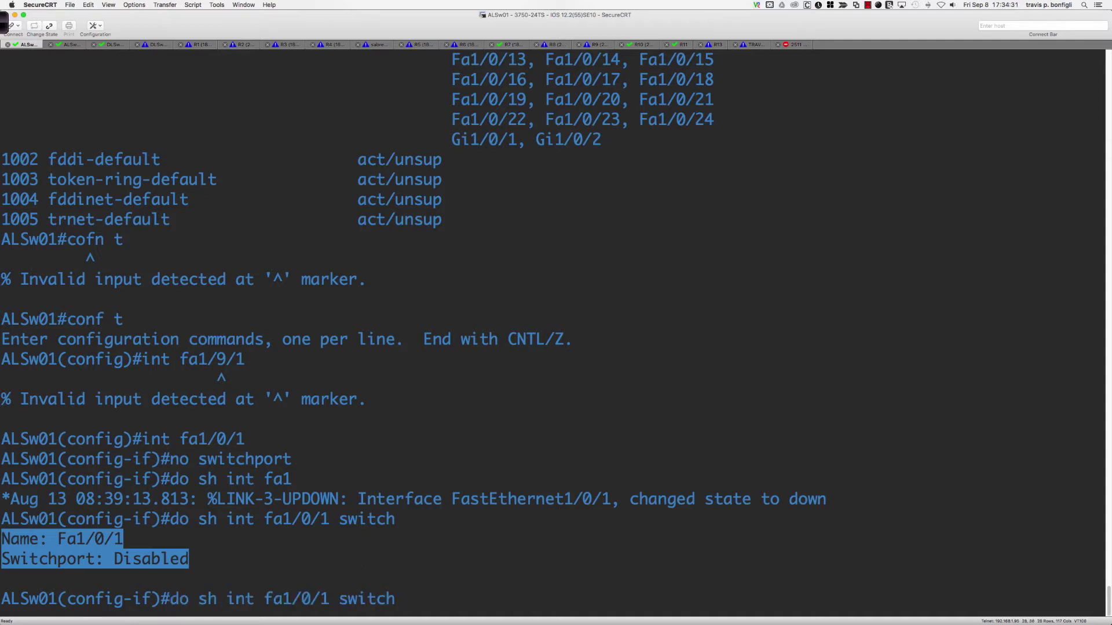
key(BackSpace)
text(2)
key(Return)
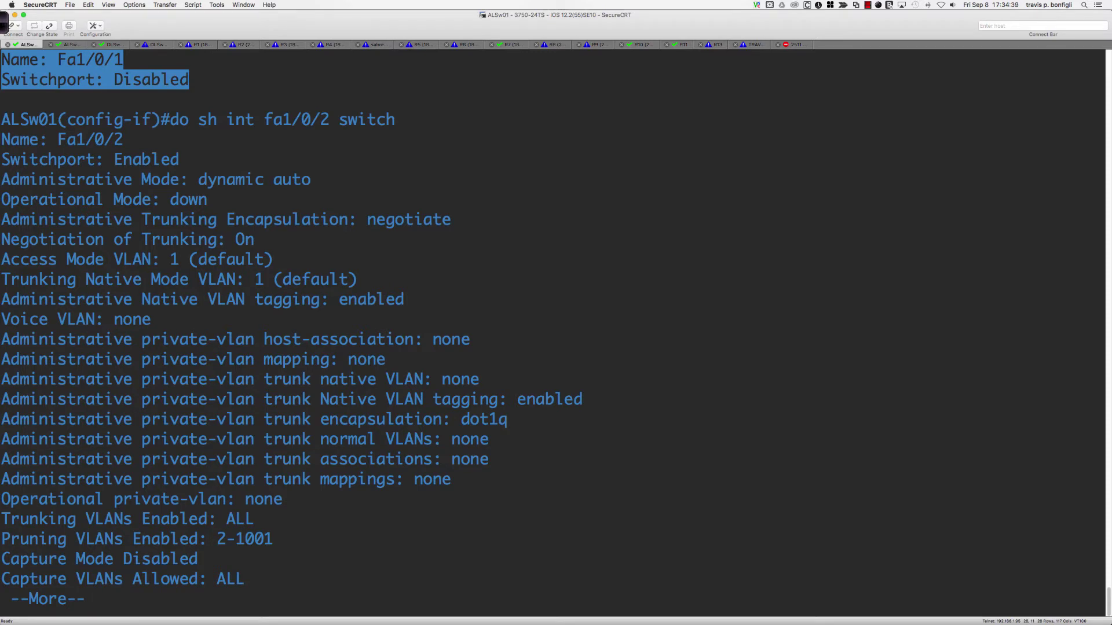
key(space)
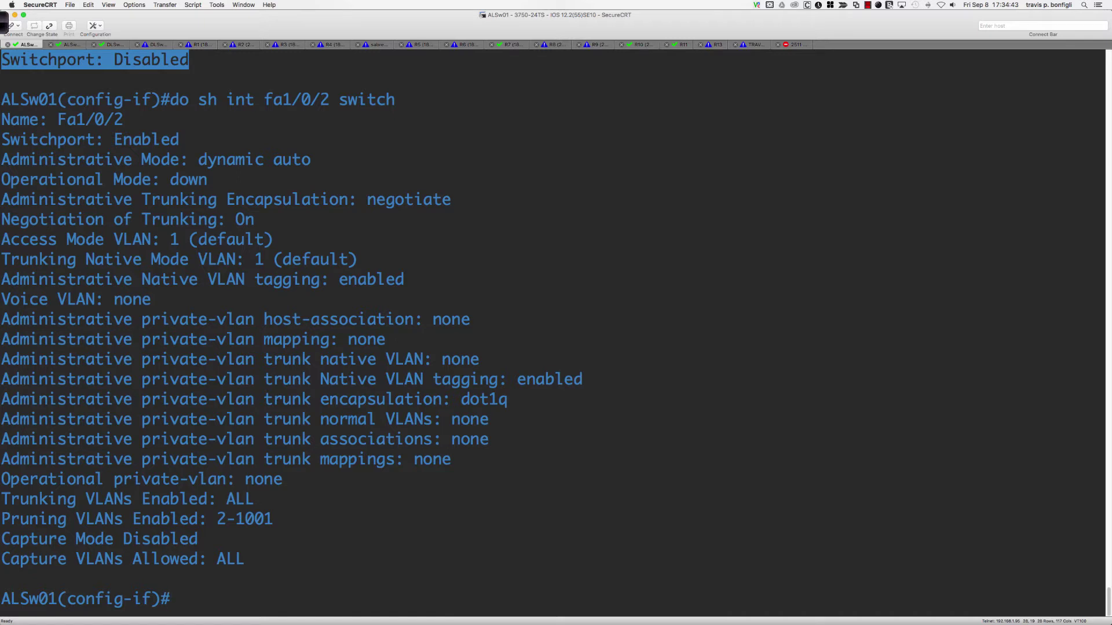
key(Return)
key(Return)
key(Return)
key(Return)
key(Return)
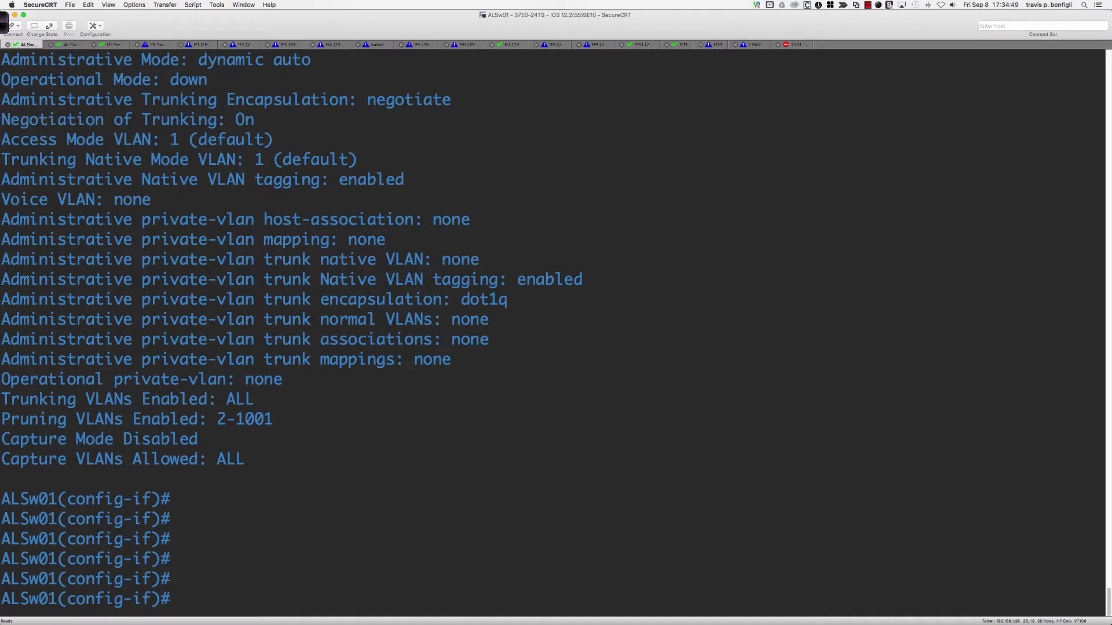
Step: Check the VLAN port assignments from interface configuration mode with do sh vlan bri
text(do sh vlan bri)
key(Return)
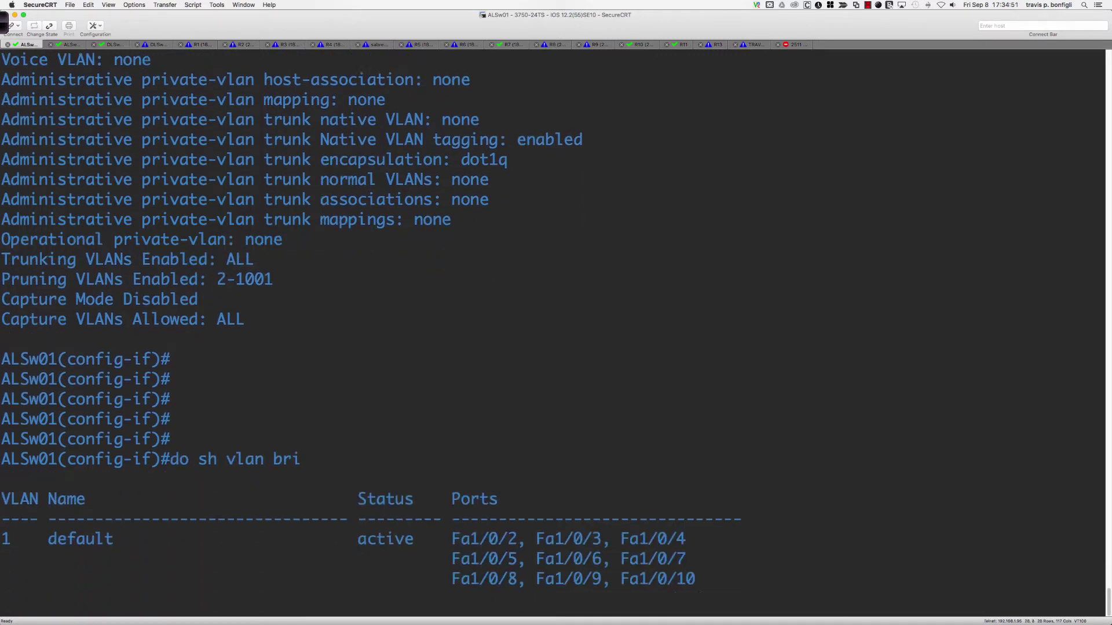
key(Return)
key(Return)
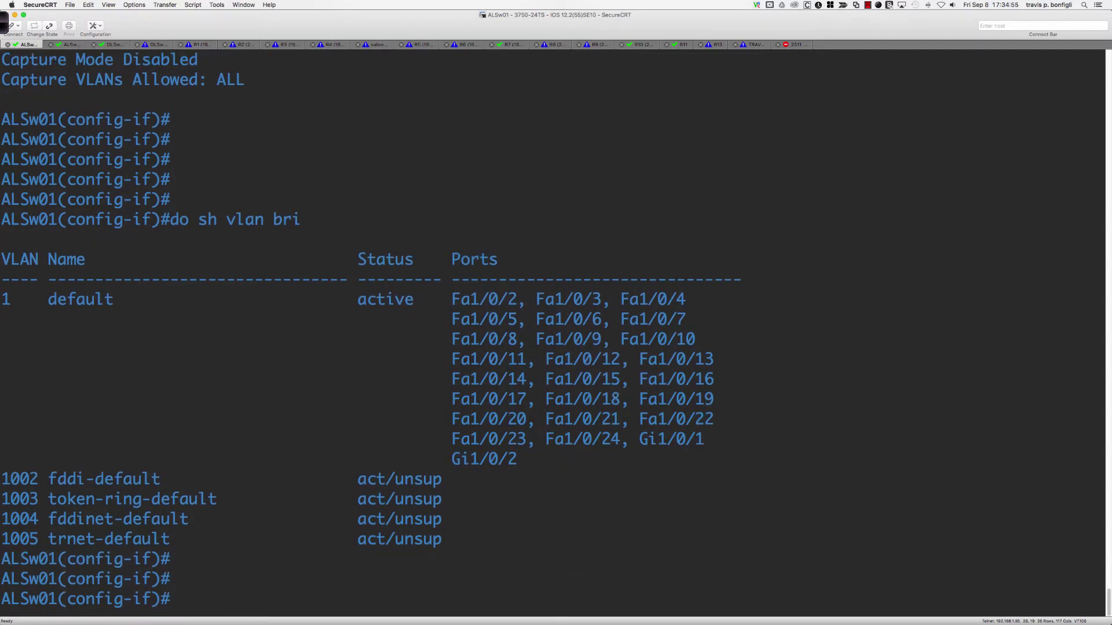
Step: Leave interface configuration and set the switch to VTP transparent mode
text(exit)
key(Return)
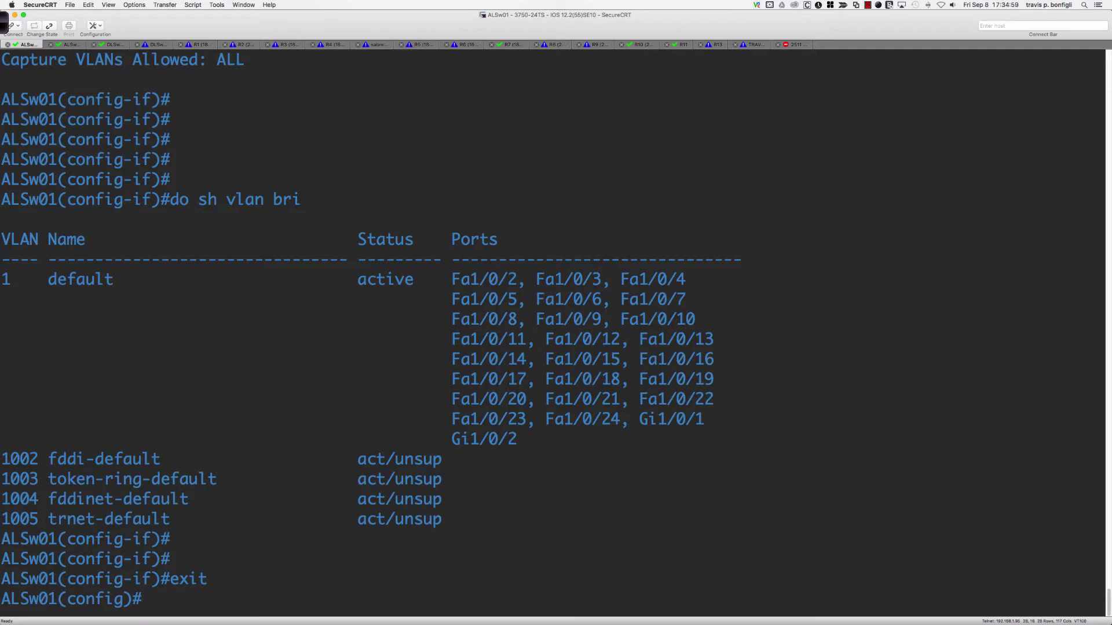
text(vtp mode trans)
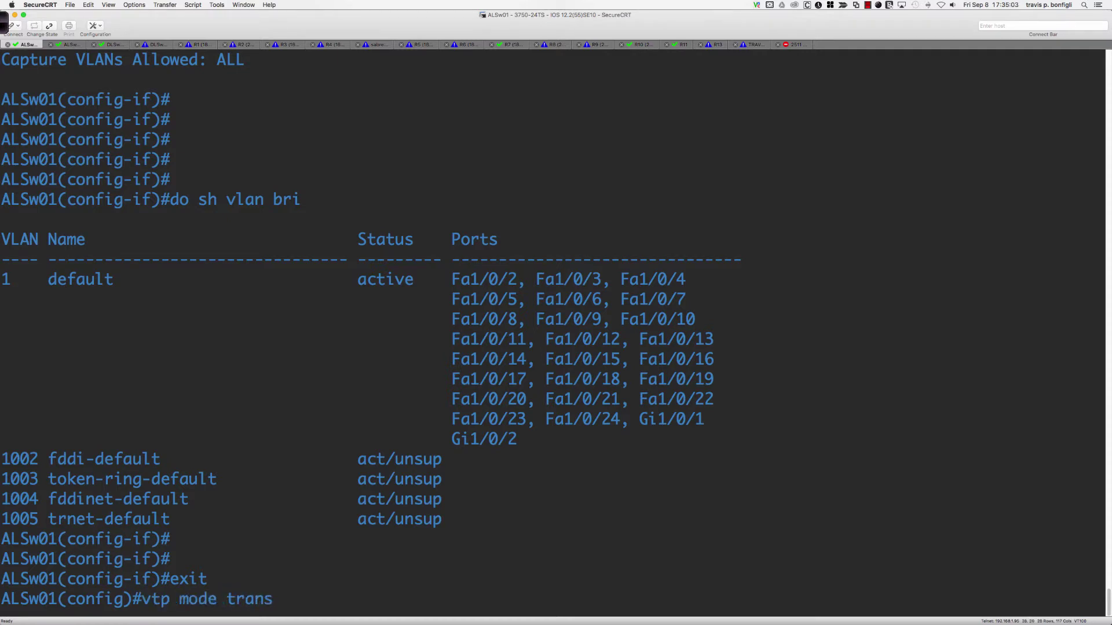
key(Tab)
key(Return)
key(Return)
key(Return)
key(Return)
key(Return)
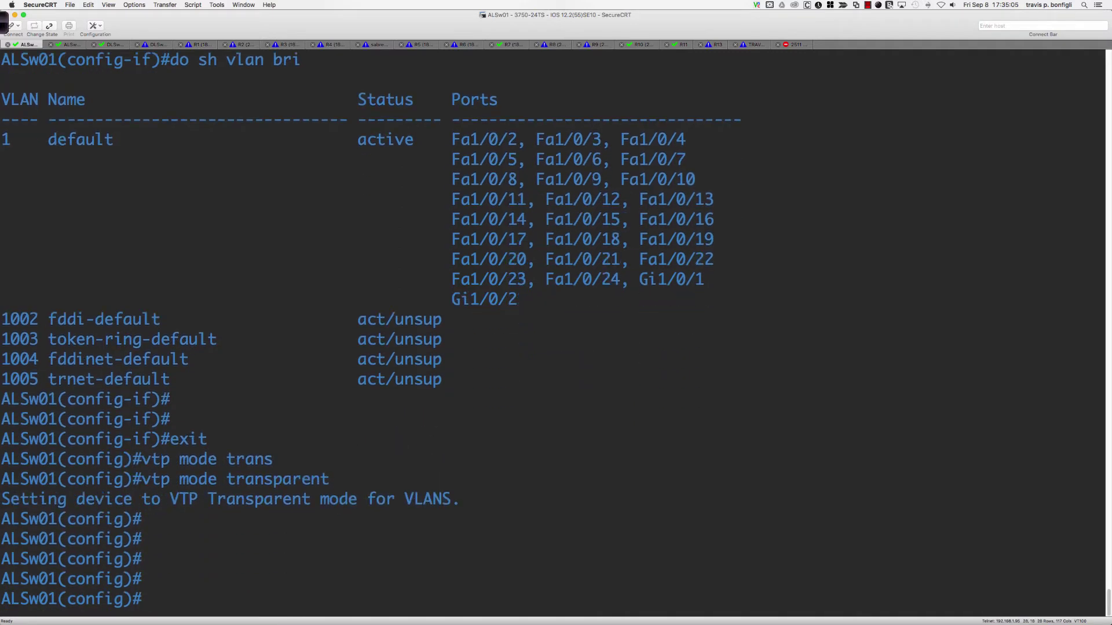
Step: Try to create VLAN 1006 named Faculty, and leave configuration mode with the end command
text(vlan 1006)
key(Return)
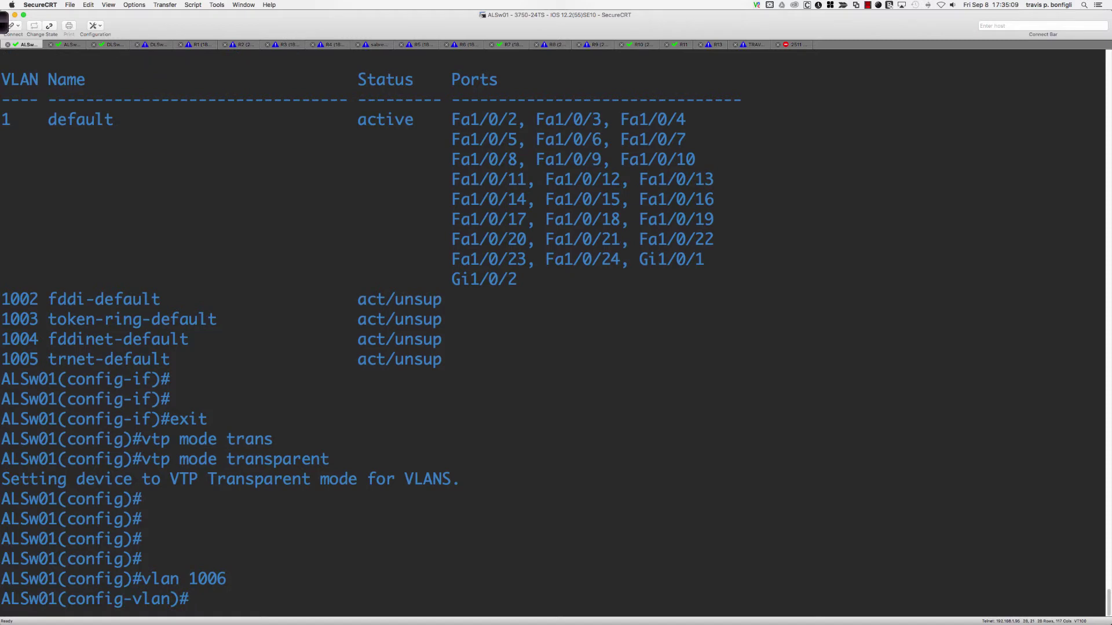
text(name Faculty)
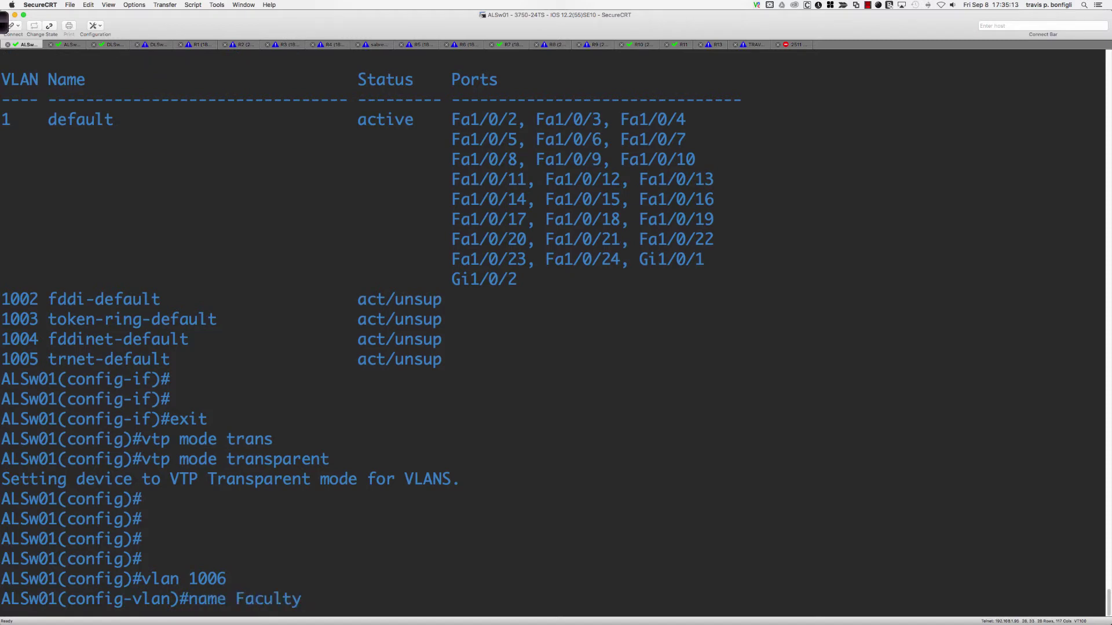
key(Return)
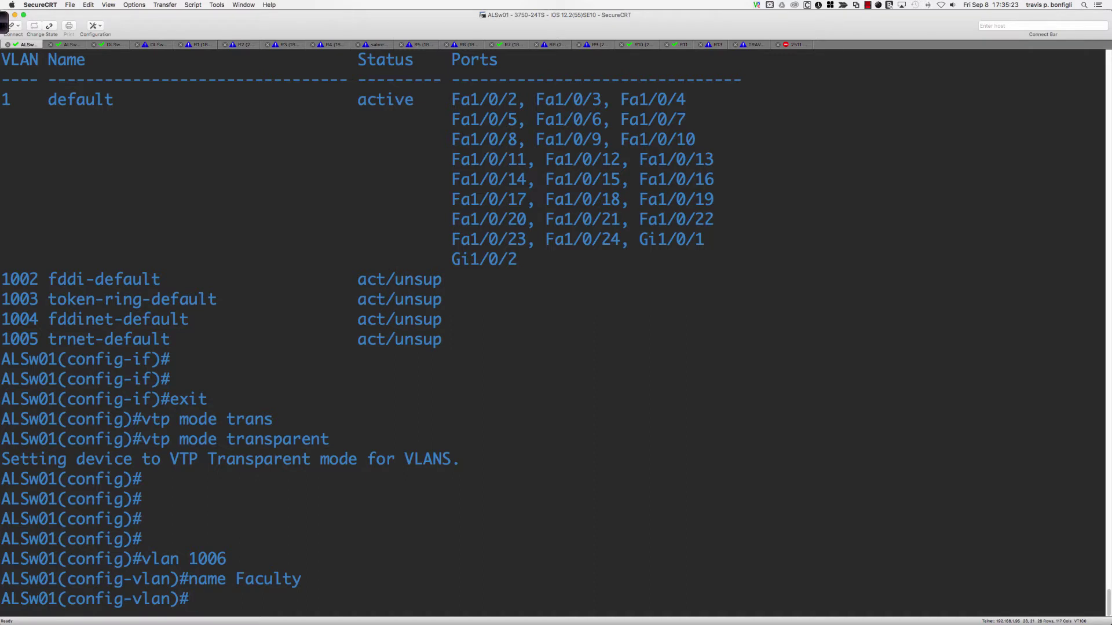
key(Return)
key(Return)
text(end)
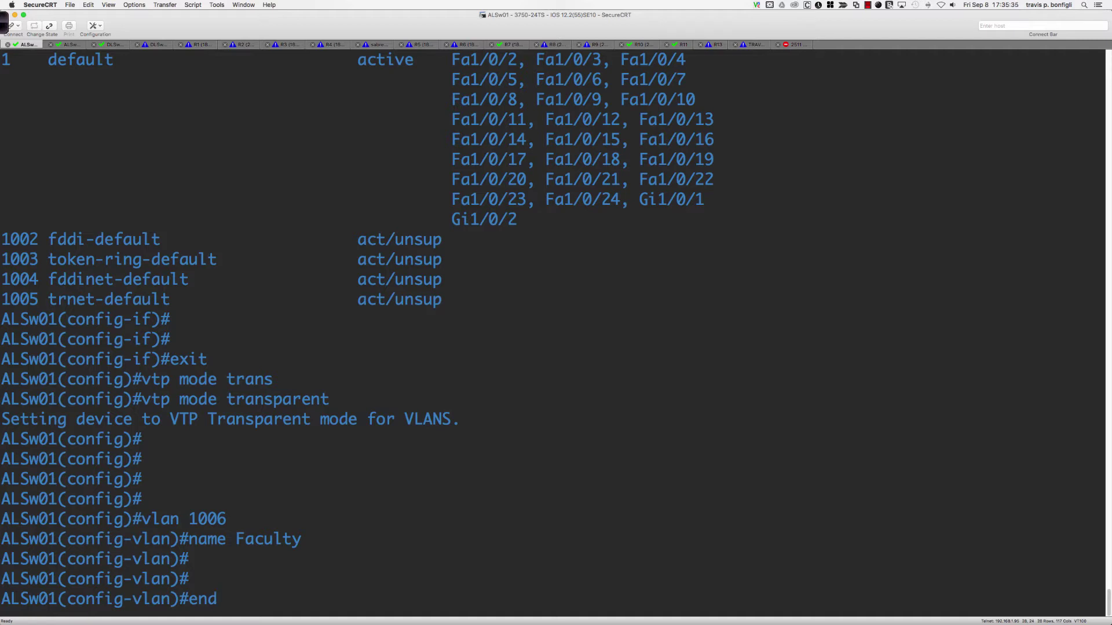
key(Return)
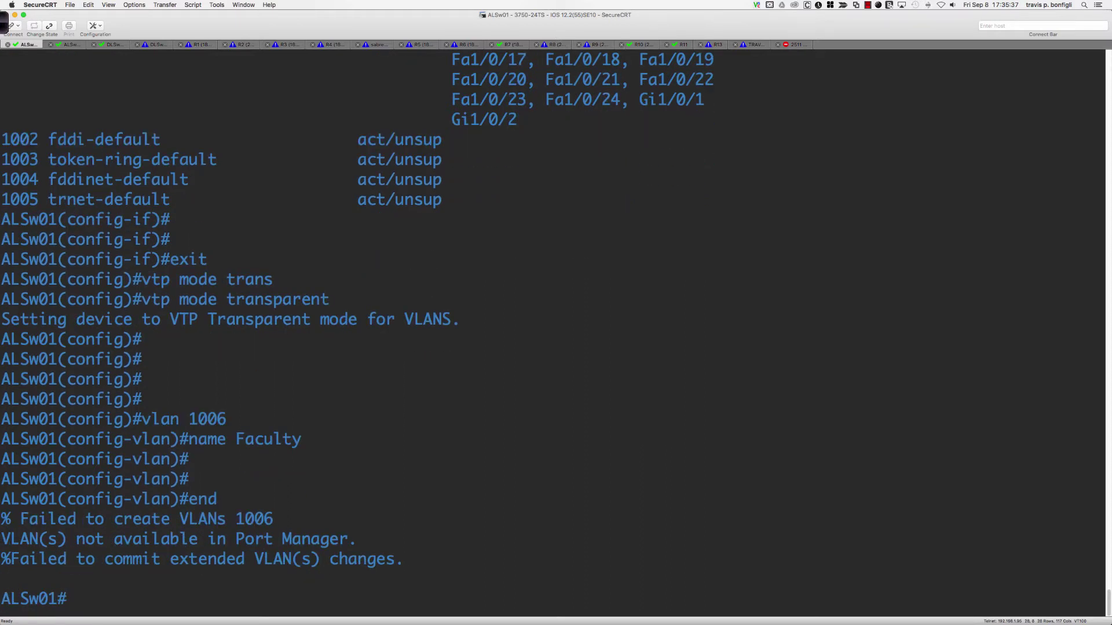
key(Return)
key(Return)
key(Return)
key(Return)
key(Return)
key(Return)
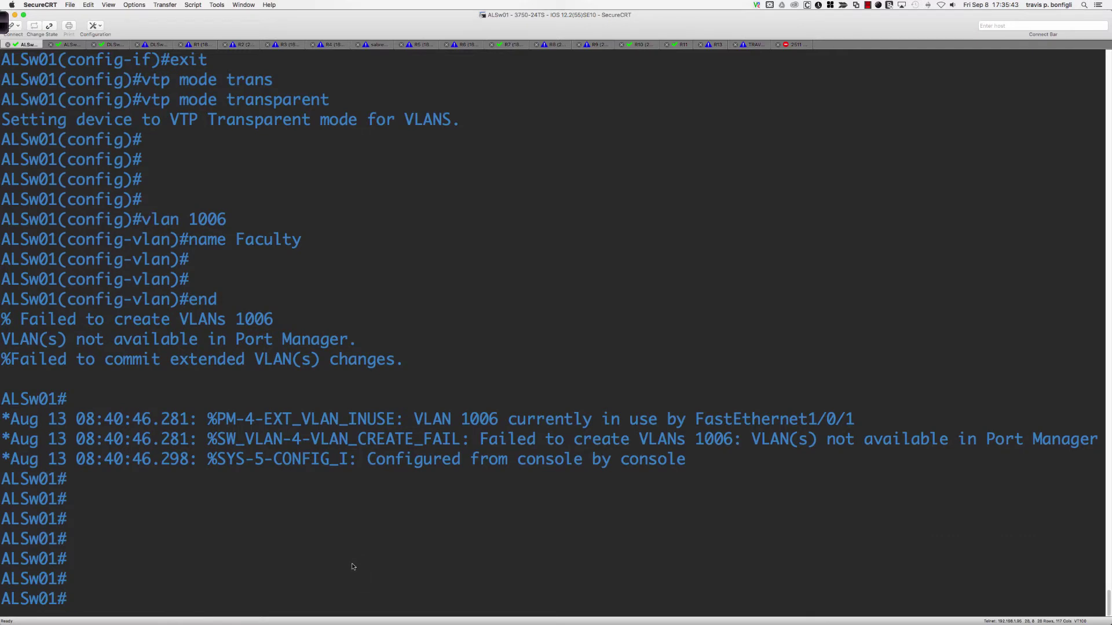
Step: Using the Ink2Go pen, mark PM, bracket EXT_VLAN_INUSE and the VLAN 1006 message, and label FastEthernet1/0/1 with L3
click(5, 27)
click(444, 22)
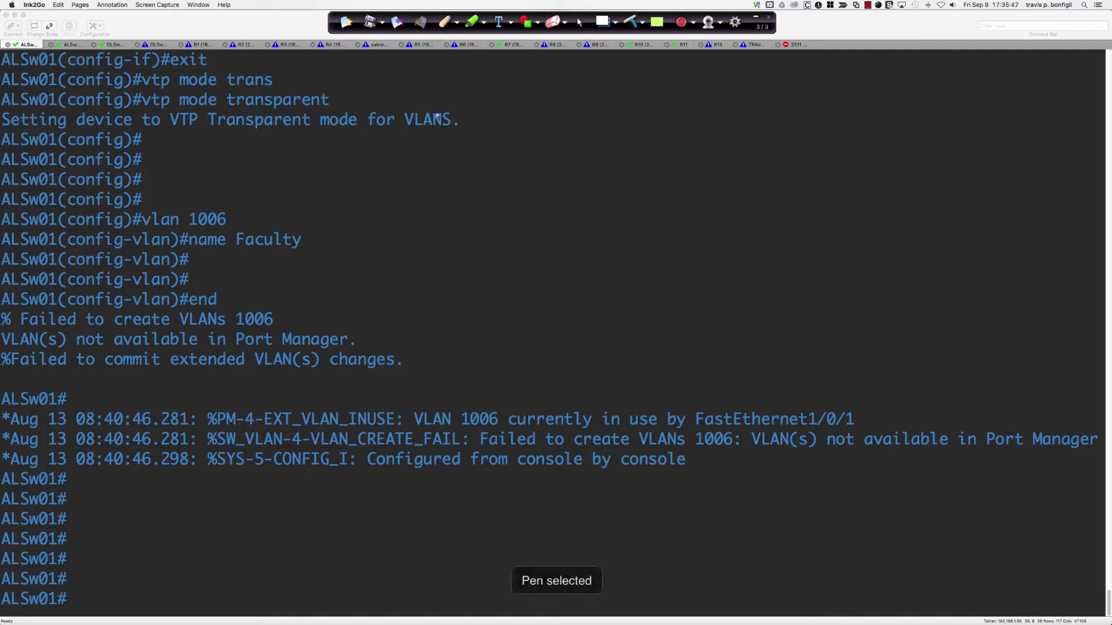
drag(252, 391, 237, 405)
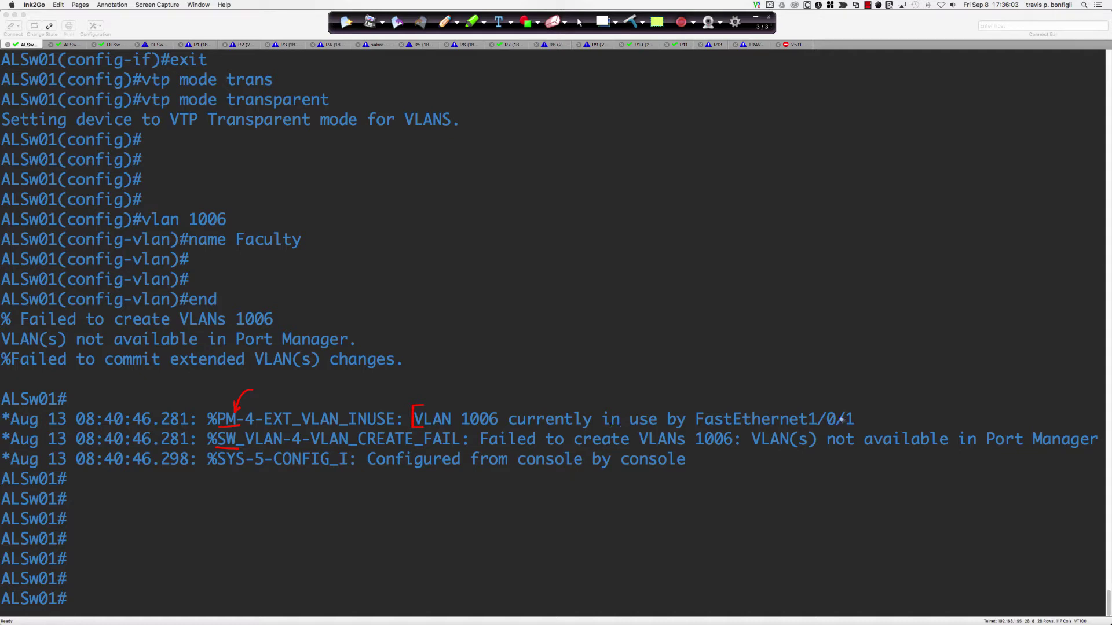
drag(850, 407, 863, 407)
drag(801, 387, 777, 410)
drag(805, 379, 822, 394)
mouse_move(409, 382)
mouse_down()
mouse_move(374, 406)
mouse_move(387, 407)
mouse_up()
drag(272, 407, 271, 428)
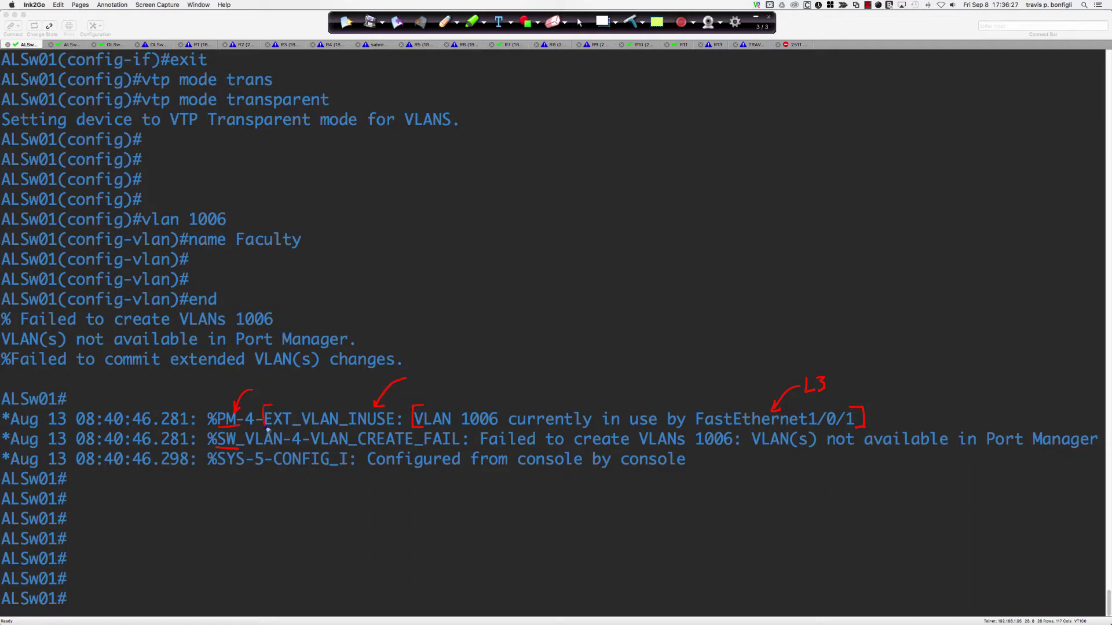
drag(398, 401, 395, 431)
Step: Clear the pen annotations and return to the ALSw01 terminal in SecureCRT with the normal cursor
click(630, 22)
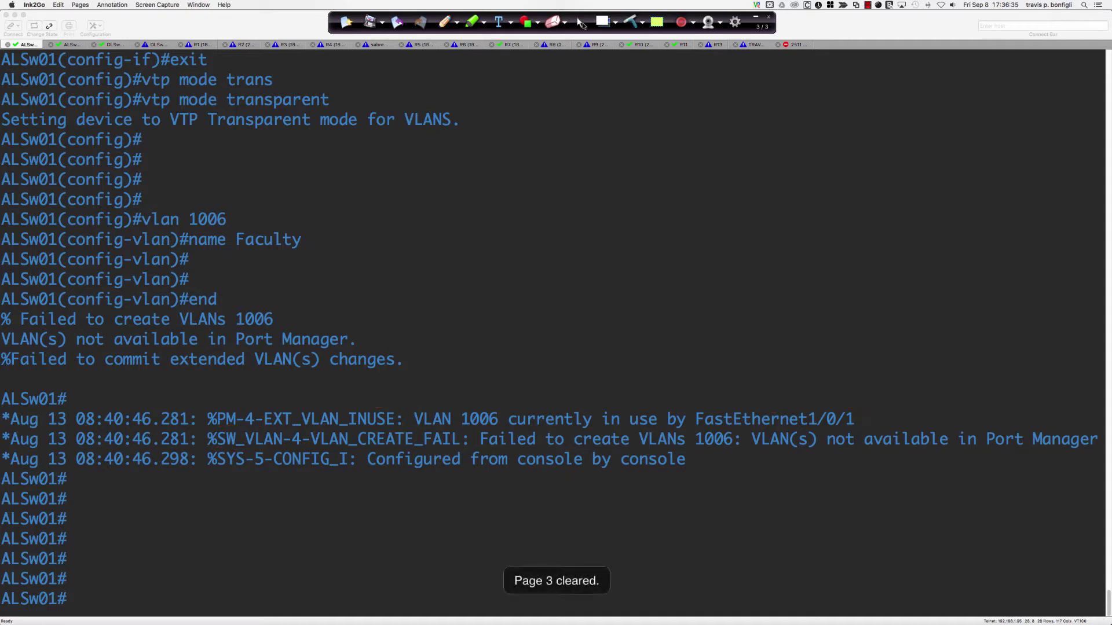
click(578, 25)
triple_click(605, 151)
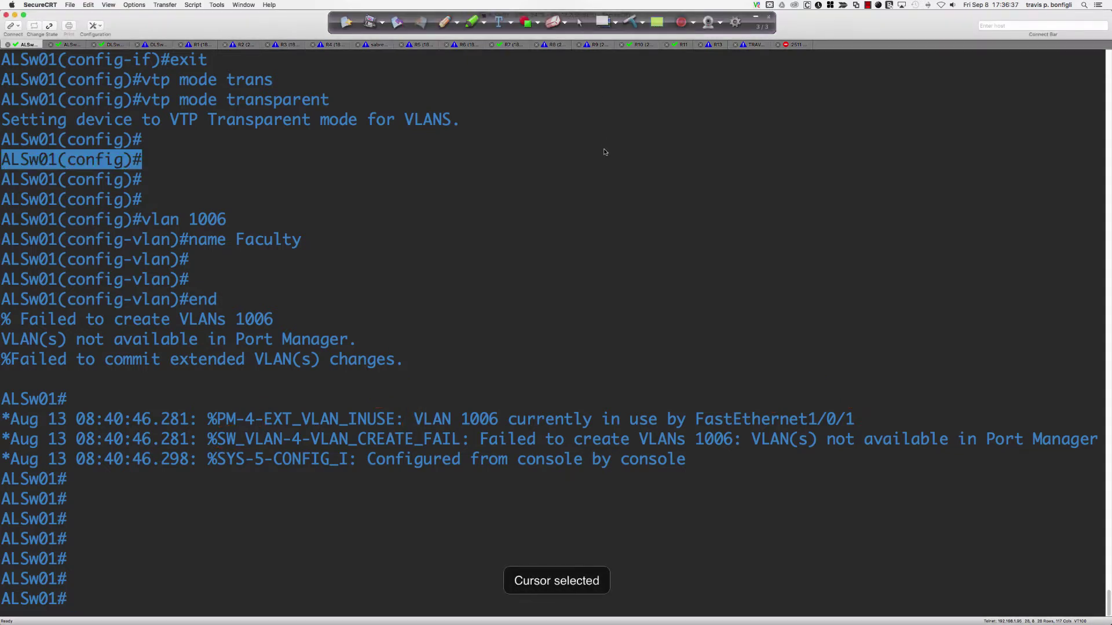
click(649, 147)
Step: Filter the ALSw01 running configuration for the internal VLAN allocation policy with sh run | inc ascen
text(sh run |)
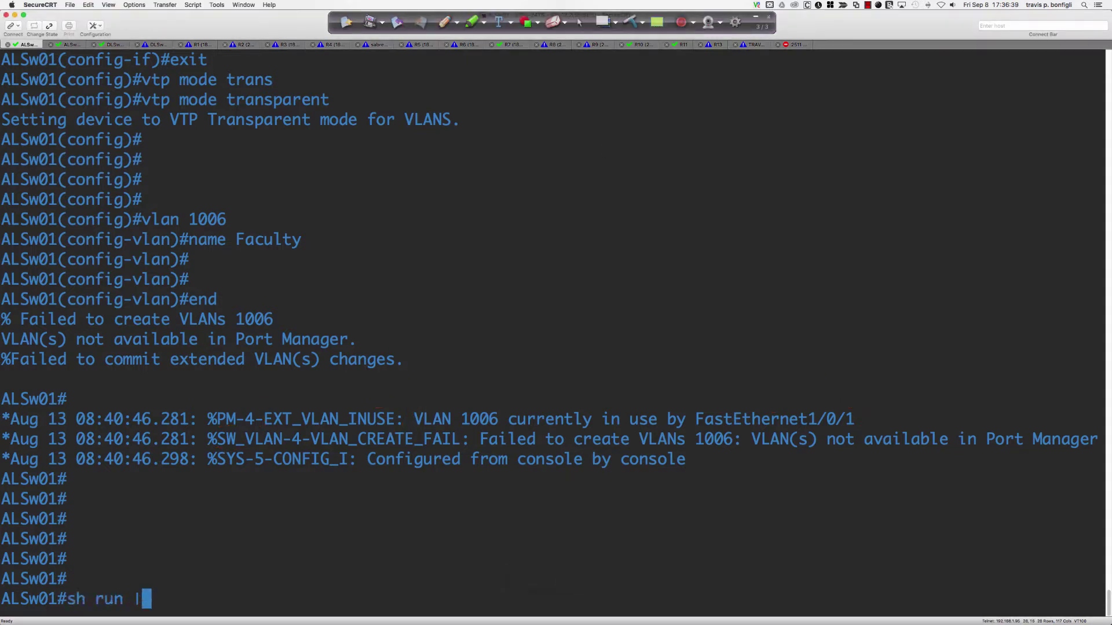
text( inc ascen)
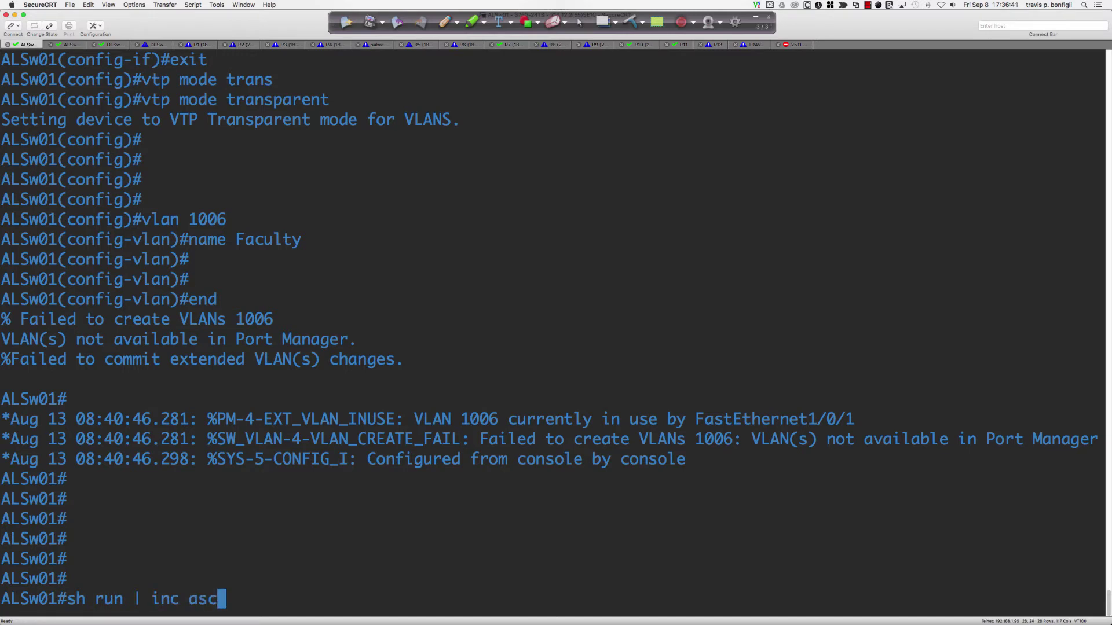
key(Return)
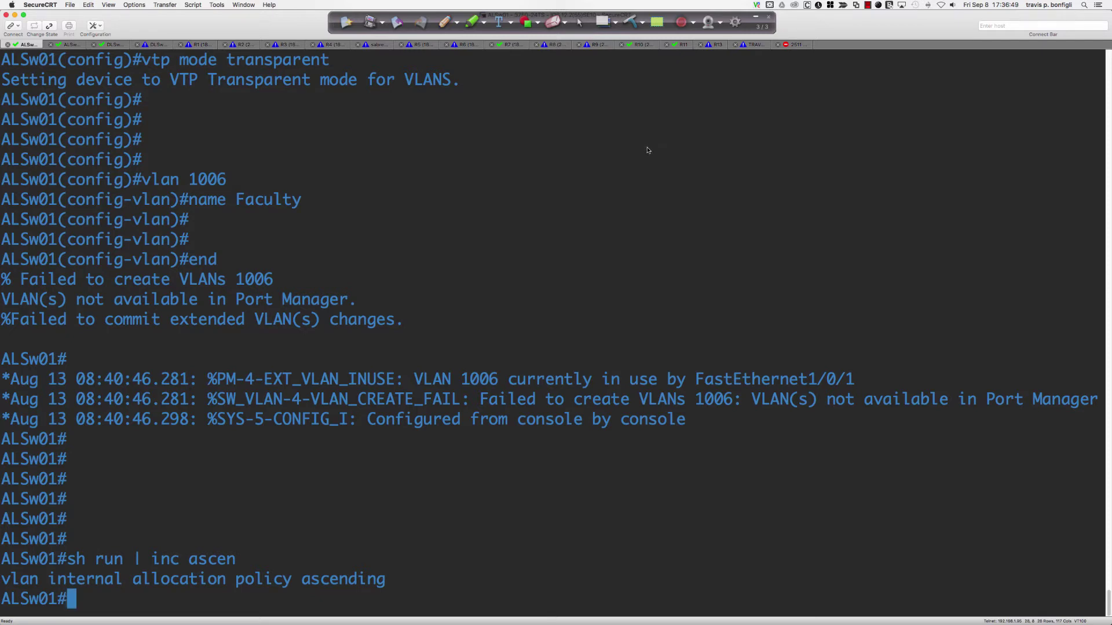
Step: Using the Ink2Go pen, underline the VLAN internal allocation policy line, draw an arrow to ascending, and write 1006 beside it
click(444, 23)
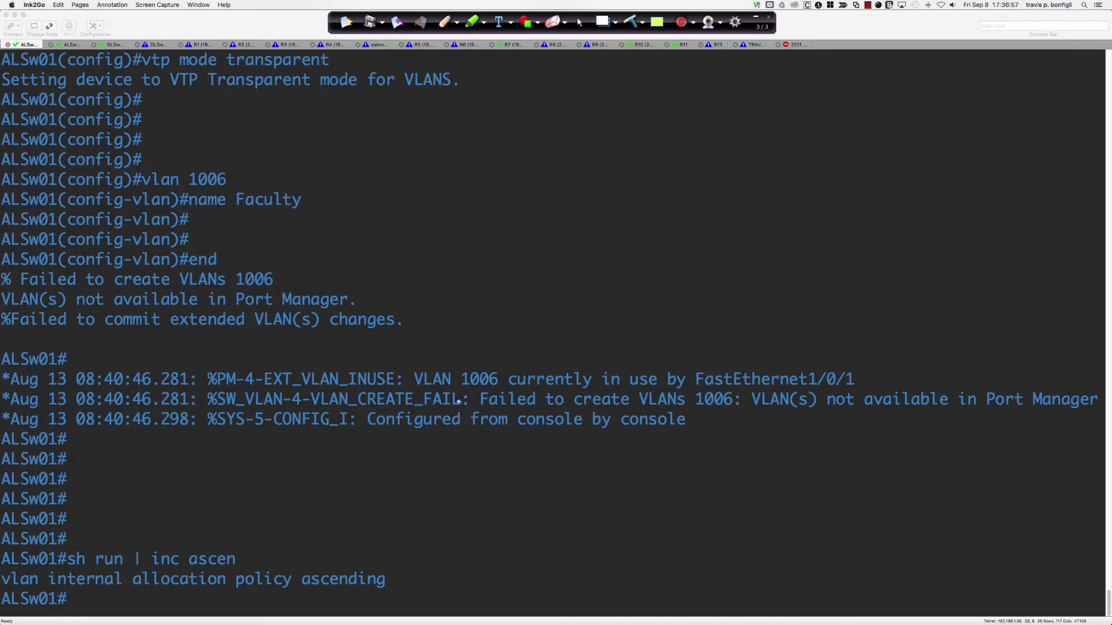
drag(2, 586, 388, 593)
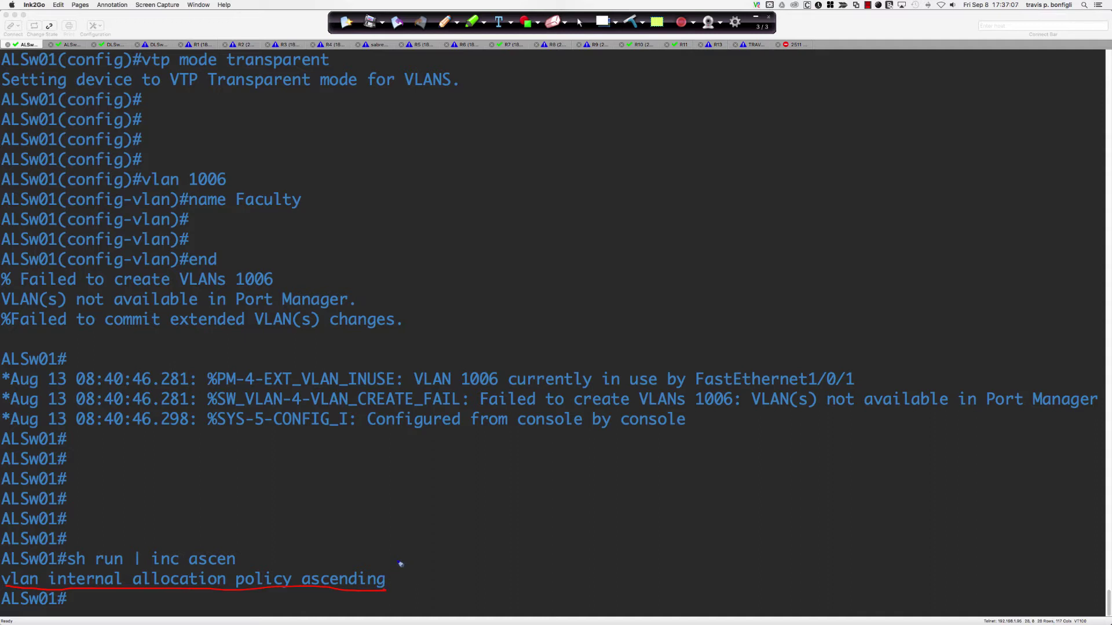
mouse_move(335, 540)
mouse_down()
mouse_move(335, 570)
mouse_move(342, 564)
mouse_up()
mouse_move(408, 550)
mouse_down()
mouse_move(407, 570)
mouse_move(422, 554)
mouse_up()
mouse_move(437, 547)
mouse_down()
mouse_move(463, 553)
mouse_move(464, 543)
mouse_up()
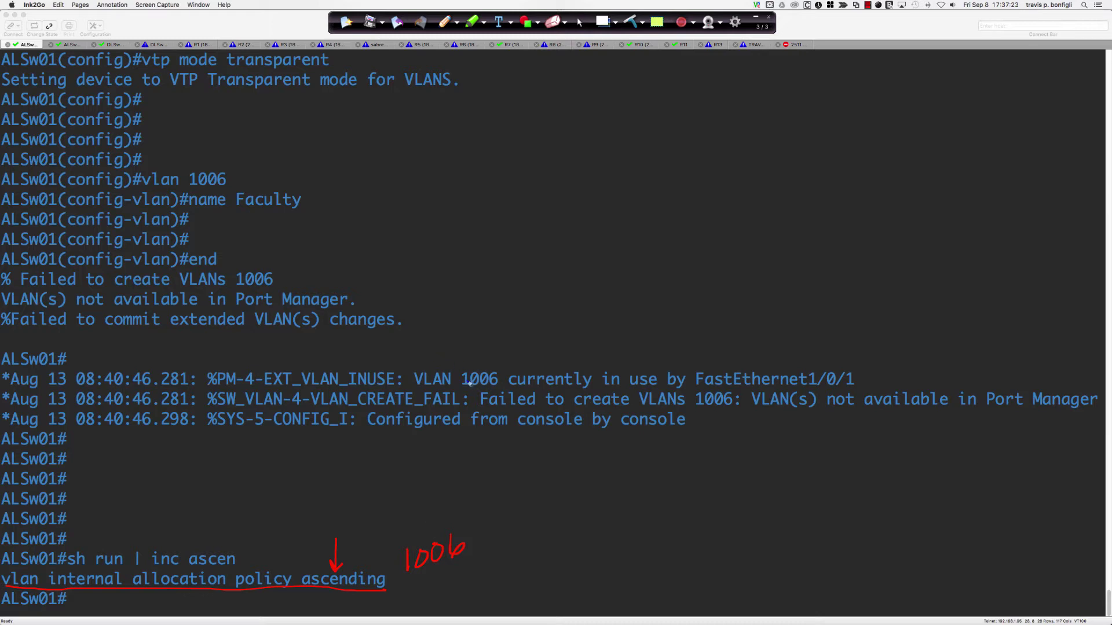
Step: With the Ink2Go pen, bracket FastEthernet1/0/1 in the in-use message, draw an arrow from it to the handwritten 1006, and underline 1006
mouse_move(733, 365)
mouse_down()
mouse_move(700, 365)
mouse_move(694, 380)
mouse_move(715, 389)
mouse_up()
mouse_move(842, 363)
mouse_down()
mouse_move(860, 363)
mouse_move(861, 394)
mouse_up()
mouse_move(747, 387)
mouse_down()
mouse_move(746, 415)
mouse_move(475, 542)
mouse_move(488, 543)
mouse_up()
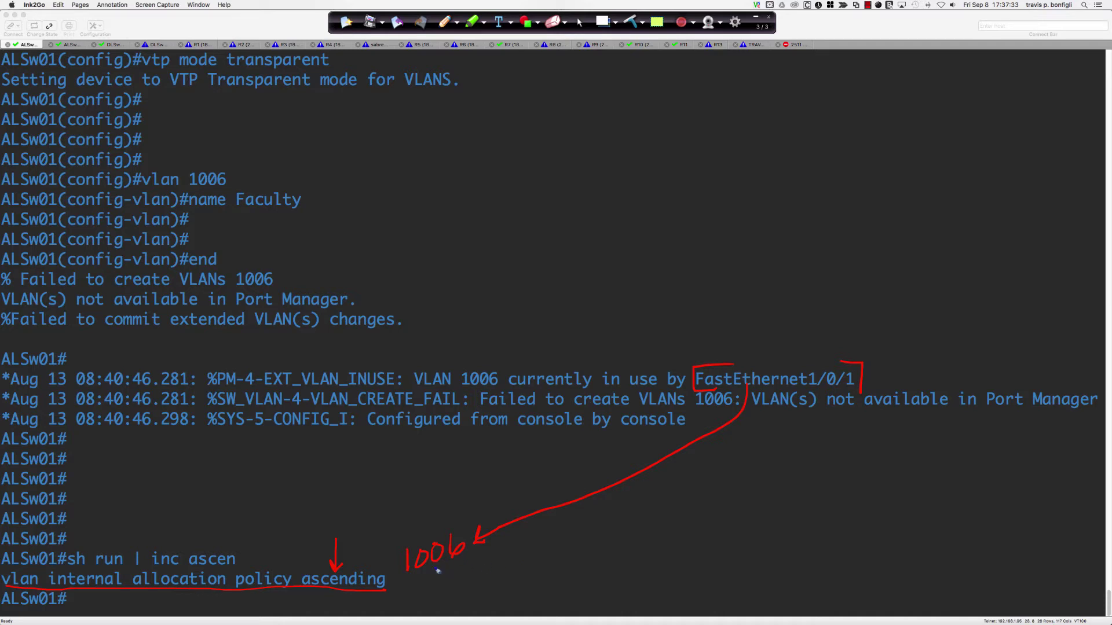
drag(414, 585, 490, 550)
drag(419, 581, 466, 568)
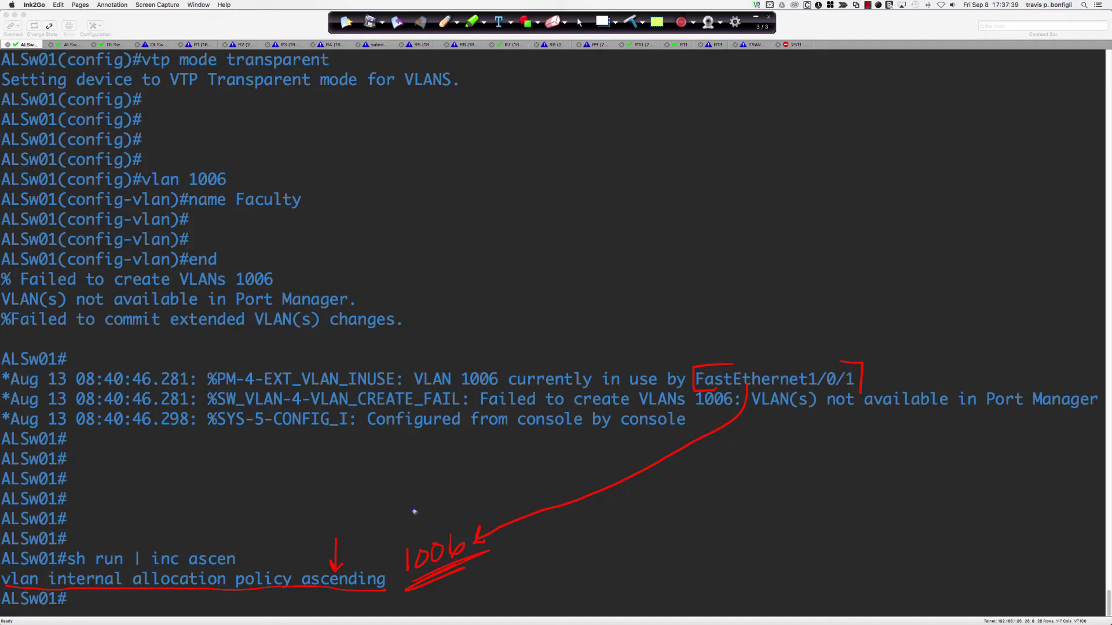
Step: Write SVI above the handwritten 1006, underline it, and draw a box around both with the pen
mouse_move(412, 509)
mouse_down()
mouse_move(398, 528)
mouse_move(432, 503)
mouse_move(450, 519)
mouse_move(457, 494)
mouse_move(463, 510)
mouse_up()
mouse_move(435, 496)
mouse_down()
mouse_move(382, 534)
mouse_move(401, 591)
mouse_move(511, 548)
mouse_move(475, 472)
mouse_move(407, 508)
mouse_move(477, 514)
mouse_up()
drag(416, 533, 459, 524)
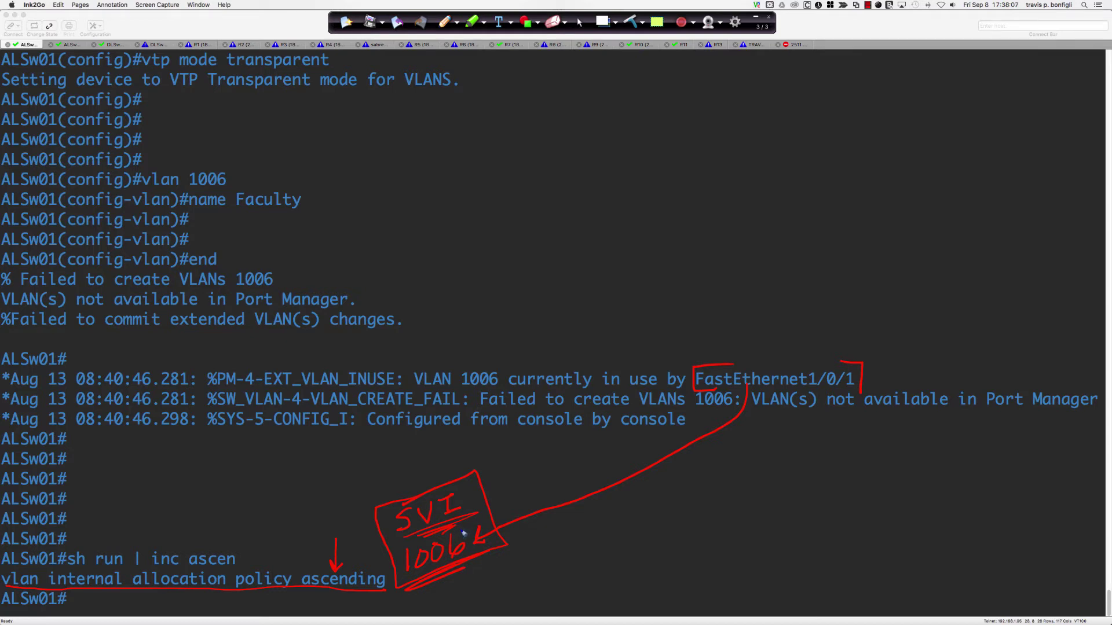
Step: Label FastEthernet1/0/1 with L3 and a downward arrow, and add emphasis strokes around the handwritten SVI 1006
mouse_move(785, 326)
mouse_down()
mouse_move(778, 370)
mouse_move(793, 363)
mouse_up()
mouse_move(781, 279)
mouse_down()
mouse_move(789, 303)
mouse_move(802, 300)
mouse_up()
mouse_move(433, 531)
mouse_down()
mouse_move(414, 544)
mouse_move(446, 528)
mouse_up()
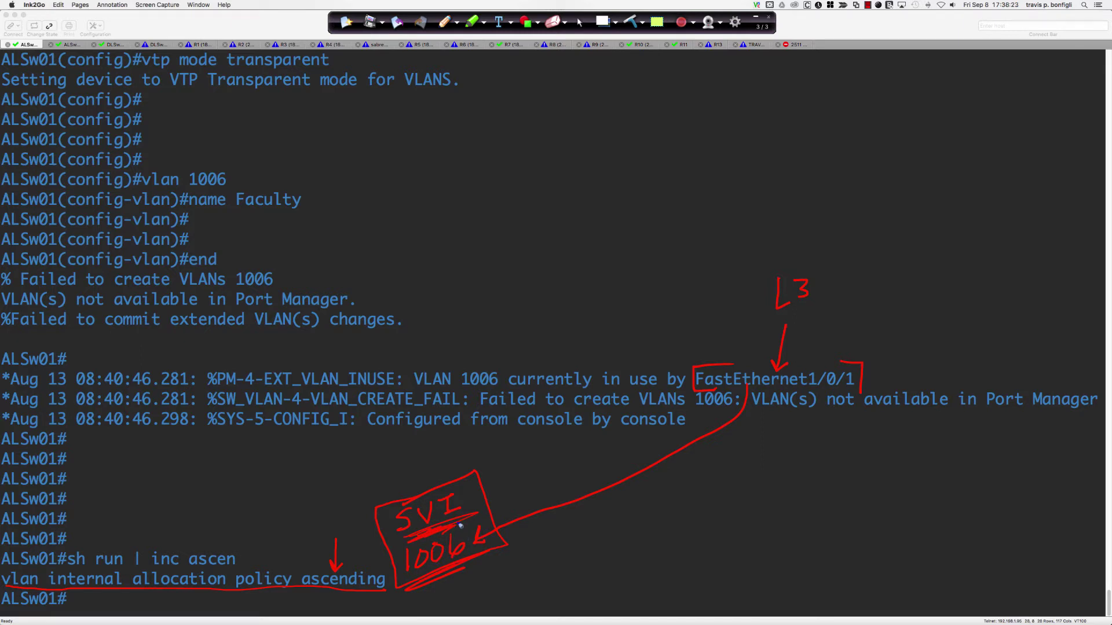
mouse_move(498, 466)
mouse_down()
mouse_move(467, 487)
mouse_move(478, 494)
mouse_up()
Step: Clear the pen annotations and return to the ALSw01 terminal in SecureCRT with the normal cursor
click(630, 22)
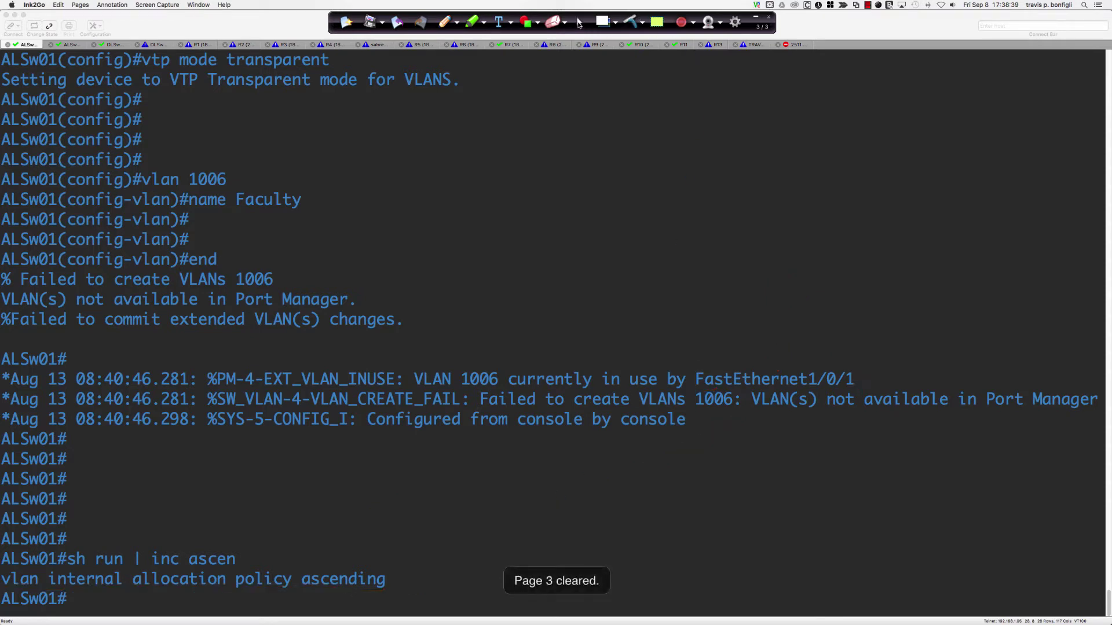
click(580, 22)
click(563, 221)
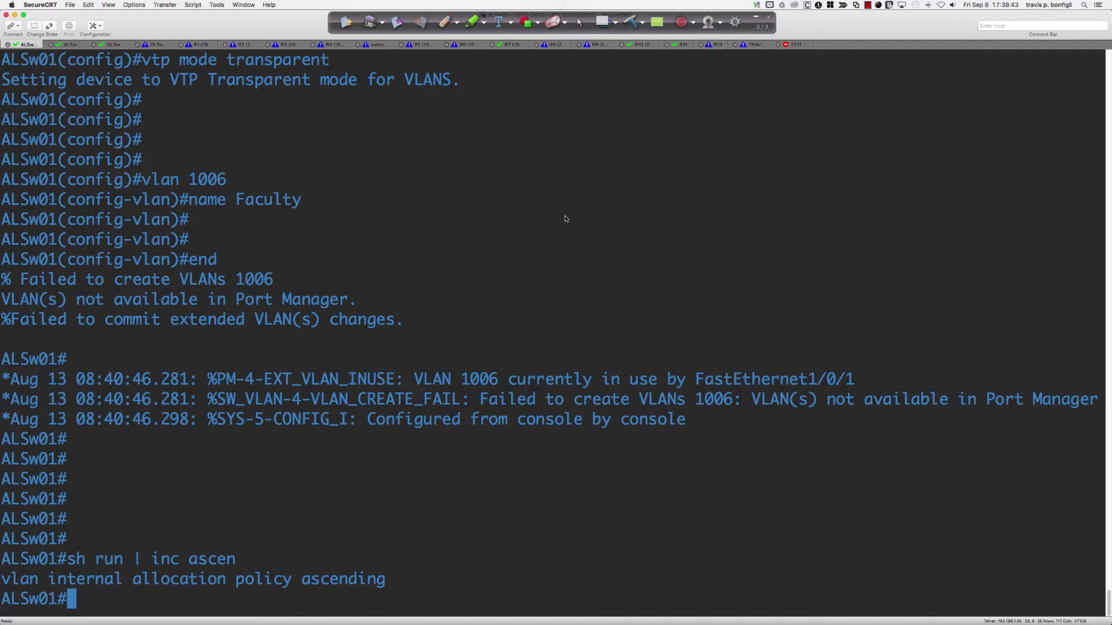
Step: Enter global configuration mode on ALSw01 with conf t
text(cofn t)
key(Return)
text(cofn)
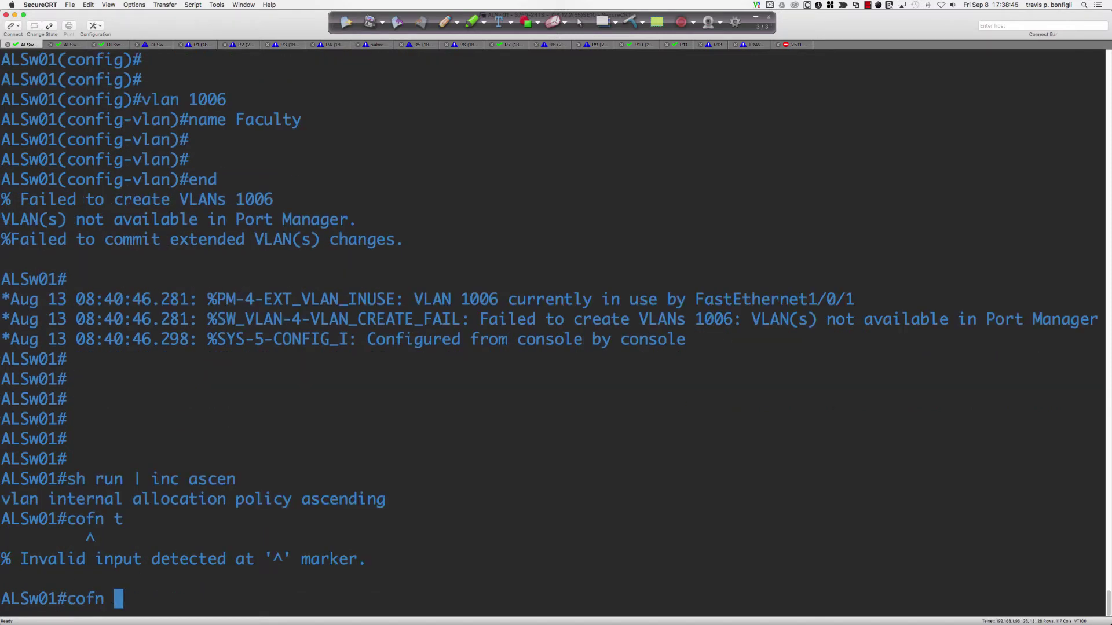
key(BackSpace)
key(BackSpace)
text(nf t)
key(Return)
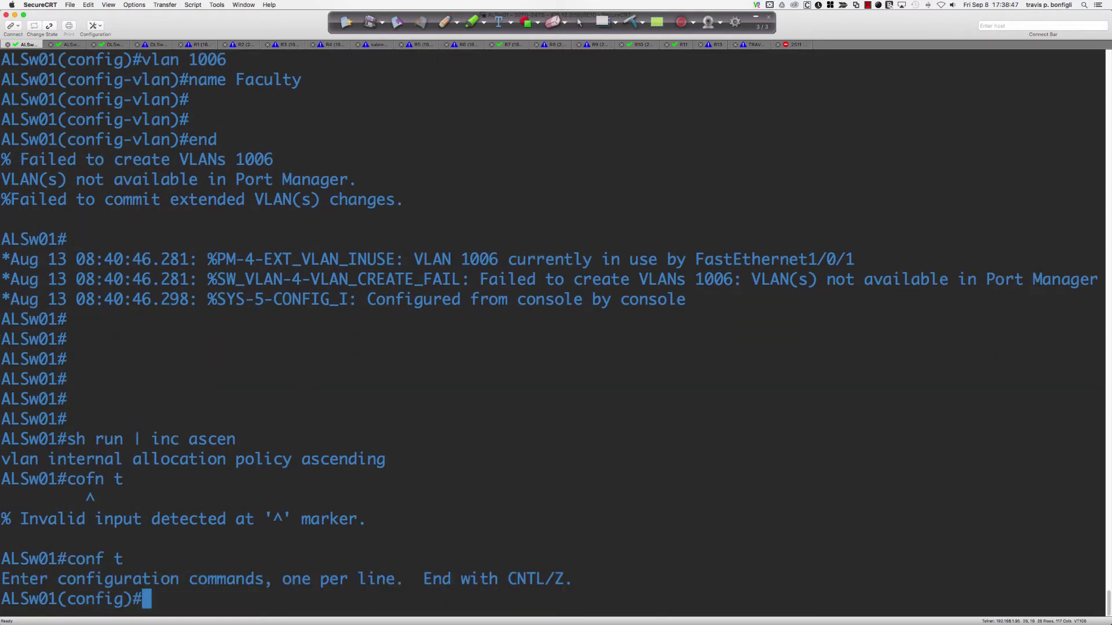
Step: Create VLANs 1007, 1008 and 1009 on ALSw01
text(vlan 1007)
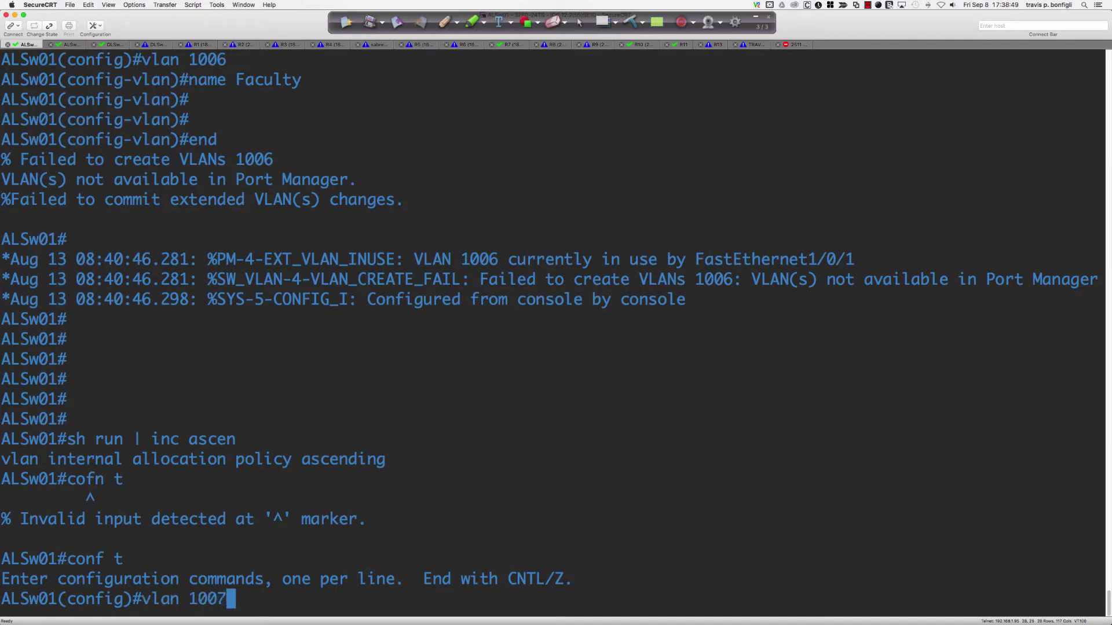
key(Return)
text(vlan 1008)
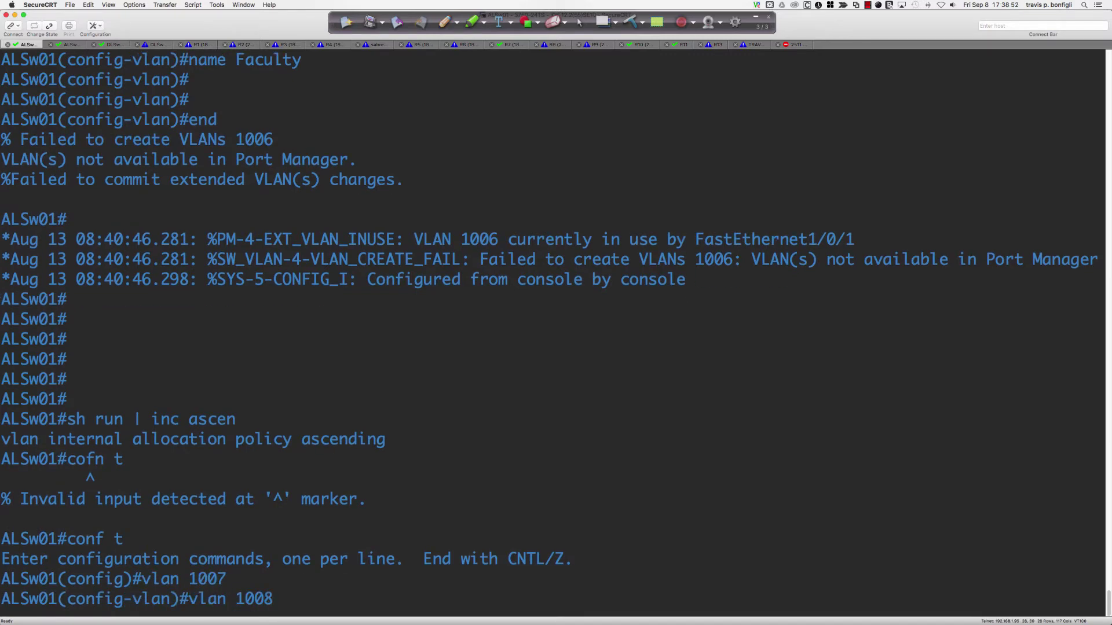
key(Return)
text(vlan 1)
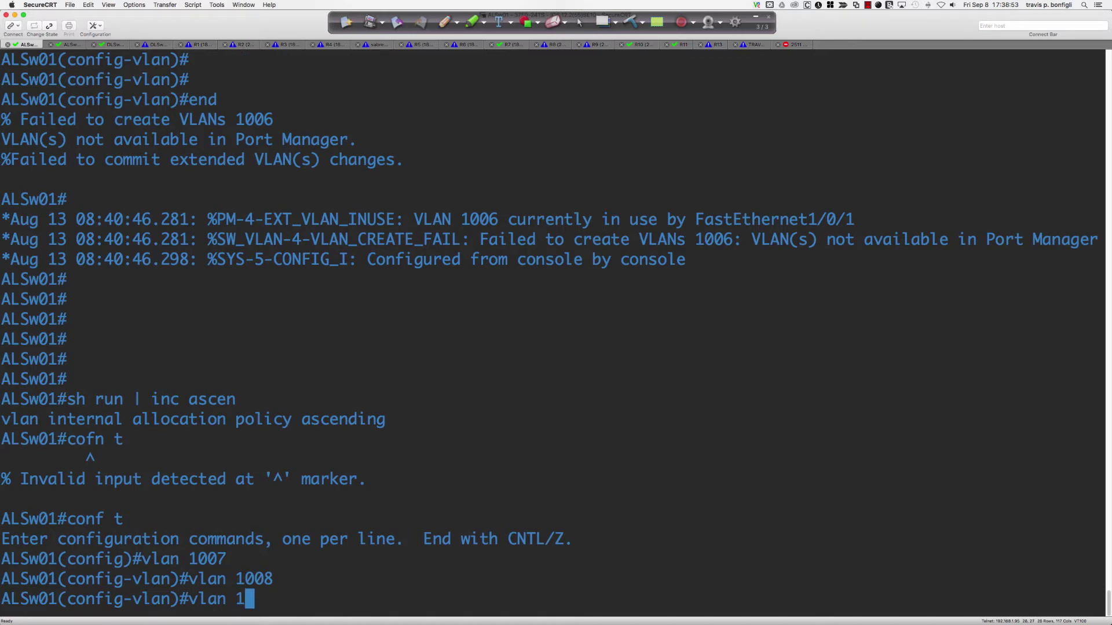
text(009)
key(Return)
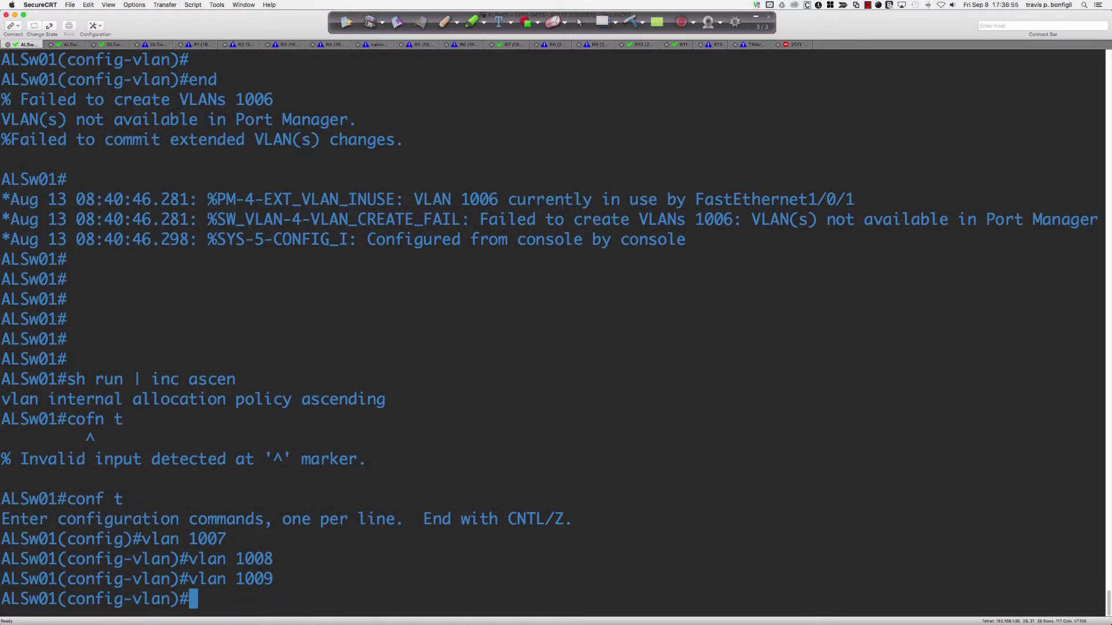
Step: Show the brief VLAN table from VLAN configuration mode with do sh vlan bri
key(Return)
key(Return)
key(Return)
text(do sh vlan )
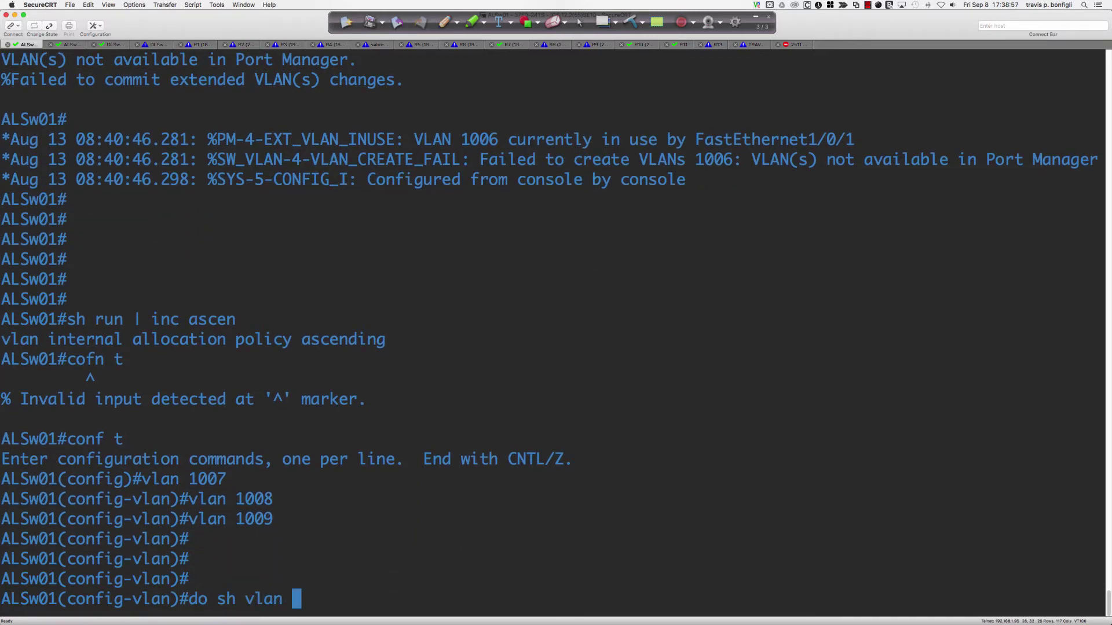
text(bri)
key(Return)
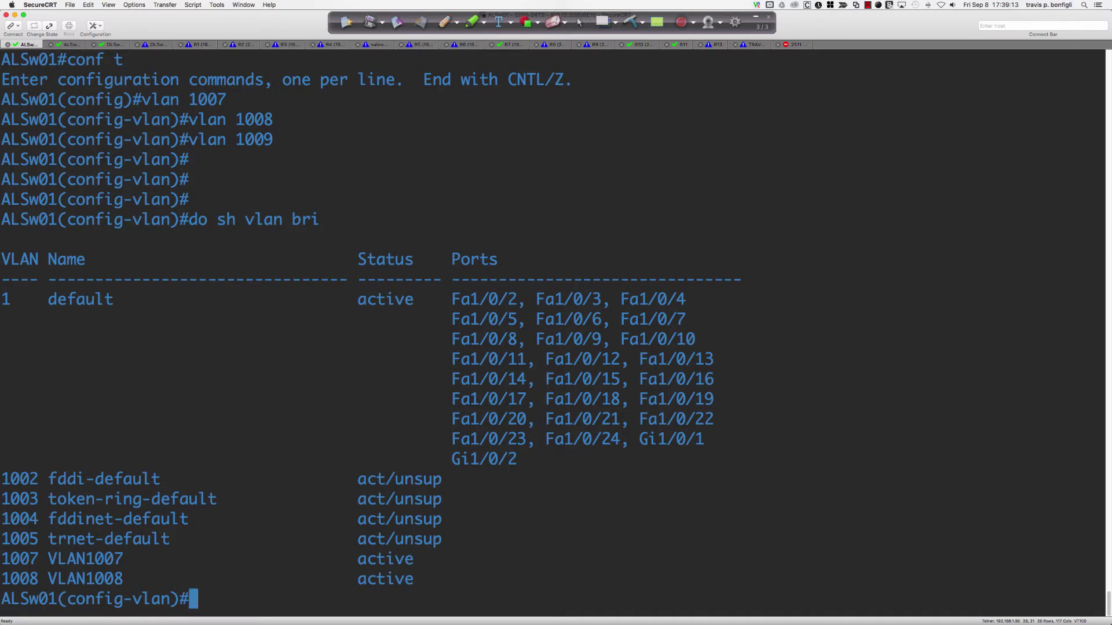
key(Return)
key(Return)
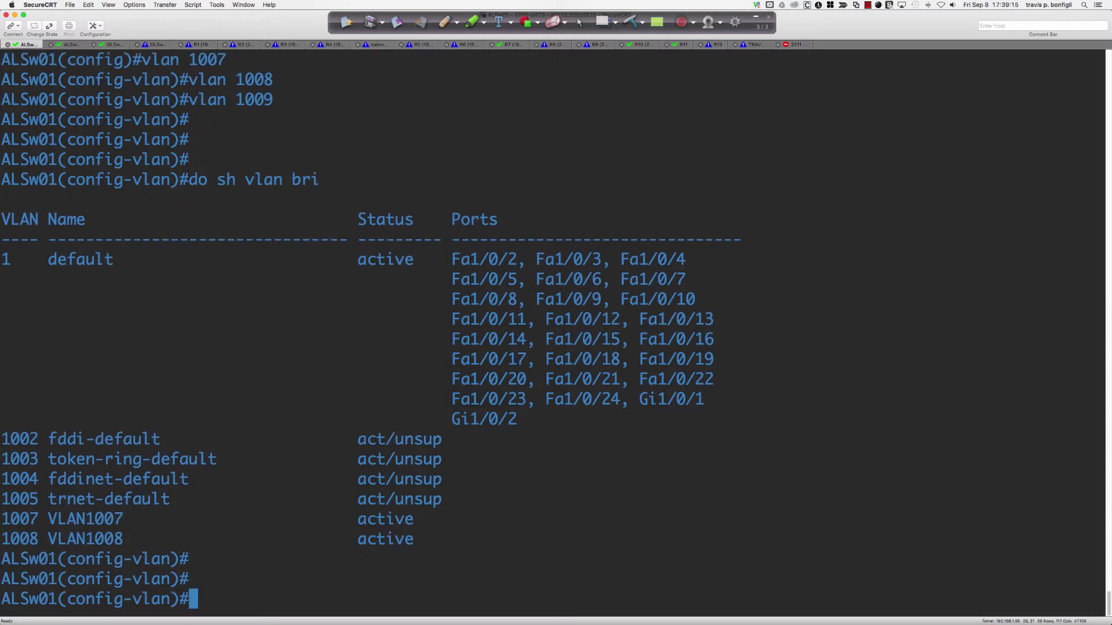
Step: Make interface fa1/0/2 on ALSw01 a routed port with no switchport
text(int fa1/0/2)
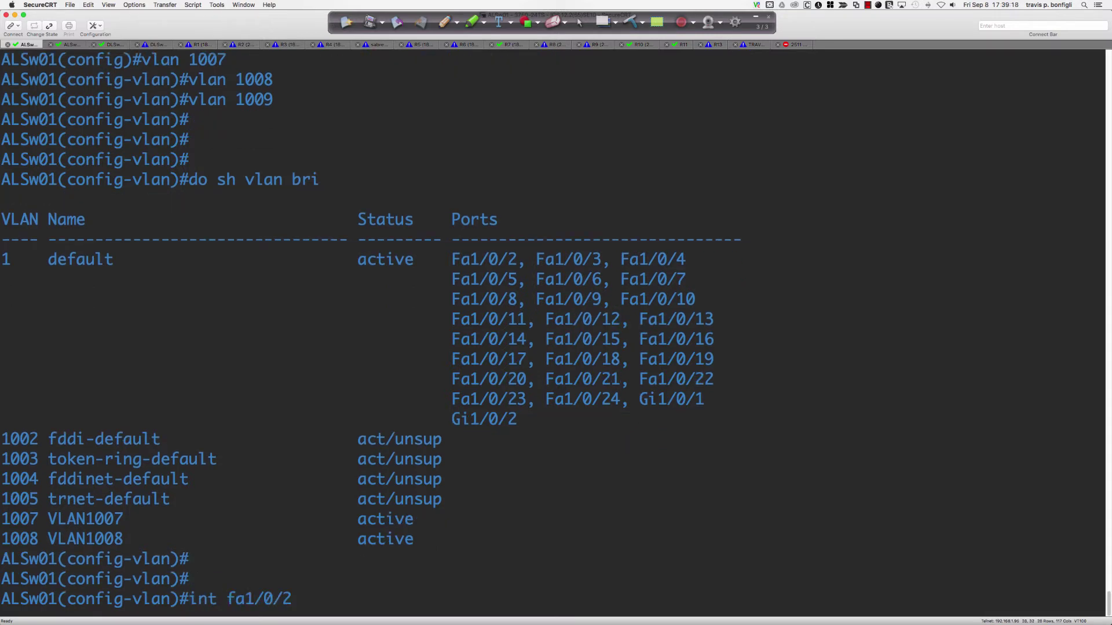
key(Return)
text(no swi)
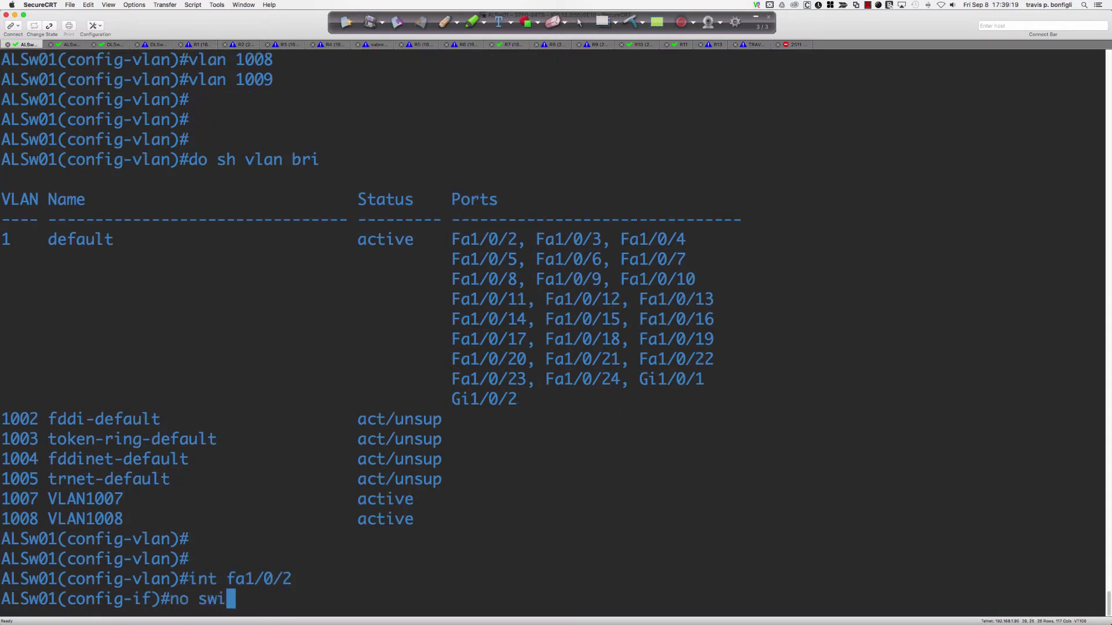
text(tchport)
key(Return)
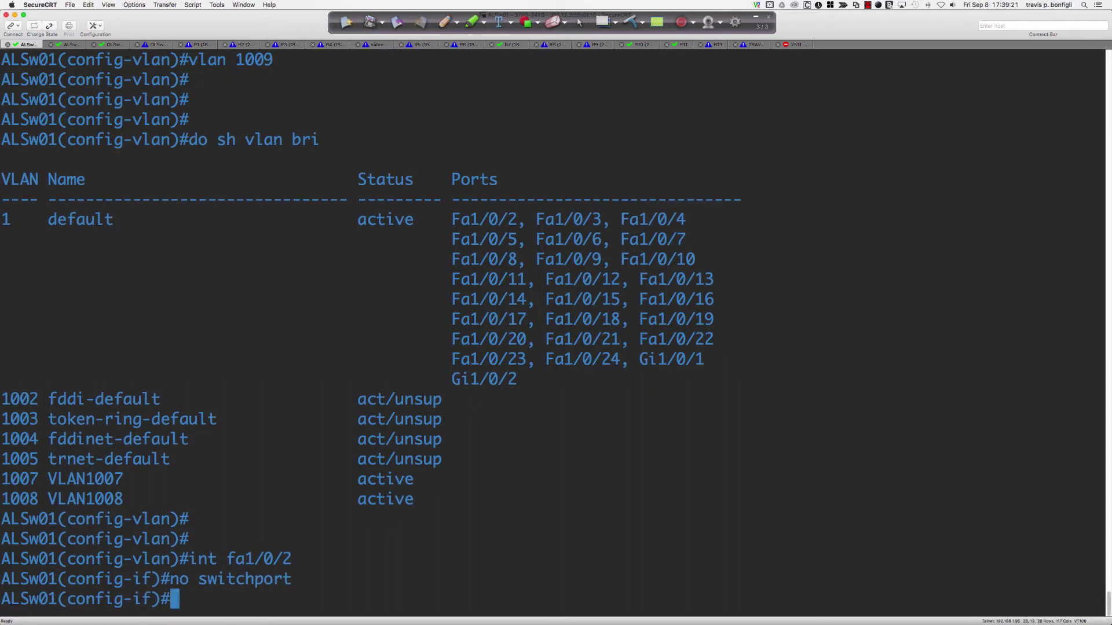
key(Return)
key(Return)
key(Return)
key(Return)
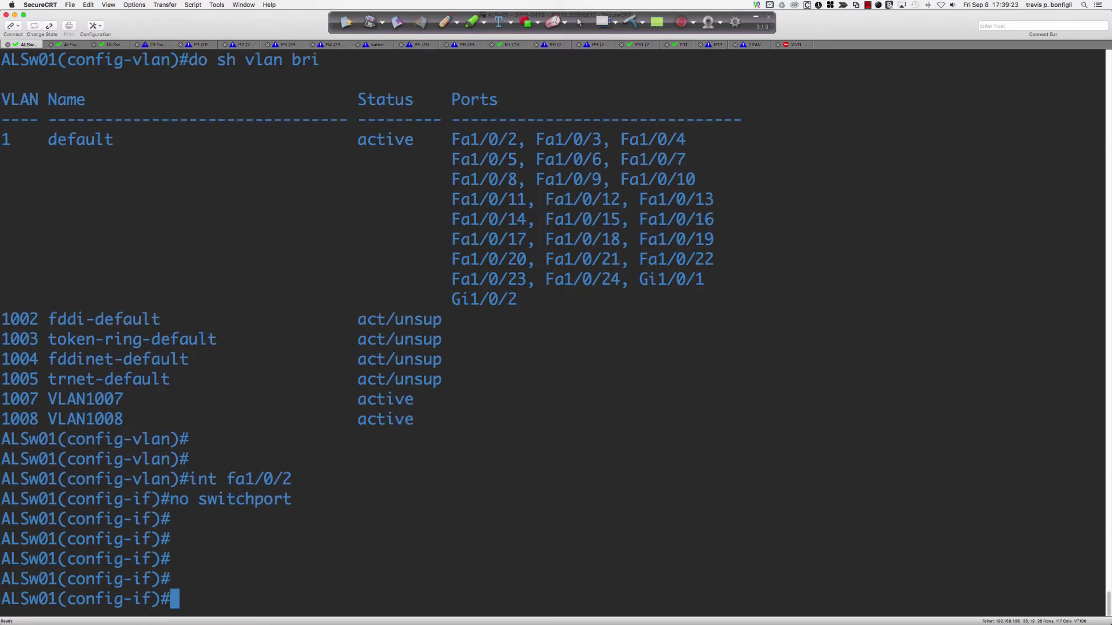
key(Return)
key(Return)
key(Return)
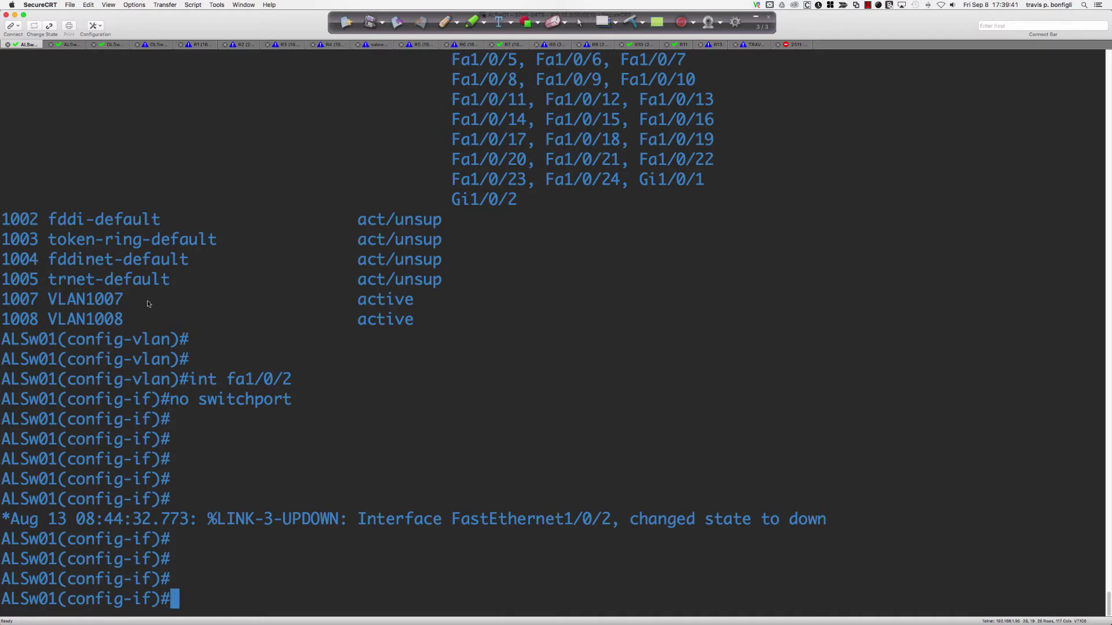
Step: Highlight the VLAN 1007 and 1008 entries in the VLAN table output to point them out
click(120, 303)
drag(58, 303, 128, 307)
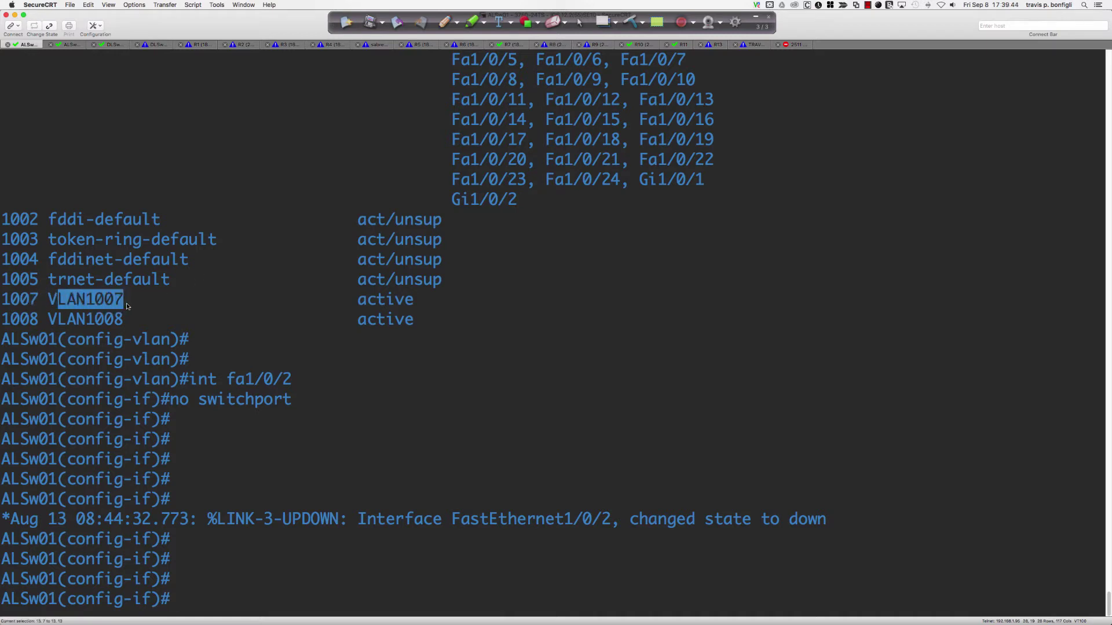
click(719, 392)
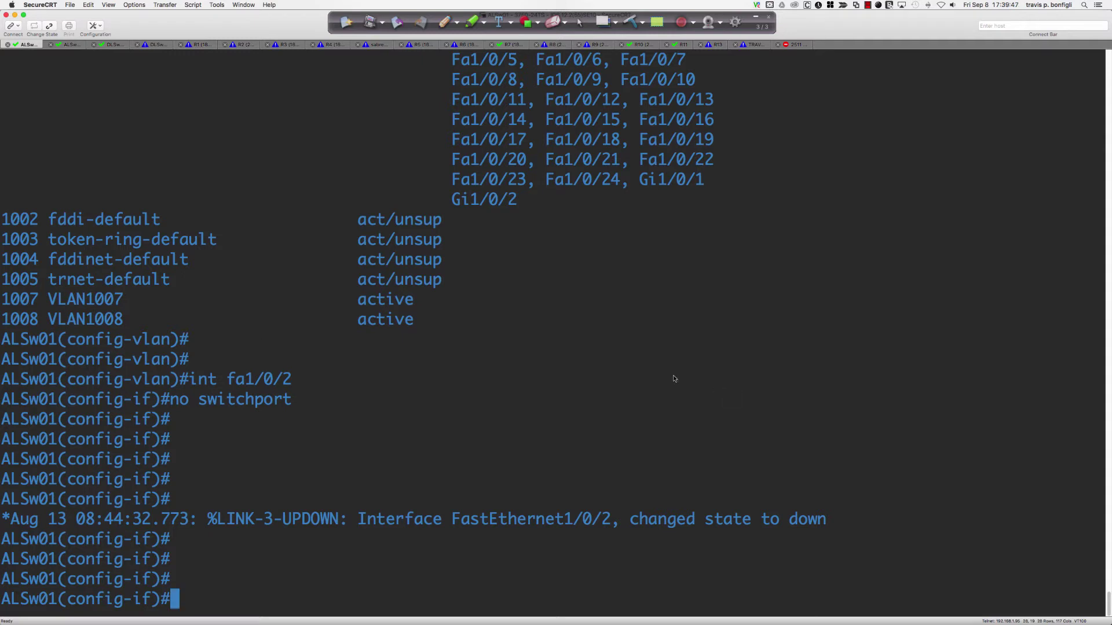
drag(20, 305, 350, 321)
click(662, 341)
Step: End configuration mode on ALSw01 and show the brief VLAN table with sh vlan bri
text(end)
key(Return)
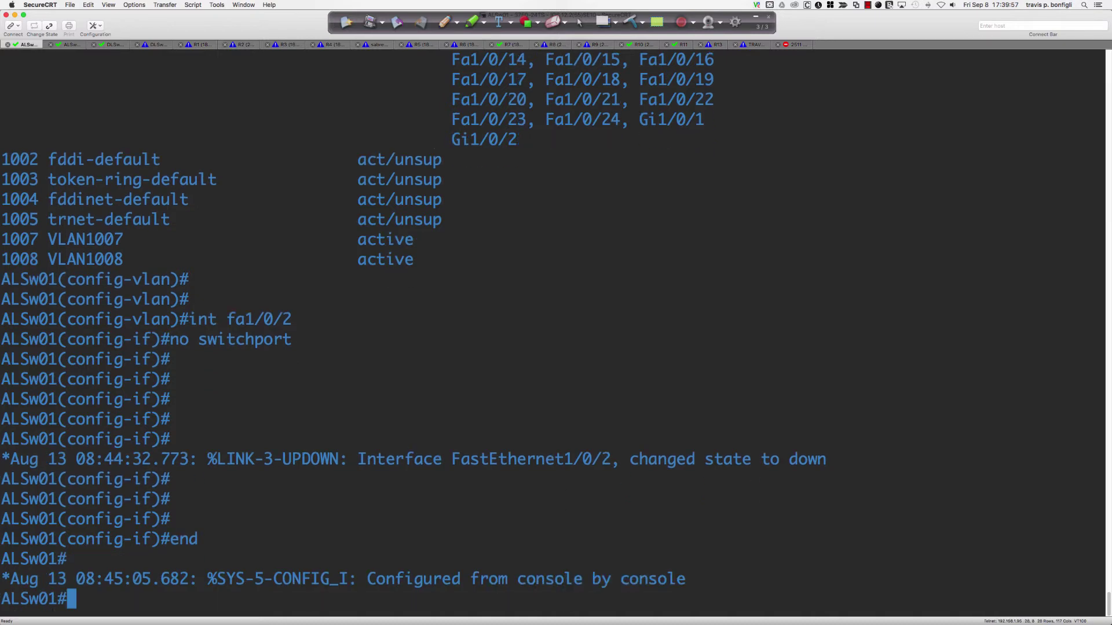
key(Return)
key(Return)
text(sh vlan bri)
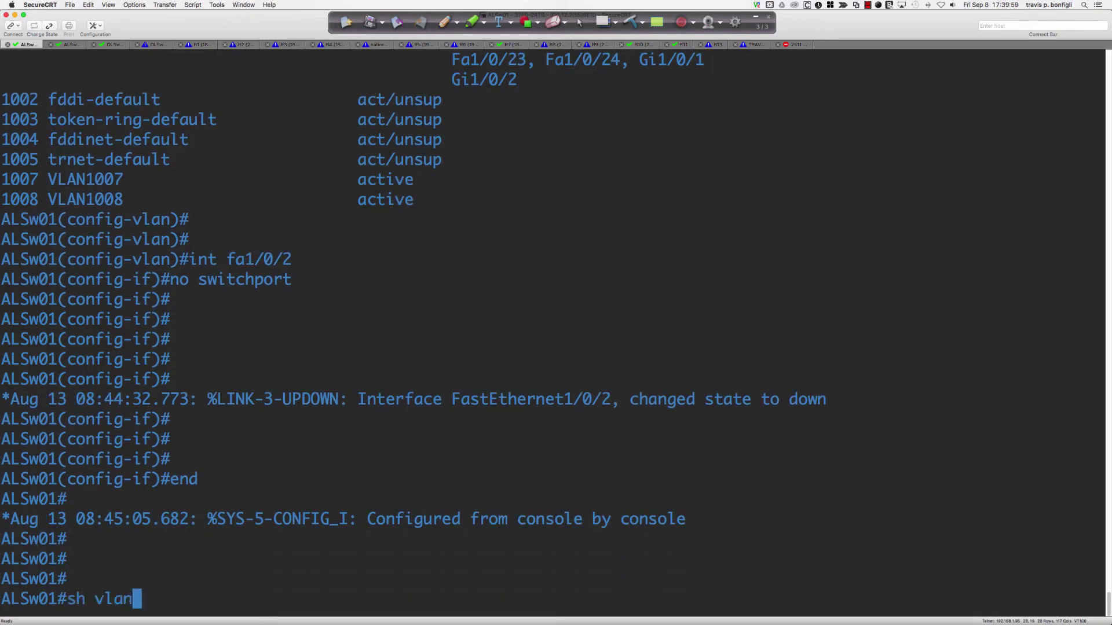
key(Return)
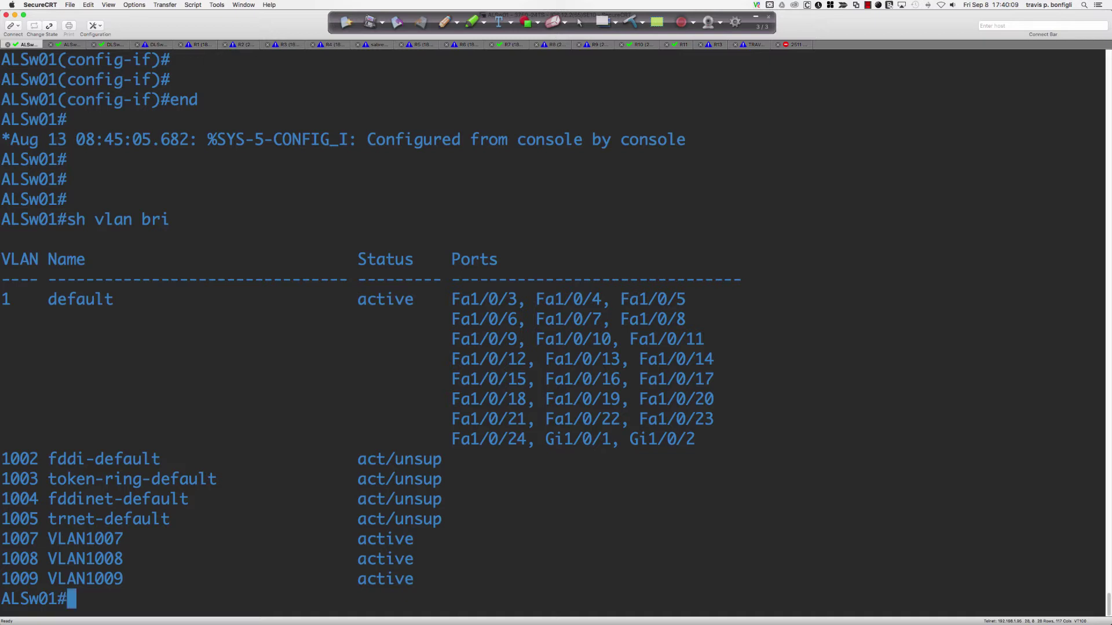
Step: Re-enter global configuration mode and try to create VLAN 1010, committing it with exit
text(conf t)
key(Return)
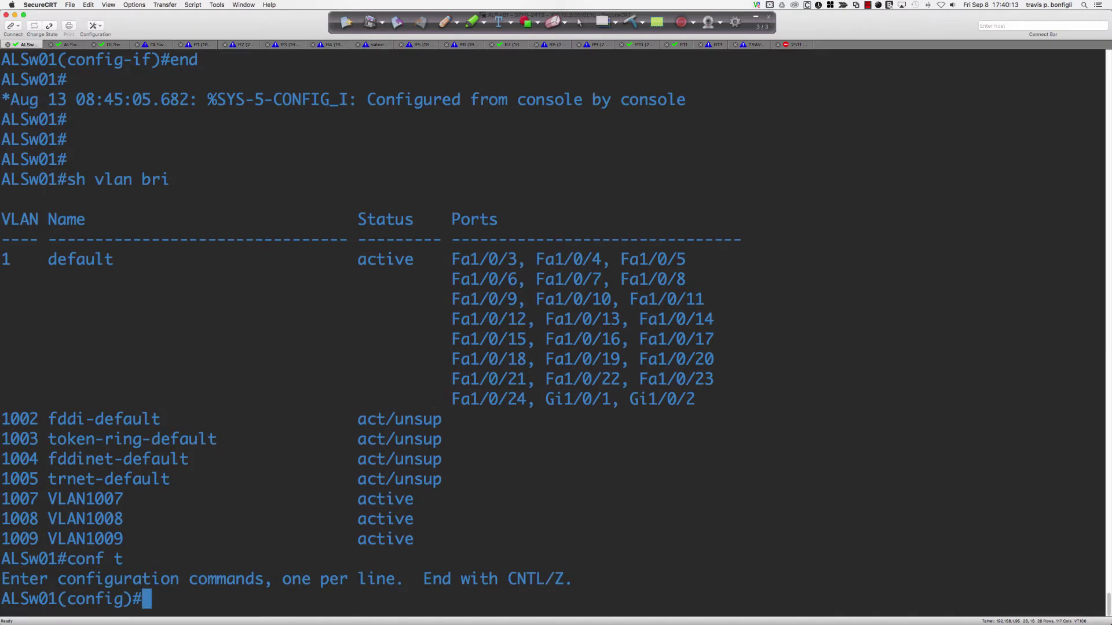
text(vlan 1)
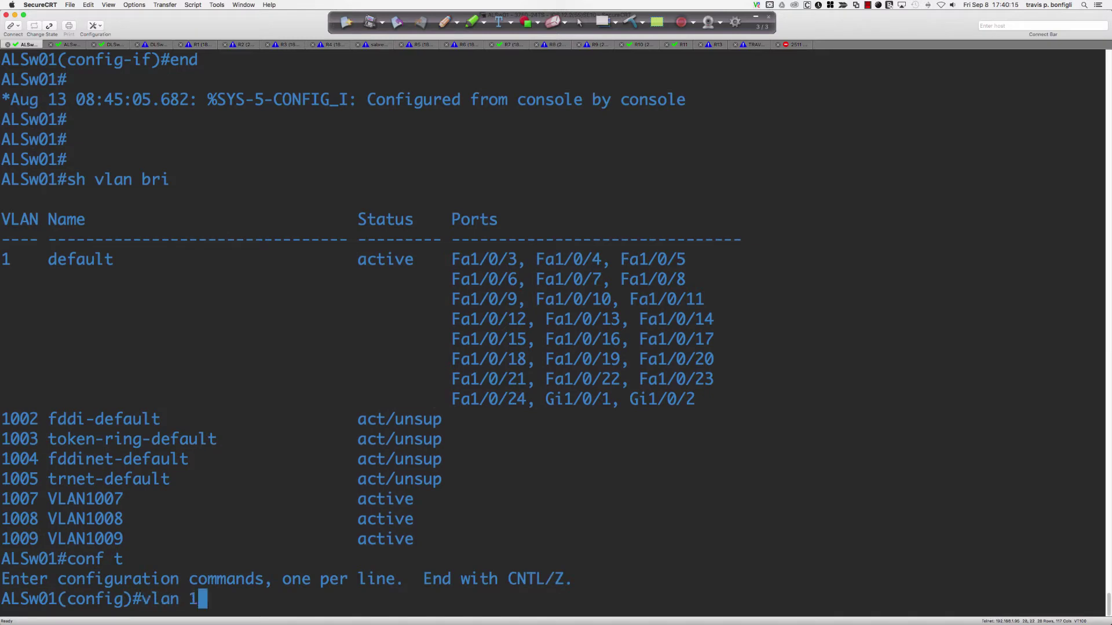
text(010)
key(Return)
text(exit)
key(Return)
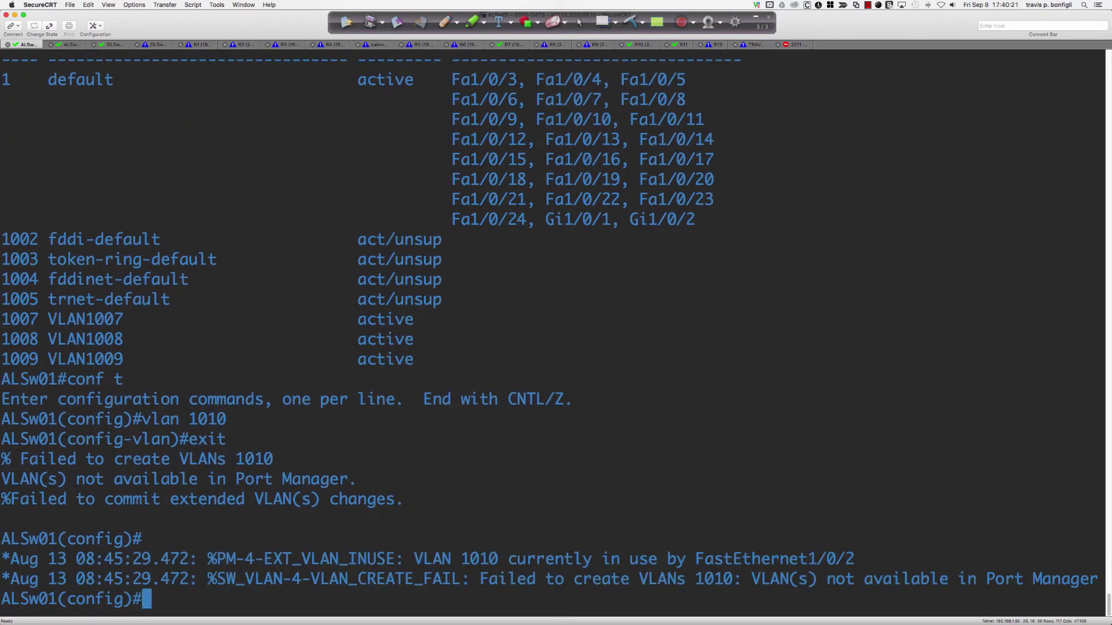
Step: Add blank prompt lines and highlight VLAN 1010 in the EXT_VLAN_INUSE message to point it out
key(Return)
key(Return)
key(Return)
key(Return)
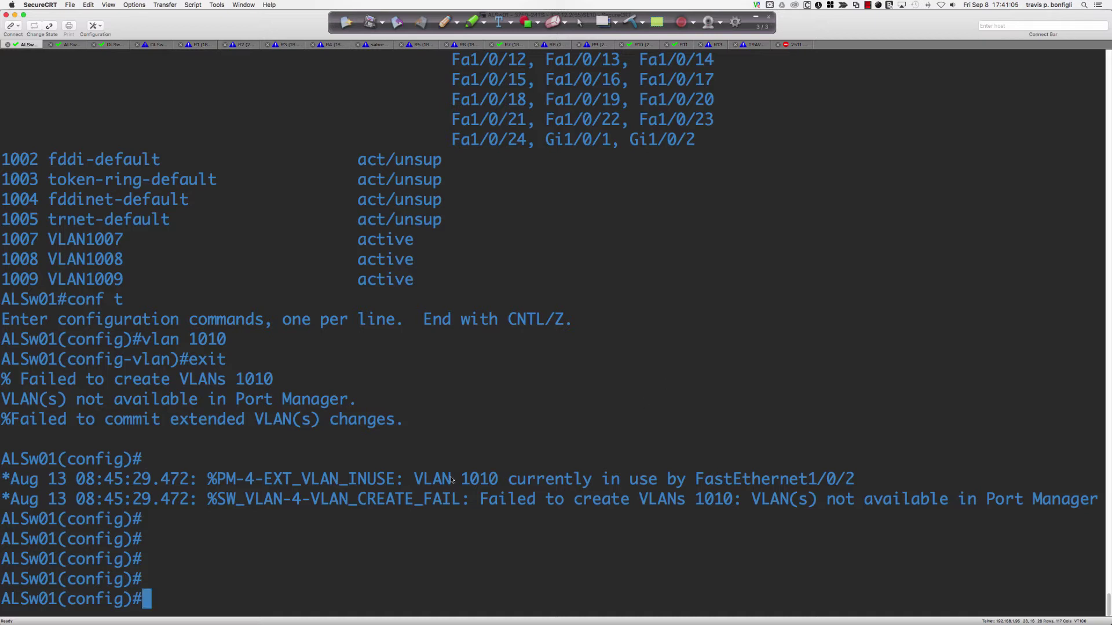
drag(407, 479, 544, 481)
click(644, 394)
Step: Switch to Packet Tracer in VMware Fusion and quit the paged configuration output in the MLS CLI, returning to the MLS# prompt
key(super+Tab)
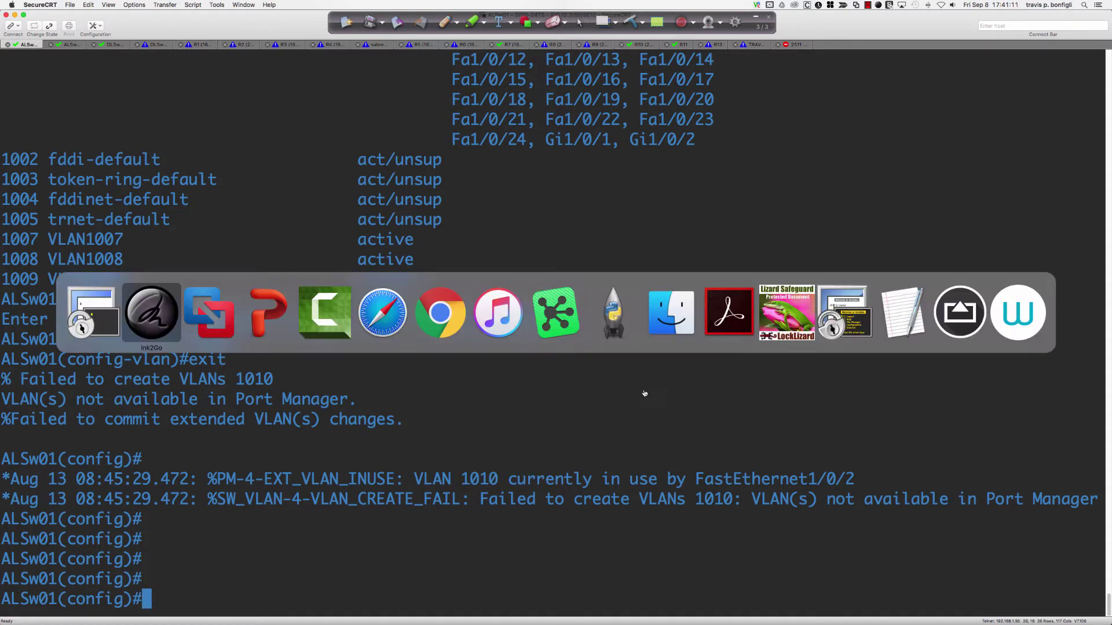
key(super+Tab)
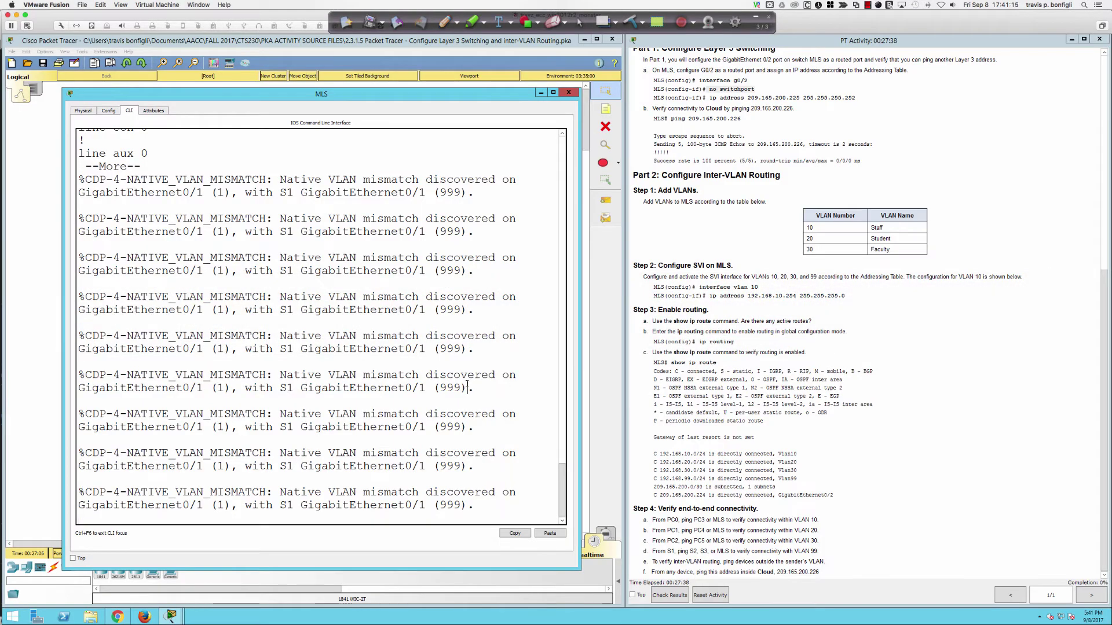
key(Return)
key(Return)
key(Return)
key(Return)
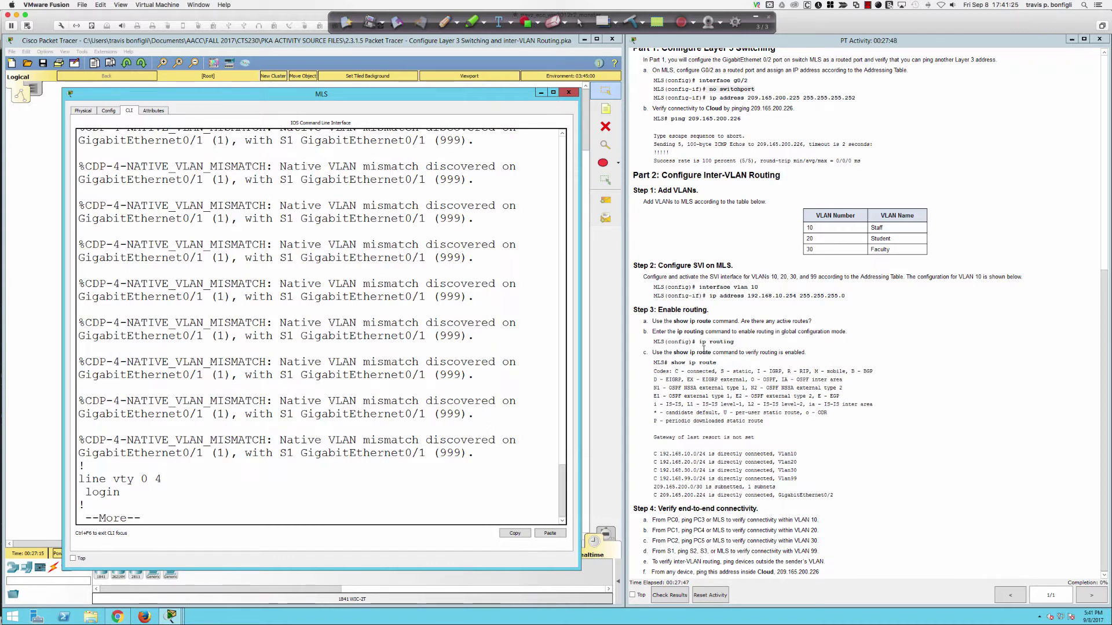
key(q)
key(Return)
key(Return)
key(Return)
key(Return)
key(Return)
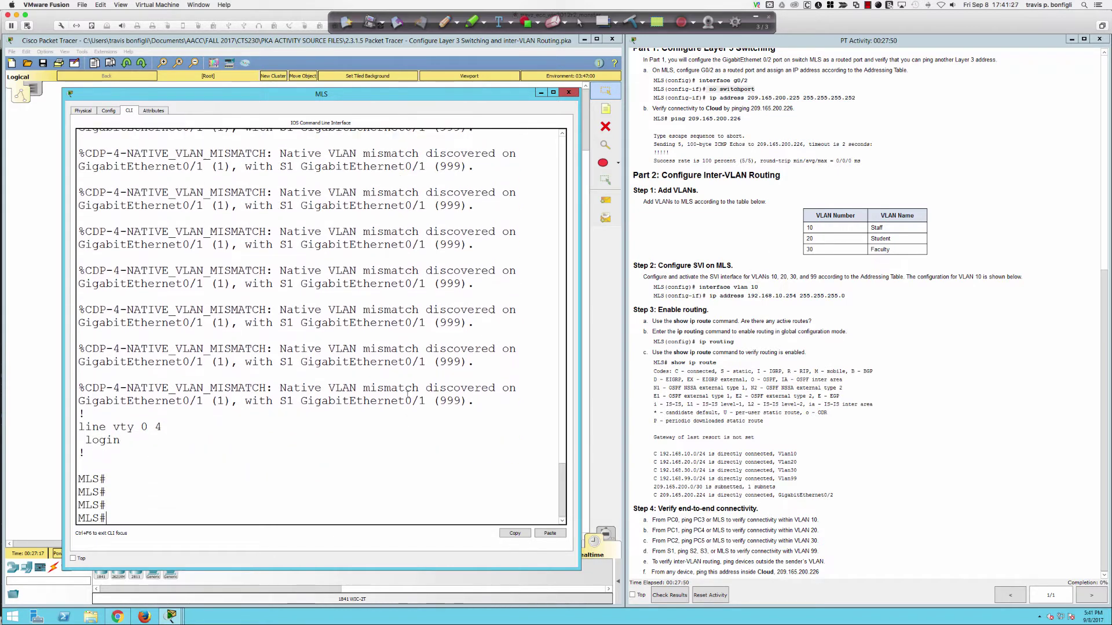
Step: Enter global configuration mode on MLS and create VLAN 90
text(conf t)
key(Return)
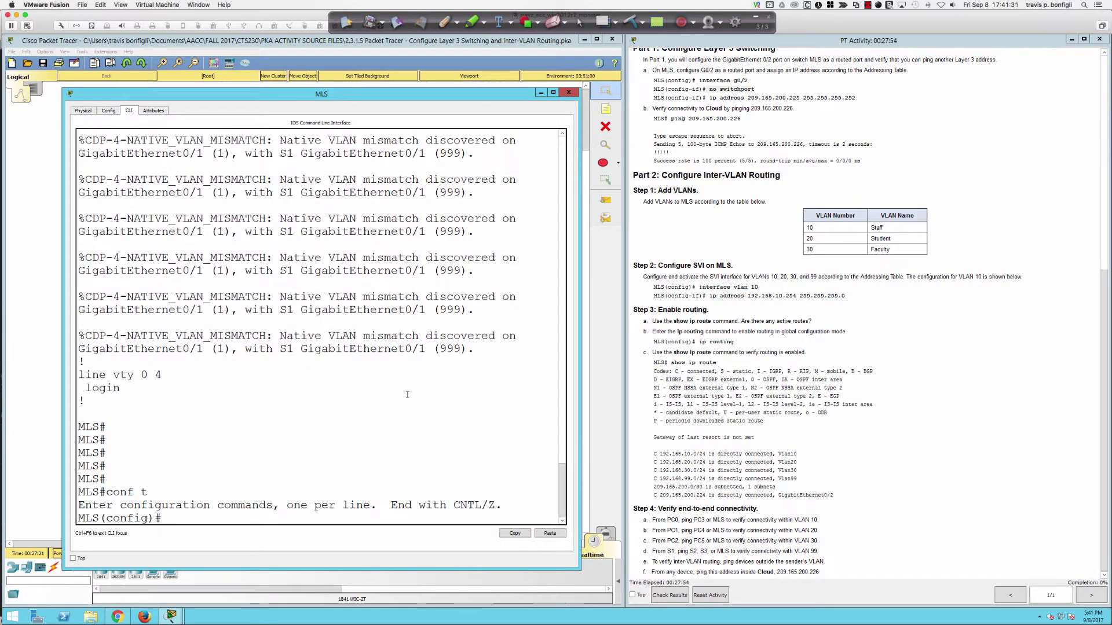
text(vlan 90)
key(Return)
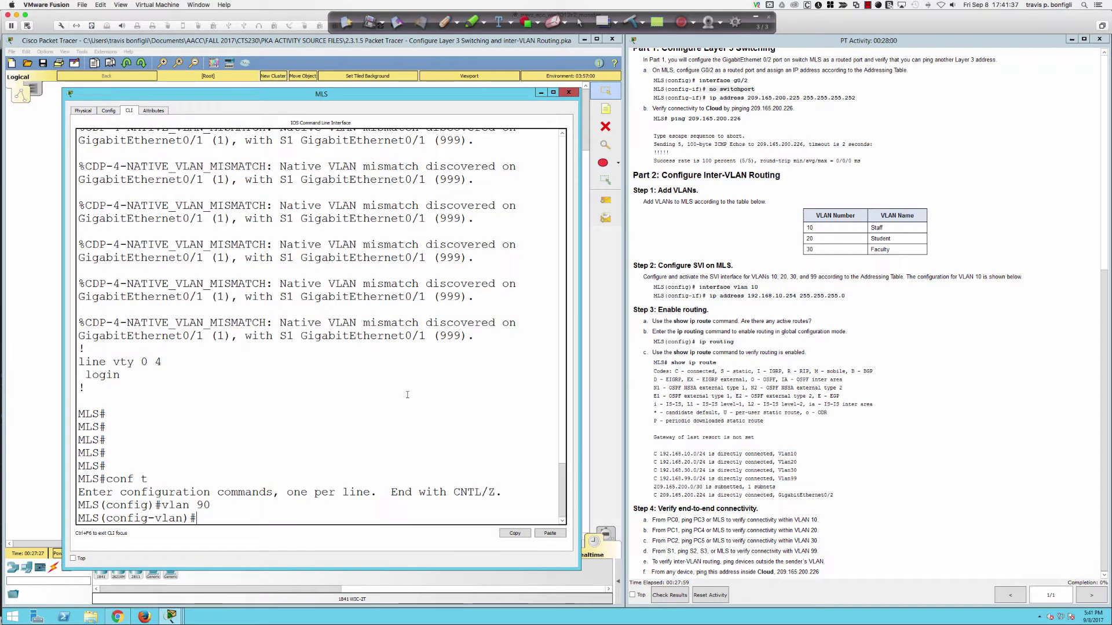
Step: Name VLAN 90 Test, exit to global configuration mode, and add several blank prompt lines
text(Name Test)
key(Return)
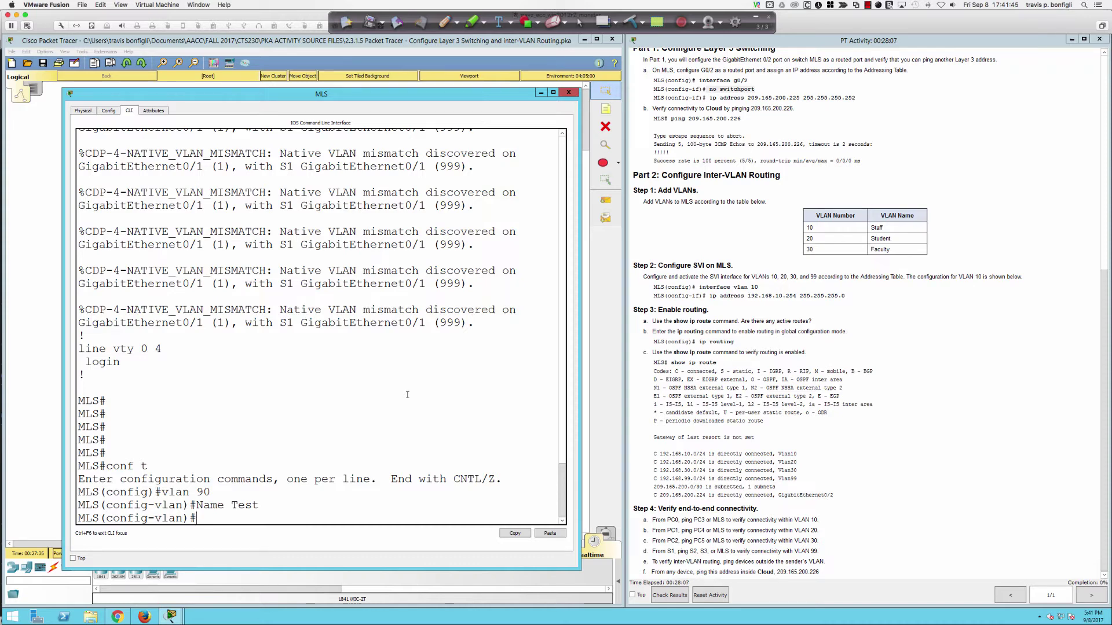
text(exit)
key(Return)
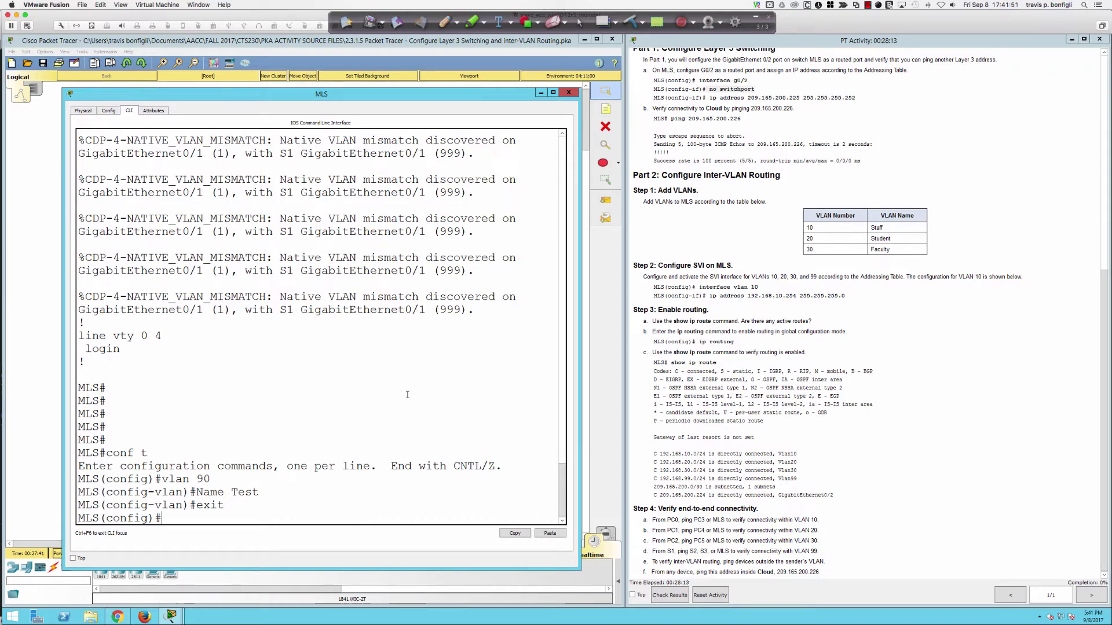
key(Return)
key(Return)
key(Return)
key(Return)
key(Return)
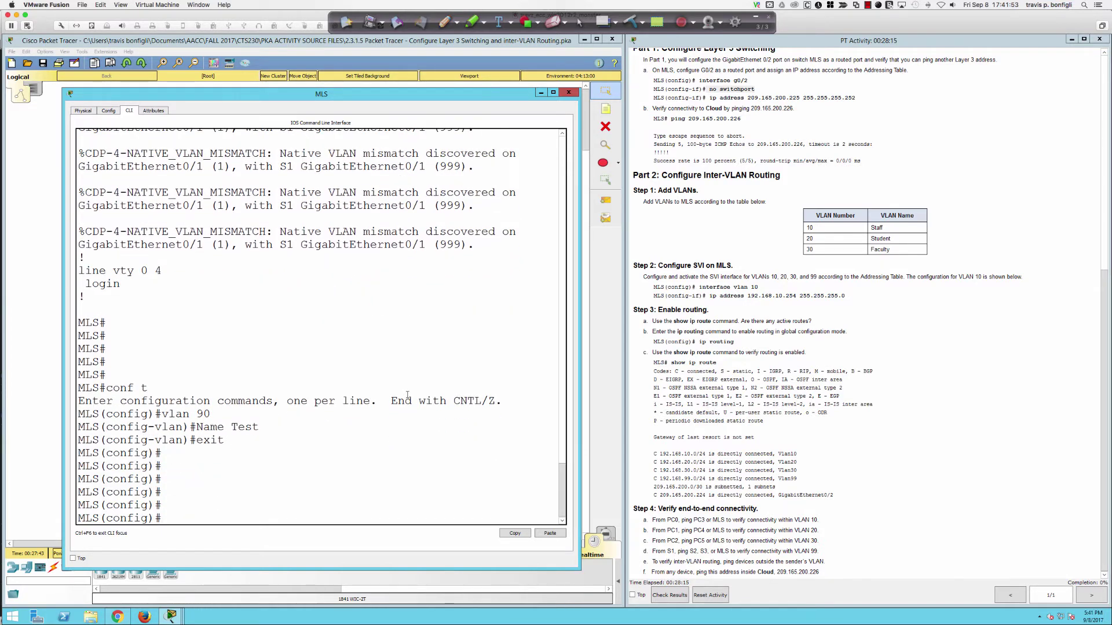
Step: Configure the VLAN 10 switch virtual interface on MLS with IP address 192.168.10.254 and mask 255.255.255.0
text(int)
key(Tab)
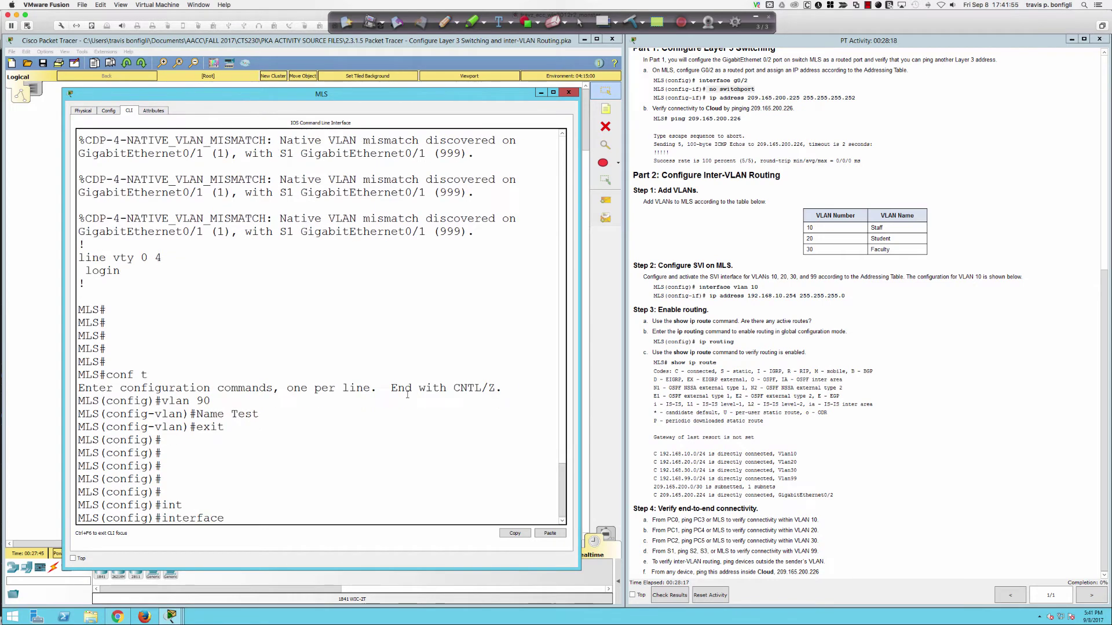
text(vlan 10)
key(Return)
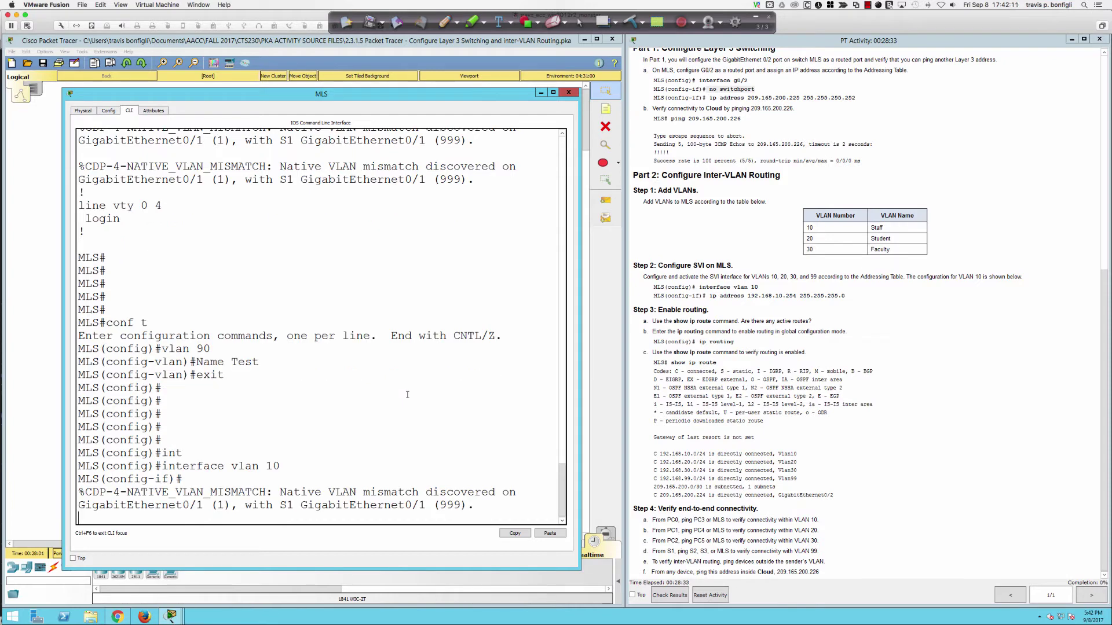
key(Return)
key(Return)
key(Return)
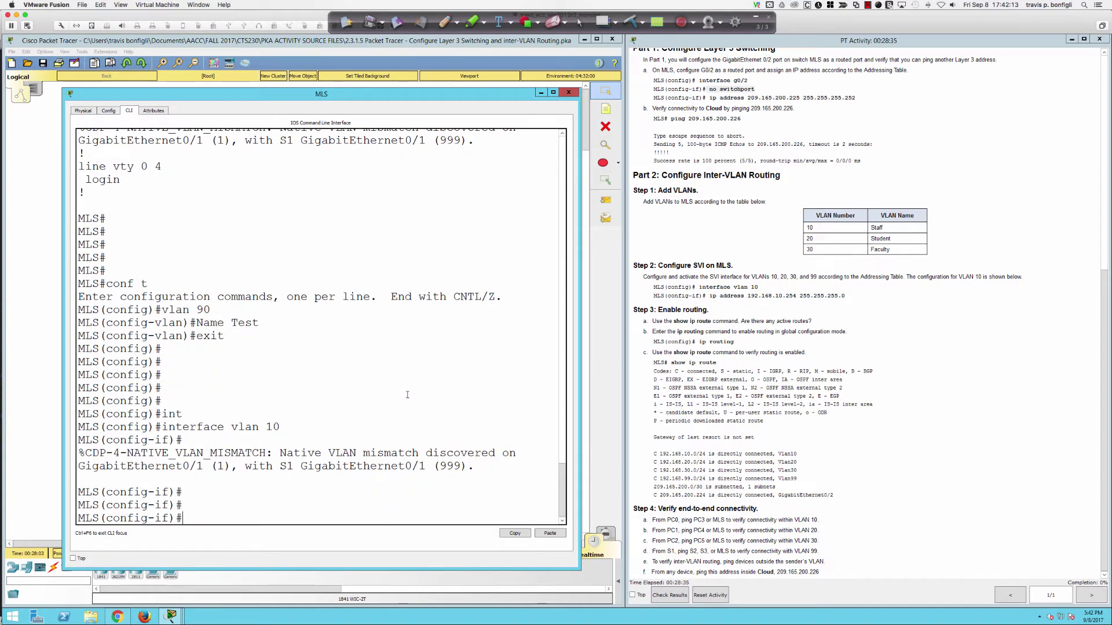
text(ip add 192.168.10.254)
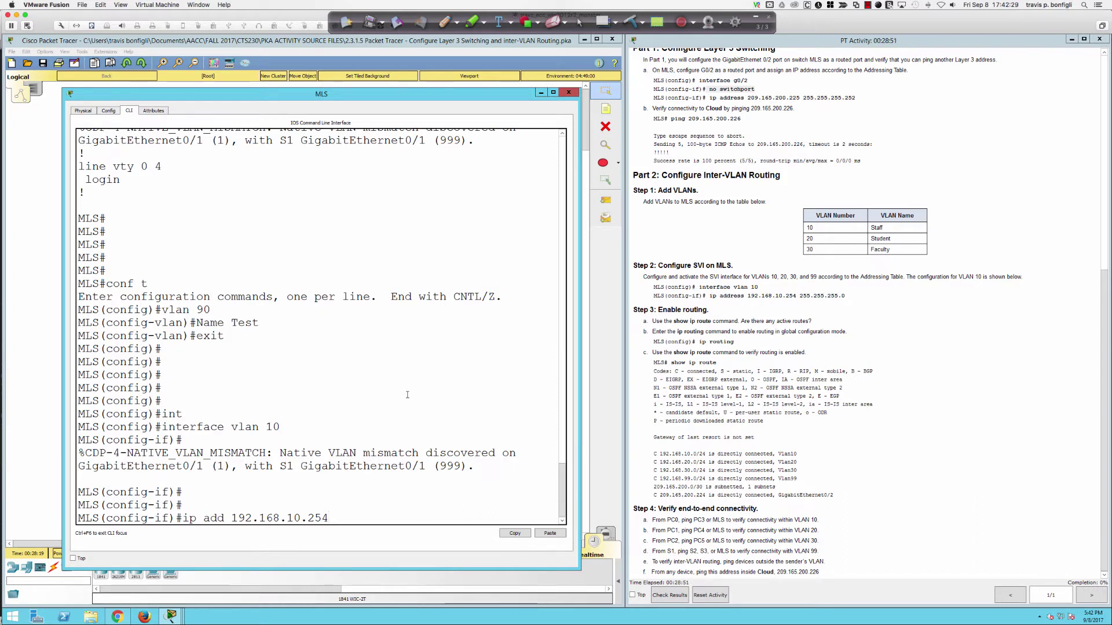
text(255.255.255.0)
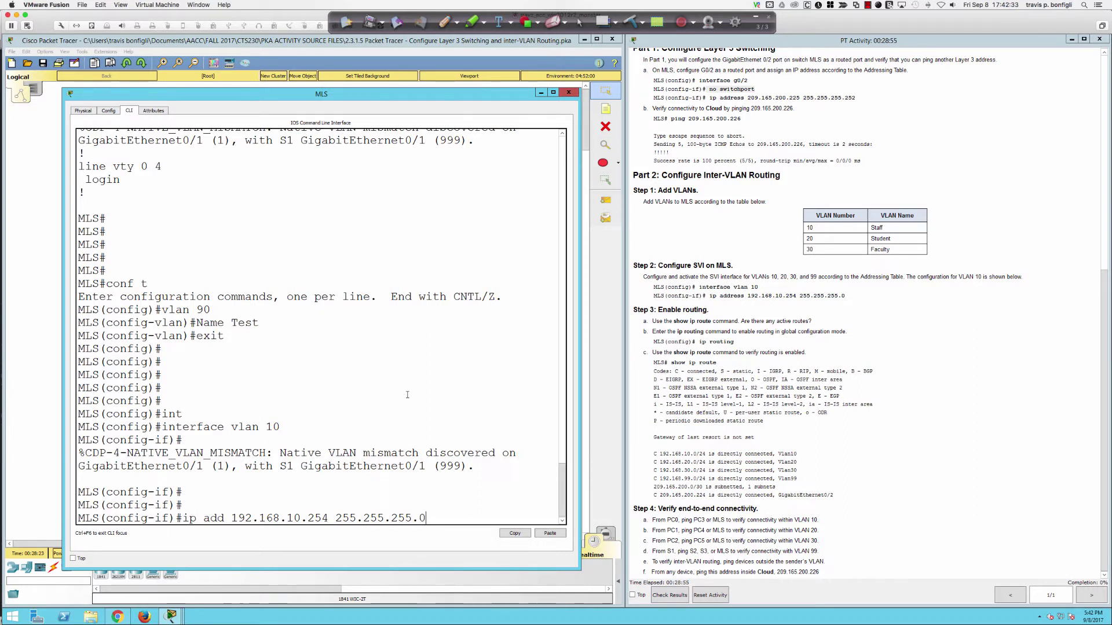
key(Return)
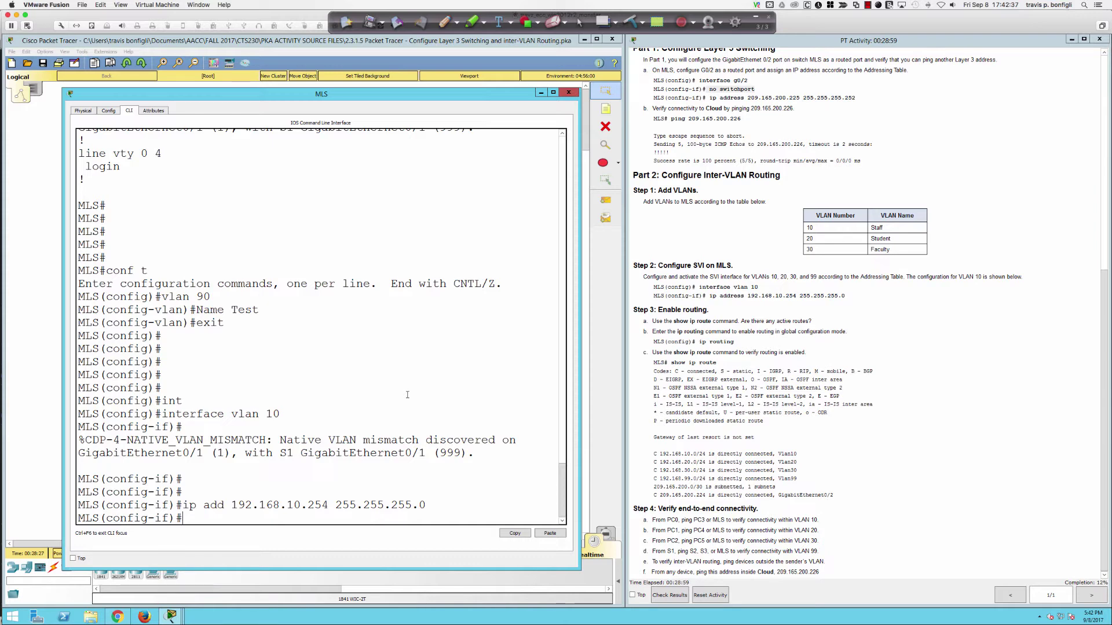
Step: Display the running configuration from interface mode, highlight the Vlan10 interface section, and quit the paged output
text(do sh run)
key(Return)
key(space)
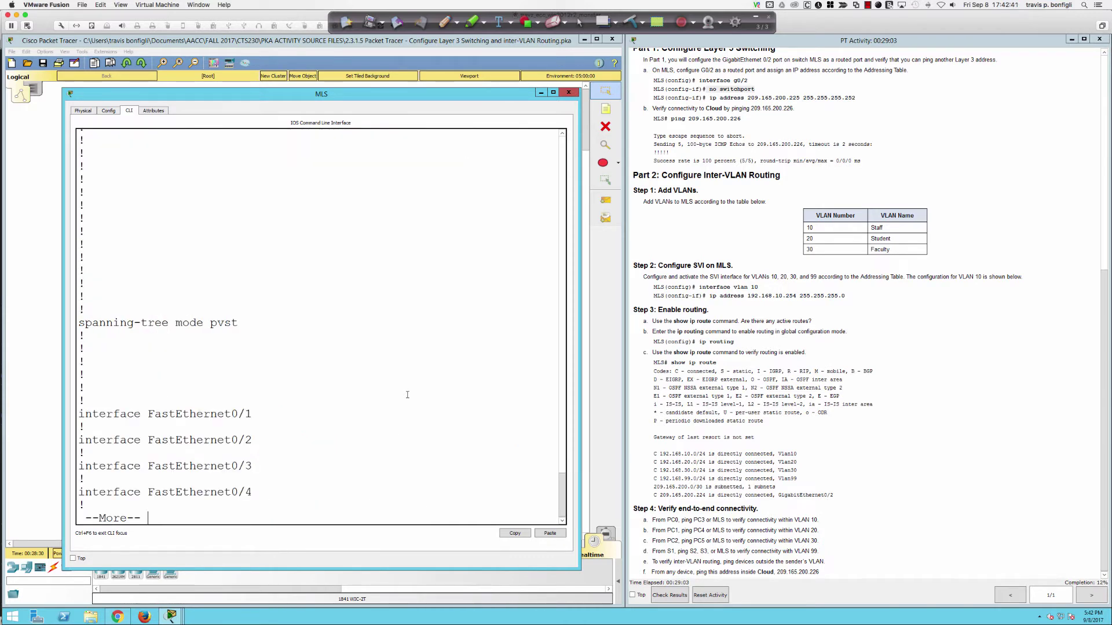
key(space)
key(space)
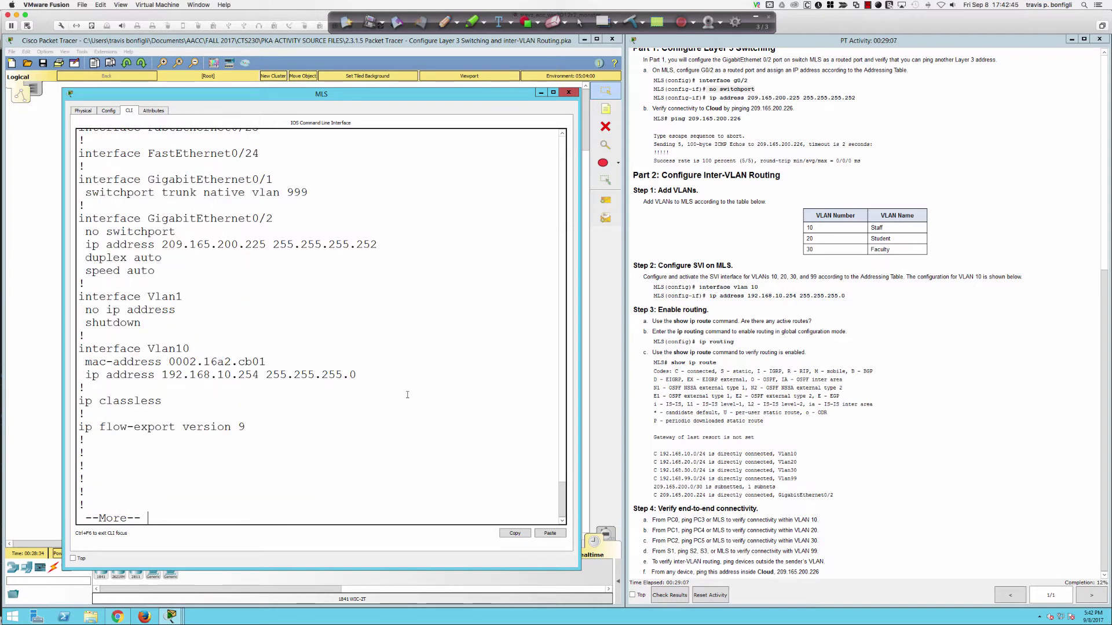
drag(357, 375, 79, 351)
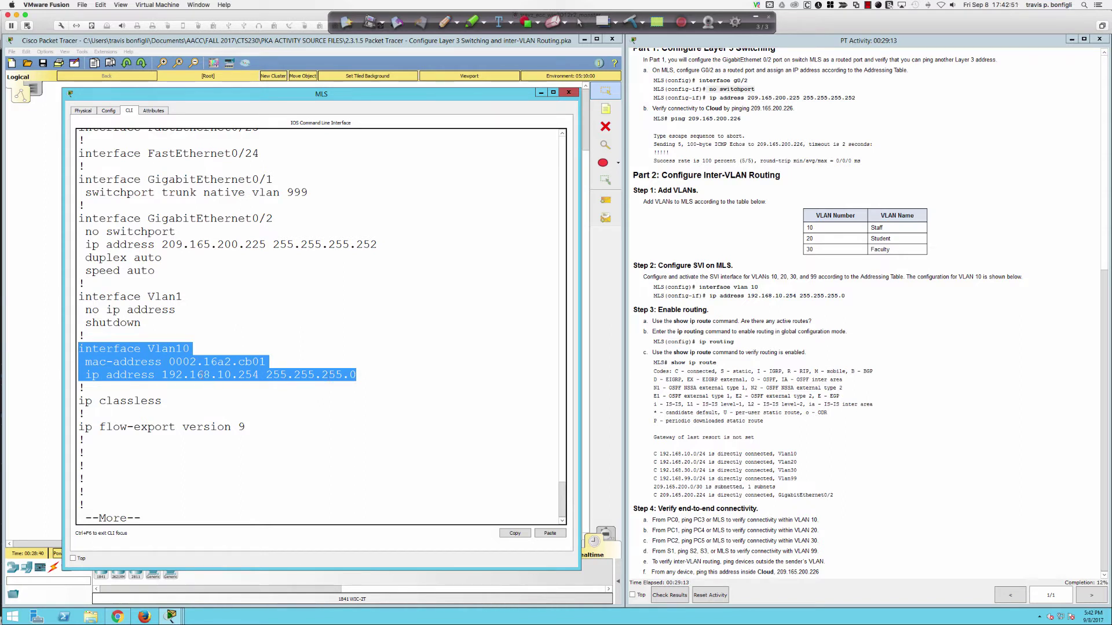
click(419, 427)
key(q)
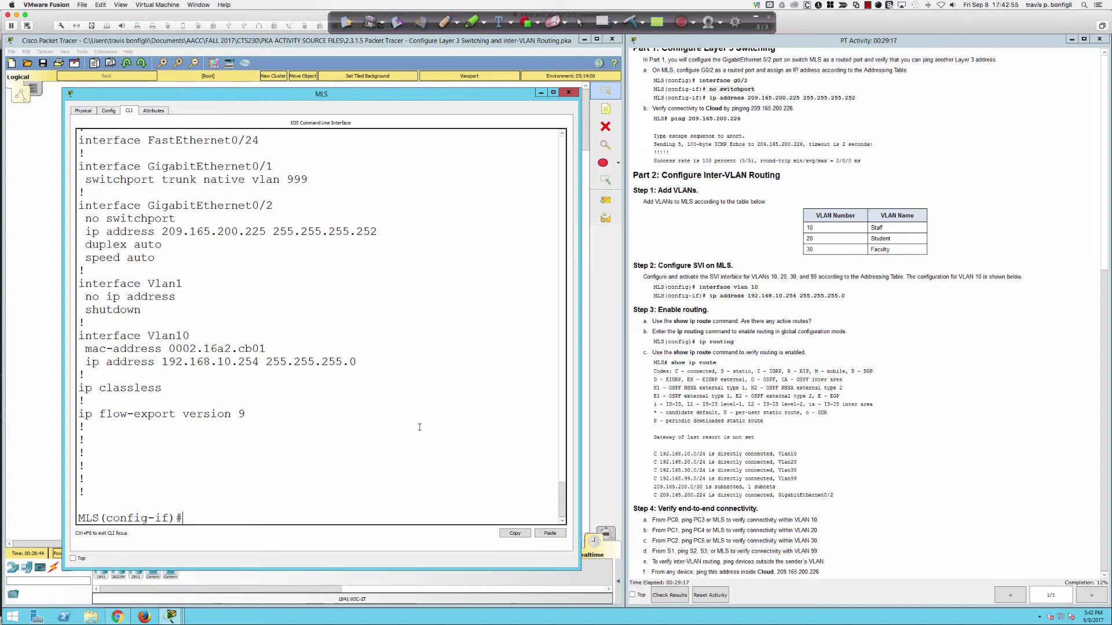
Step: Configure the VLAN 20 interface with IP address 192.168.20.254 and mask 255.255.255.0, adapting the earlier address command
text(int vlan 20)
key(Return)
text(ip add 192.168.10.254 255.255.255.0)
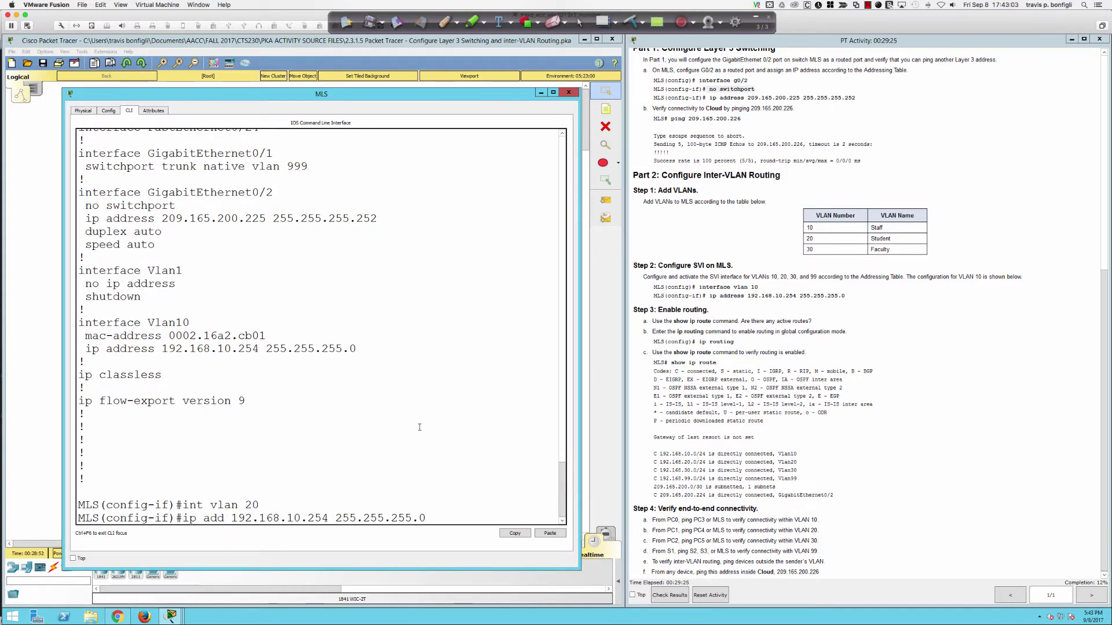
key(Left)
key(Left)
key(Left)
key(Left)
key(Left)
key(Left)
key(Left)
key(Left)
key(Left)
key(Left)
key(Left)
key(Left)
key(Left)
key(Left)
key(Left)
key(Left)
key(Left)
key(Left)
key(Left)
key(BackSpace)
text(2)
key(Return)
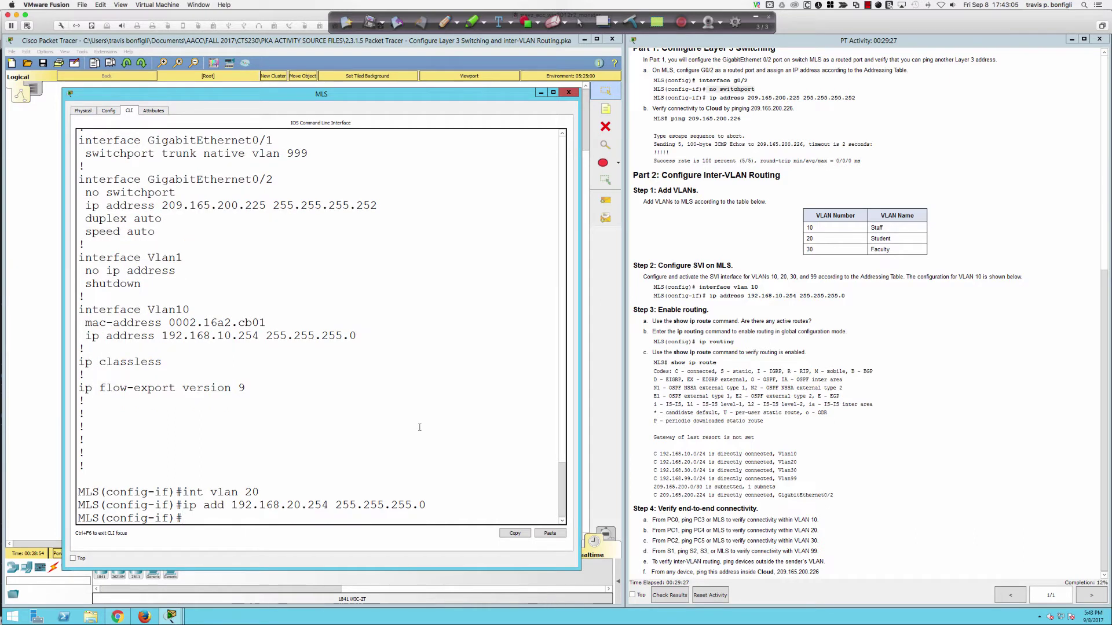
Step: Enter VLAN 30 interface configuration, try to apply 192.168.20.254 with mask 255.255.255.03, and add blank prompt lines
text(int vlan 30)
key(Return)
key(Up)
key(Up)
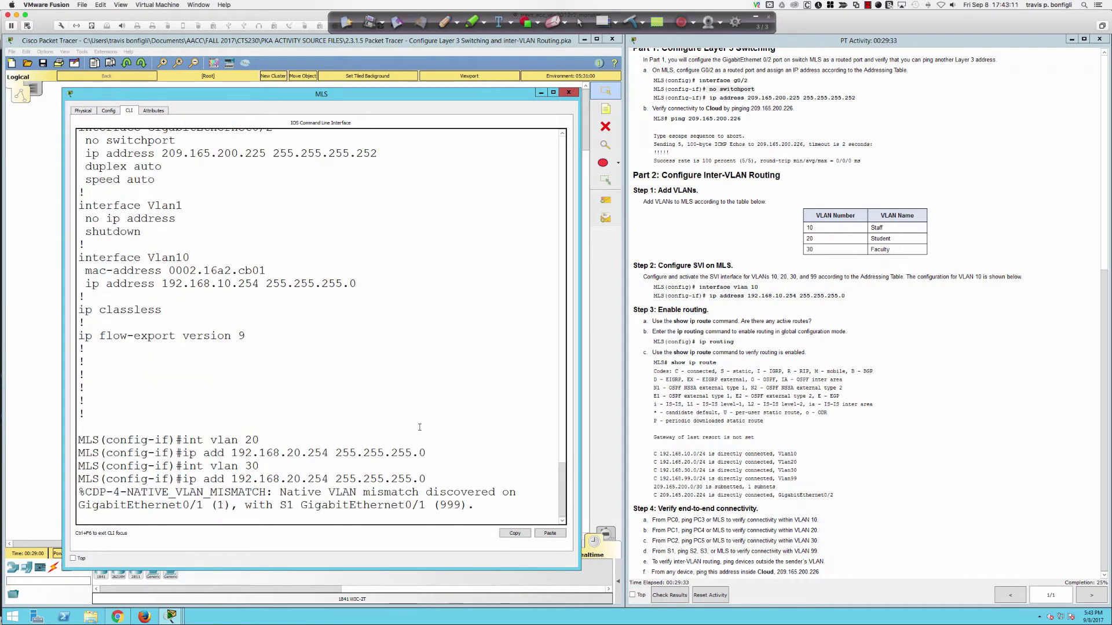
text(3)
key(Return)
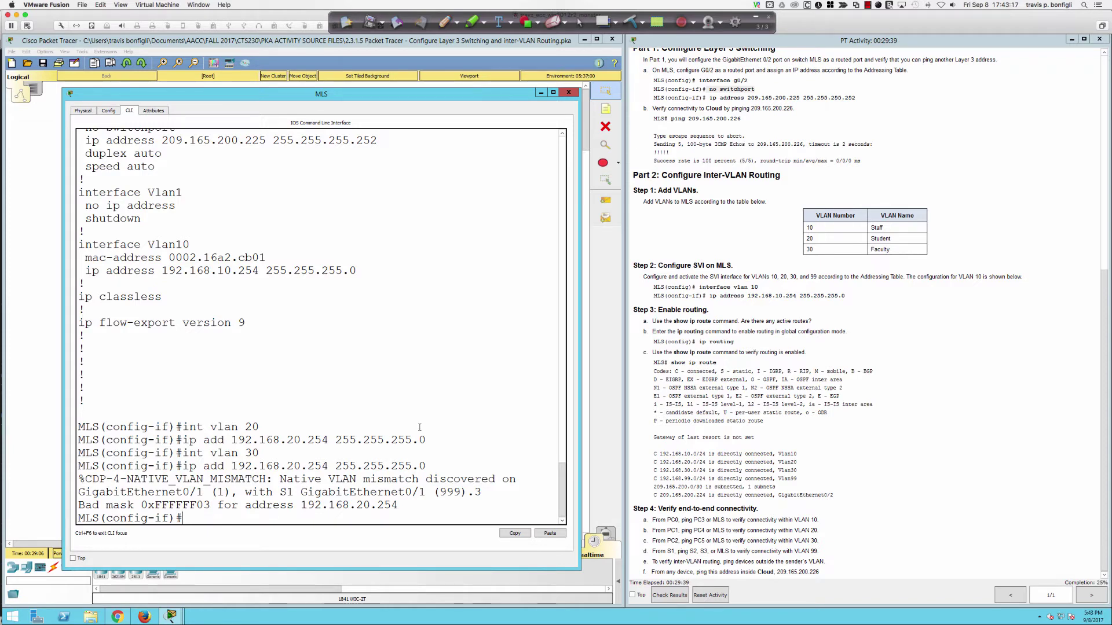
key(Return)
key(Return)
key(Return)
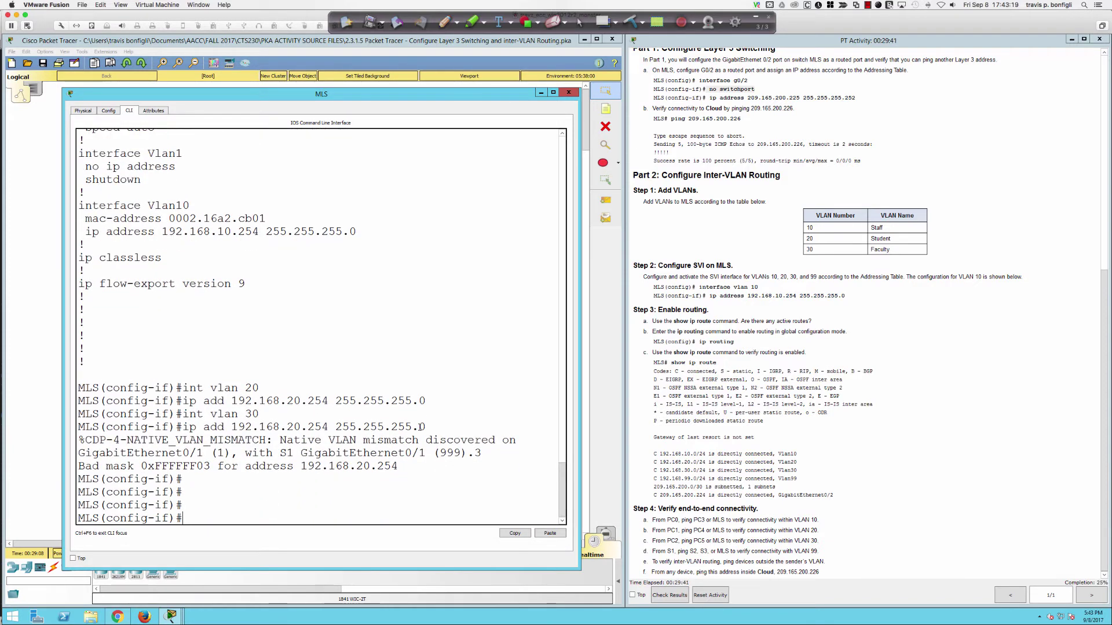
key(Return)
key(Return)
key(Return)
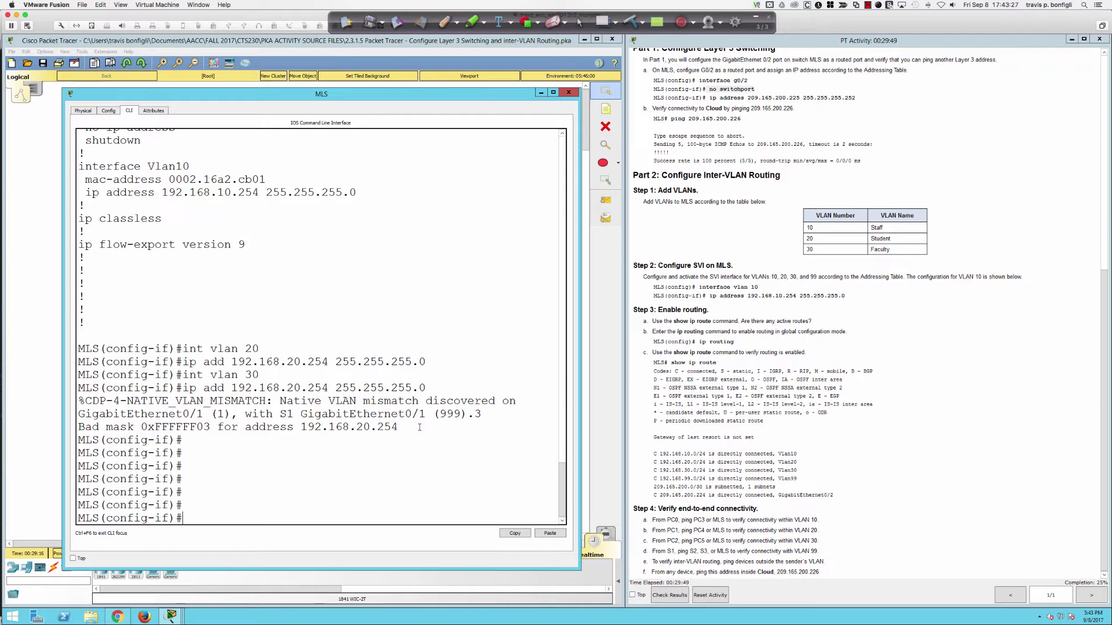
Step: Check the VLAN interface addresses in the running configuration and quit the paged output
text(do sh r)
key(Return)
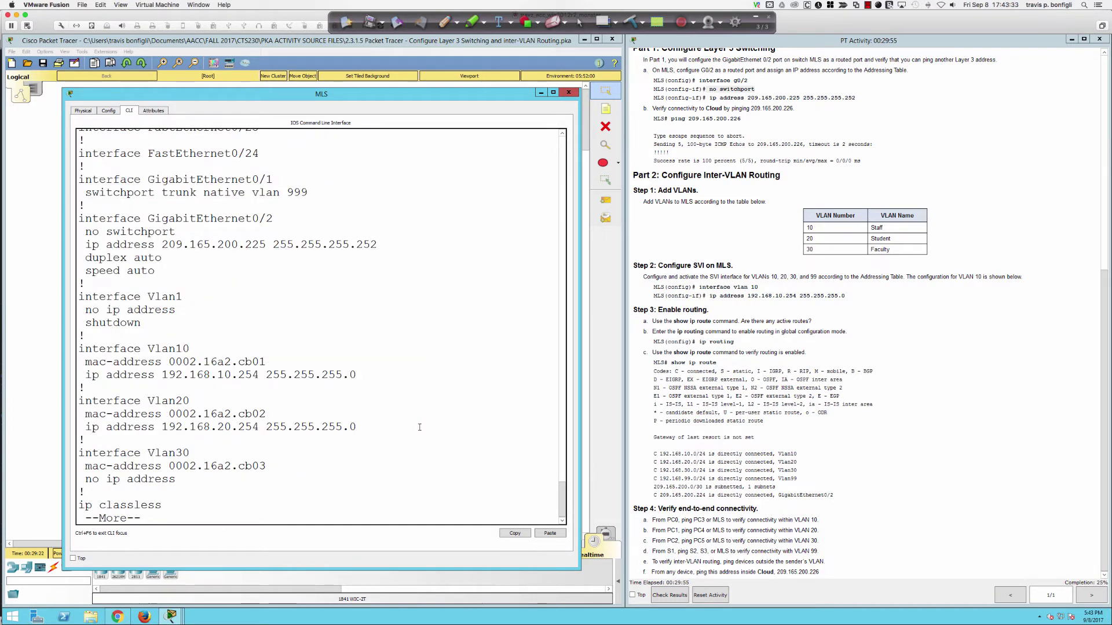
key(q)
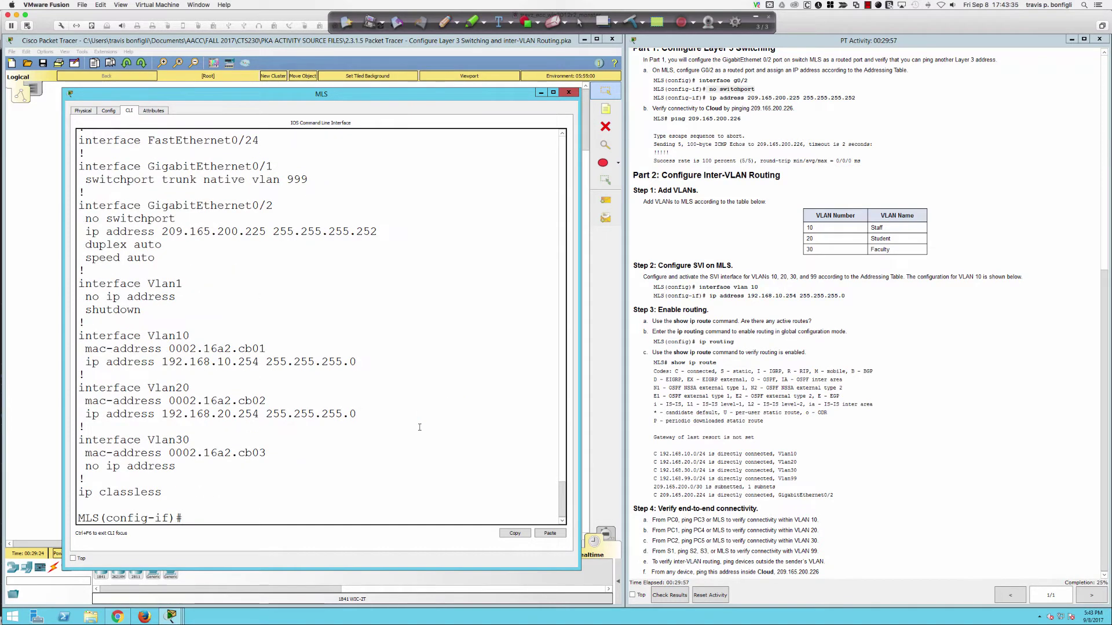
Step: Recall the rejected address command and assign 192.168.30.254 with mask 255.255.255.252 to the VLAN 30 interface
key(Up)
key(Up)
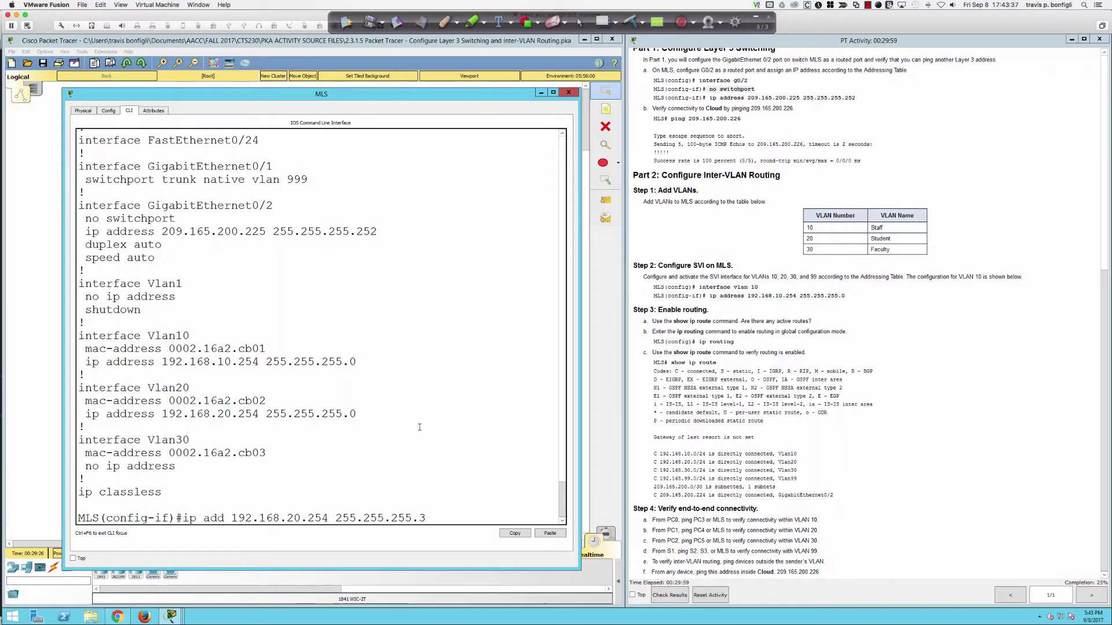
key(BackSpace)
text(252)
key(BackSpace)
text(3)
key(Return)
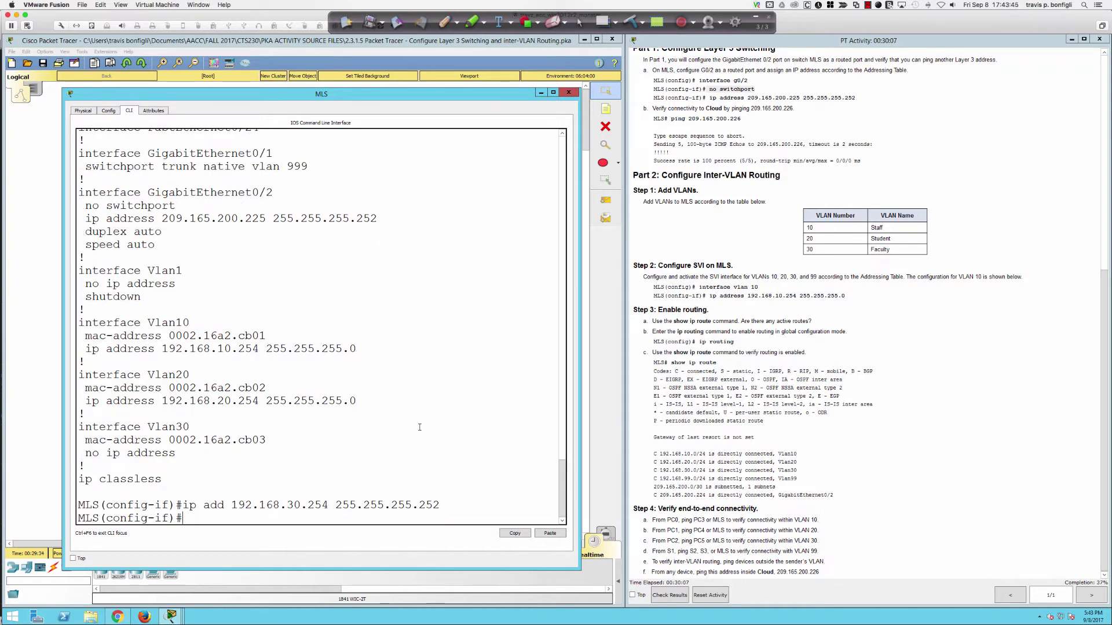
Step: Page through the full running configuration and examine the subnet mask on the Vlan30 interface
text(do sh run)
key(Return)
key(space)
key(space)
key(space)
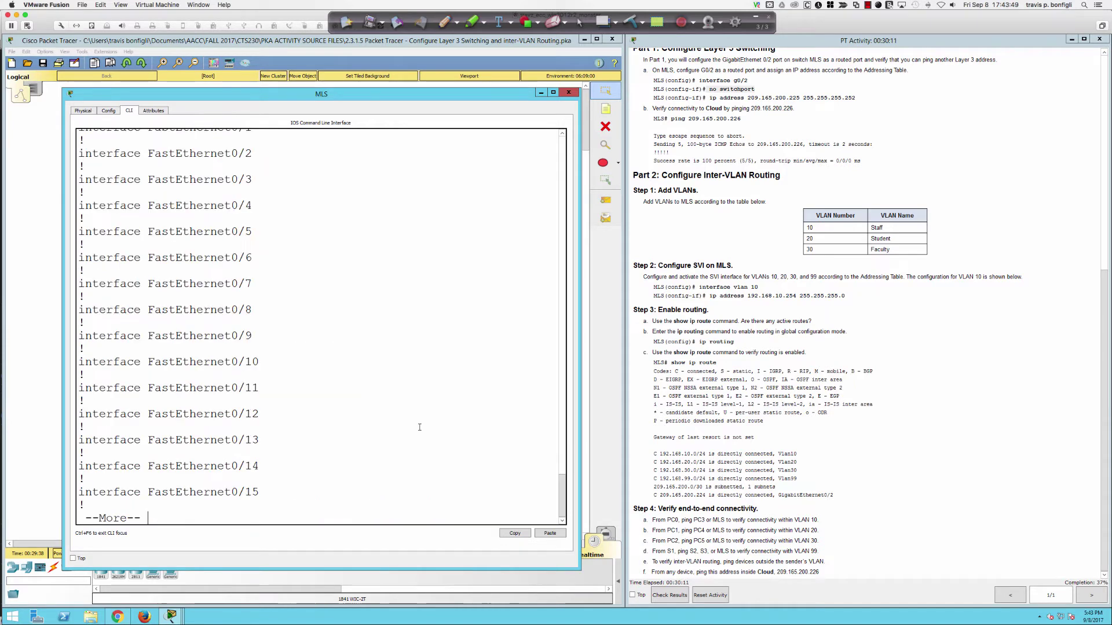
key(space)
key(space)
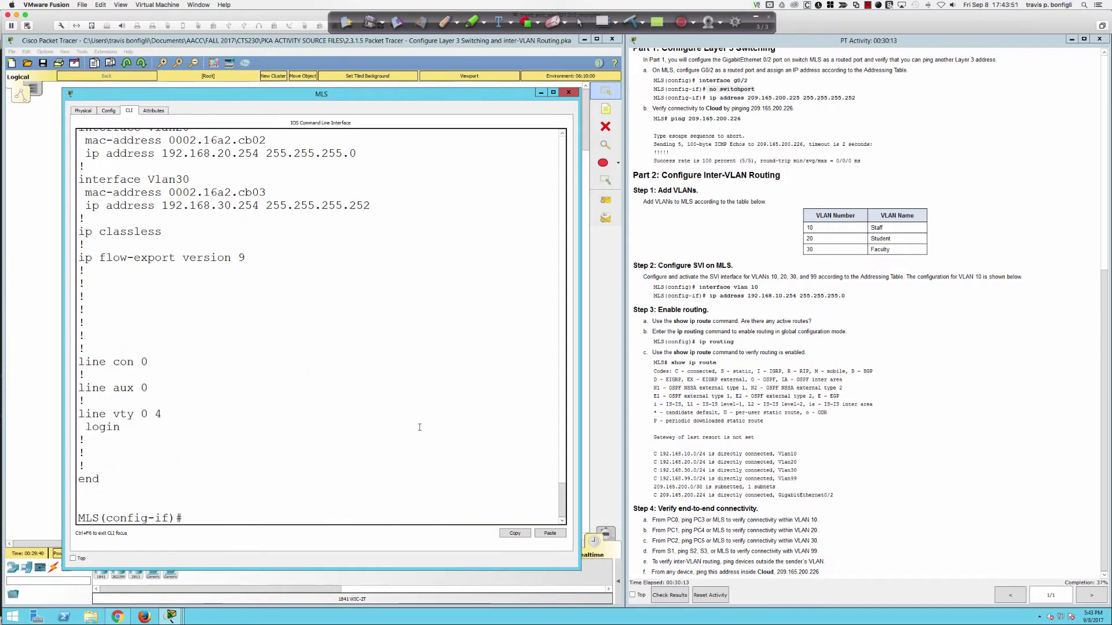
scroll(400, 413, up, 4)
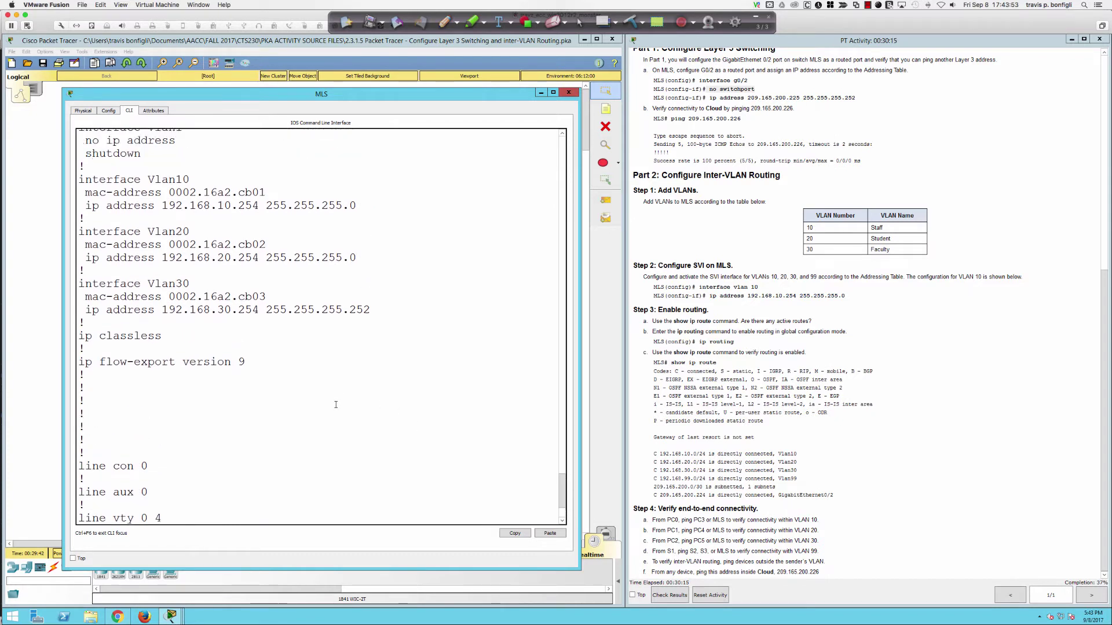
scroll(336, 405, up, 1)
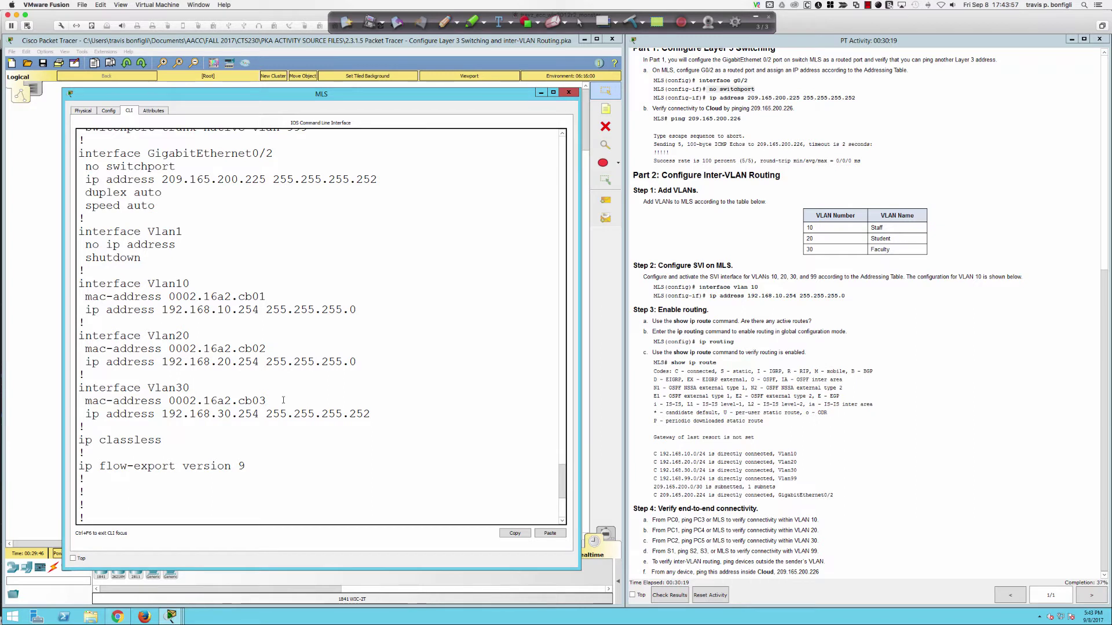
drag(380, 414, 349, 413)
click(429, 415)
Step: Reissue the VLAN 30 address command as 192.168.30.254 with mask 255.255.255.0
text(do sh run)
key(Up)
key(BackSpace)
key(BackSpace)
key(BackSpace)
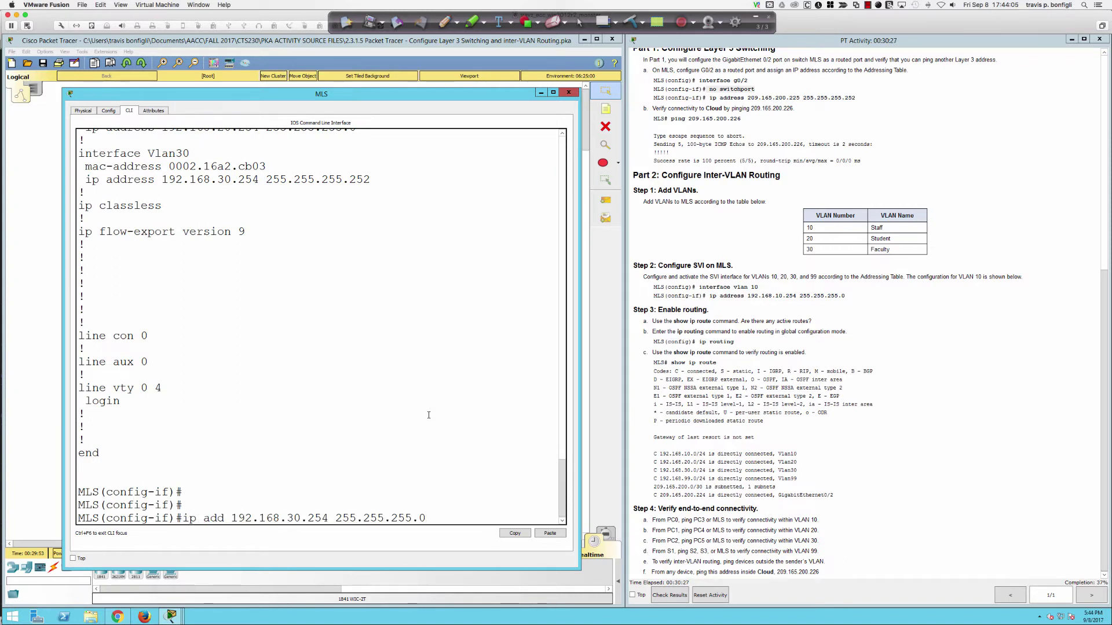
text(0)
key(Return)
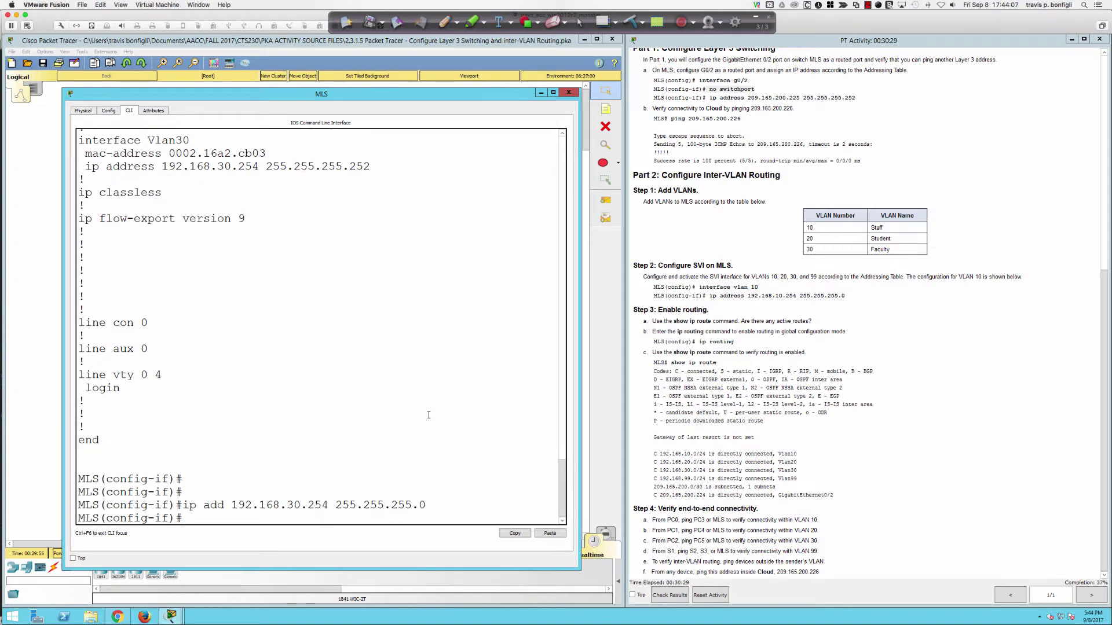
Step: Display the running configuration again and highlight the Vlan10, Vlan20 and Vlan30 interface sections
text(do sh run)
key(Return)
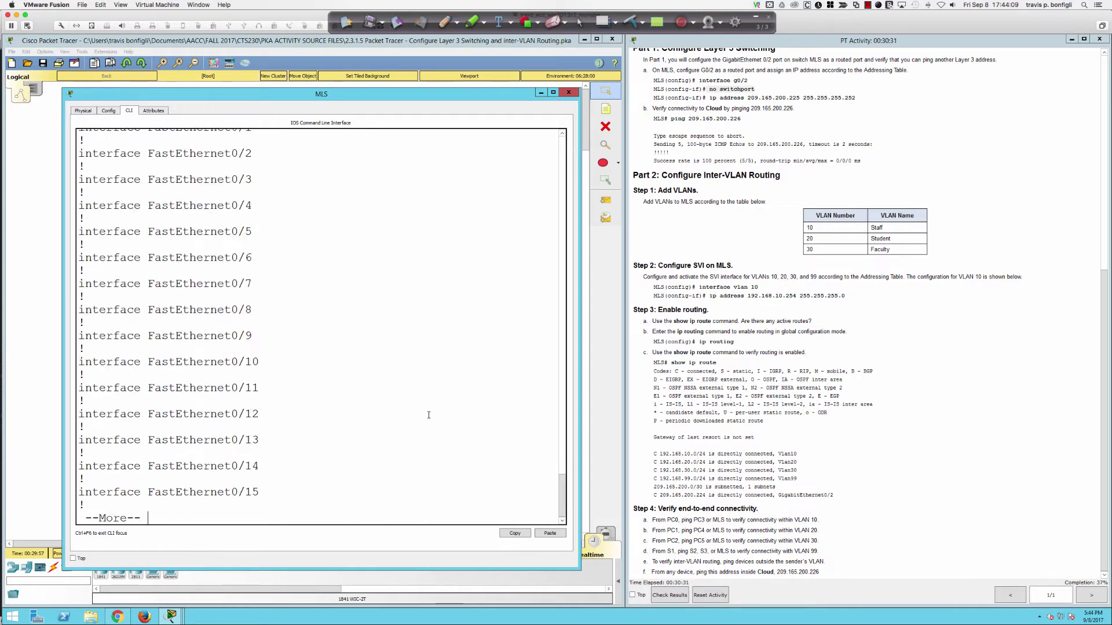
key(space)
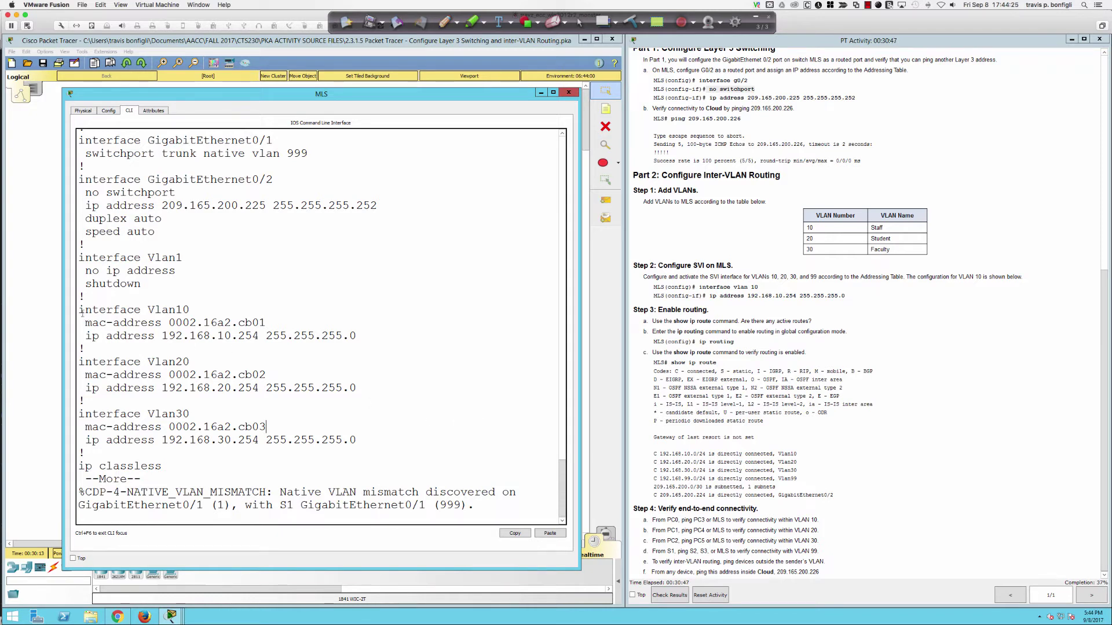
drag(81, 309, 372, 441)
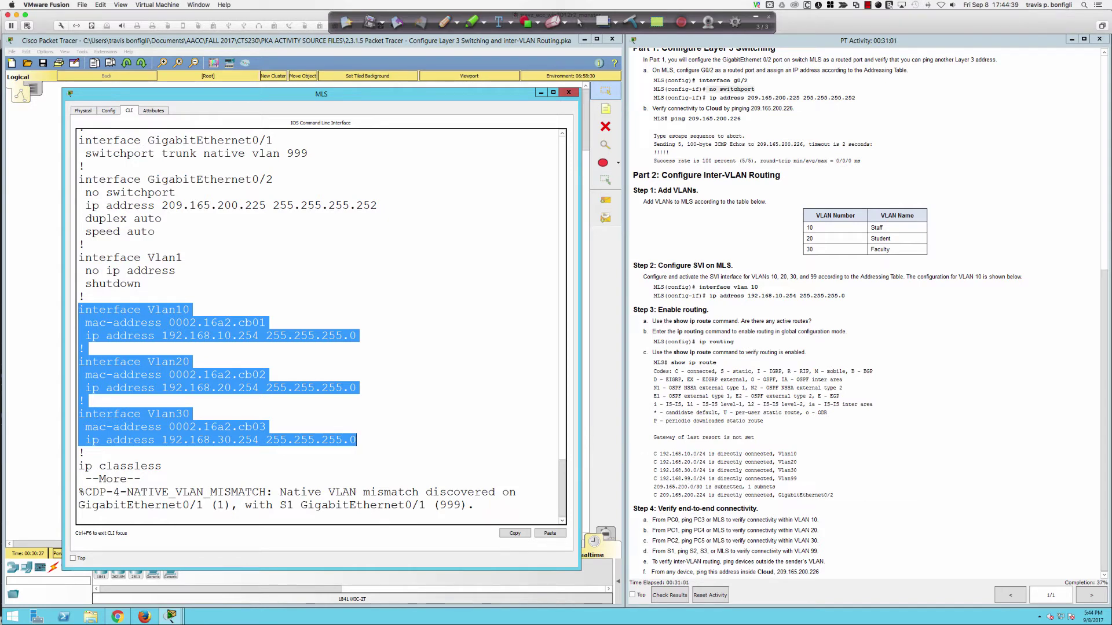
Step: Highlight the ip routing command in the activity instructions and close the MLS window to return to the topology
drag(699, 342, 736, 342)
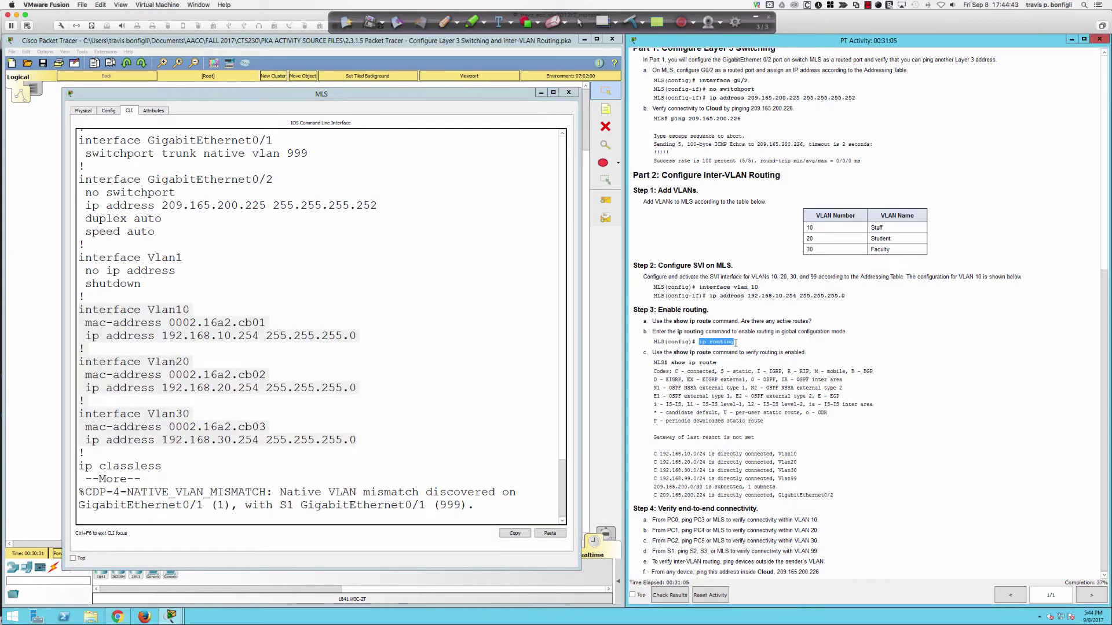
click(359, 440)
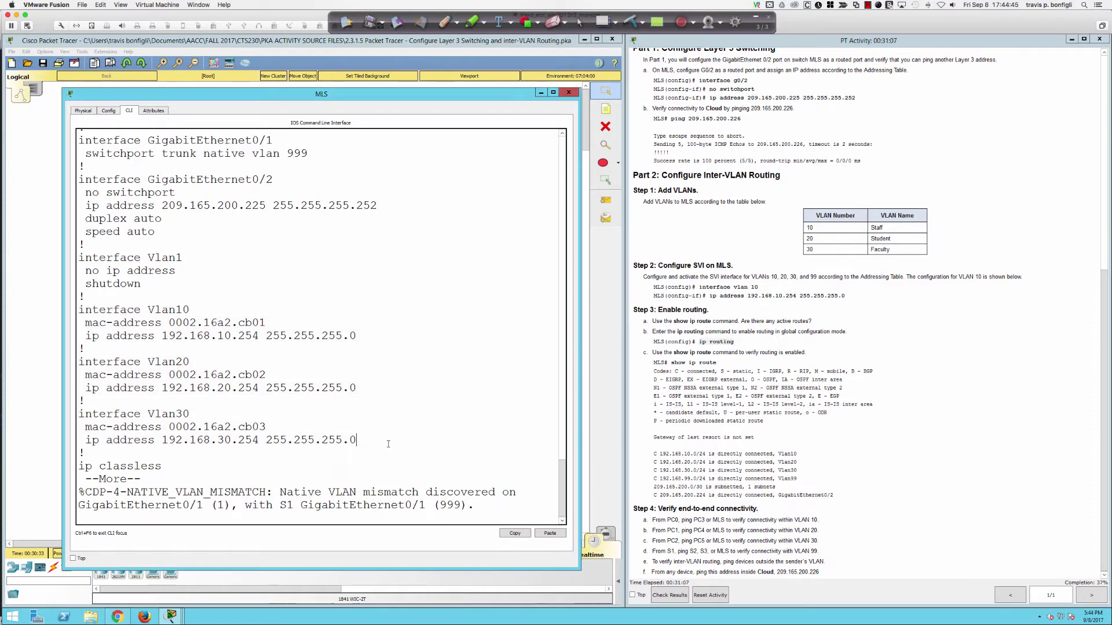
key(alt+F4)
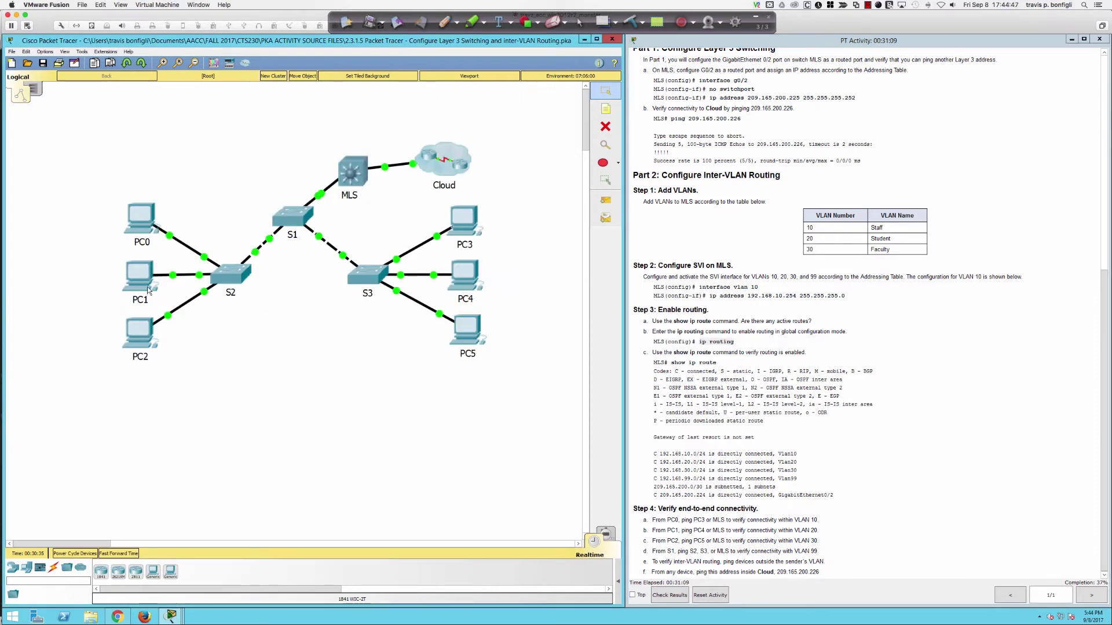
Step: Open PC0's IP configuration and highlight its default gateway address
click(141, 230)
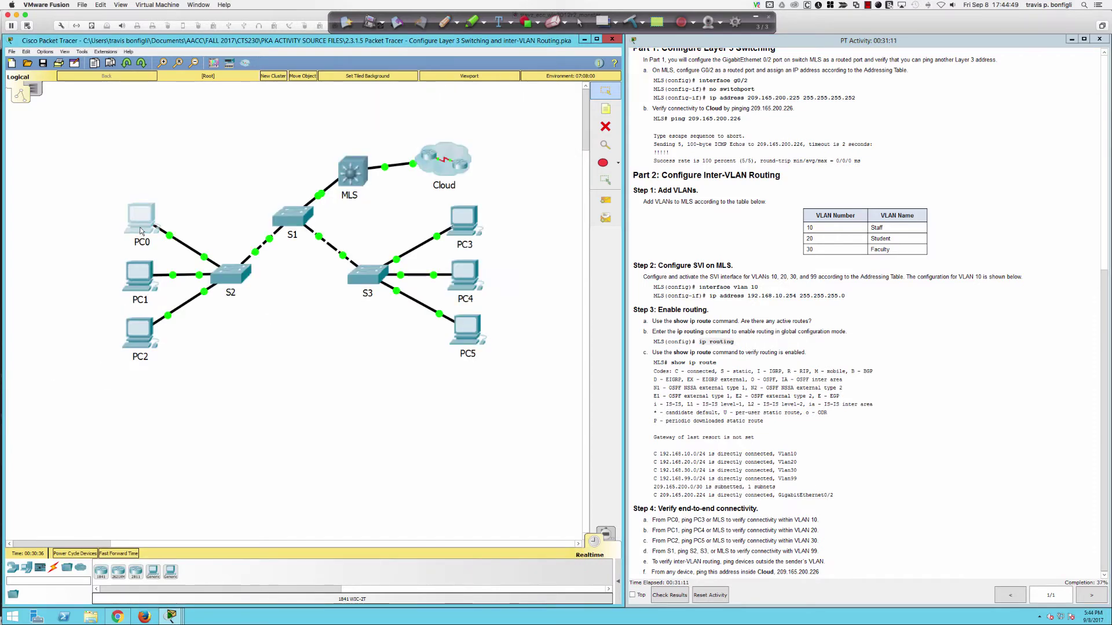
drag(496, 167, 220, 212)
click(169, 224)
click(142, 254)
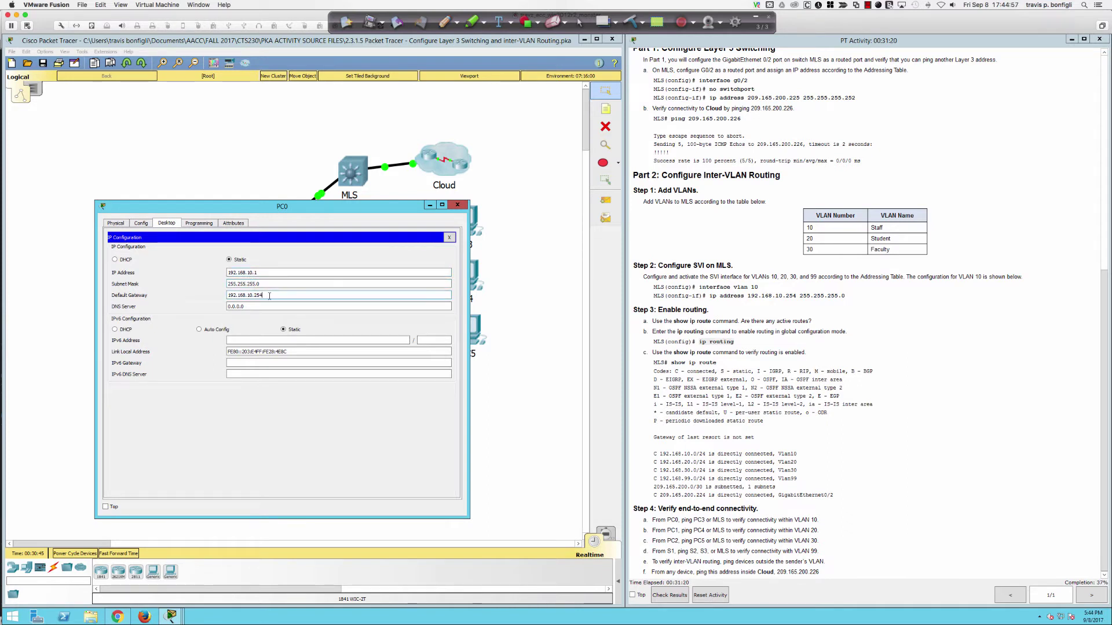
drag(256, 295, 225, 296)
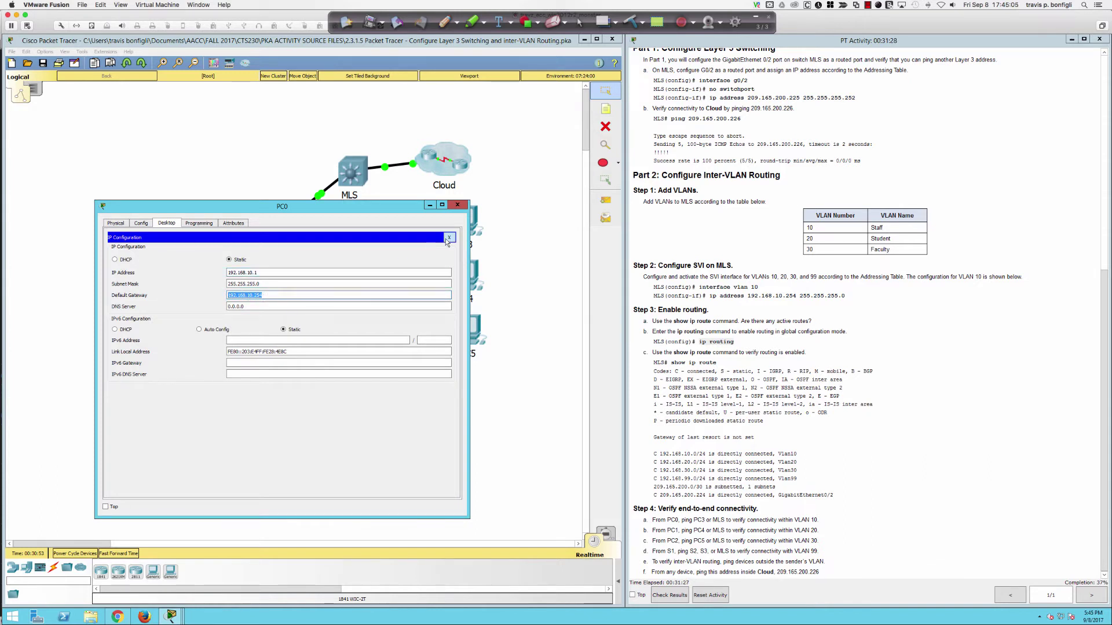
Step: Close the IP configuration and ping 192.168.10.254 from PC0's command prompt
click(450, 238)
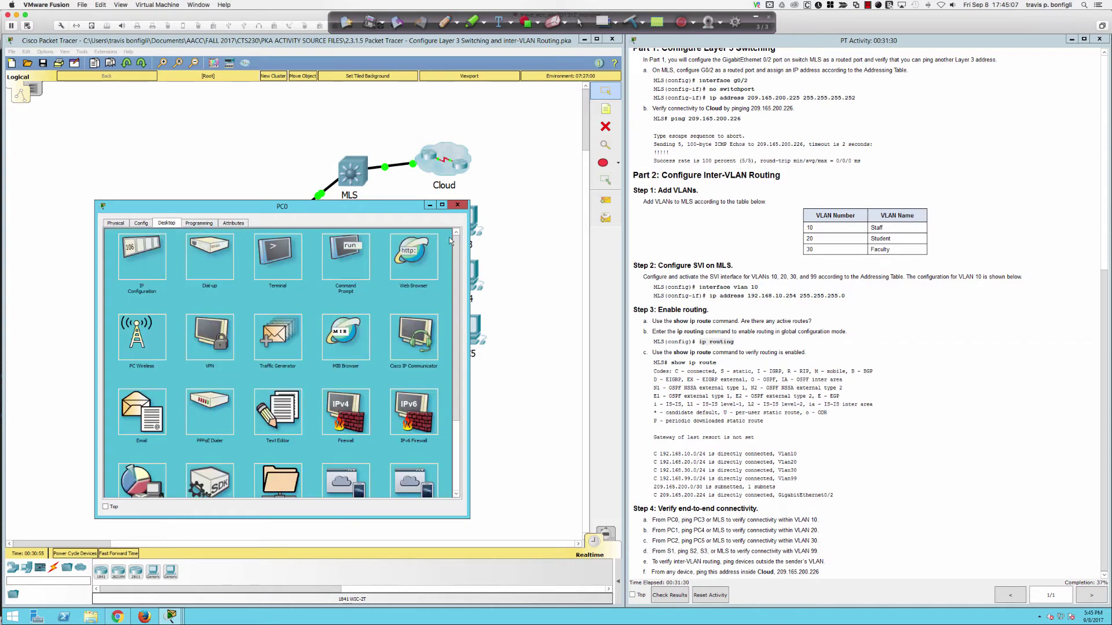
click(335, 268)
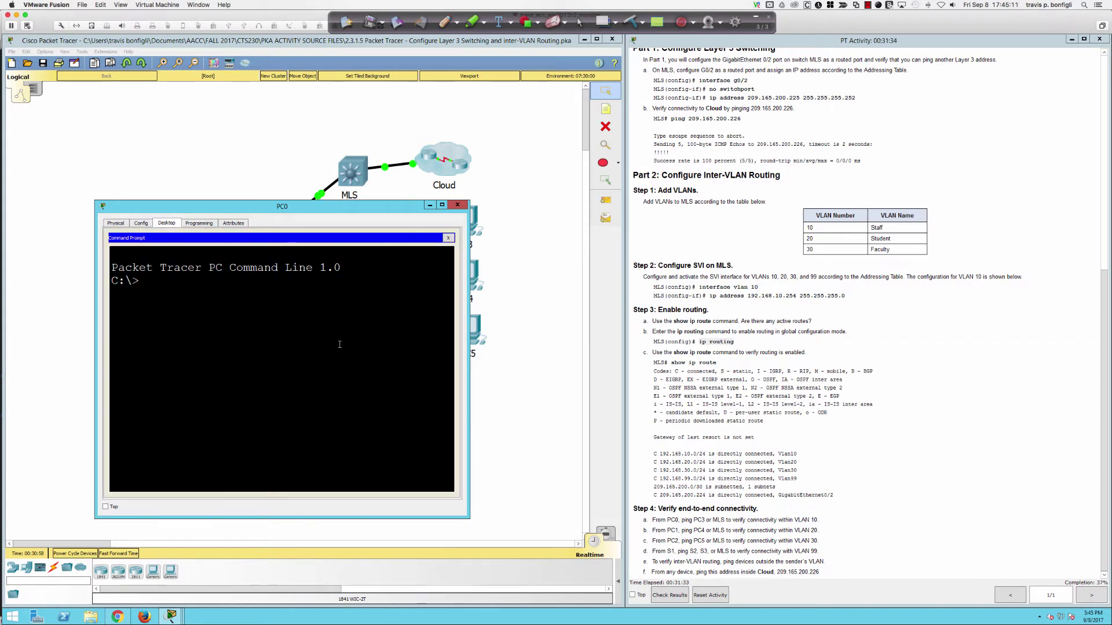
text(ping 192.168.10.254)
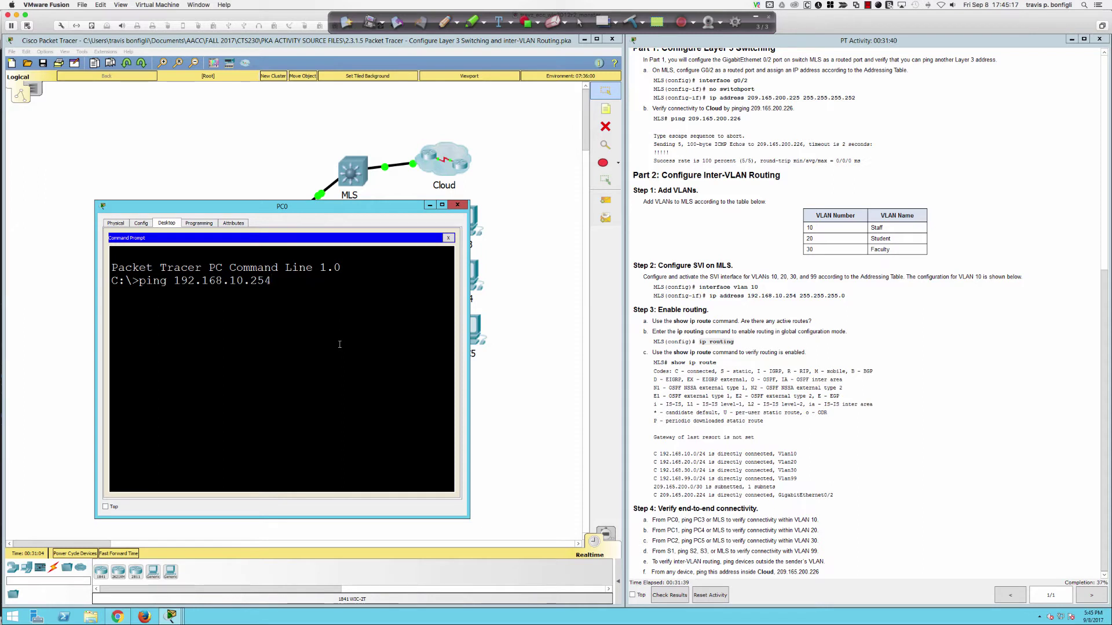
key(Return)
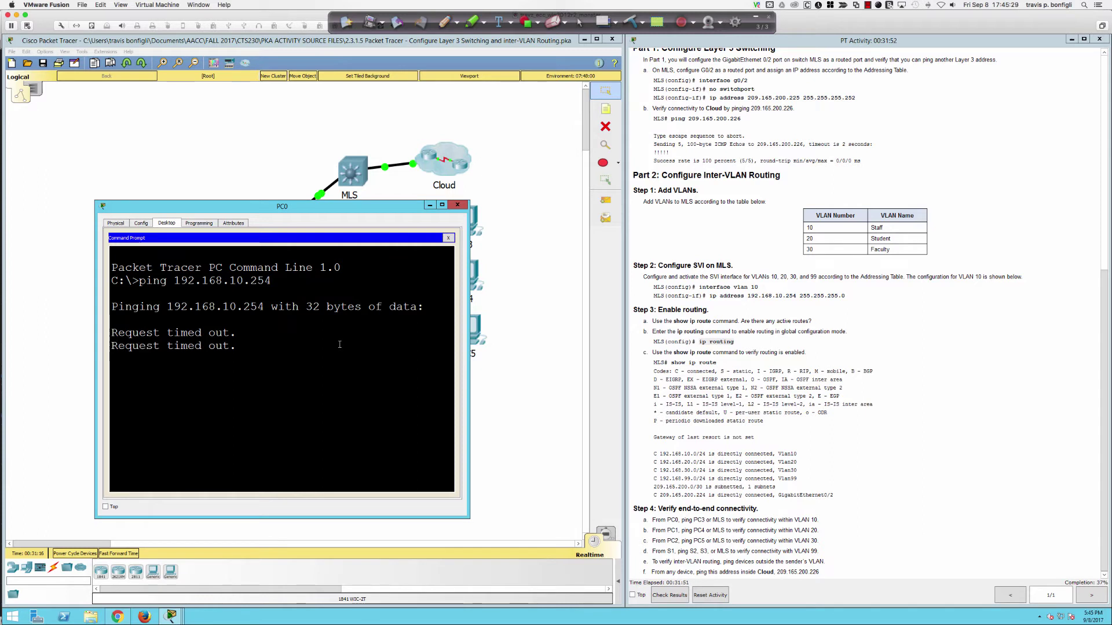
Step: Move PC0's window off the topology, open switch S1's command line interface and widen its window
drag(295, 209, 338, 277)
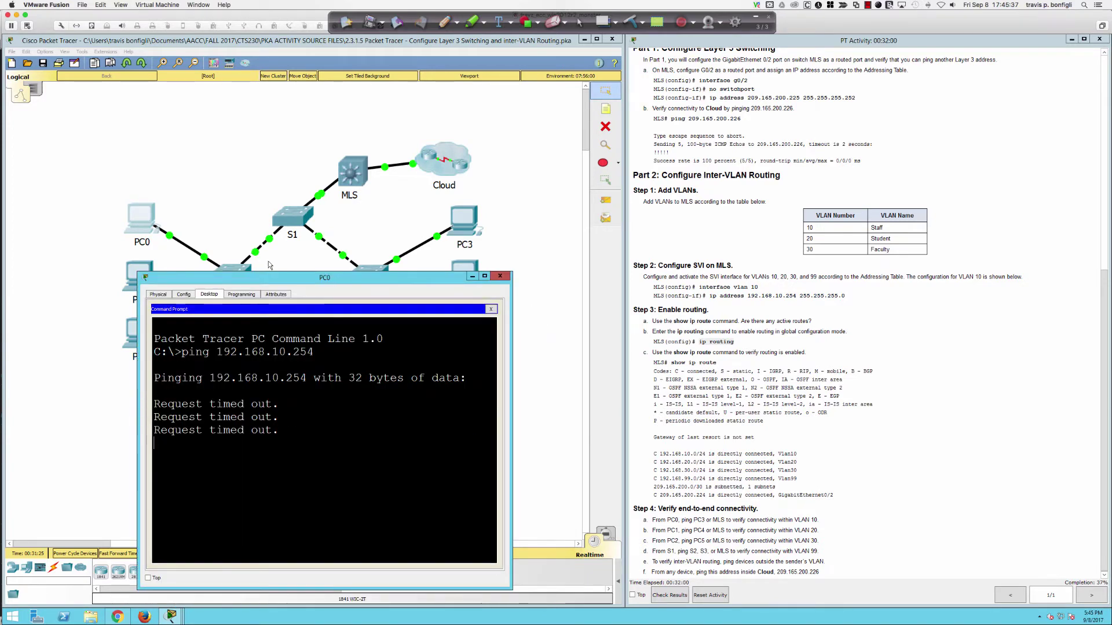
click(288, 218)
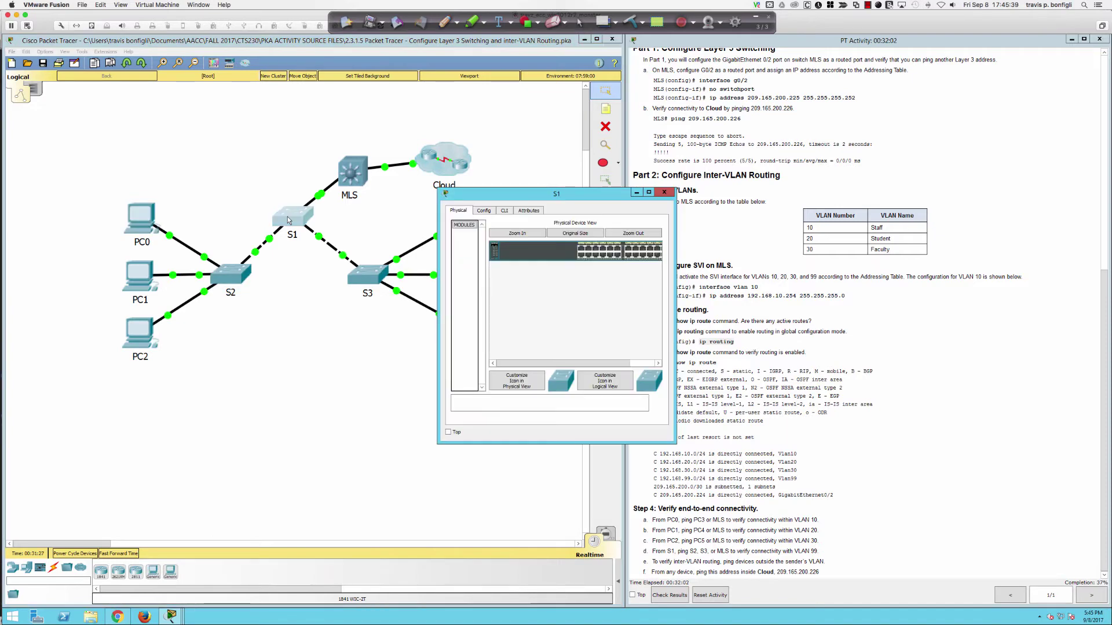
click(504, 211)
drag(513, 196, 105, 289)
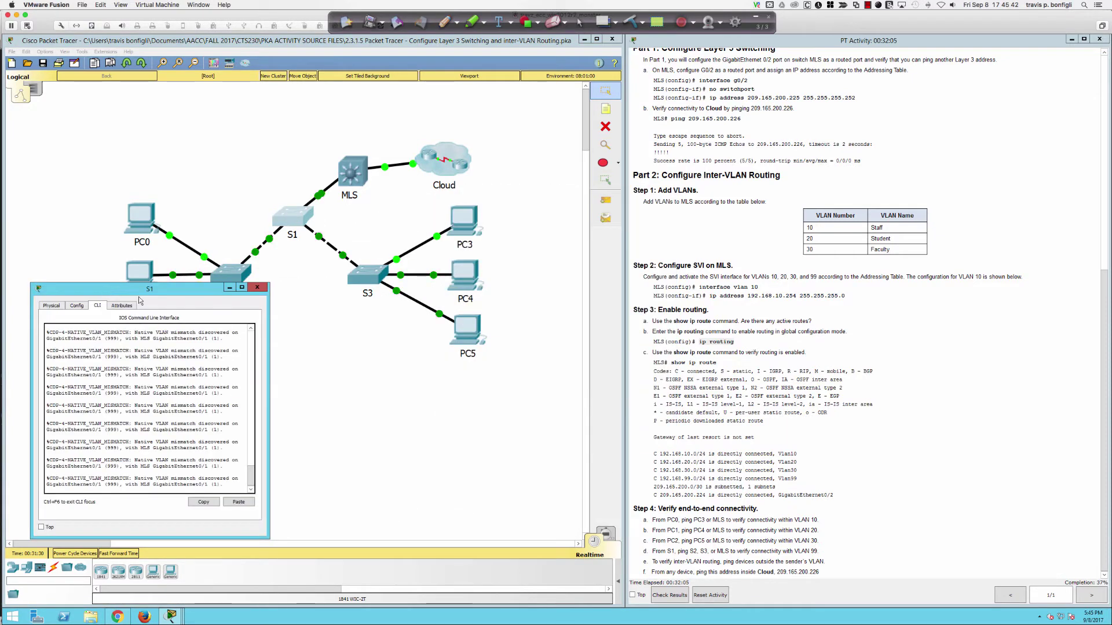
click(272, 342)
click(290, 222)
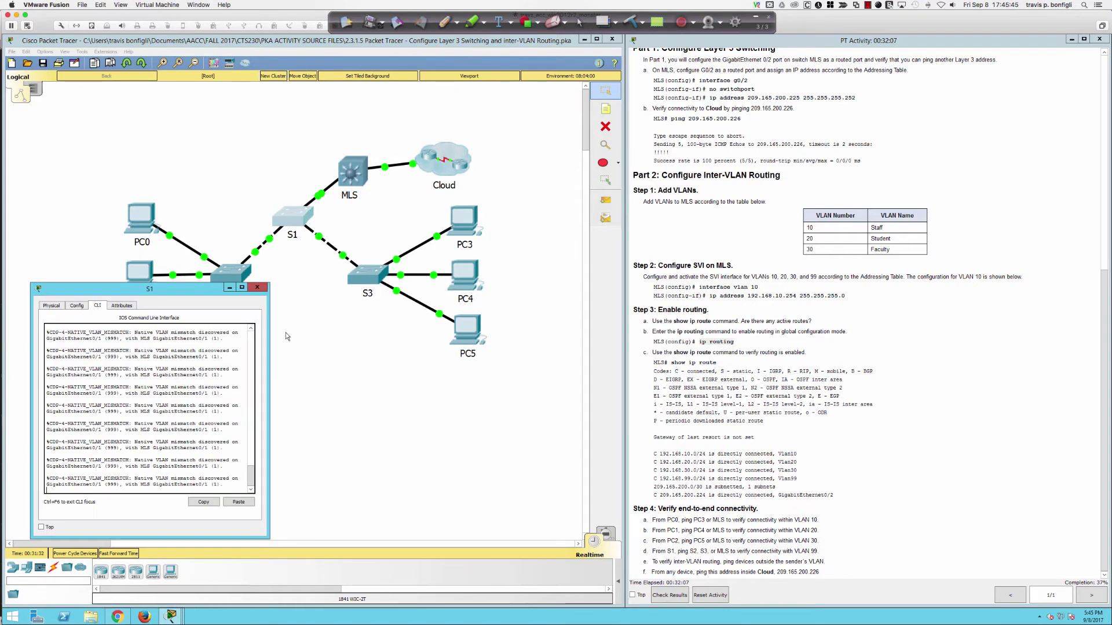
drag(269, 341, 602, 341)
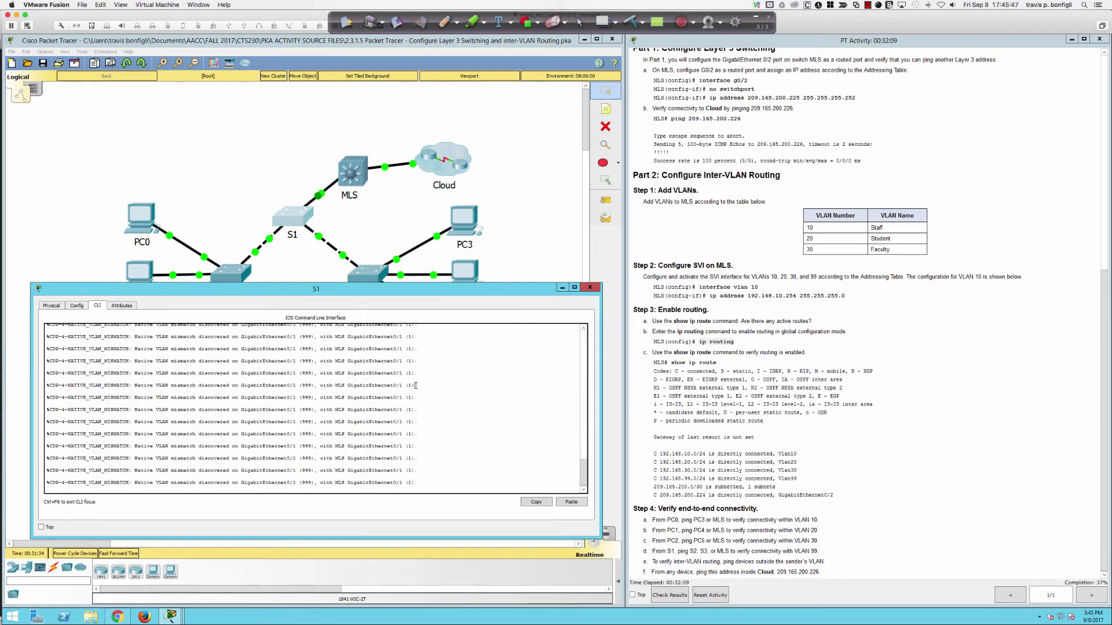
Step: Enter privileged EXEC mode on S1
key(Return)
key(Return)
key(Return)
key(Return)
text(e)
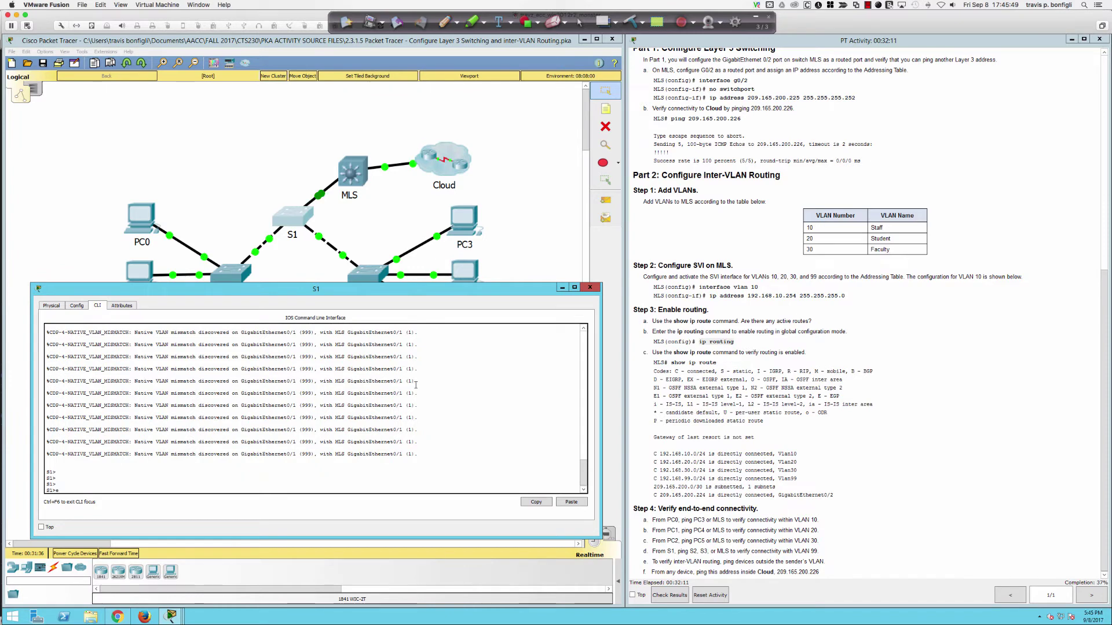
text(n)
key(Return)
key(Return)
key(Return)
key(Return)
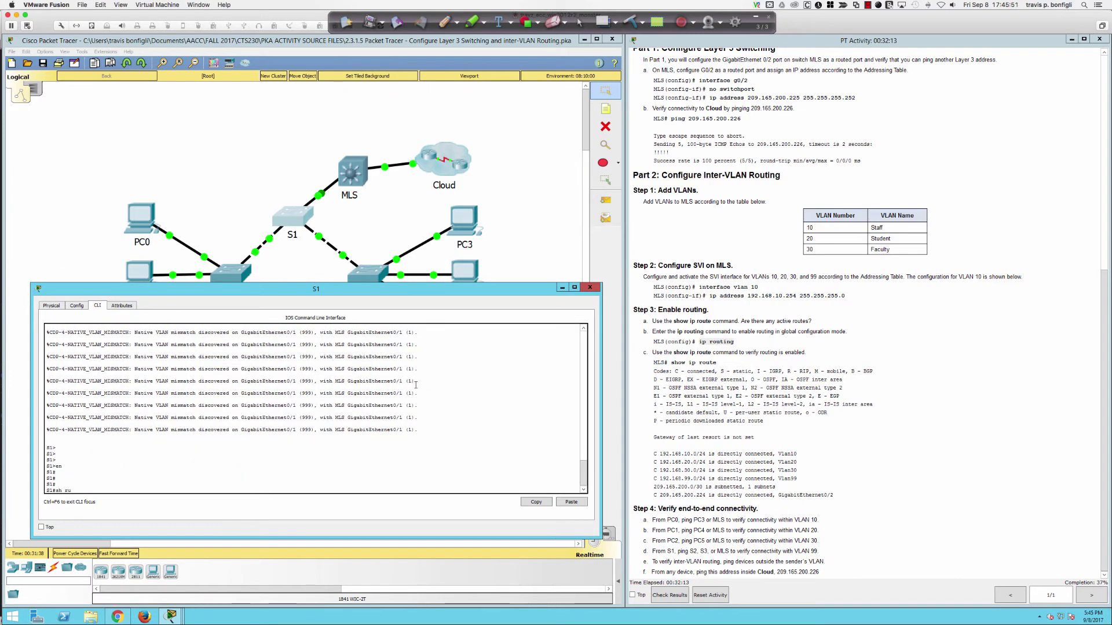
Step: Display S1's running configuration and highlight the trunk mode line under GigabitEthernet0/1
text(sh ru)
key(Return)
key(space)
key(space)
key(space)
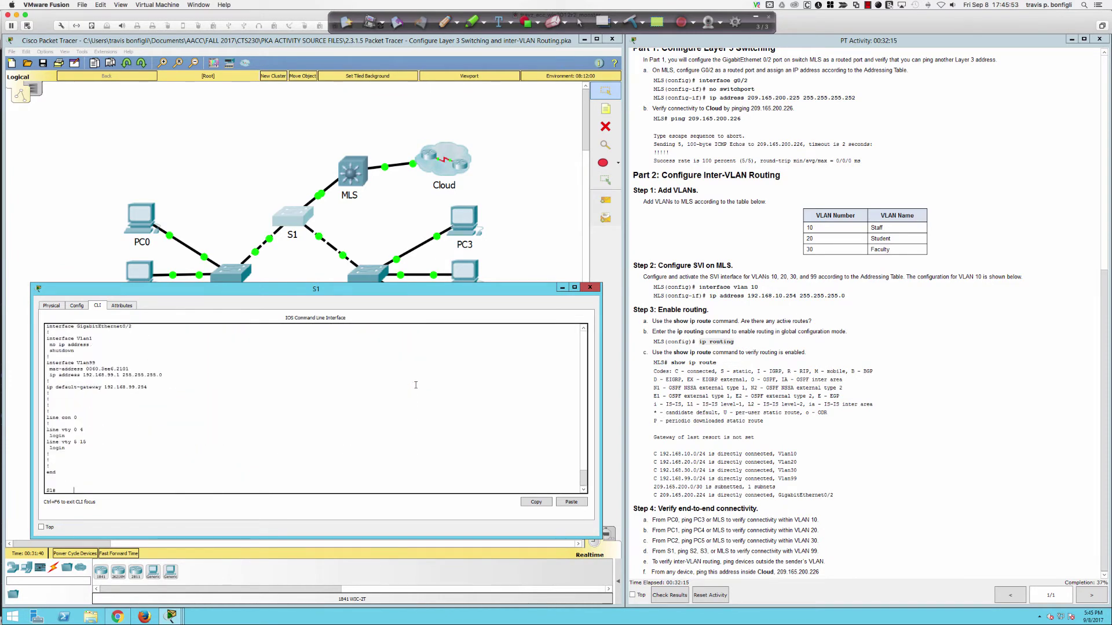
scroll(148, 363, up, 4)
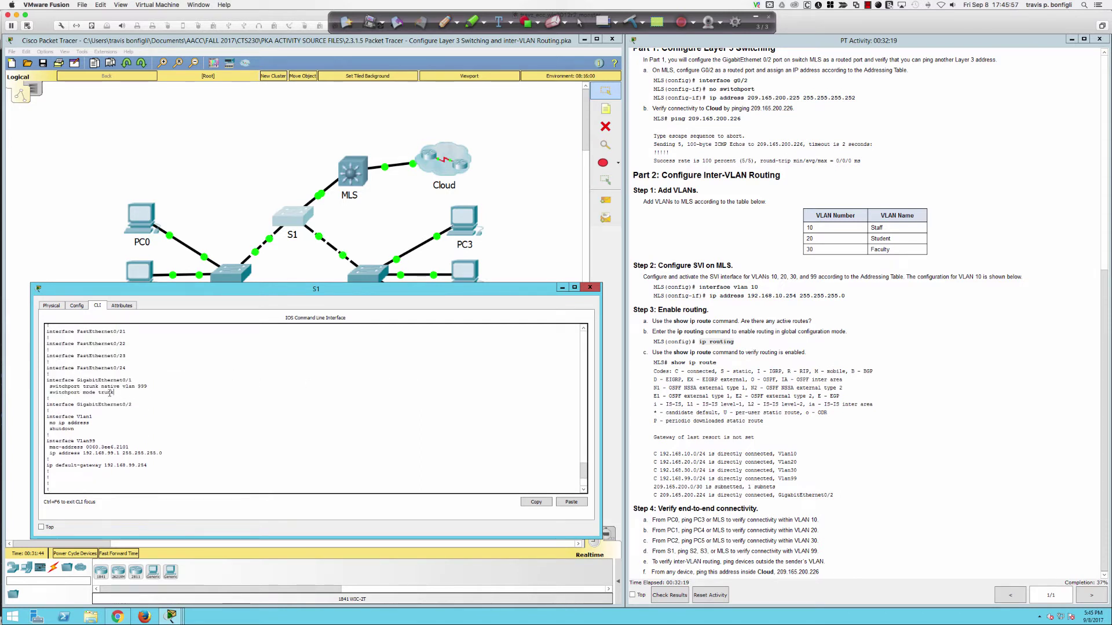
drag(114, 393, 79, 393)
drag(238, 289, 244, 317)
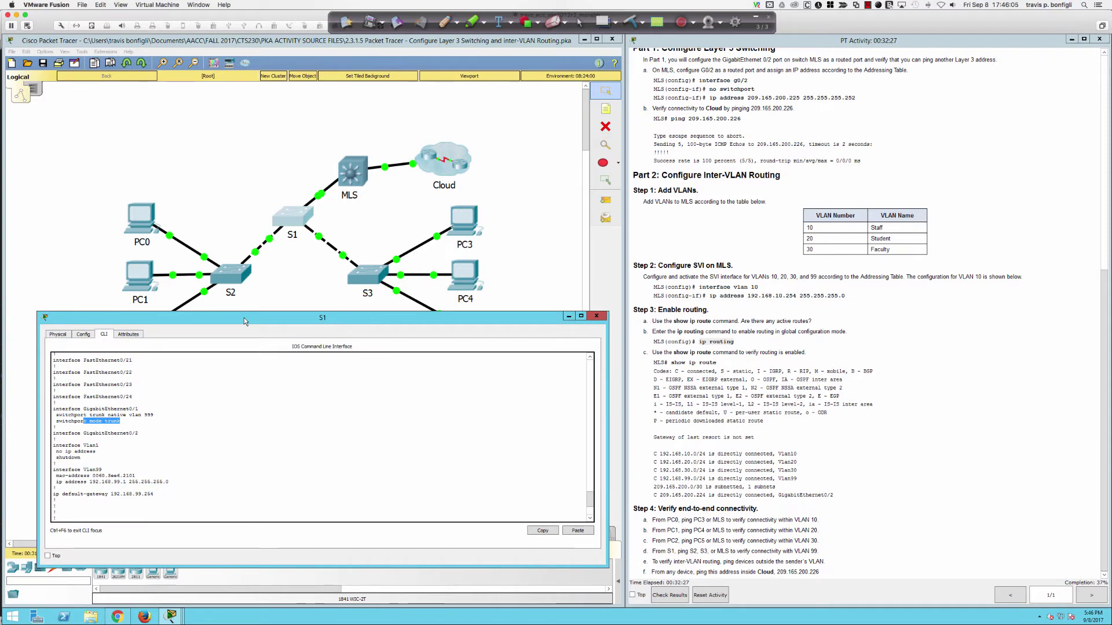
Step: Check the MLS console, return to S1 and highlight the native VLAN line under GigabitEthernet0/1
click(368, 175)
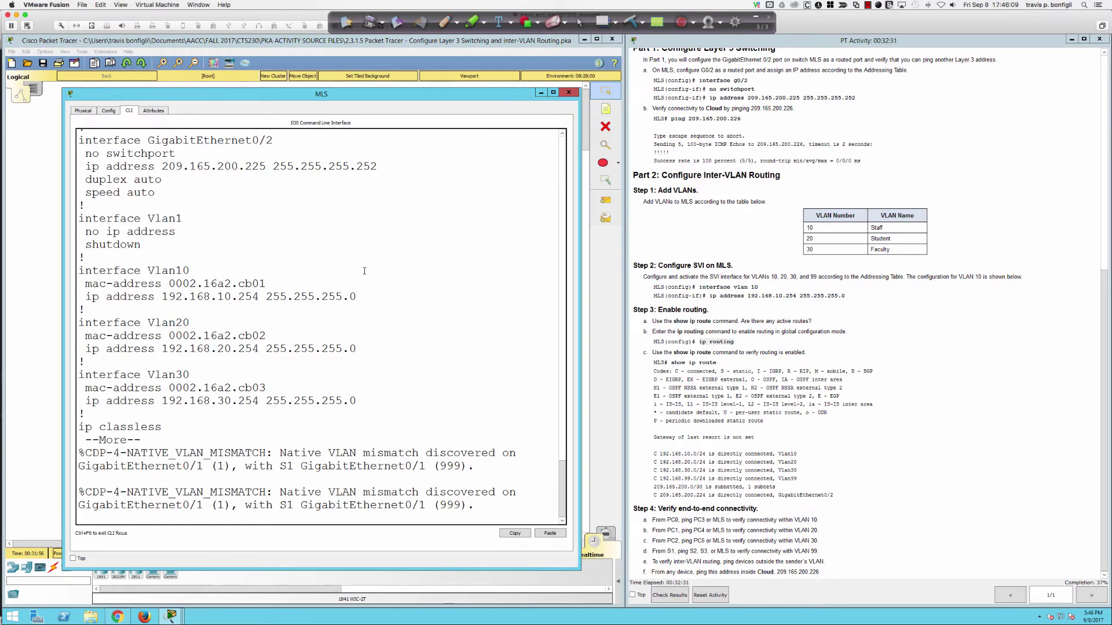
click(50, 342)
click(290, 222)
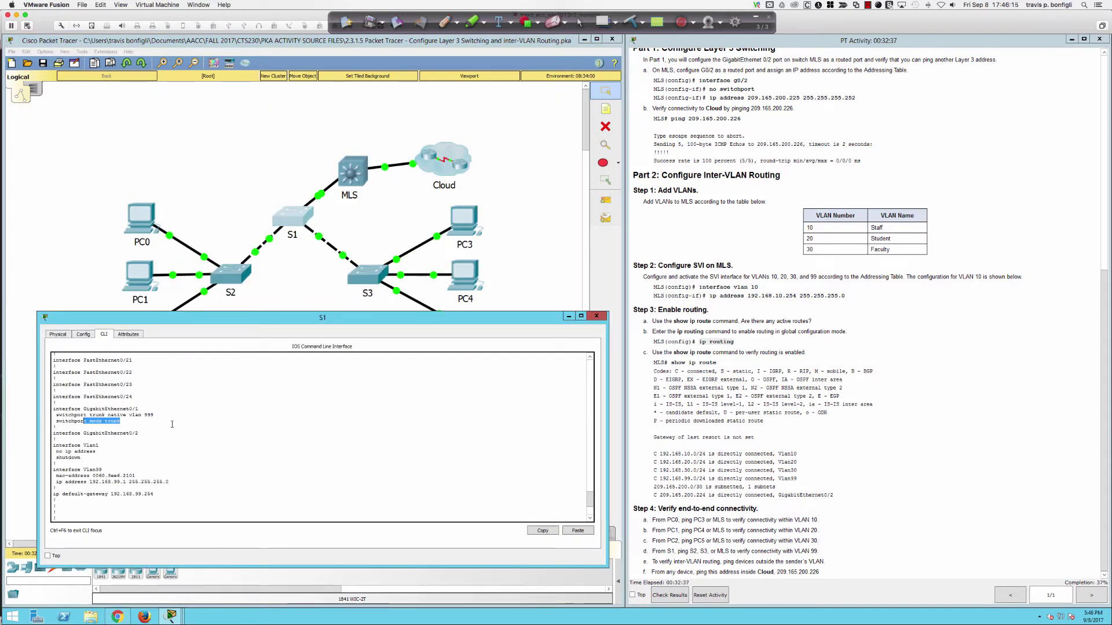
drag(155, 415, 66, 416)
click(155, 415)
Step: Enter global configuration mode on S1 and open interface gi0/1 for configuration
click(342, 466)
key(space)
text(g)
key(BackSpace)
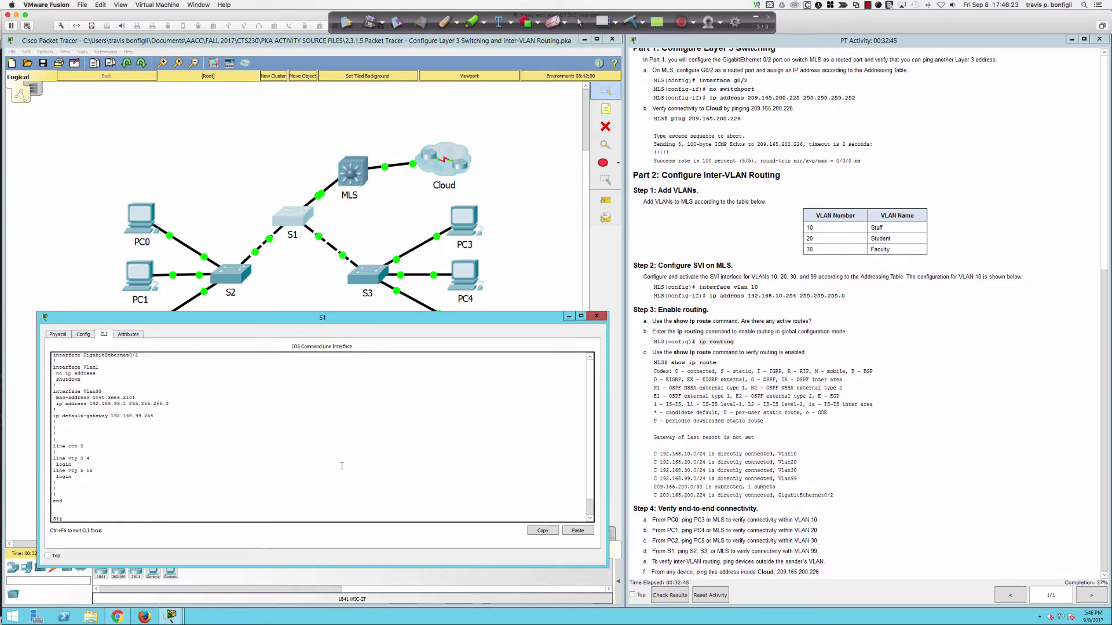
key(Return)
key(Return)
key(Return)
key(Return)
text(conf t)
key(Return)
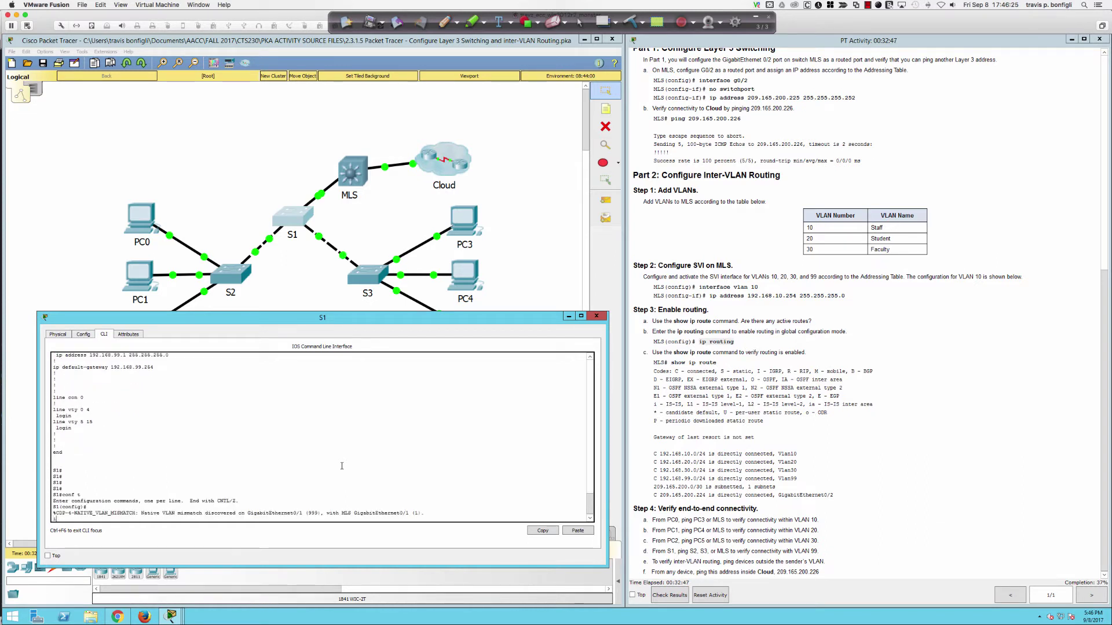
text(int gi0/1)
key(Return)
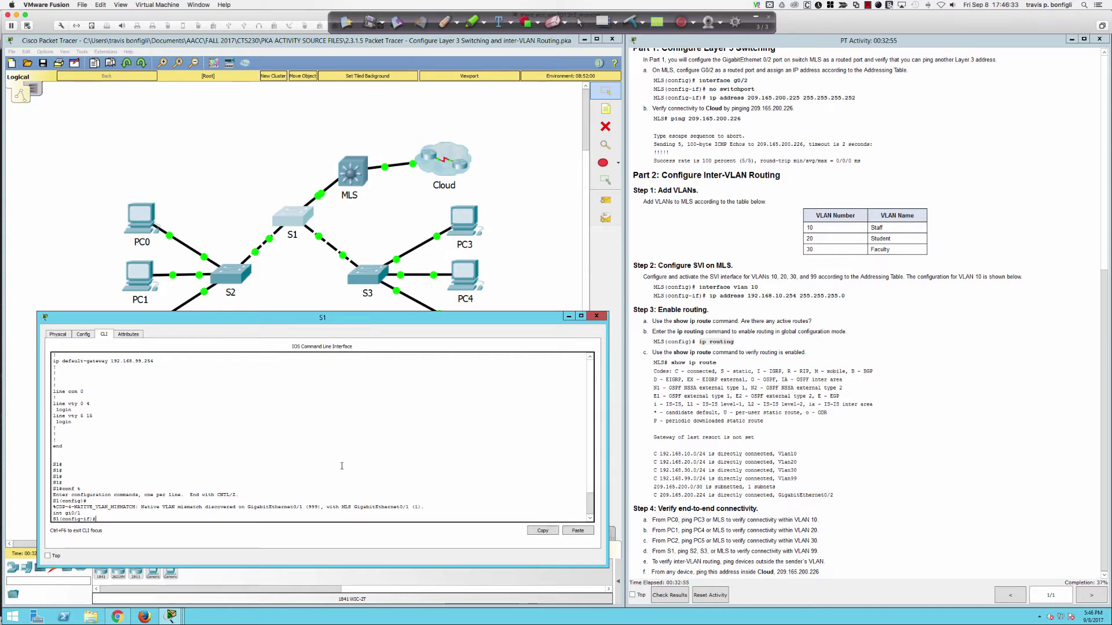
Step: Set the trunk native VLAN on S1's GigabitEthernet0/1 to 999
text(swi)
key(Tab)
text(tr)
key(Tab)
text(n)
key(Tab)
text(v)
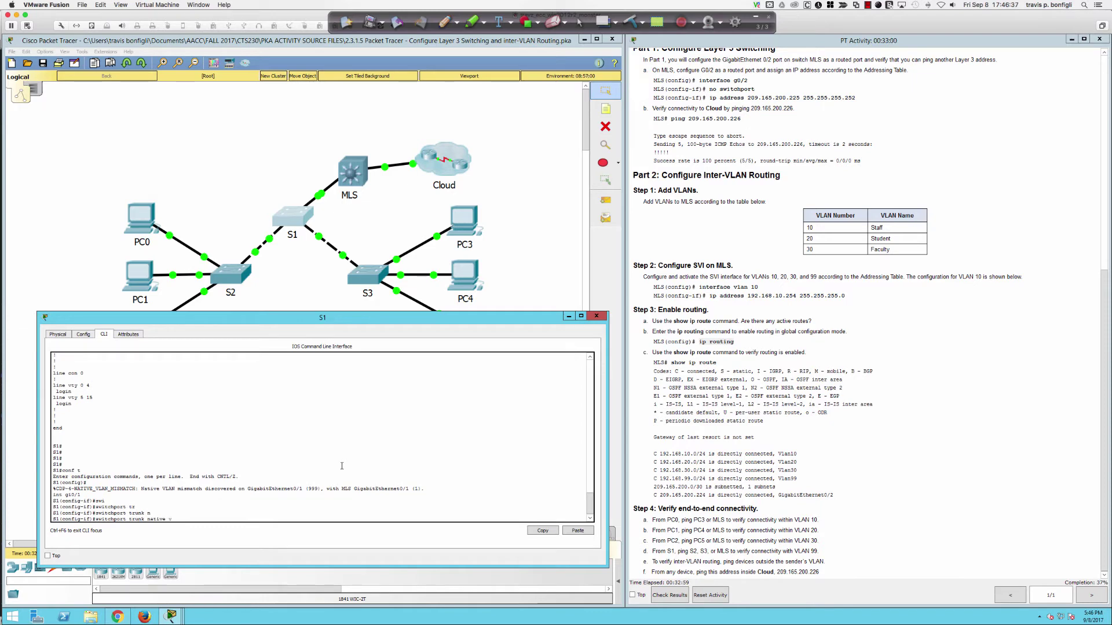
text(lan 999)
key(Return)
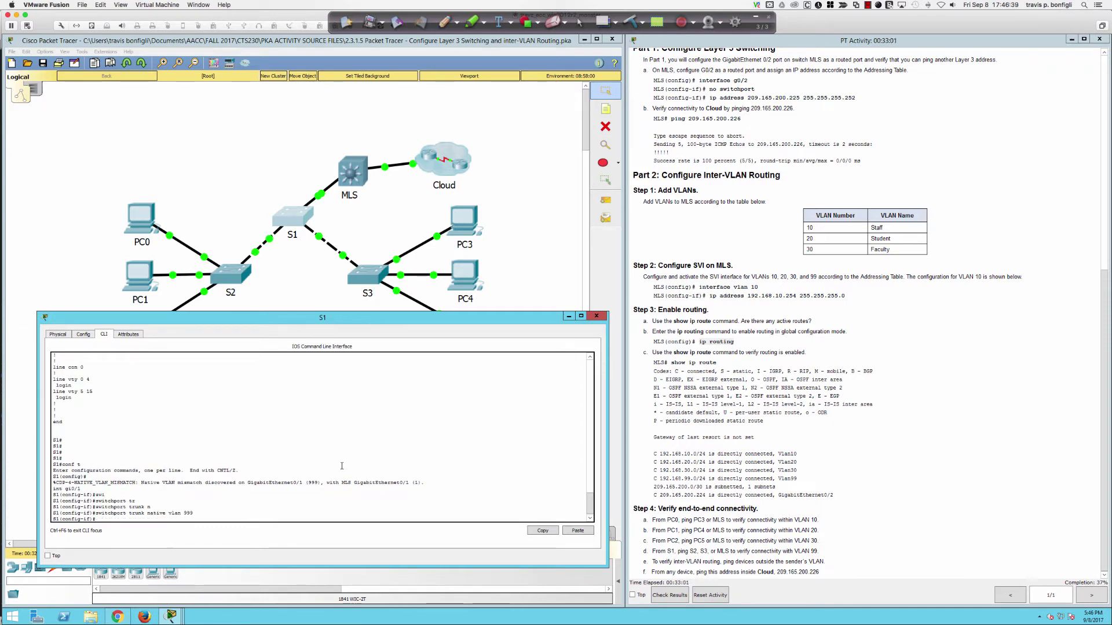
Step: Shut down S1's GigabitEthernet0/1 interface and bring it back up with no shut
text(shut)
key(Return)
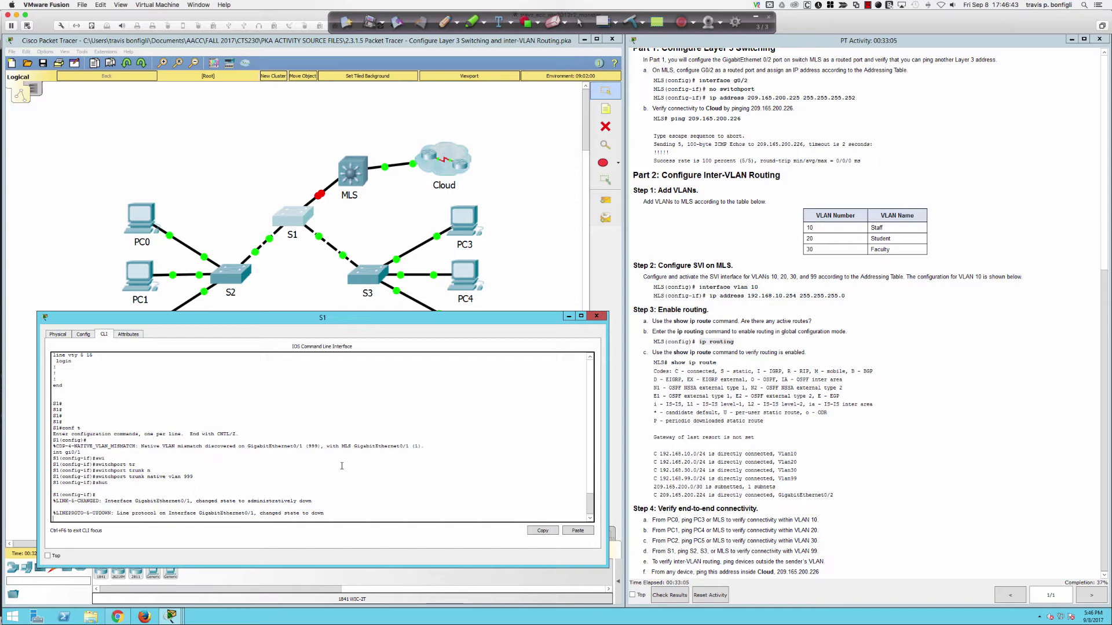
key(Return)
key(Return)
key(Return)
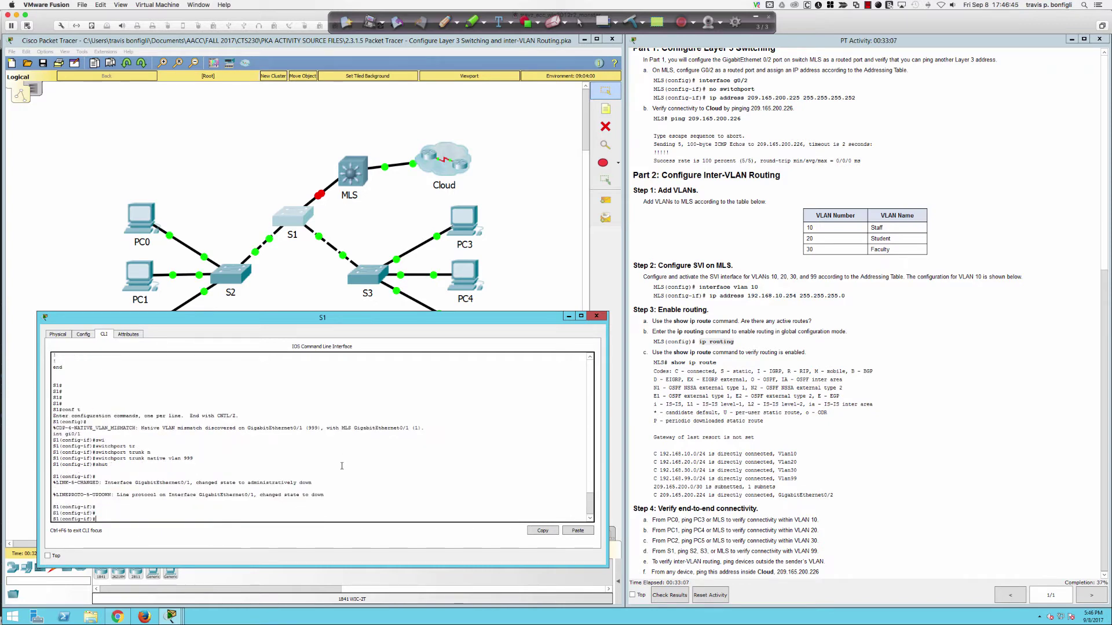
text(no shut)
key(Return)
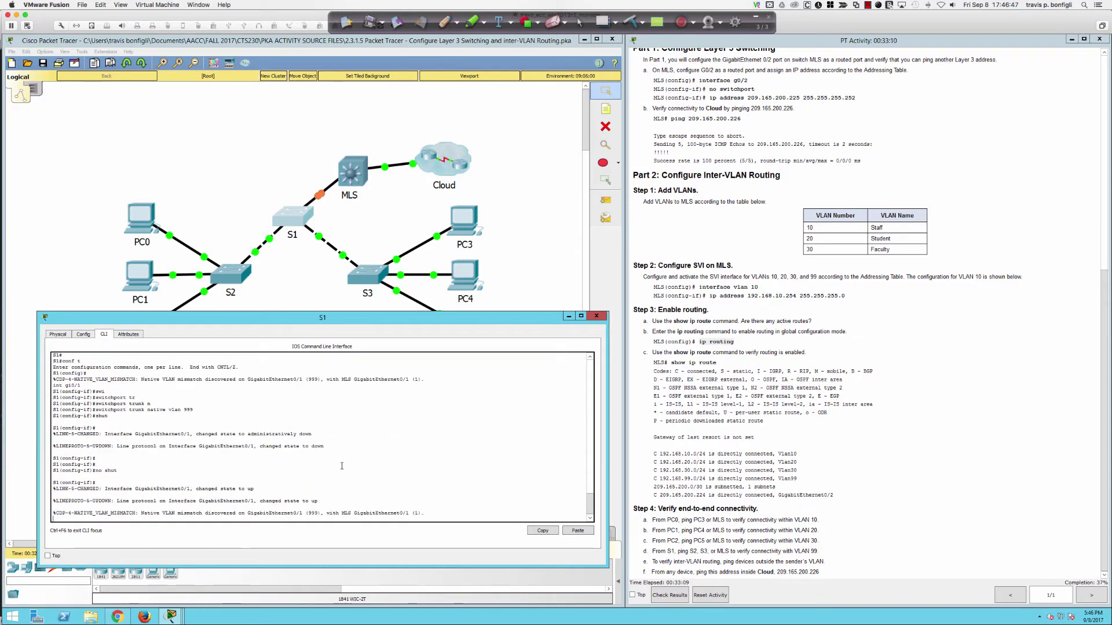
key(Return)
key(Return)
key(Return)
key(Return)
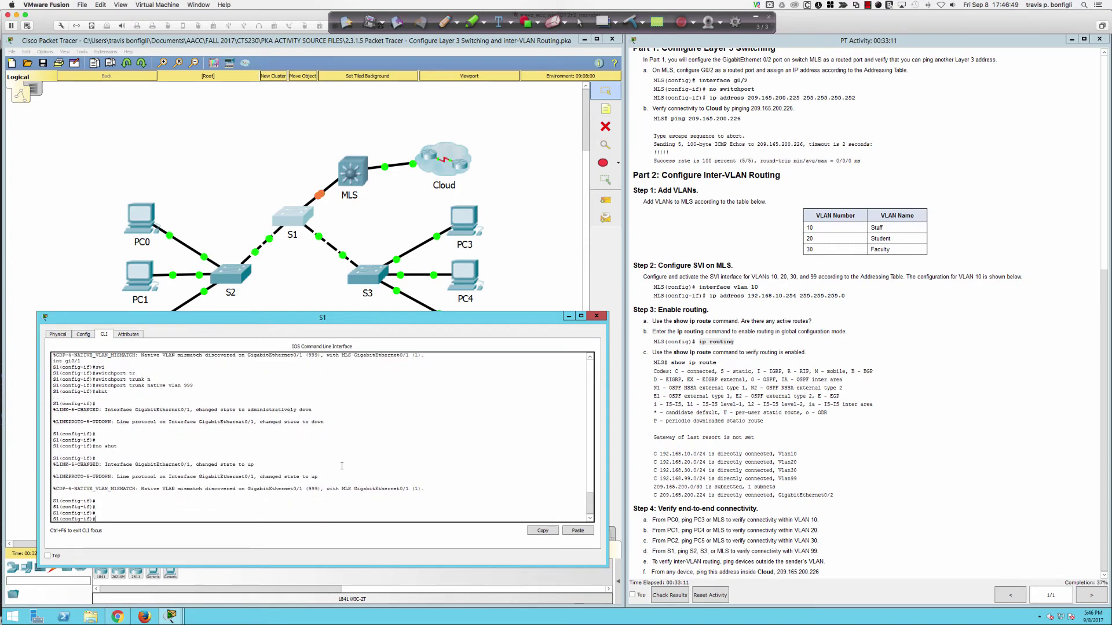
Step: Return to the MLS command line and abort the paused configuration listing
click(347, 177)
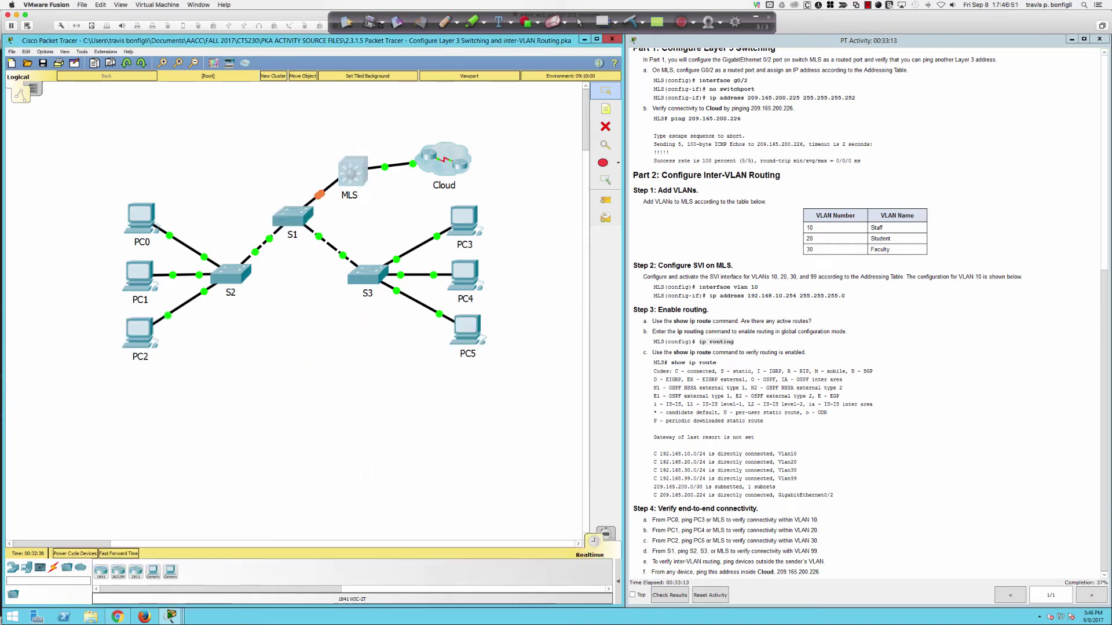
key(Return)
key(Return)
key(Return)
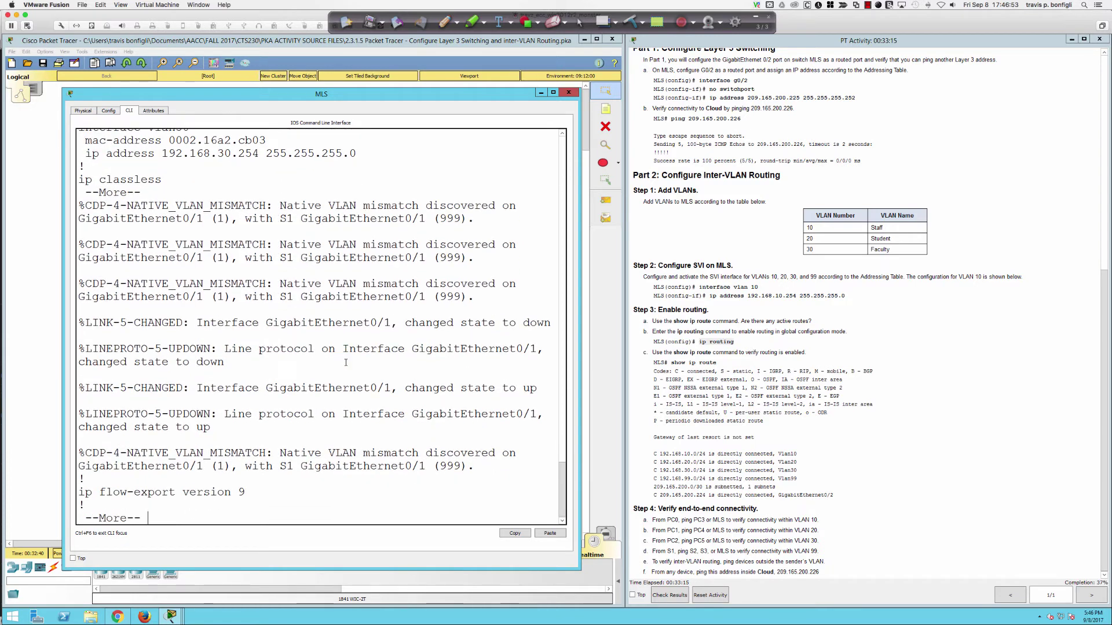
key(ctrl+c)
Step: Display the MLS running configuration with do sh run and highlight the native VLAN line under GigabitEthernet0/1
text(do sh run)
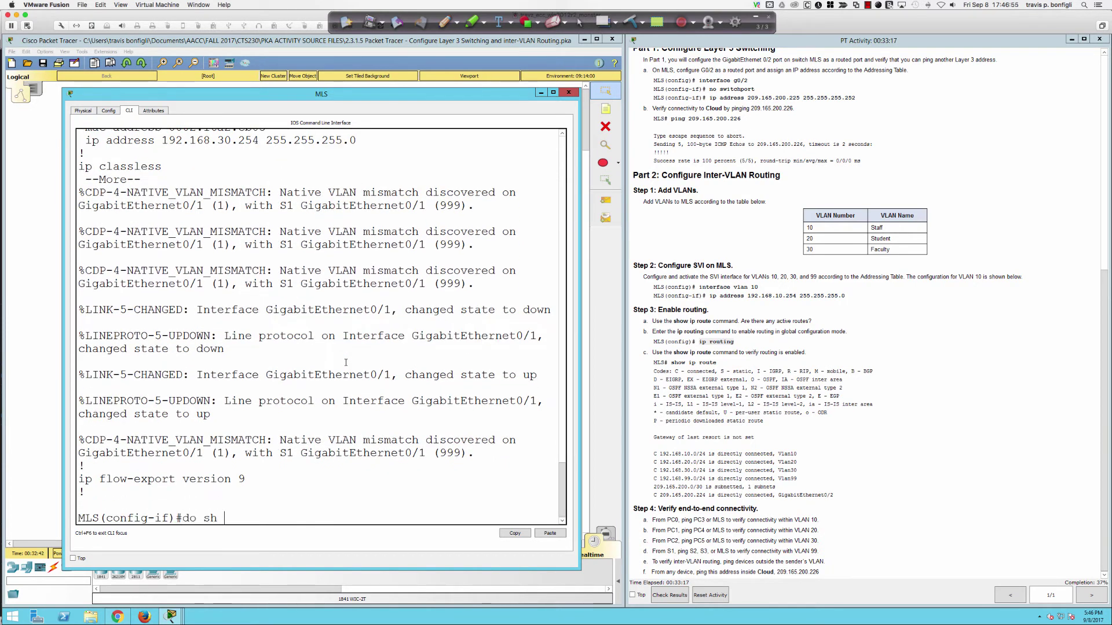
key(Return)
key(space)
key(space)
key(space)
key(space)
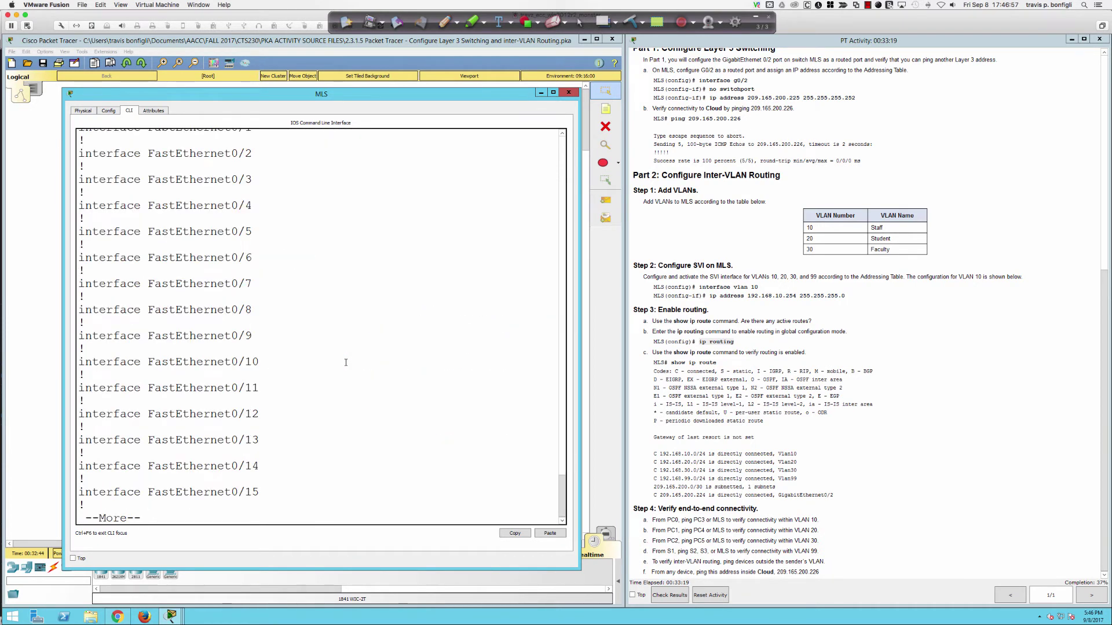
scroll(305, 346, up, 1)
scroll(305, 347, up, 1)
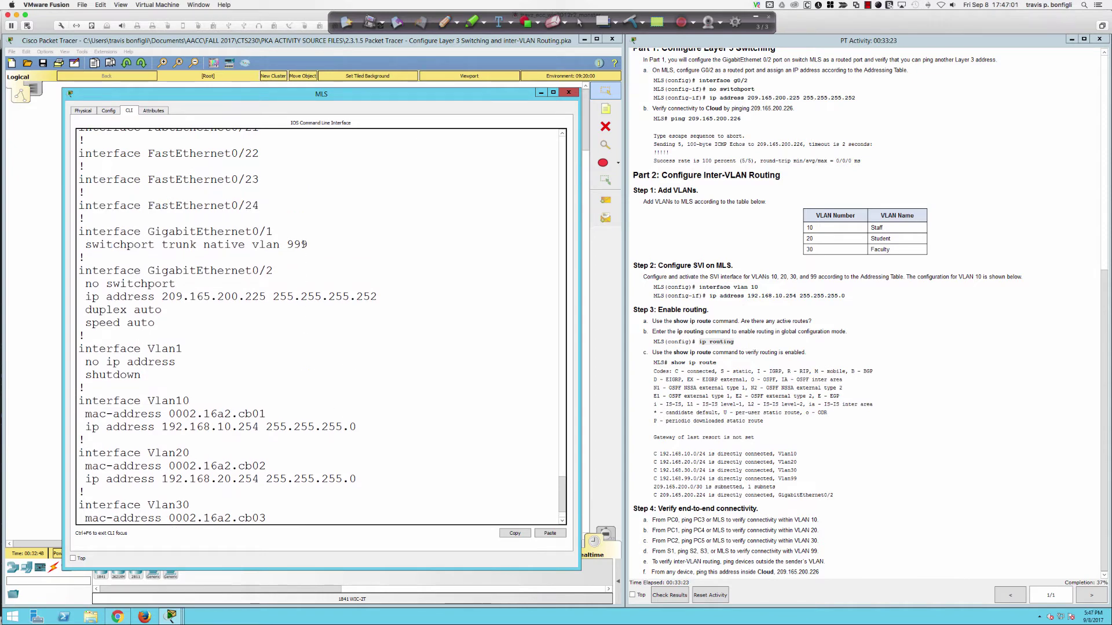
drag(308, 244, 176, 246)
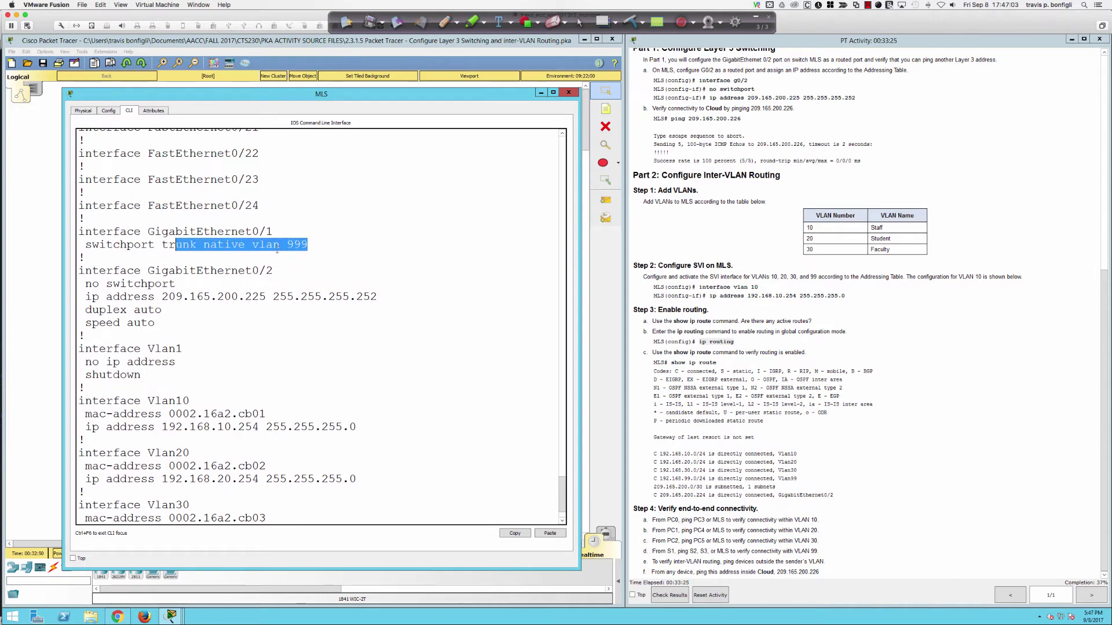
click(277, 249)
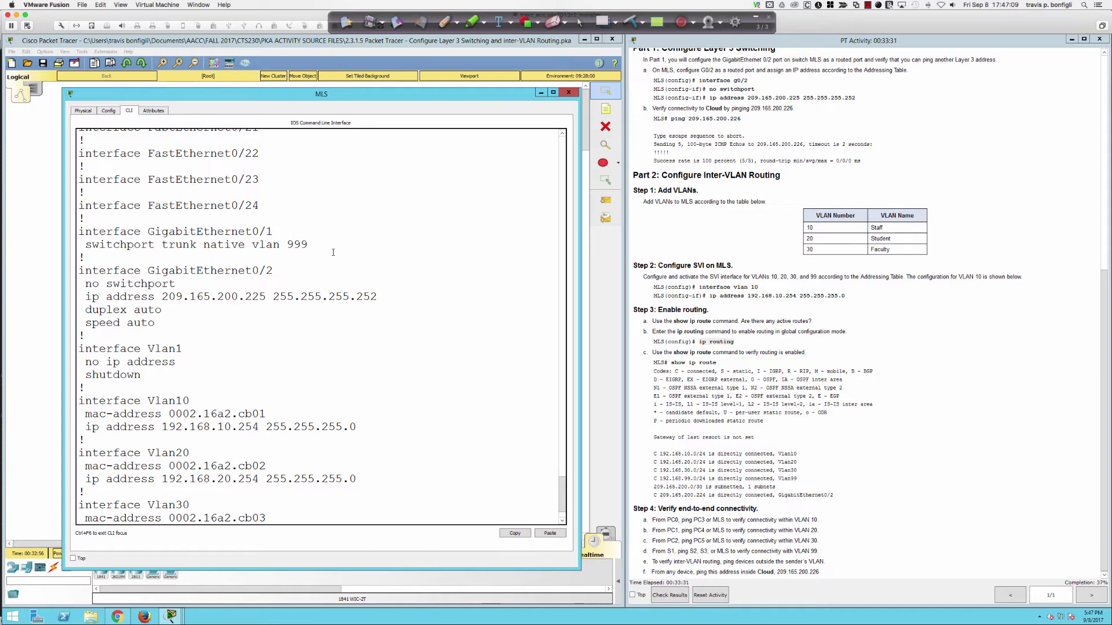
Step: Display MLS's GigabitEthernet0/1 details with do sh int gi0/1, followed by its switchport settings with do sh int gi0/1 switch
scroll(332, 253, down, 3)
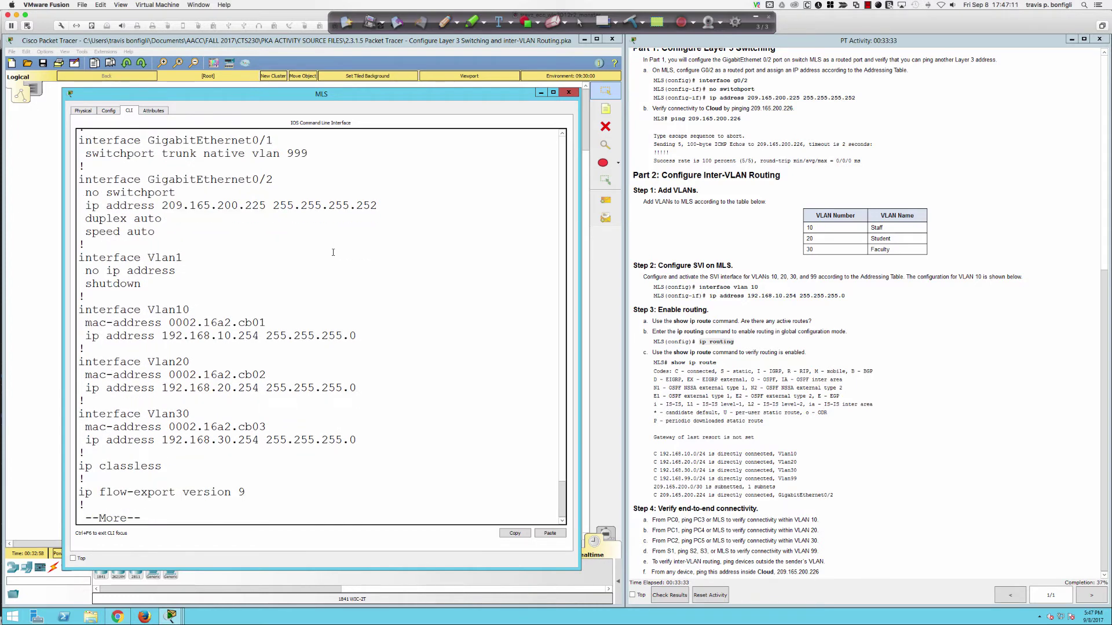
text(qdo sh int)
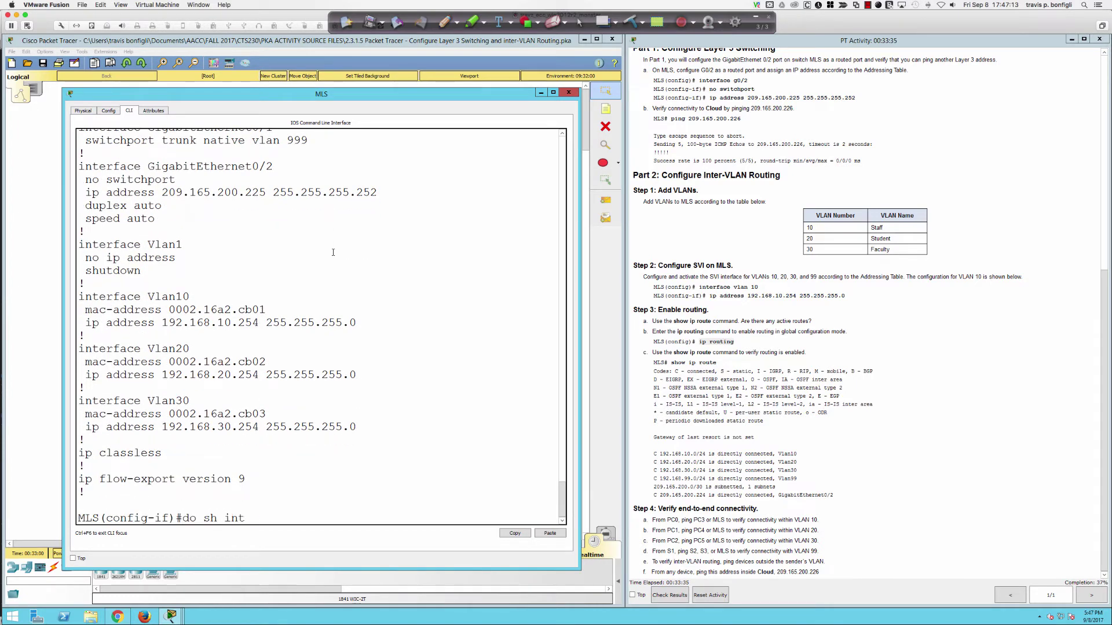
text( gi0/1)
key(Return)
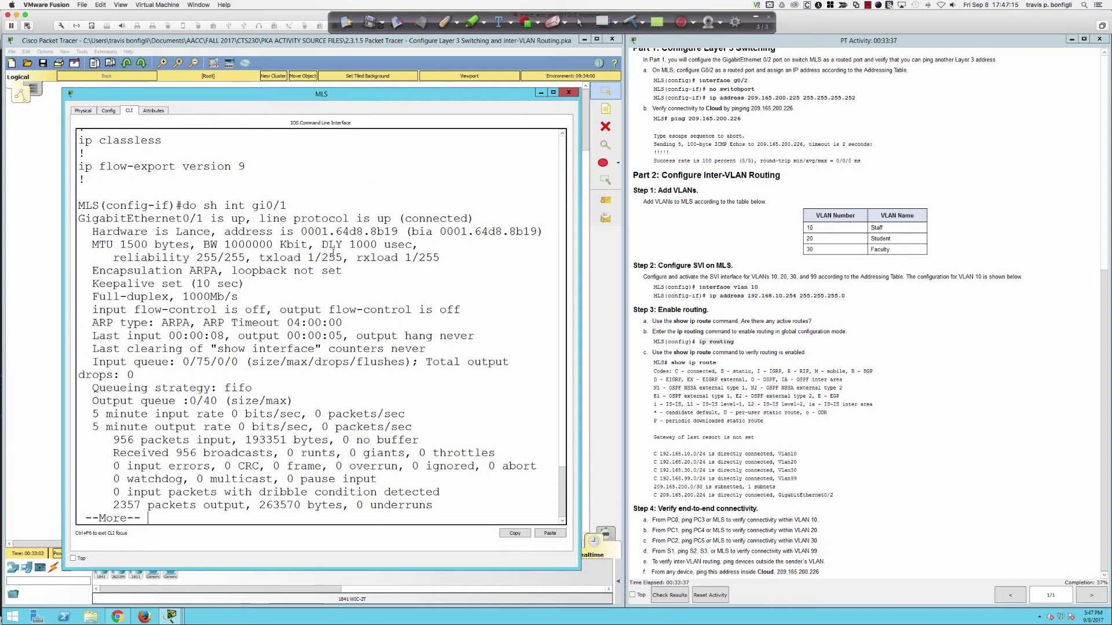
key(q)
key(Up)
text(switch)
key(Return)
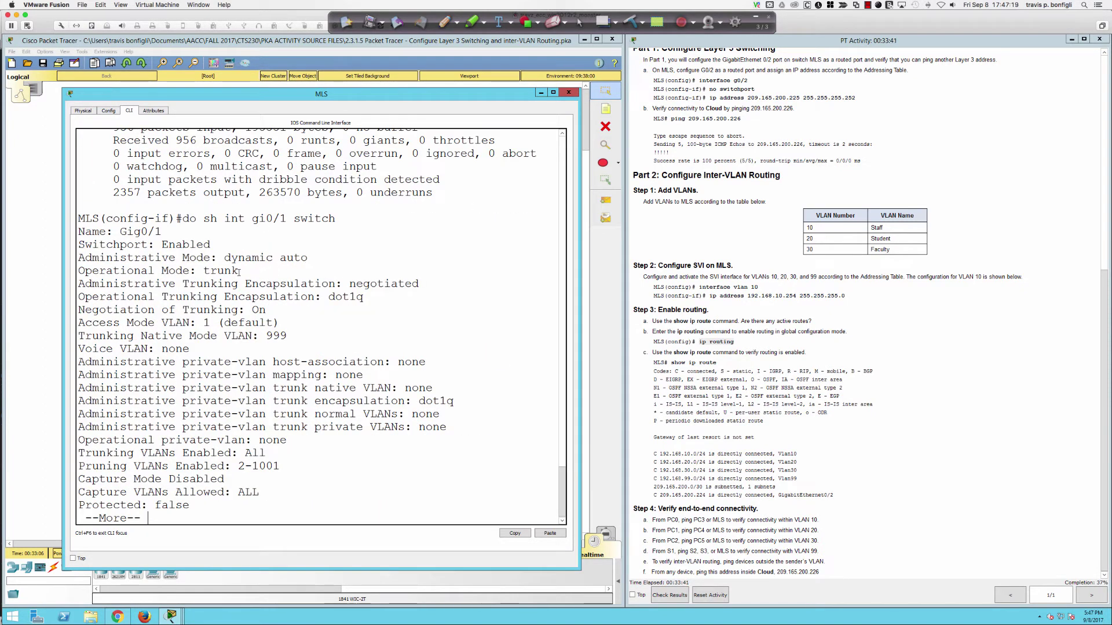
Step: Examine the mode, encapsulation, negotiation and native VLAN lines of the switchport listing, and leave the listing for the MLS prompt
drag(217, 258, 310, 258)
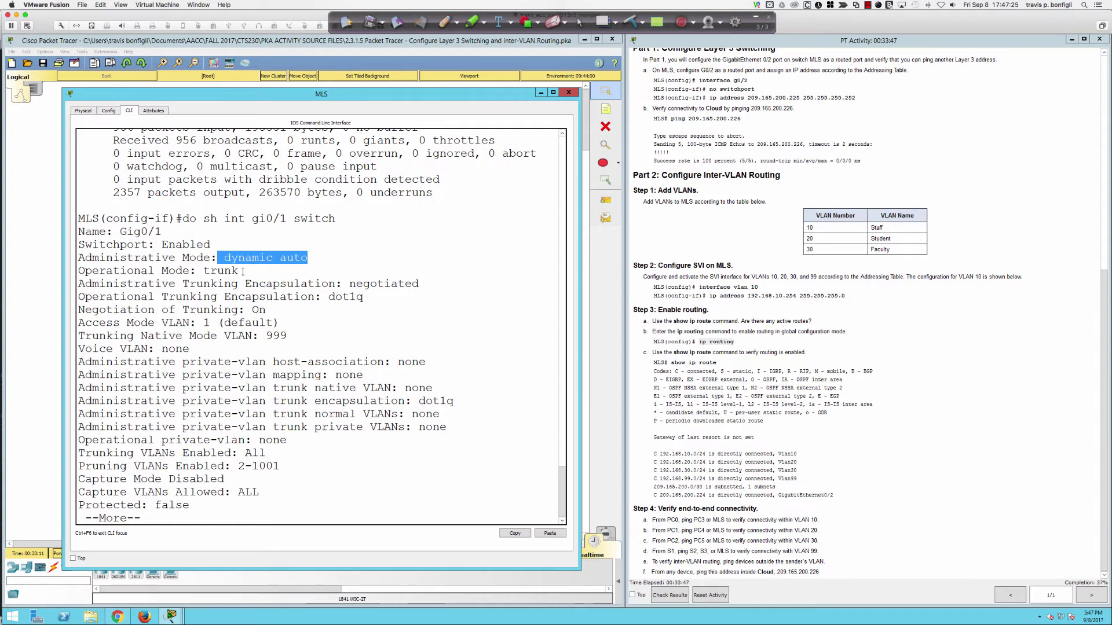
drag(239, 270, 78, 270)
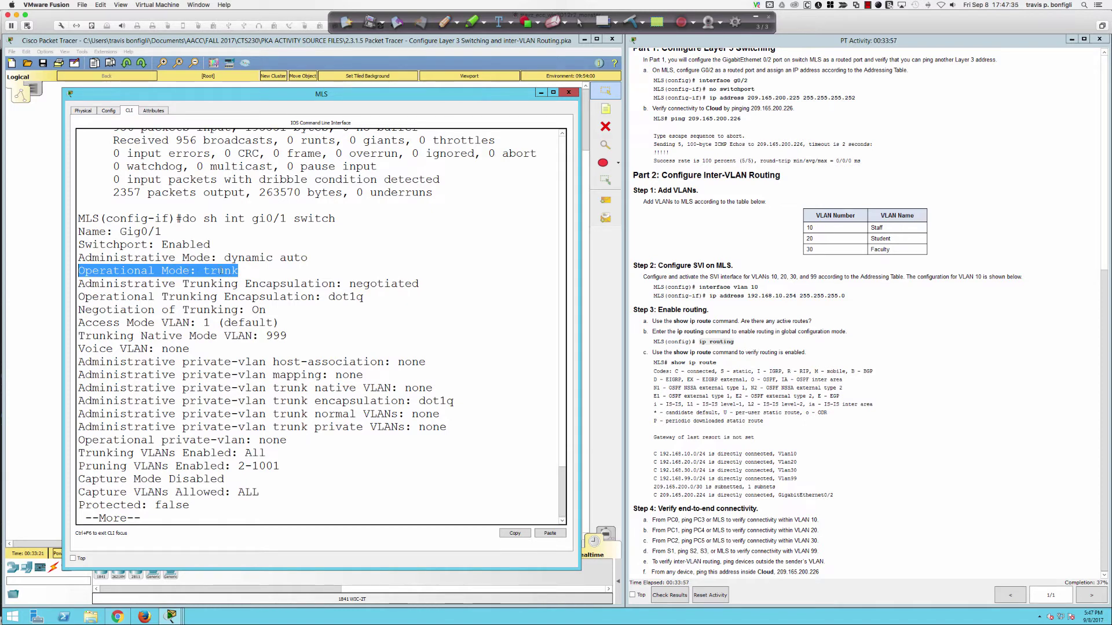
drag(231, 284, 398, 292)
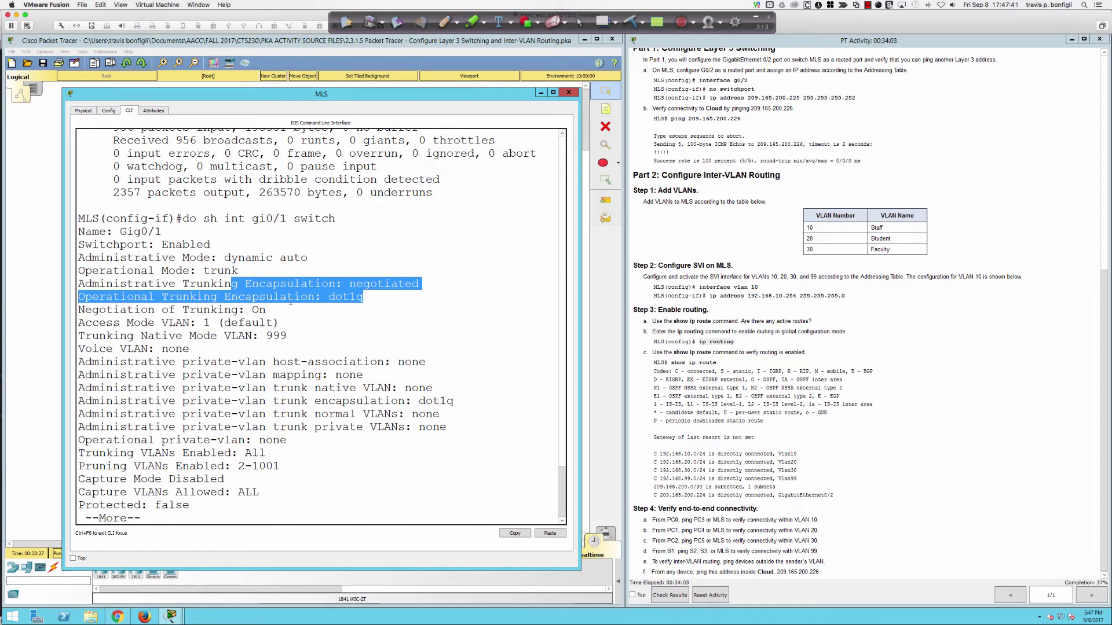
drag(265, 310, 238, 310)
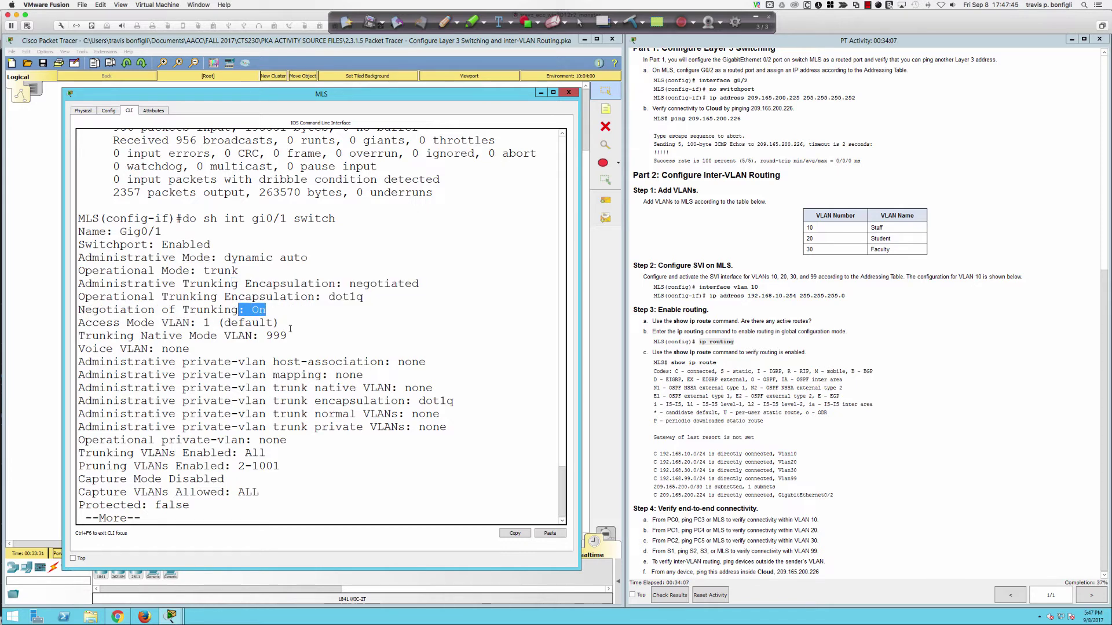
drag(289, 331, 252, 335)
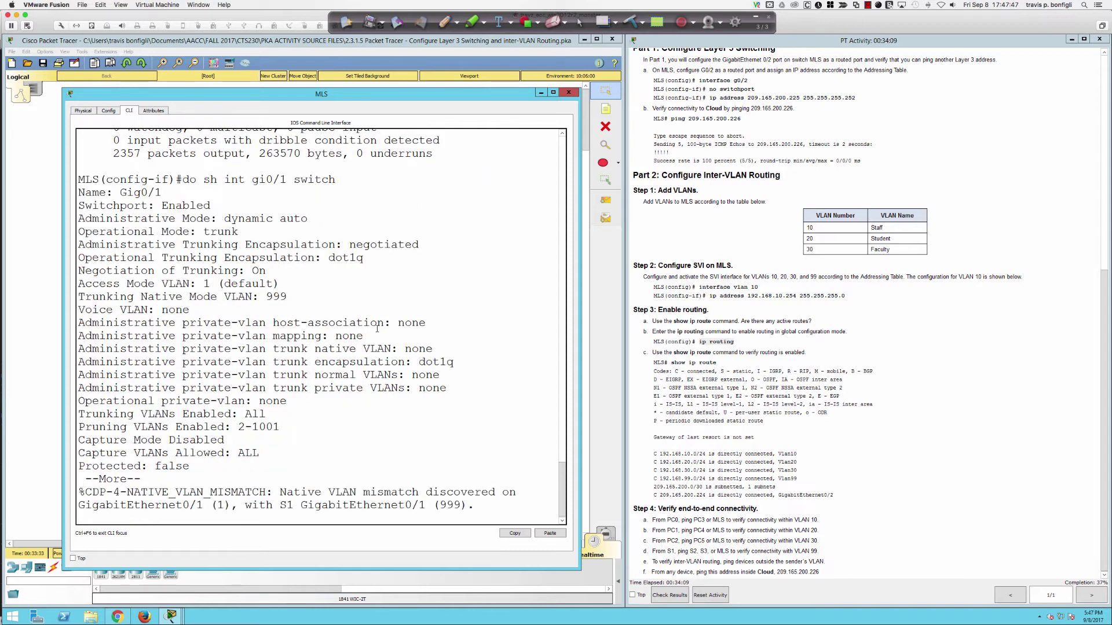
key(space)
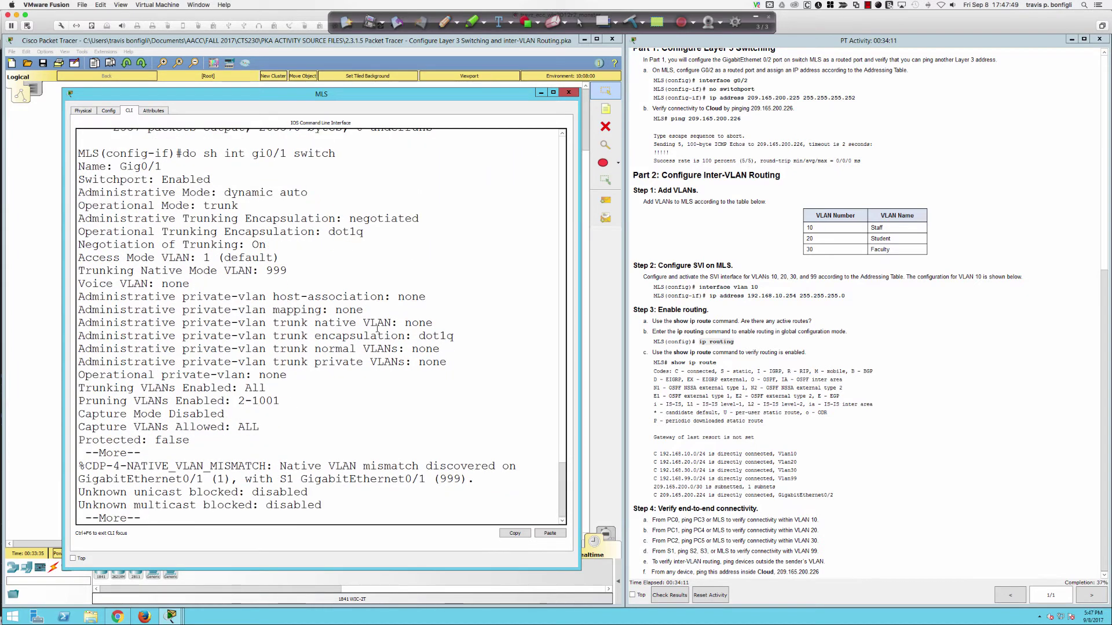
key(Return)
key(Return)
key(Return)
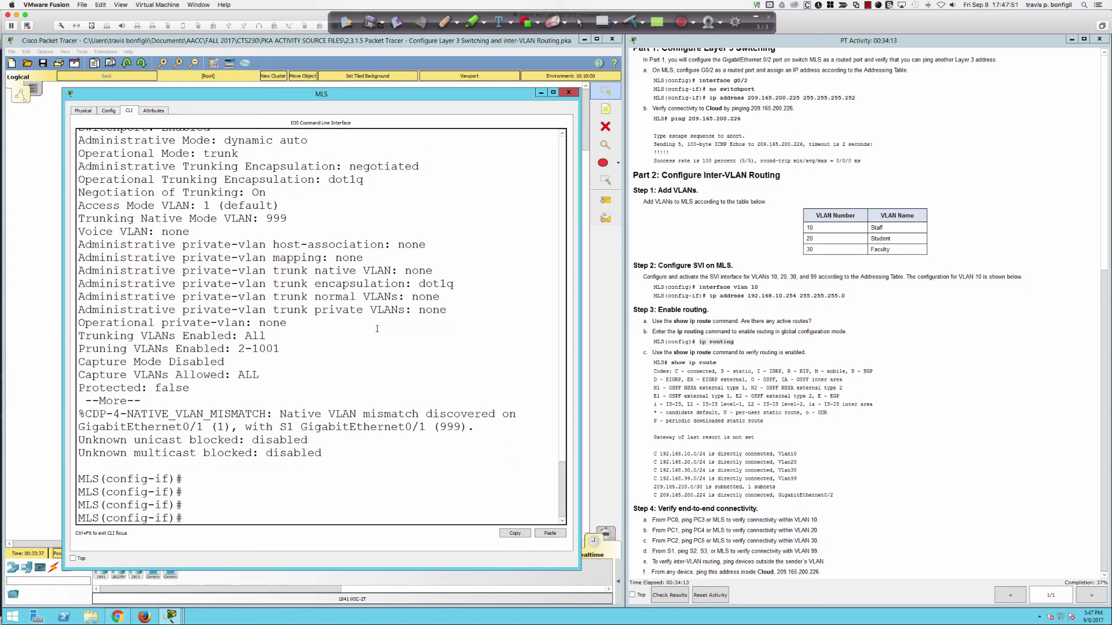
Step: Enter interface configuration for GigabitEthernet0/1 on MLS and try to set it to trunk mode with switchport mode trunk
text(int gi0/1)
key(Return)
text(swi)
key(Tab)
text(mode trunk)
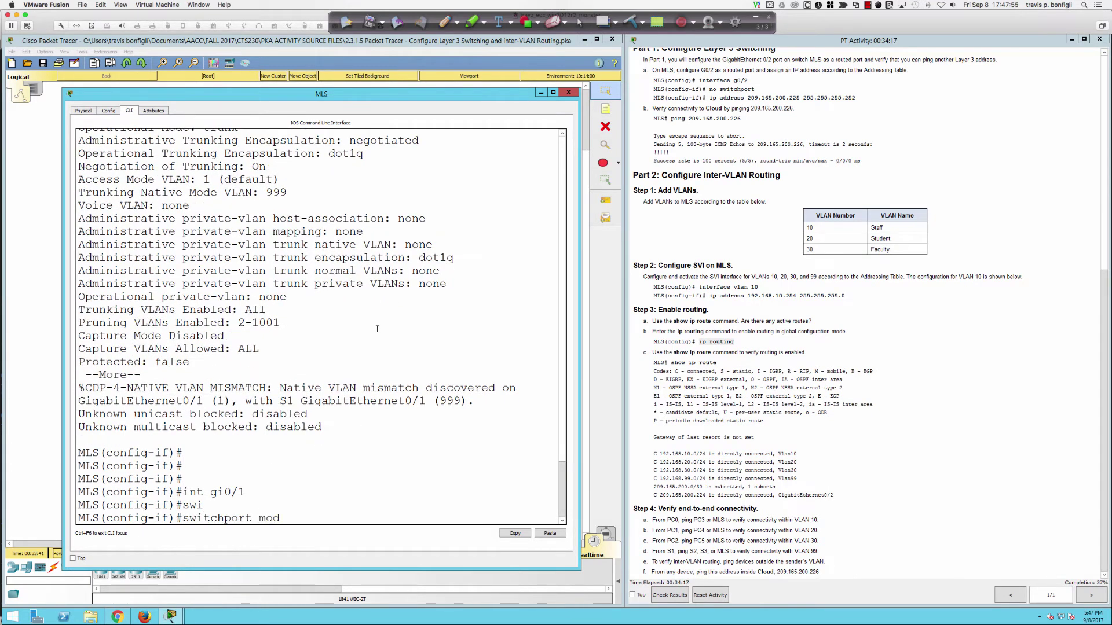
key(Return)
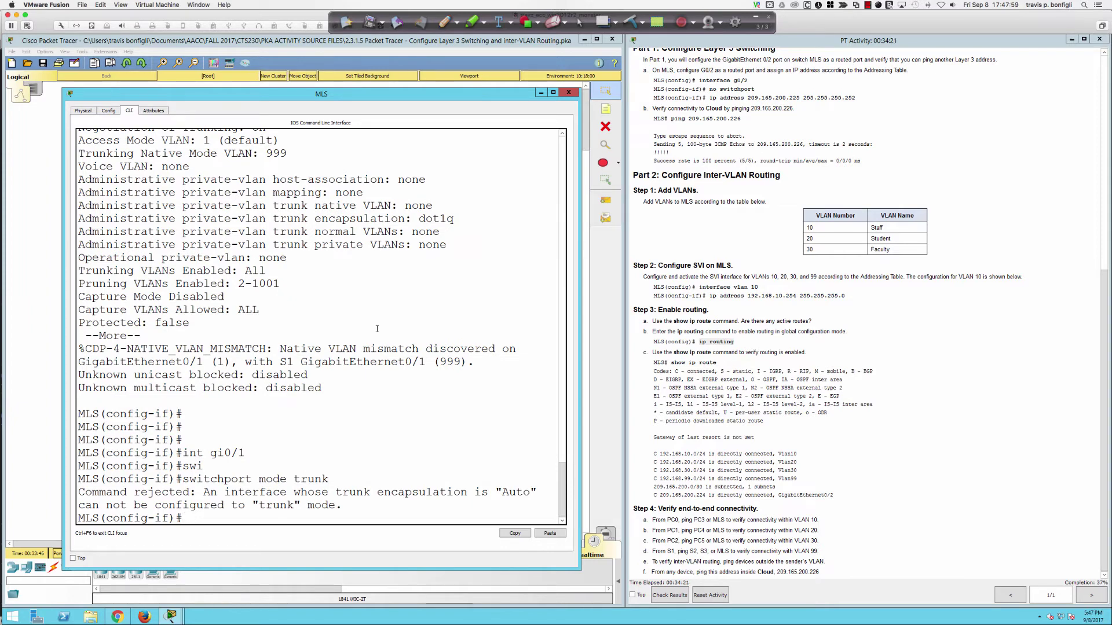
Step: Set the trunk encapsulation of MLS's GigabitEthernet0/1 to dot1q and its switchport mode to trunk
text(swi t e d)
key(Return)
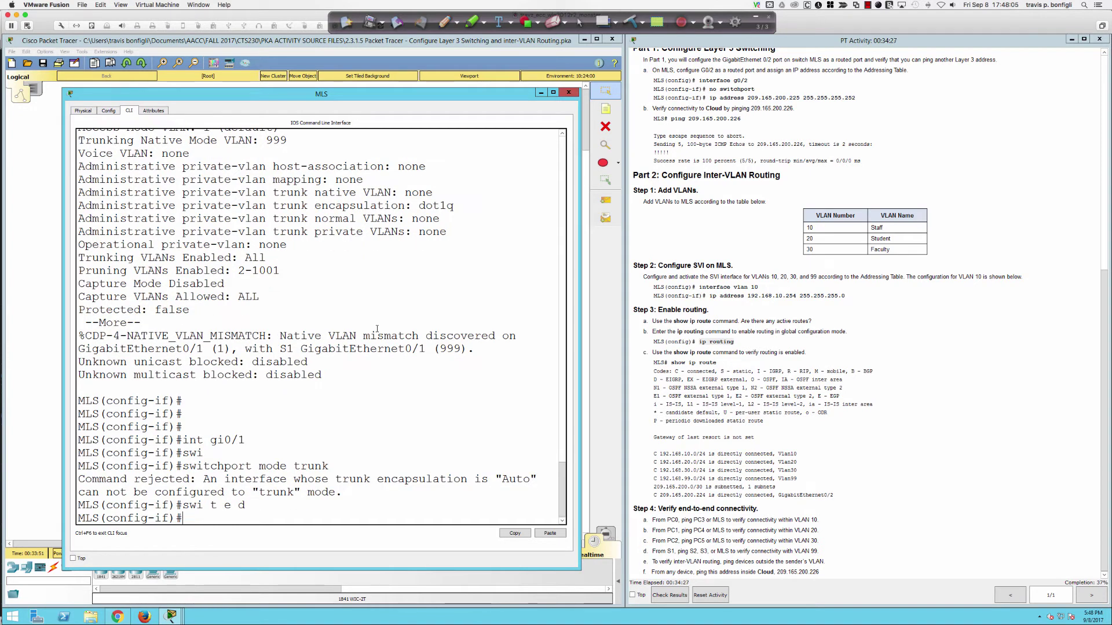
key(Return)
key(Return)
key(Return)
text(sw m)
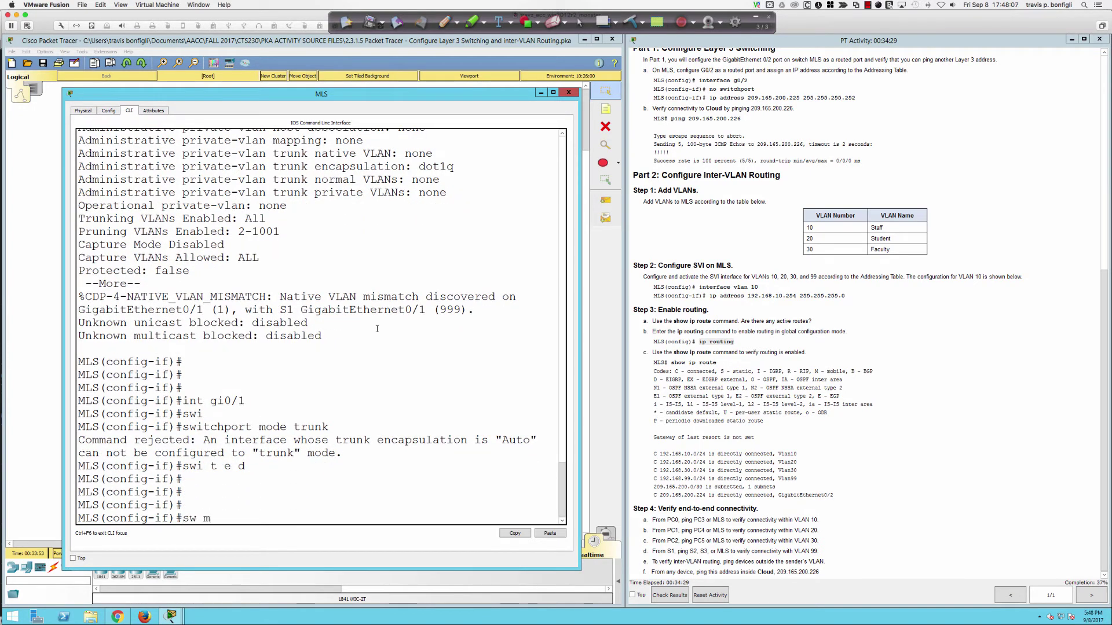
text( t)
key(Return)
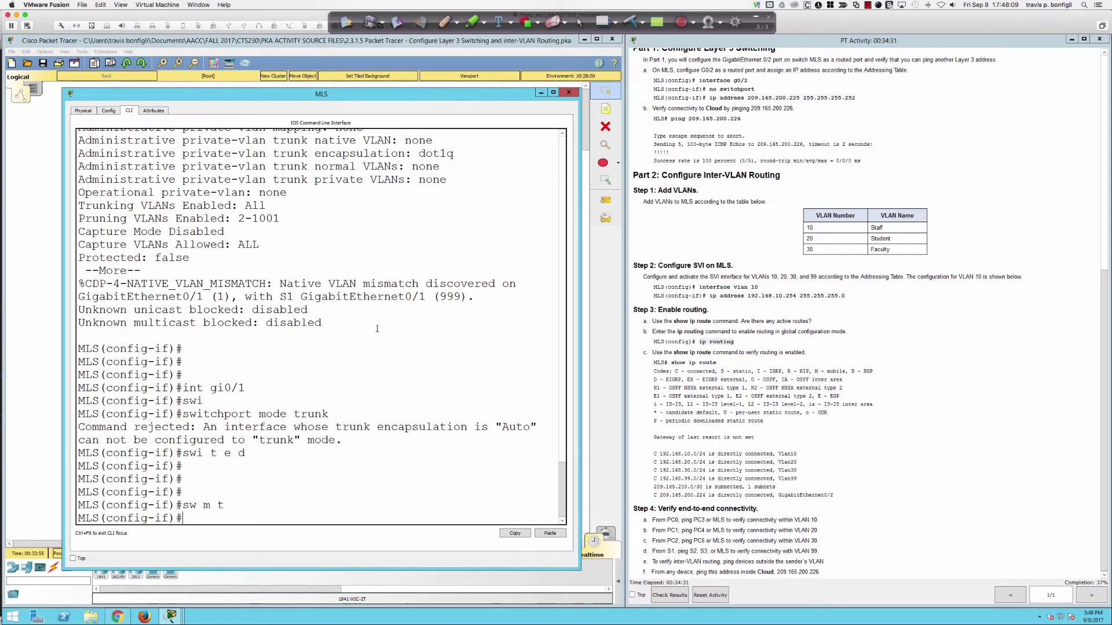
Step: Shut down MLS's GigabitEthernet0/1 interface and bring it back up with no shut
text(shut)
key(Return)
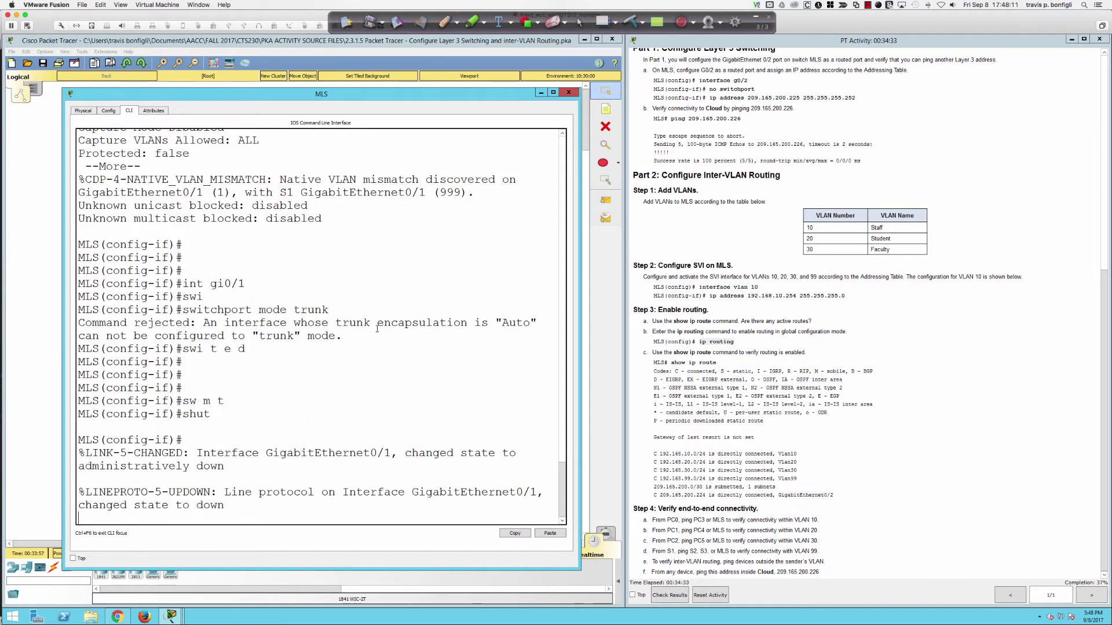
key(Return)
key(Return)
key(Return)
key(Return)
key(Return)
key(Return)
key(Return)
key(Return)
text(no s)
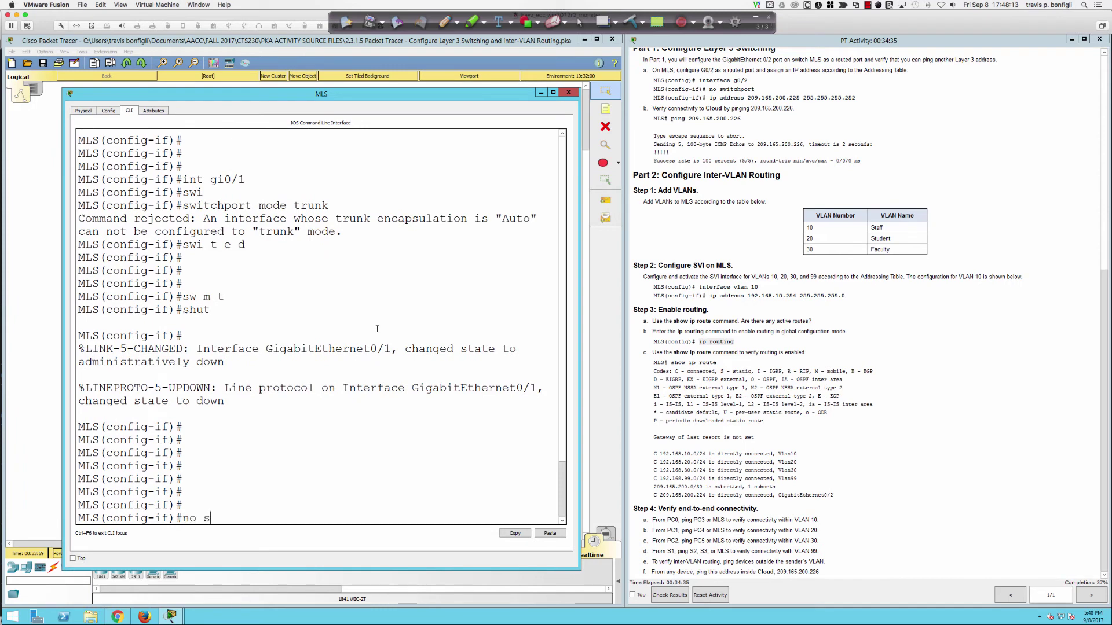
text(hut)
key(Return)
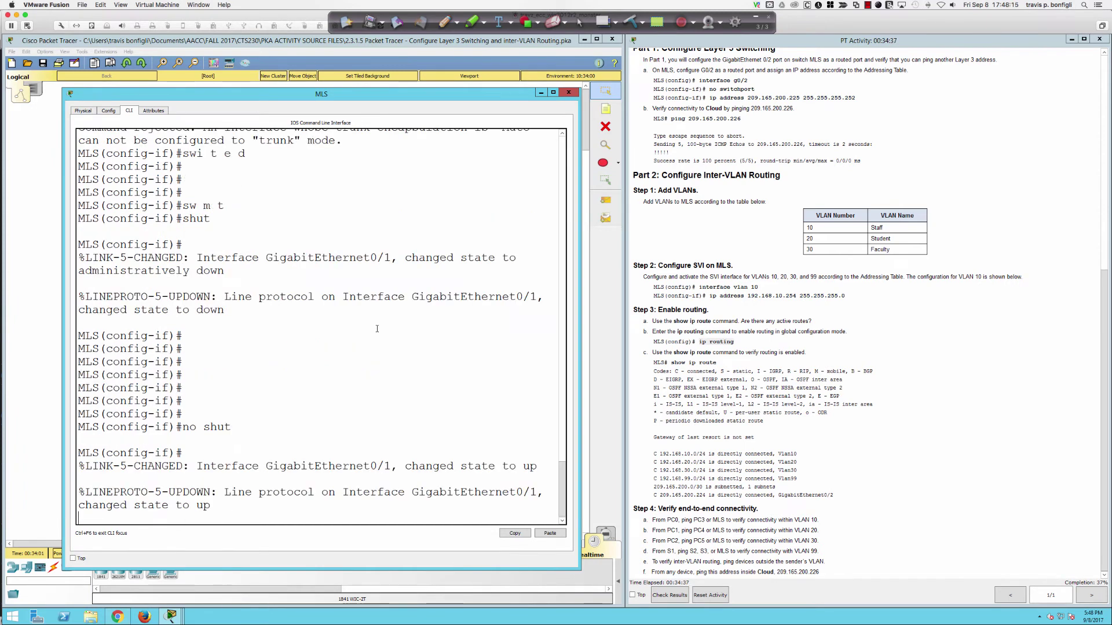
key(Return)
key(Return)
key(Return)
key(Return)
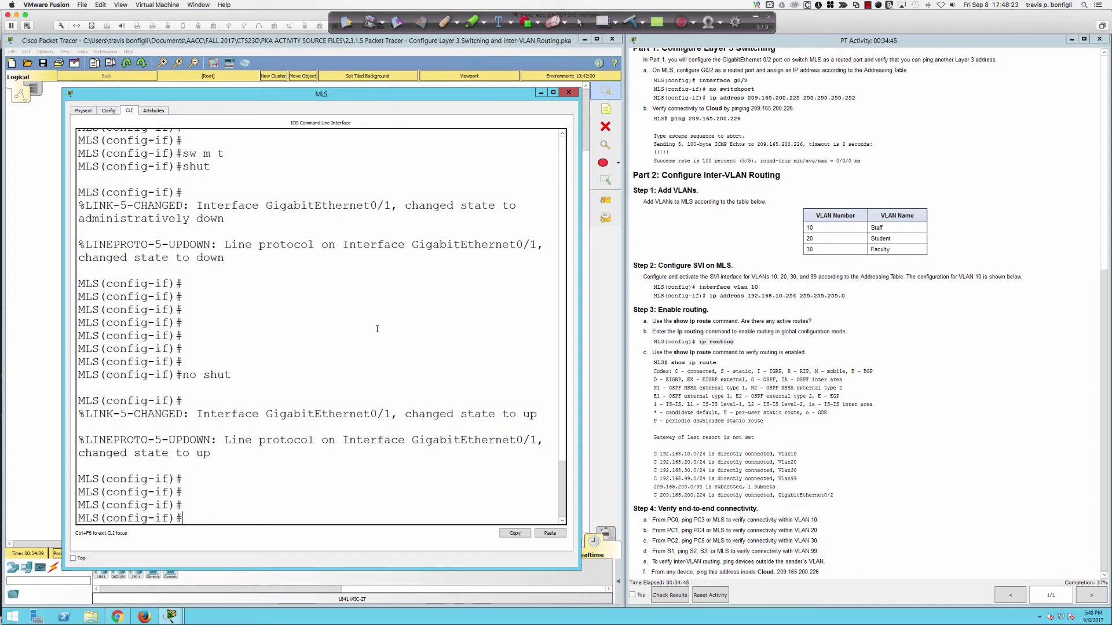
Step: Move the MLS window off the topology and open S1's command line at a fresh prompt
drag(366, 99, 771, 106)
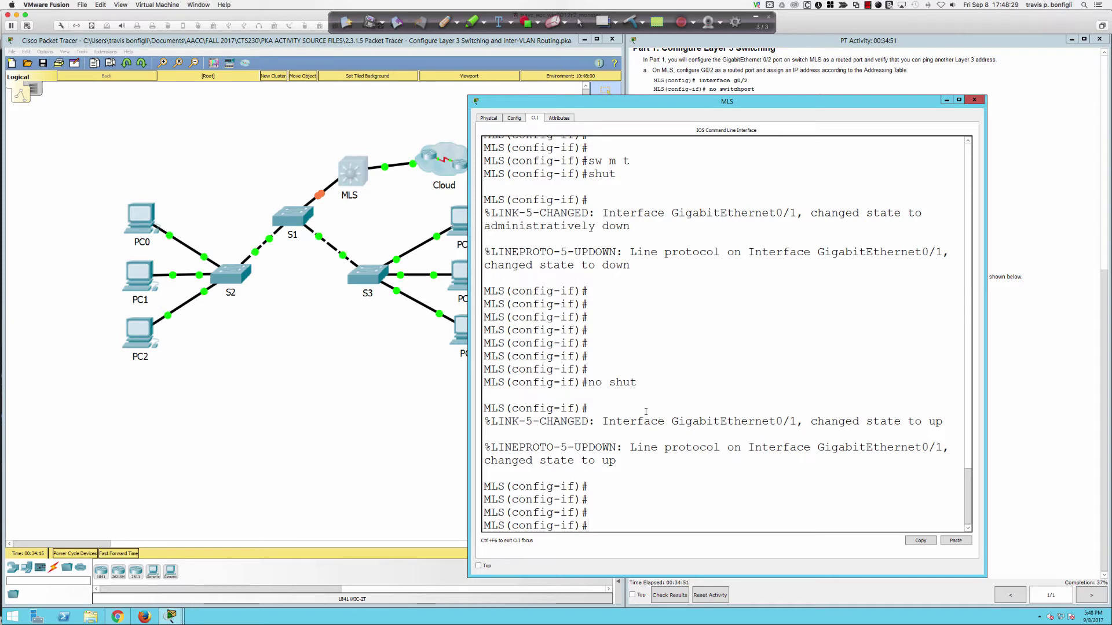
click(306, 222)
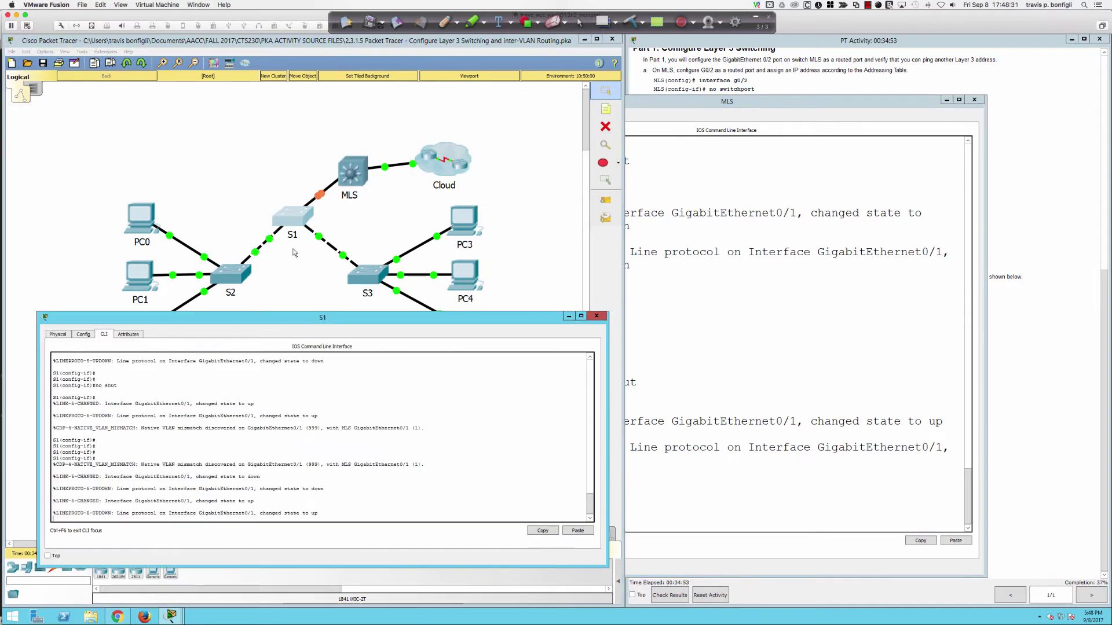
click(308, 499)
key(Return)
key(Return)
key(Return)
key(Return)
key(Return)
key(Return)
key(Return)
key(Return)
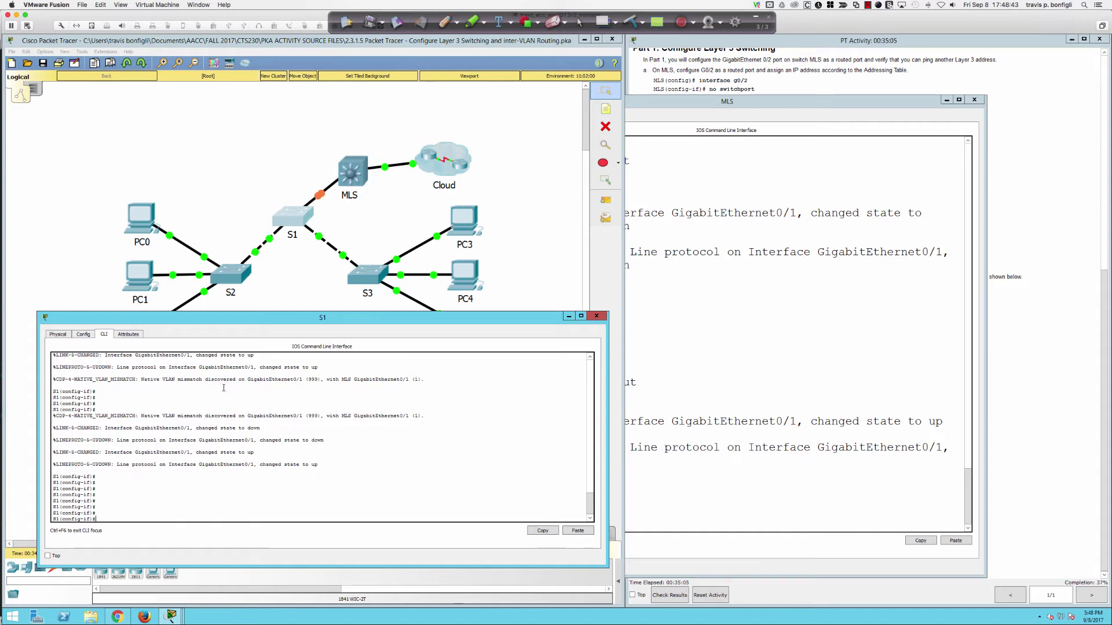
Step: Review the trunk and native VLAN settings of S1's interfaces in the earlier running-configuration output, and return to the prompt
scroll(226, 391, up, 8)
scroll(226, 391, up, 10)
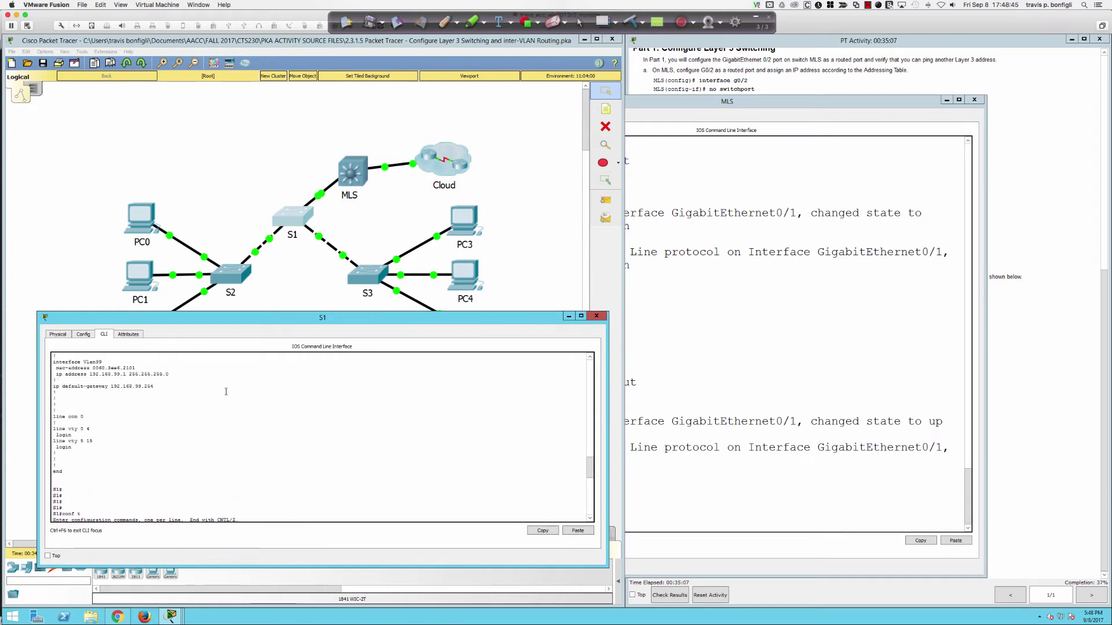
scroll(225, 391, up, 1)
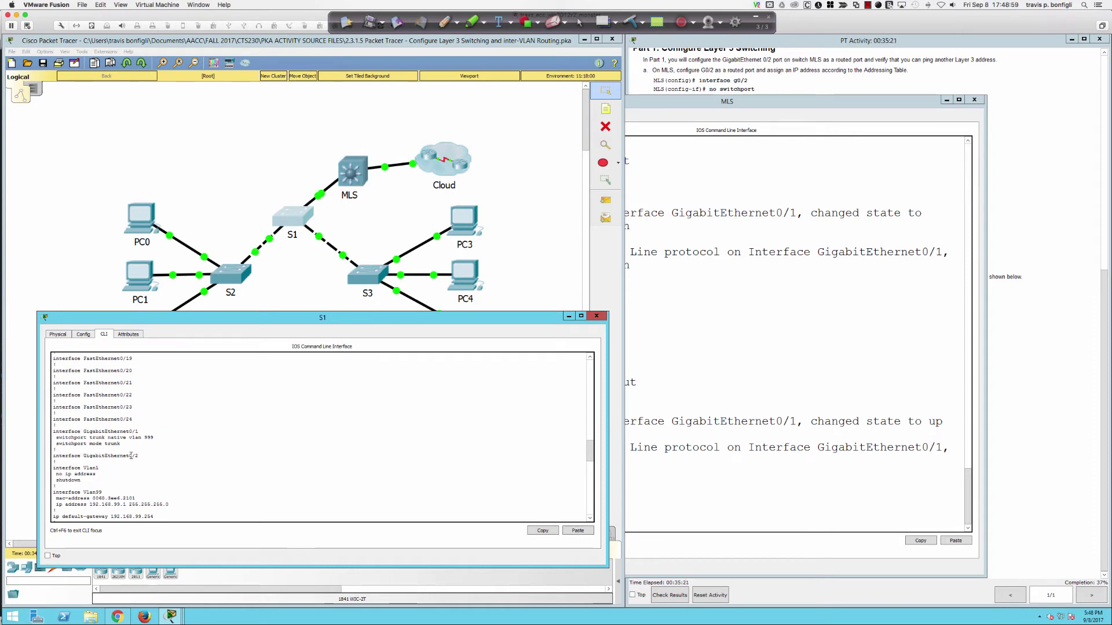
scroll(131, 456, up, 10)
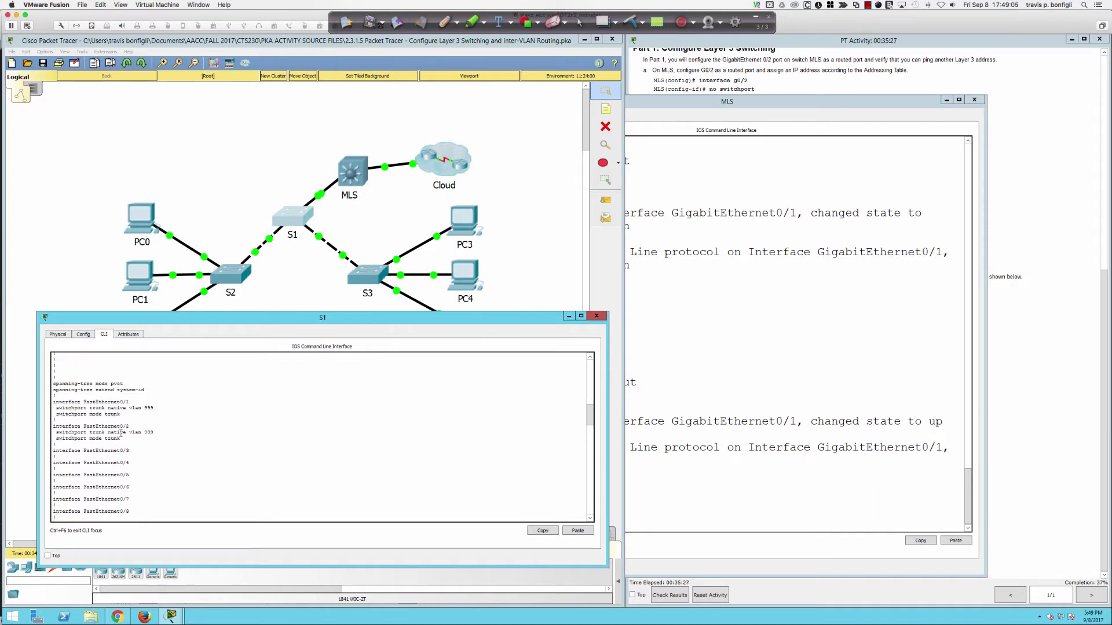
key(Return)
key(Return)
key(Return)
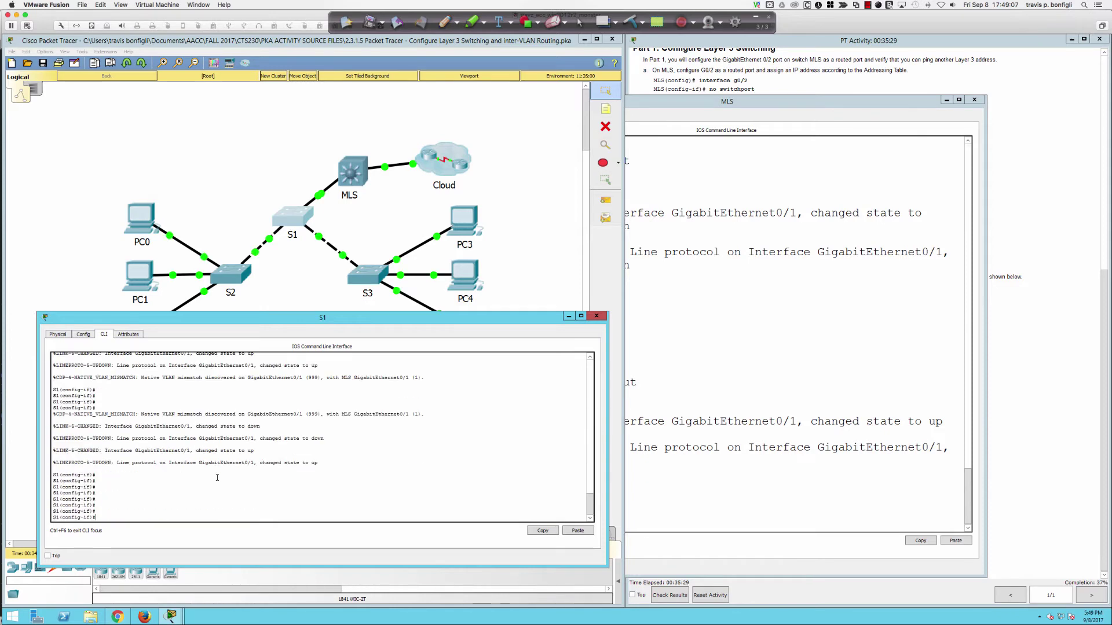
Step: Mark the path from PC0 through S2 and S1 to MLS in red, circle the S1–MLS link, and clear the marks
click(444, 22)
mouse_move(142, 214)
mouse_down()
mouse_move(231, 271)
mouse_move(350, 184)
mouse_up()
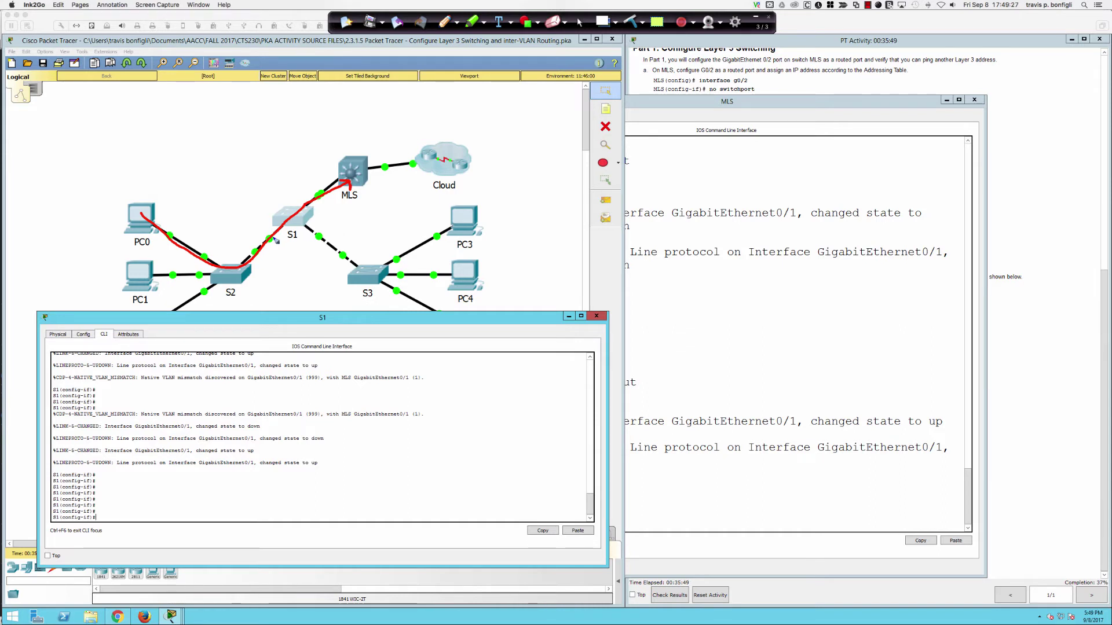
mouse_move(339, 174)
mouse_down()
mouse_move(297, 197)
mouse_move(316, 214)
mouse_move(347, 200)
mouse_move(341, 175)
mouse_up()
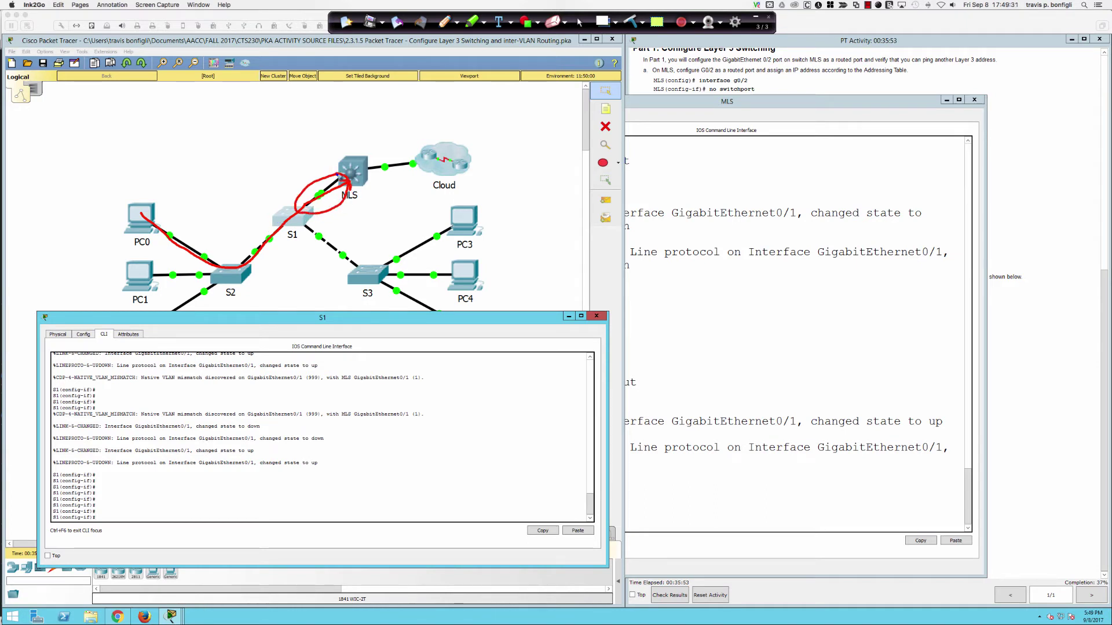
click(632, 23)
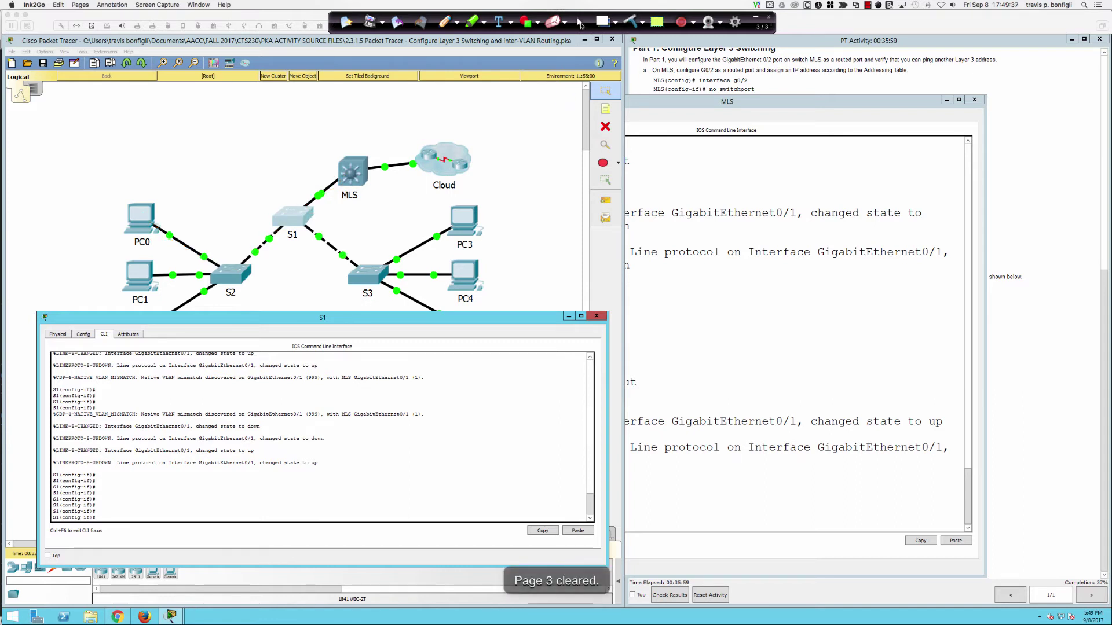
click(580, 25)
click(415, 481)
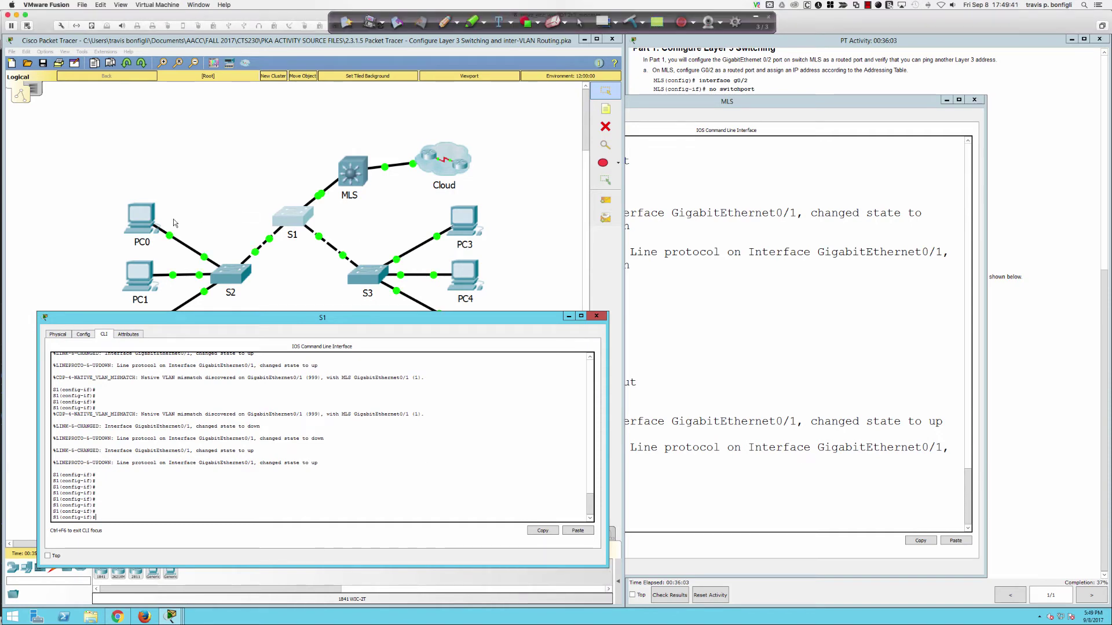
Step: Repeat the ping from PC0 to its VLAN 10 gateway at 192.168.10.254
click(133, 221)
key(Up)
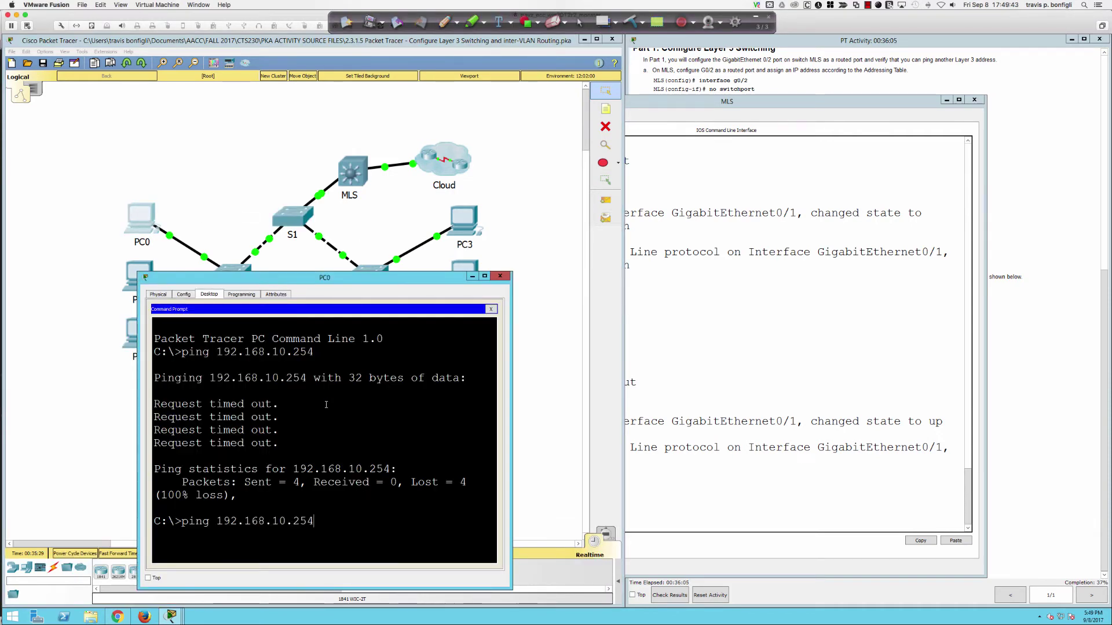
key(Return)
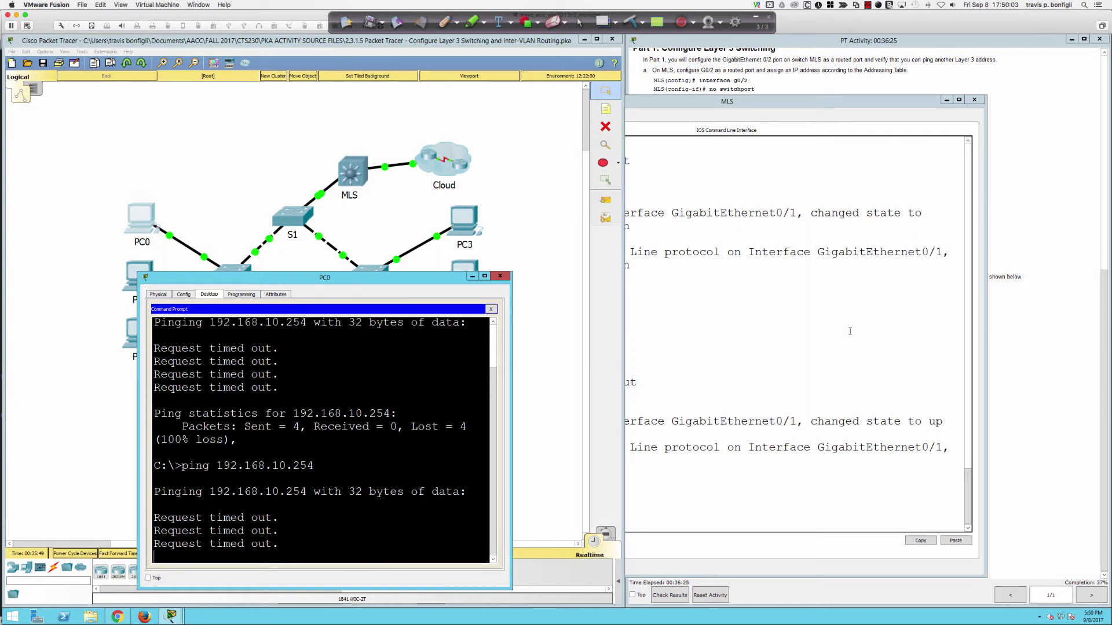
Step: Bring the activity instructions forward and check S1's earlier running-configuration output for its VLAN 99 interface and default gateway
click(1014, 336)
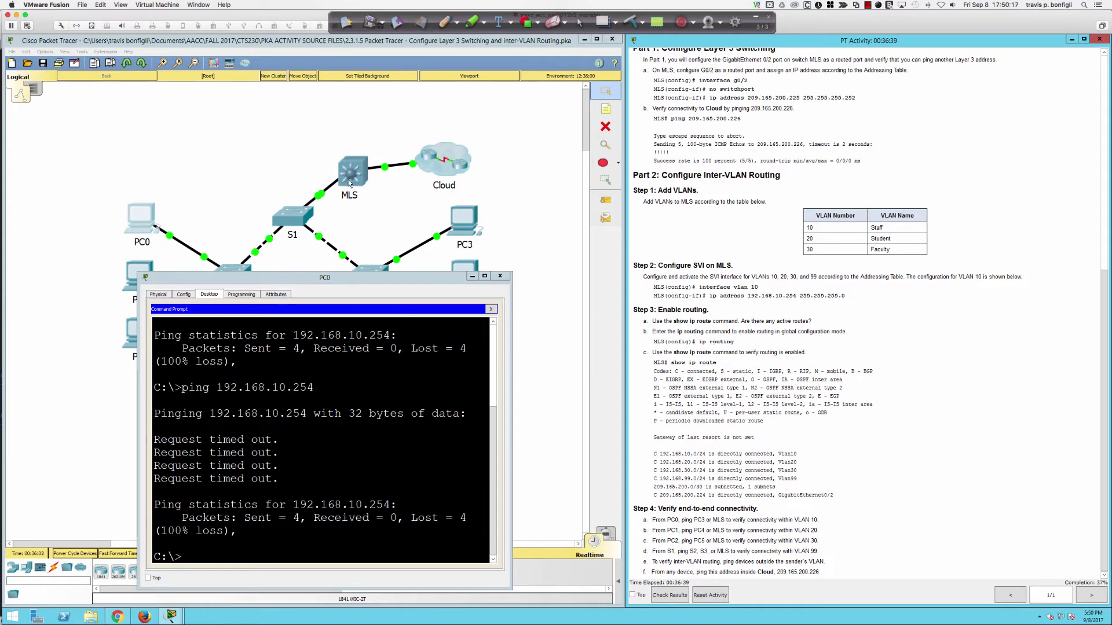
click(292, 221)
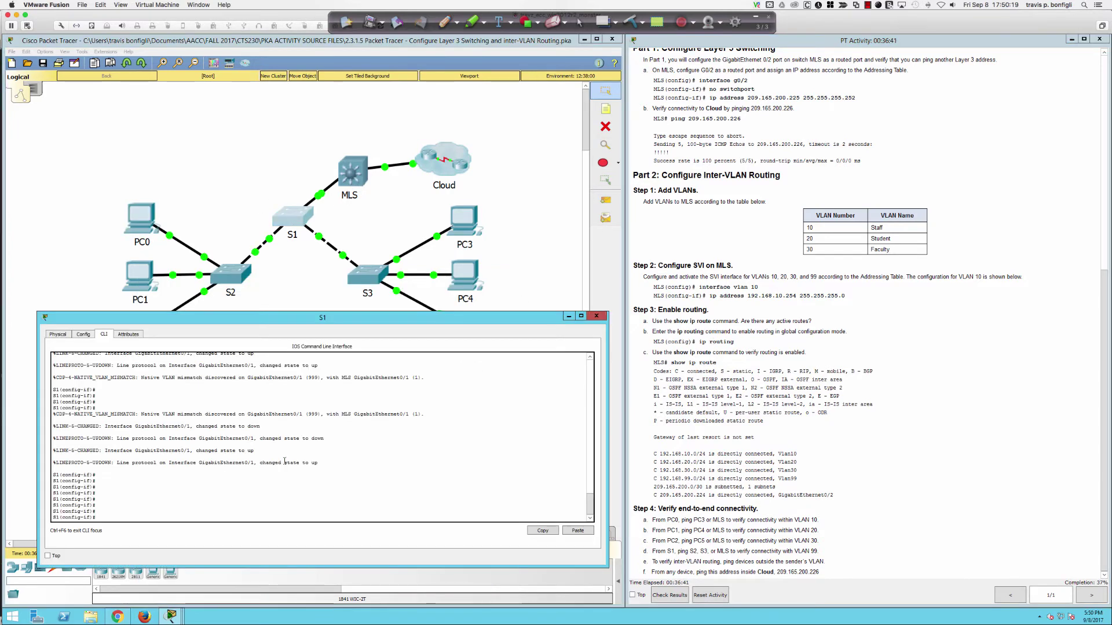
scroll(285, 461, up, 15)
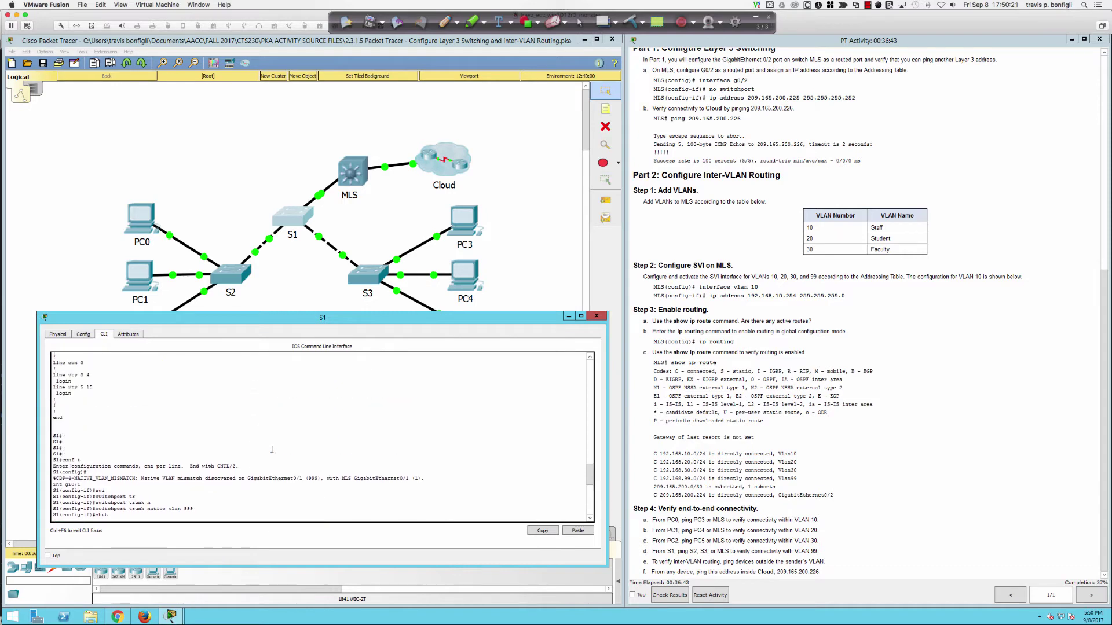
scroll(272, 449, up, 1)
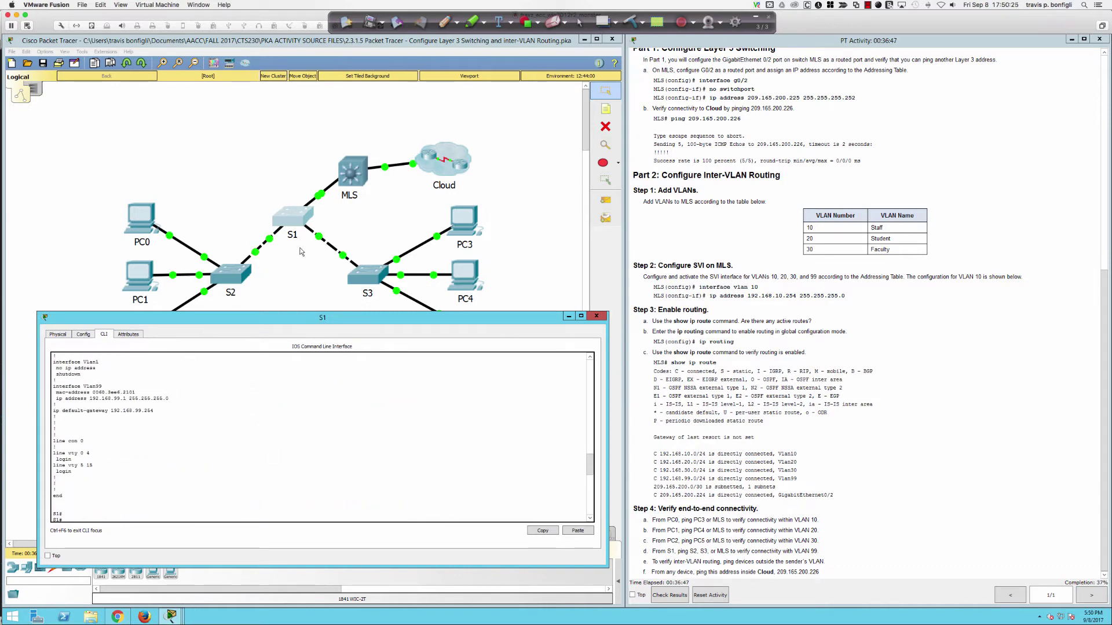
Step: Display the running configuration on MLS with do sh run and review its trunk, routed port and VLAN interface settings through the end
click(348, 177)
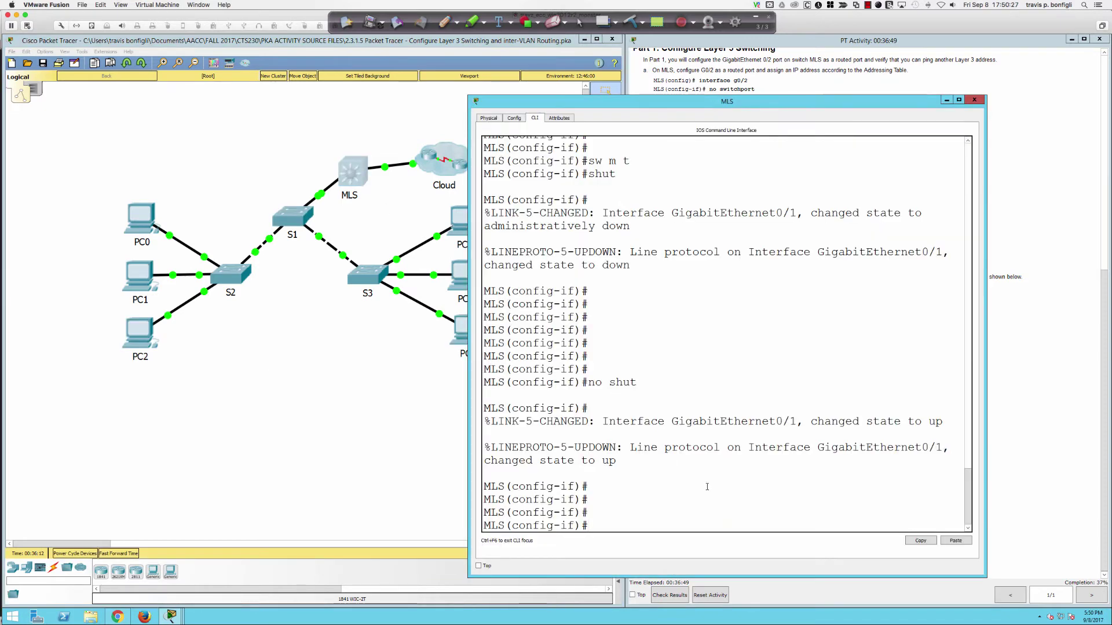
text(do sh run)
key(Return)
key(space)
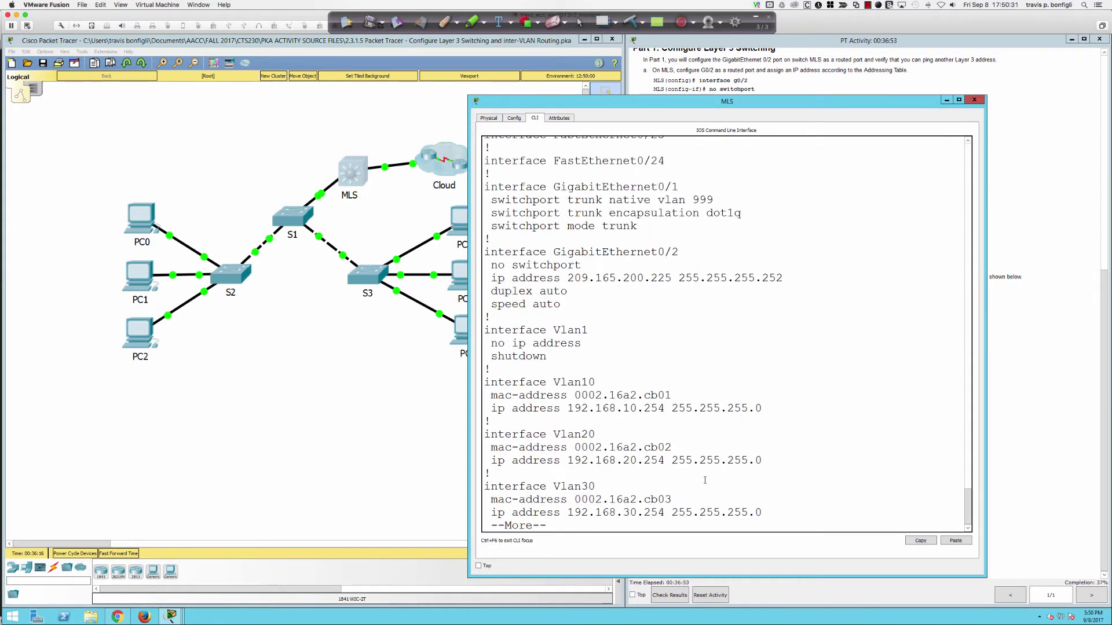
key(space)
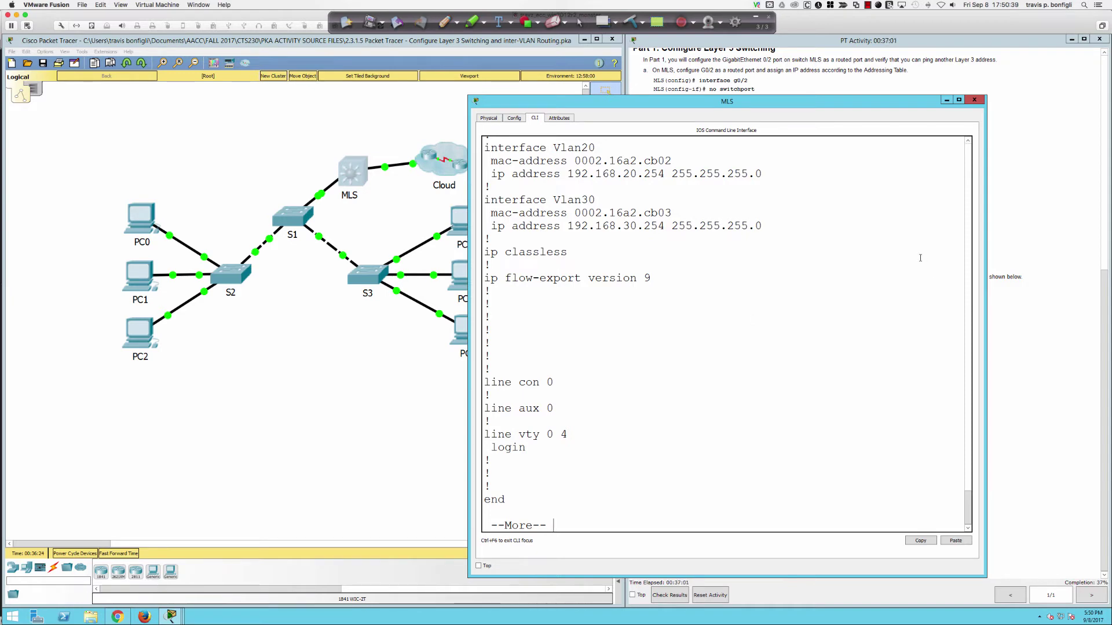
drag(869, 98, 806, 113)
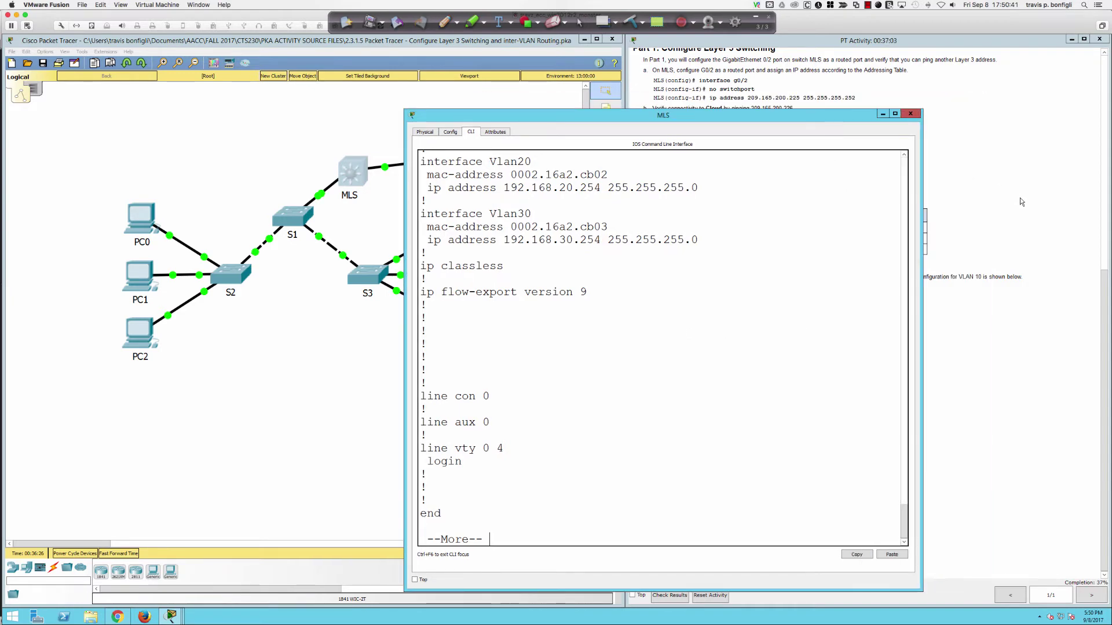
key(space)
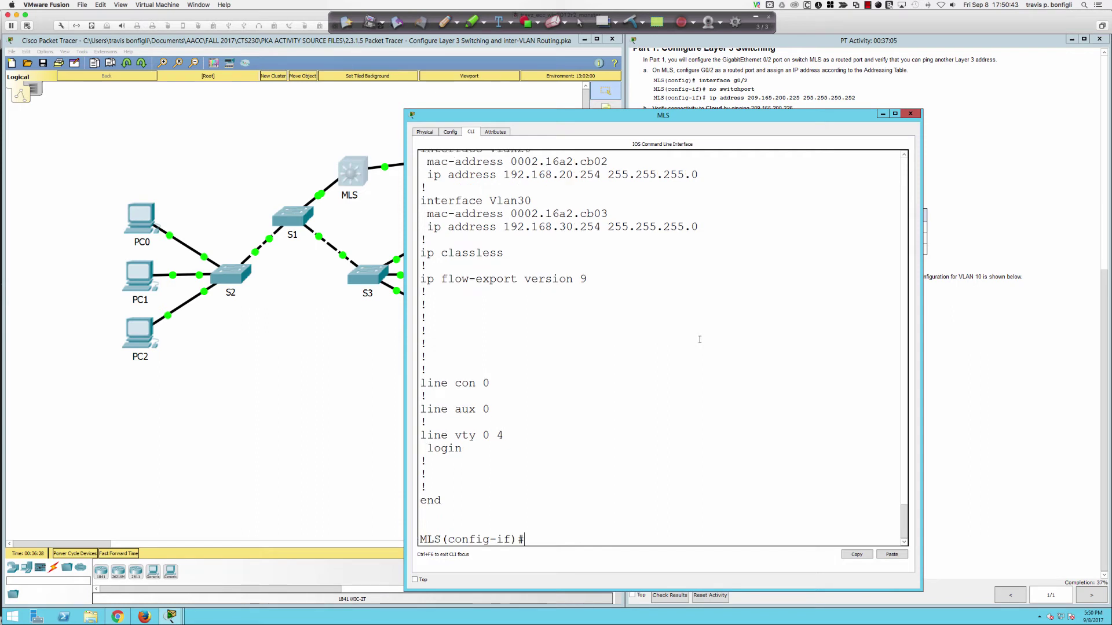
Step: Enable Layer 3 routing on MLS with the ip routing command
text(ip)
text(routing)
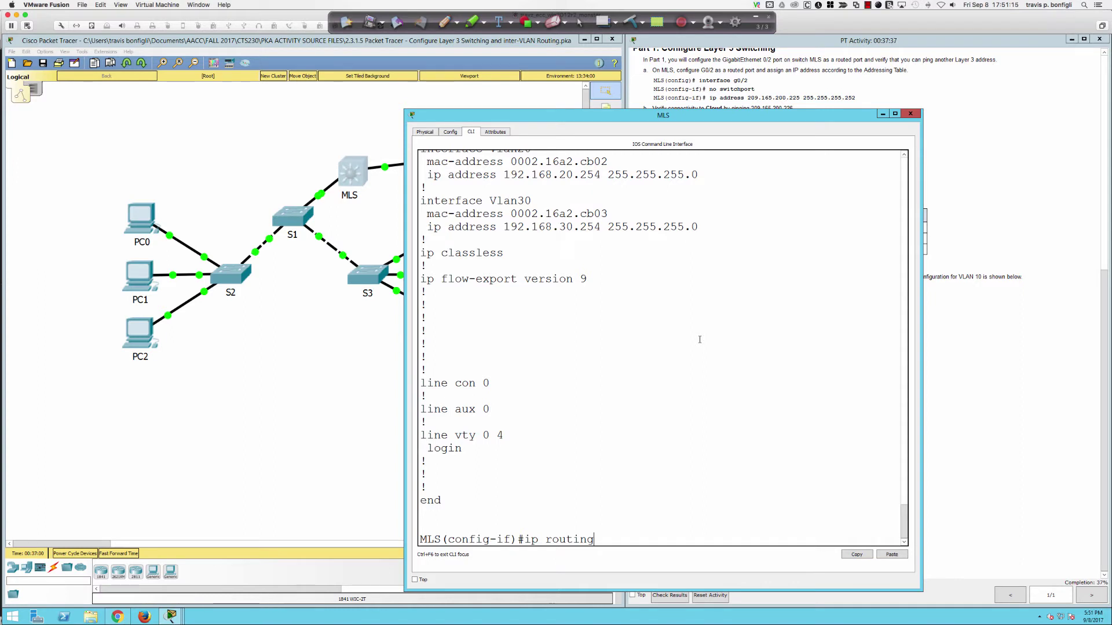
key(Return)
key(Return)
key(Return)
key(Return)
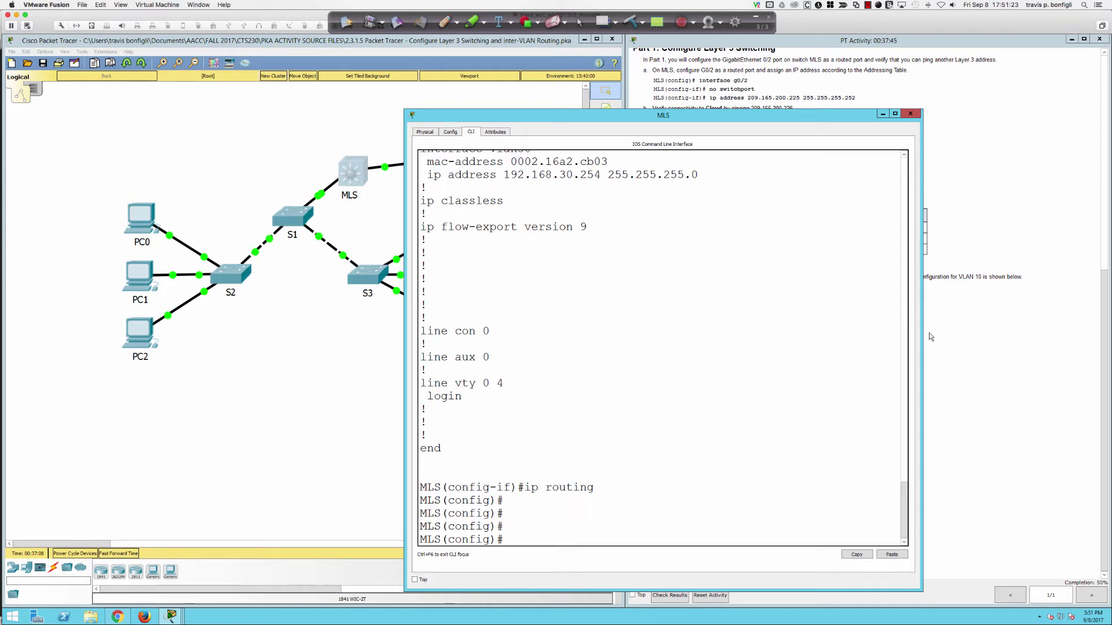
Step: Ping the VLAN 10 gateway 192.168.10.254 from PC0 again with routing enabled on MLS
click(137, 223)
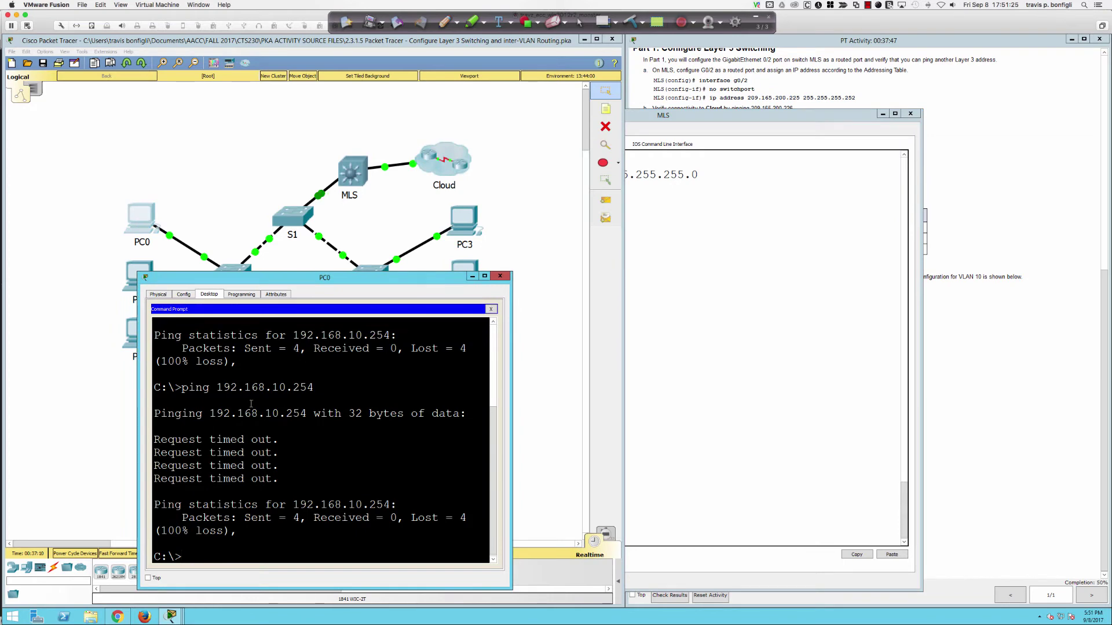
key(Up)
key(Return)
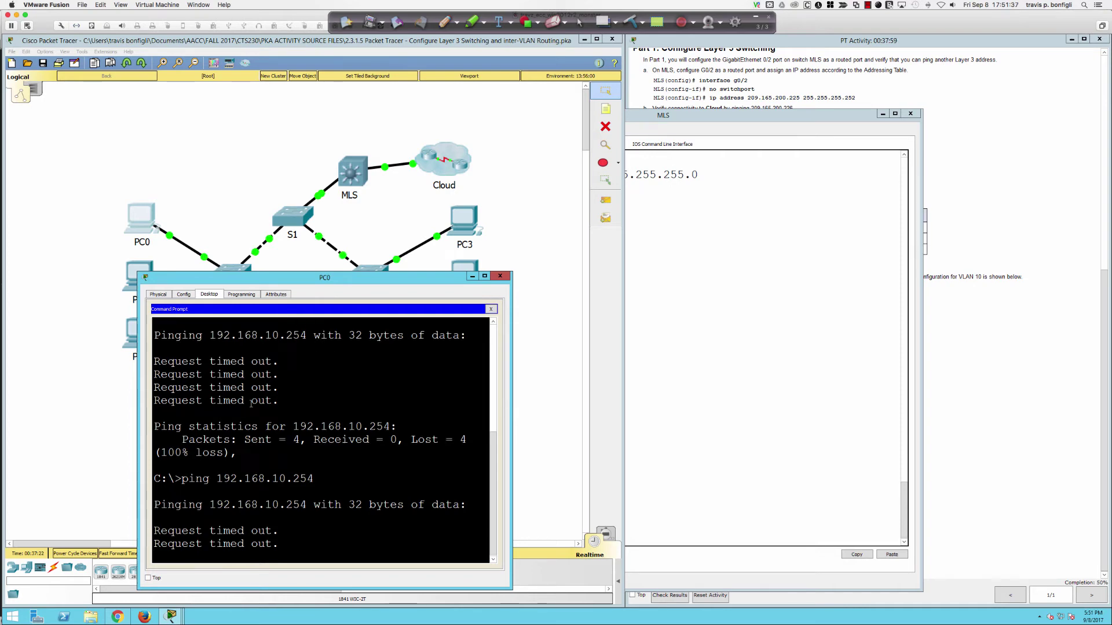
Step: Open S2's command line and enlarge its window so the output lines fit
click(254, 267)
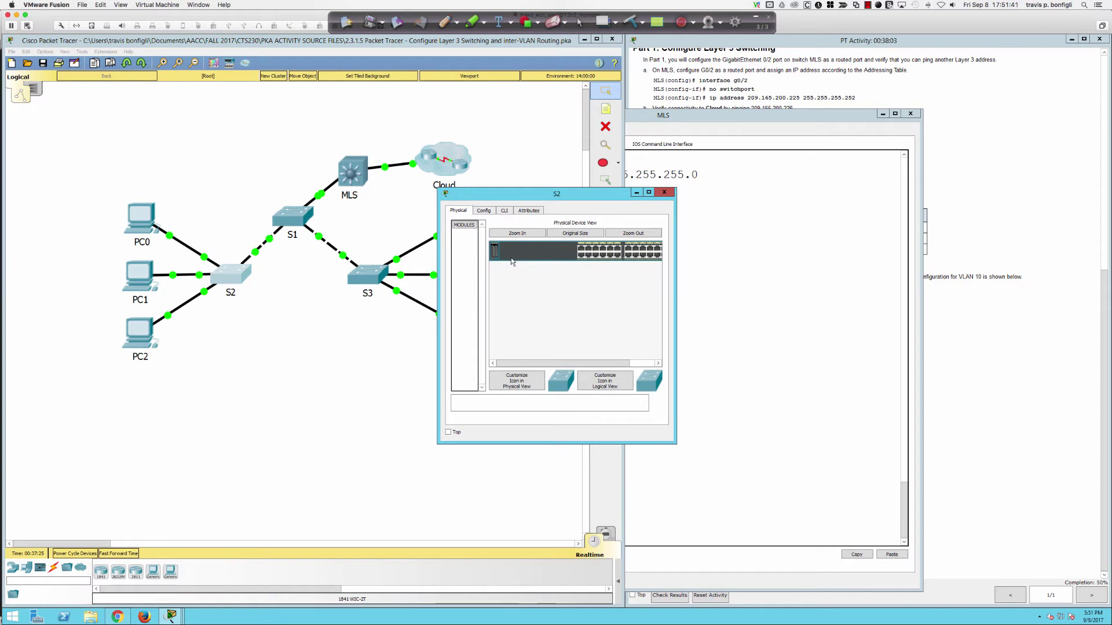
click(504, 211)
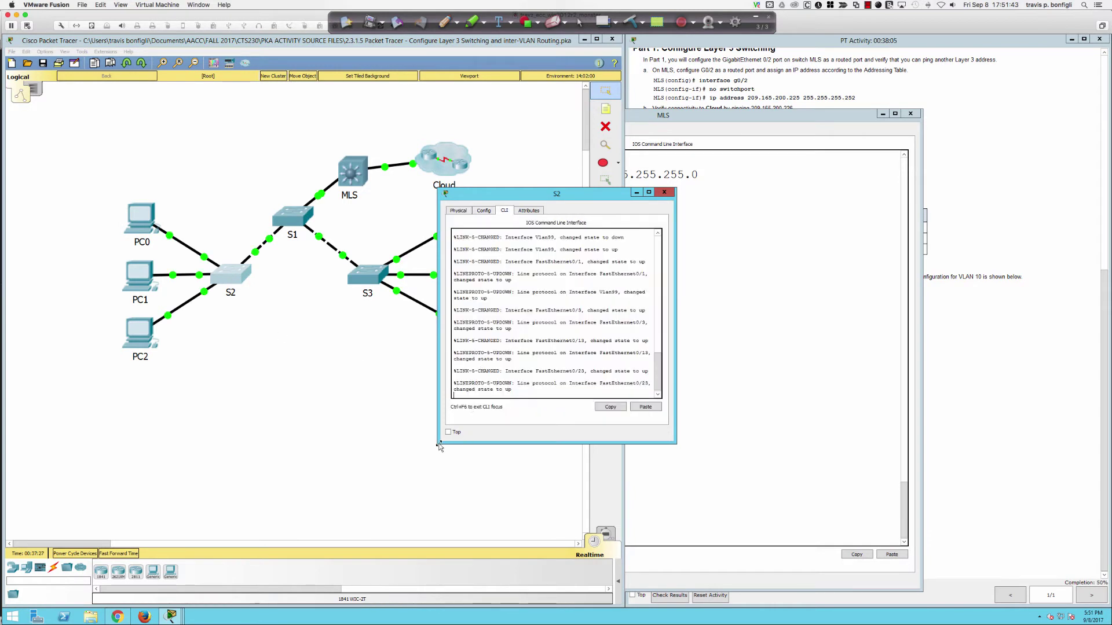
drag(419, 450, 184, 532)
click(631, 425)
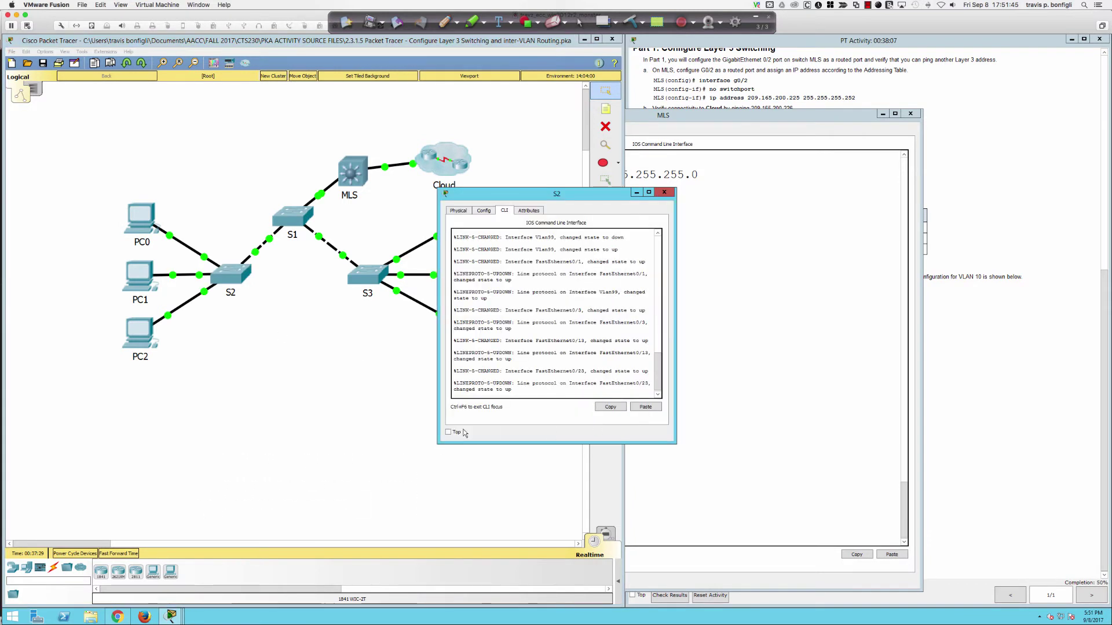
drag(437, 443, 81, 516)
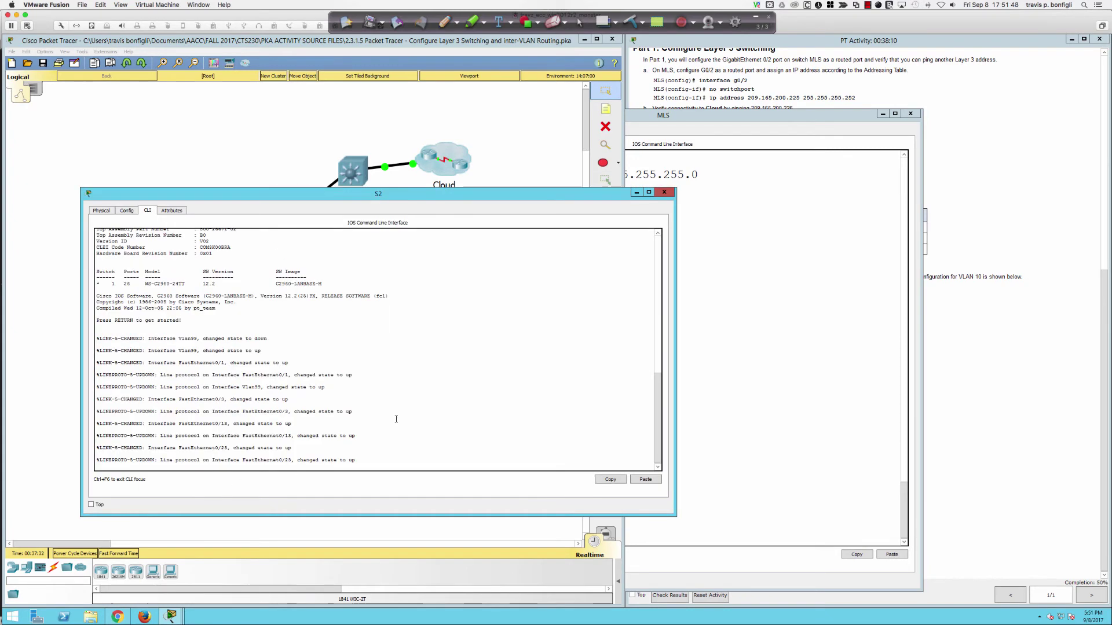
Step: Review the addressing table and the Part 1 and Part 2 requirements in the activity instructions
click(972, 329)
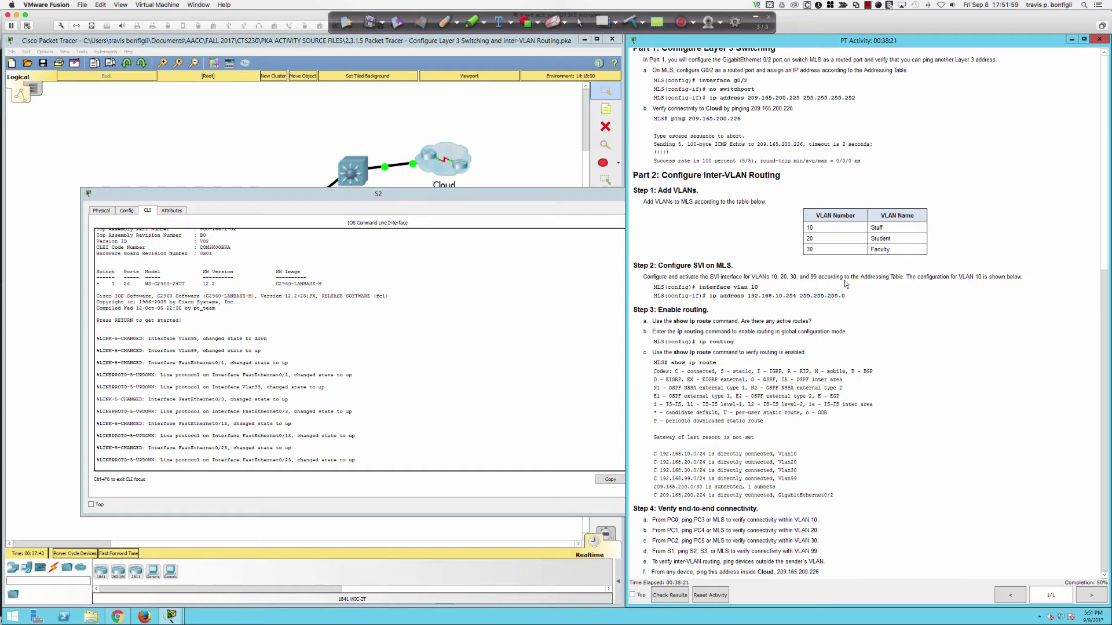
scroll(790, 320, up, 6)
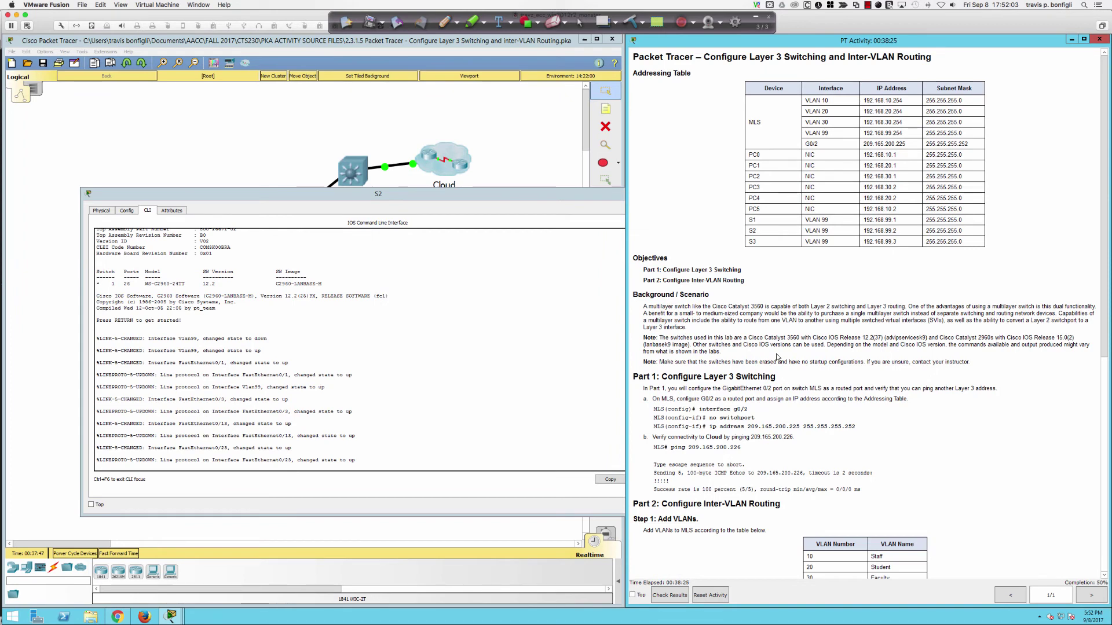
scroll(777, 357, down, 3)
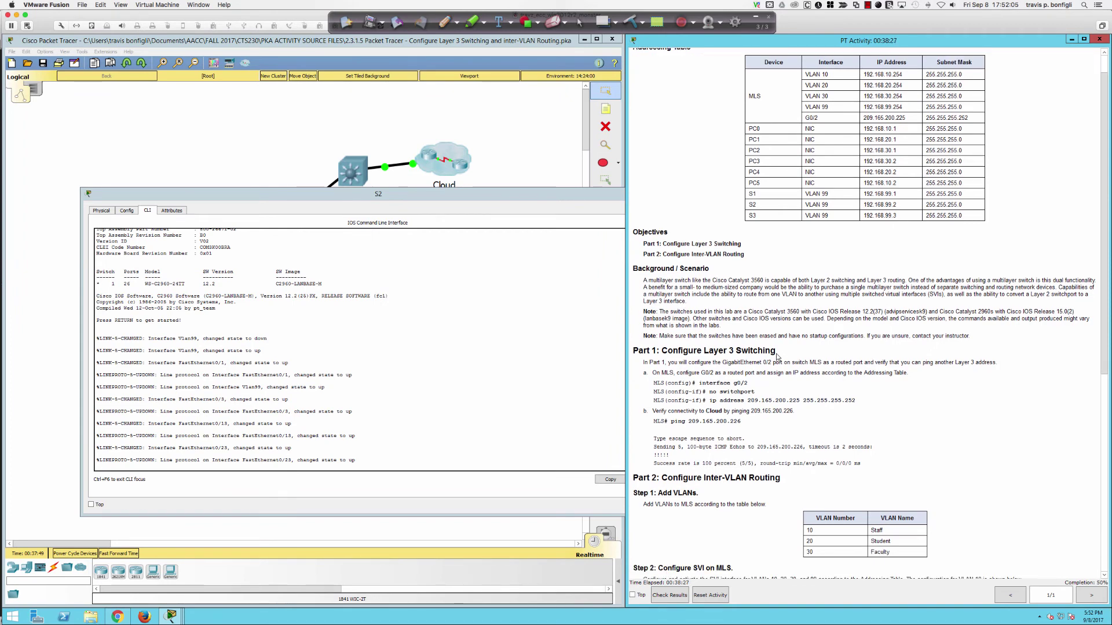
scroll(777, 358, down, 8)
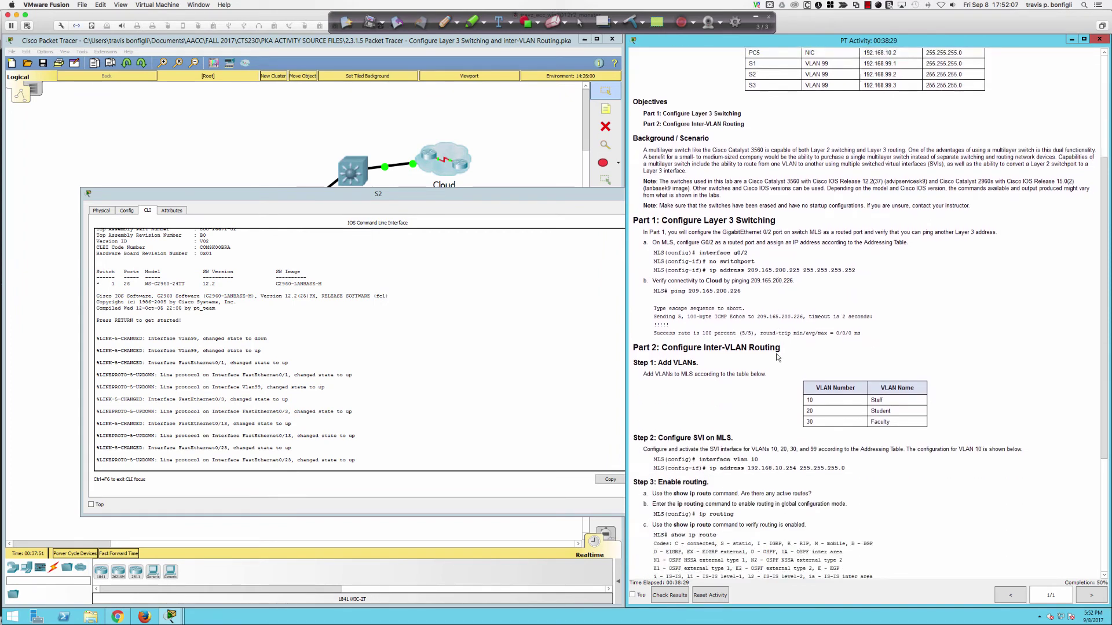
Step: Enter privileged mode on S2, list its VLANs with sh vlan bri, and minimize its window
click(511, 382)
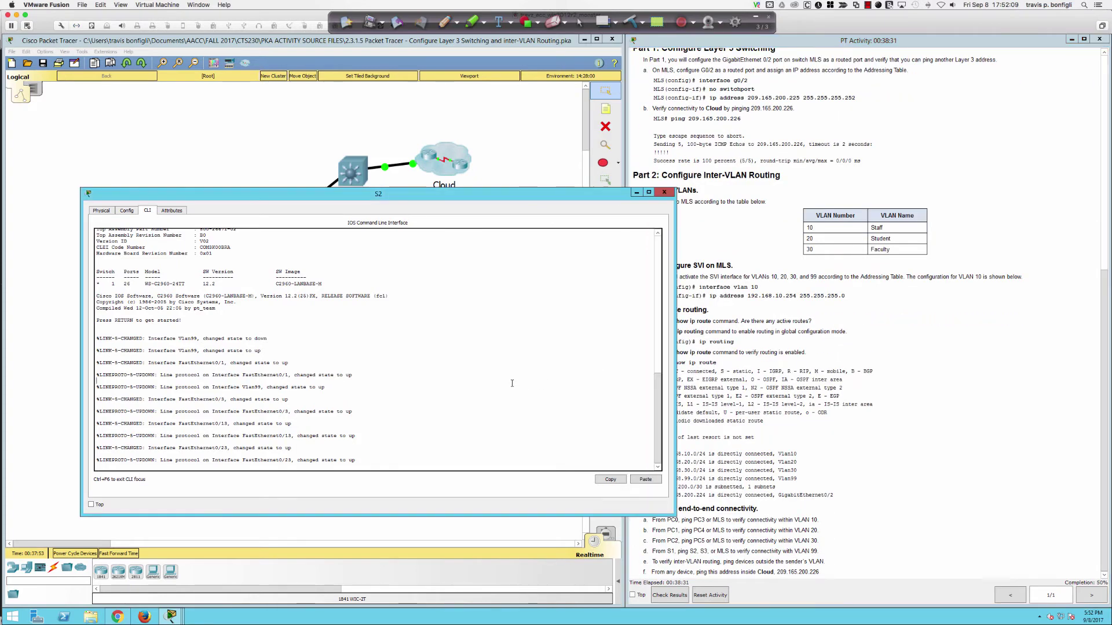
key(Return)
key(Return)
key(Return)
text(en)
key(Return)
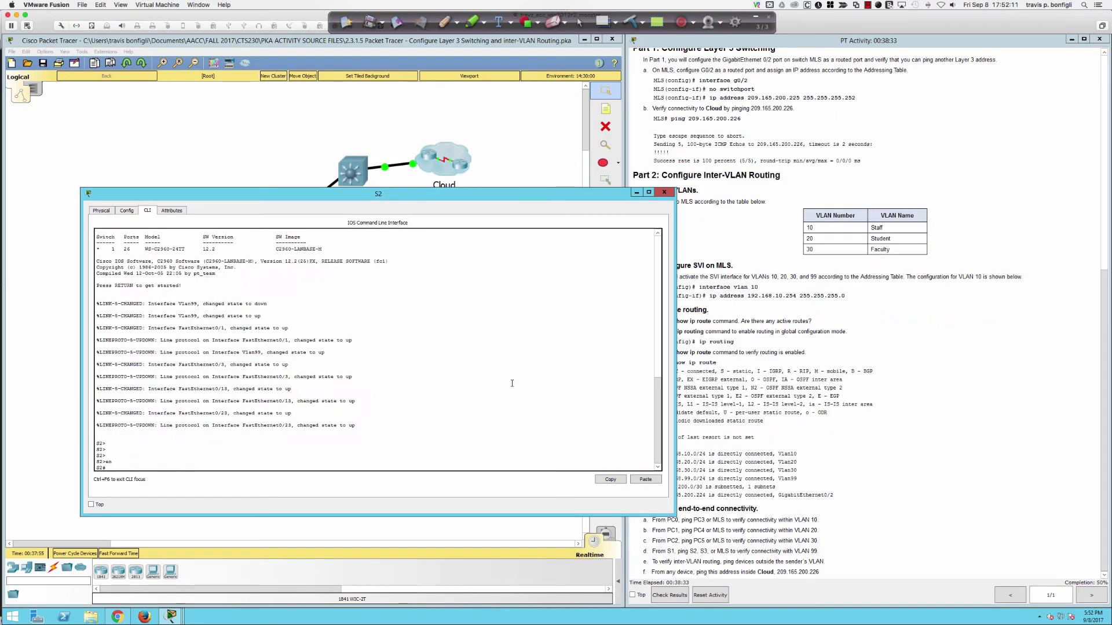
text(sh vlan bri)
key(Return)
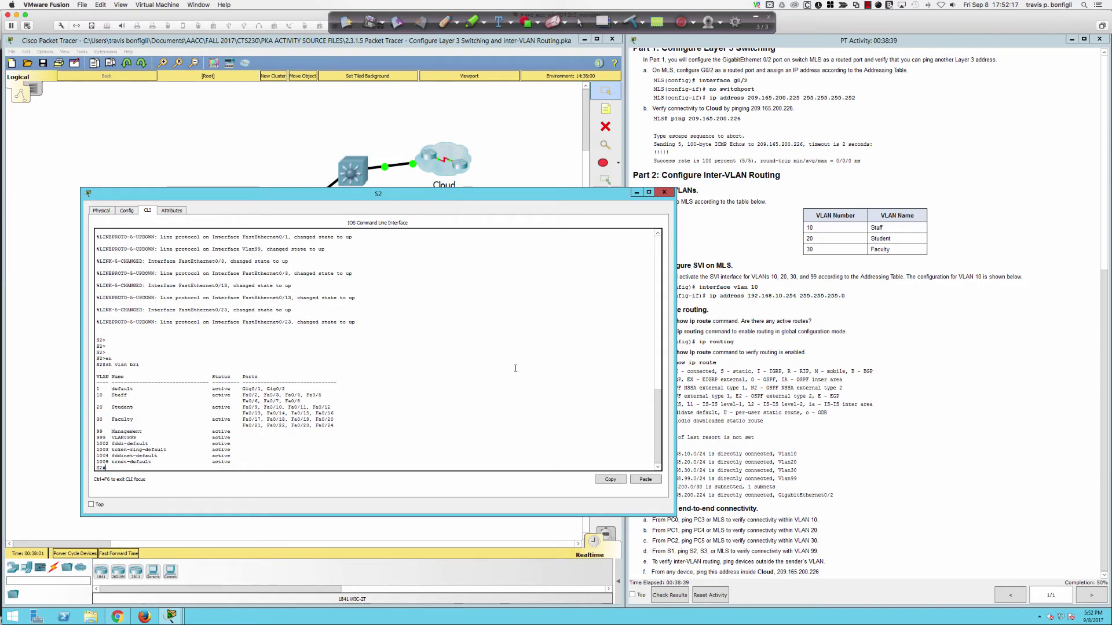
click(637, 193)
Step: List the VLANs on S1 from interface configuration mode with do sh vlan bri, and minimize its window
click(302, 223)
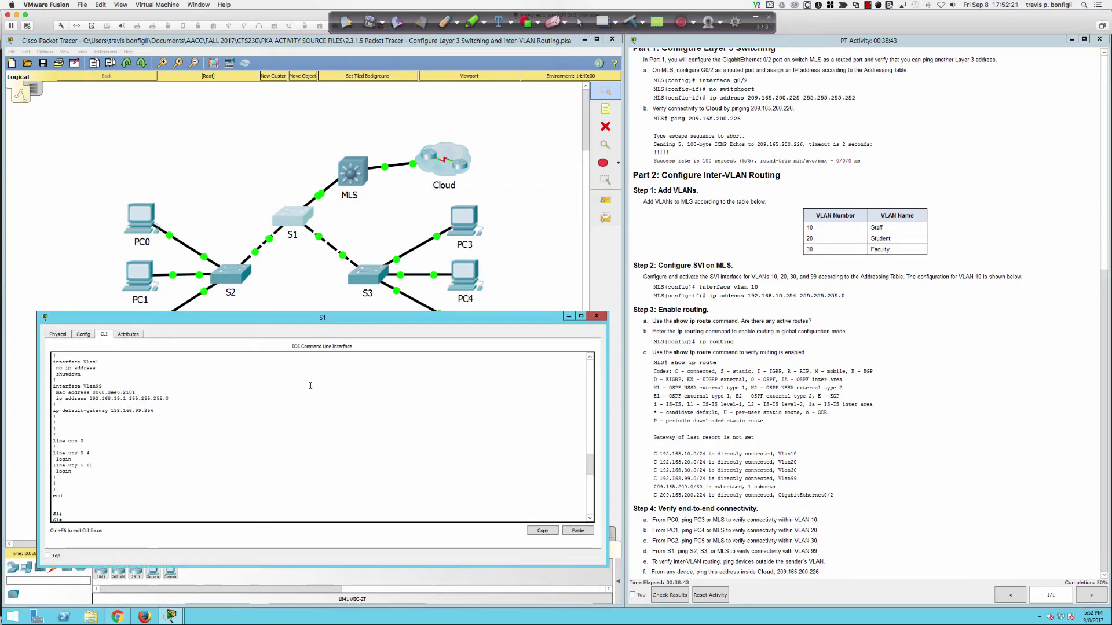
text(sh vla)
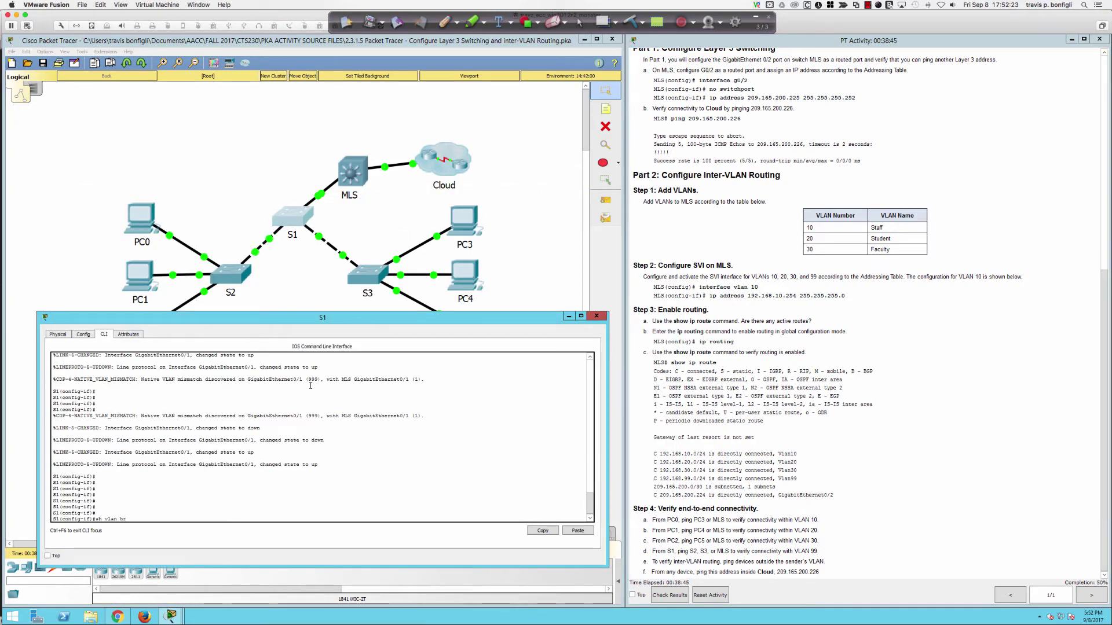
text(n br)
key(Return)
text(do sh vlan bri)
key(Return)
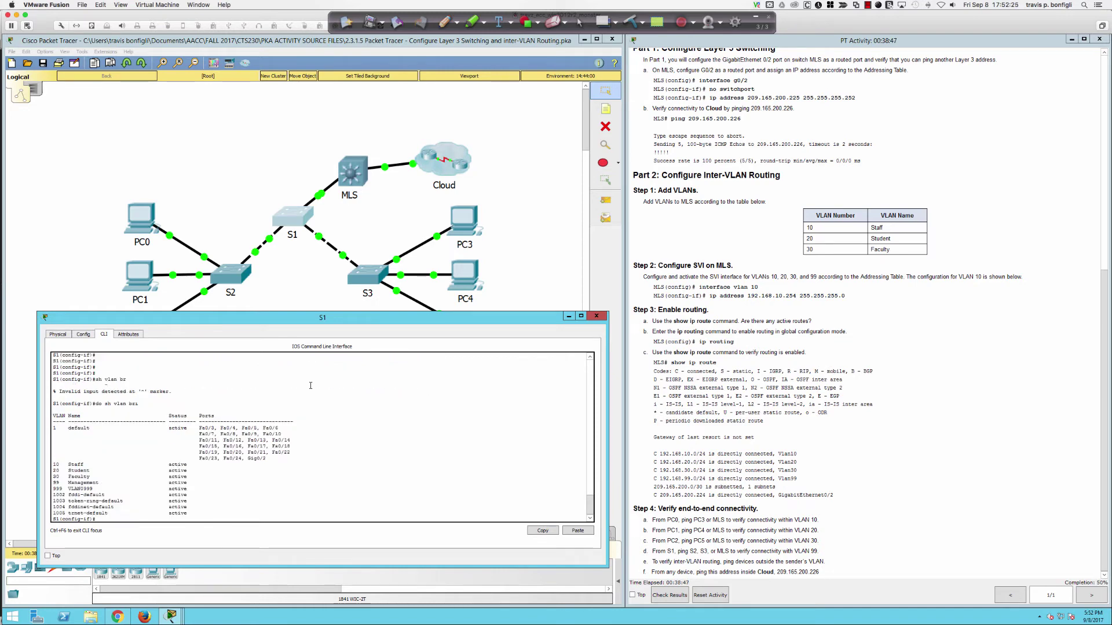
click(569, 317)
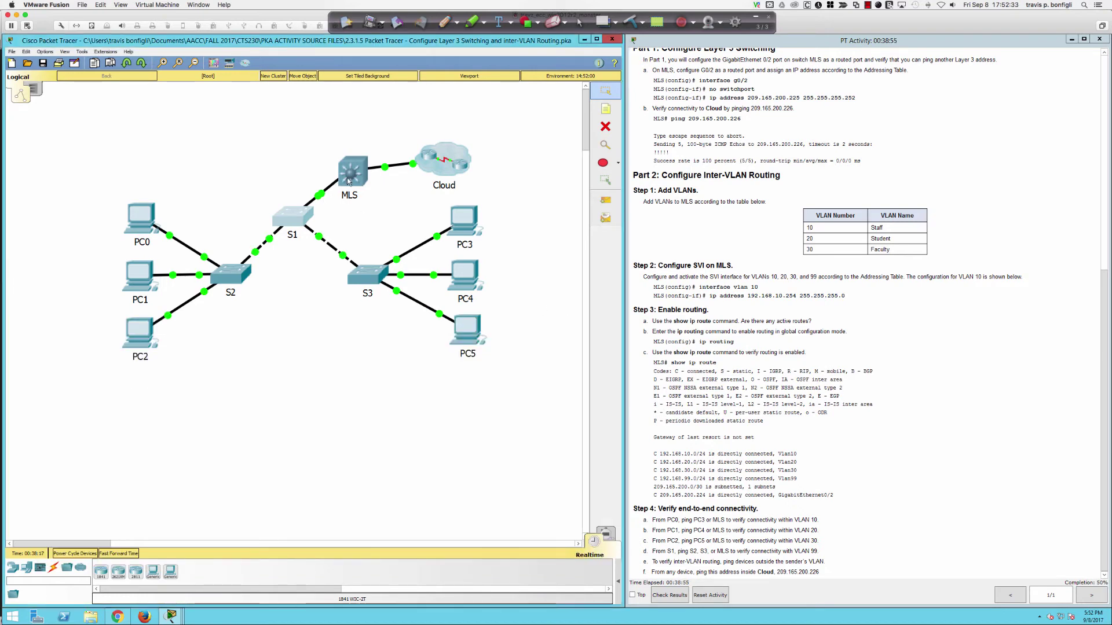
Step: List the VLANs on MLS from global configuration mode with do sh vlan bri
click(349, 180)
text(do sh vlan bri)
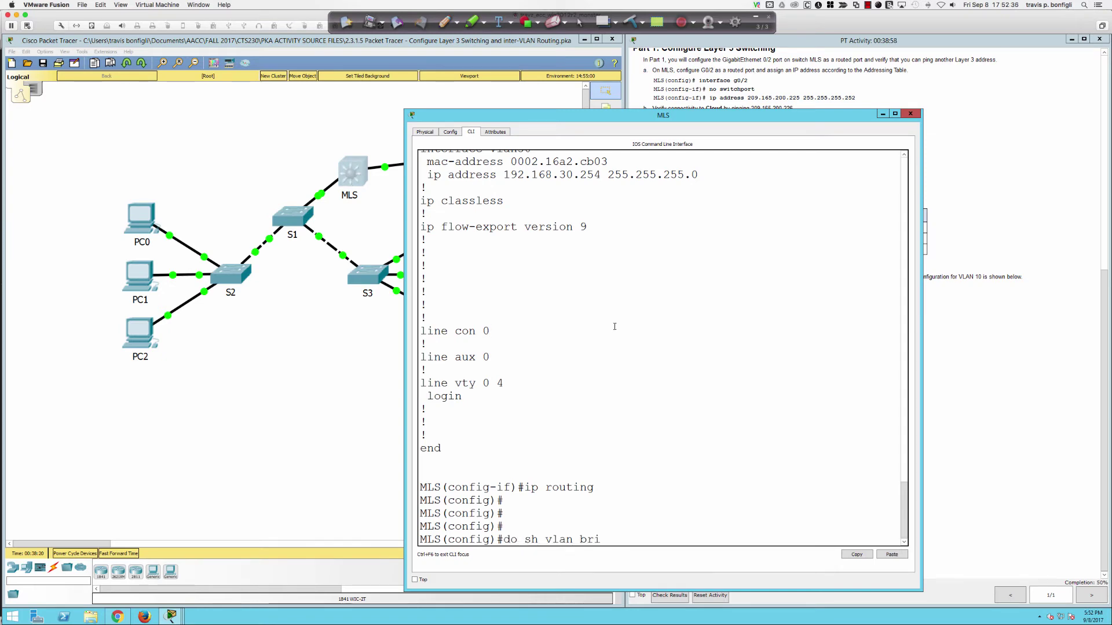
key(Return)
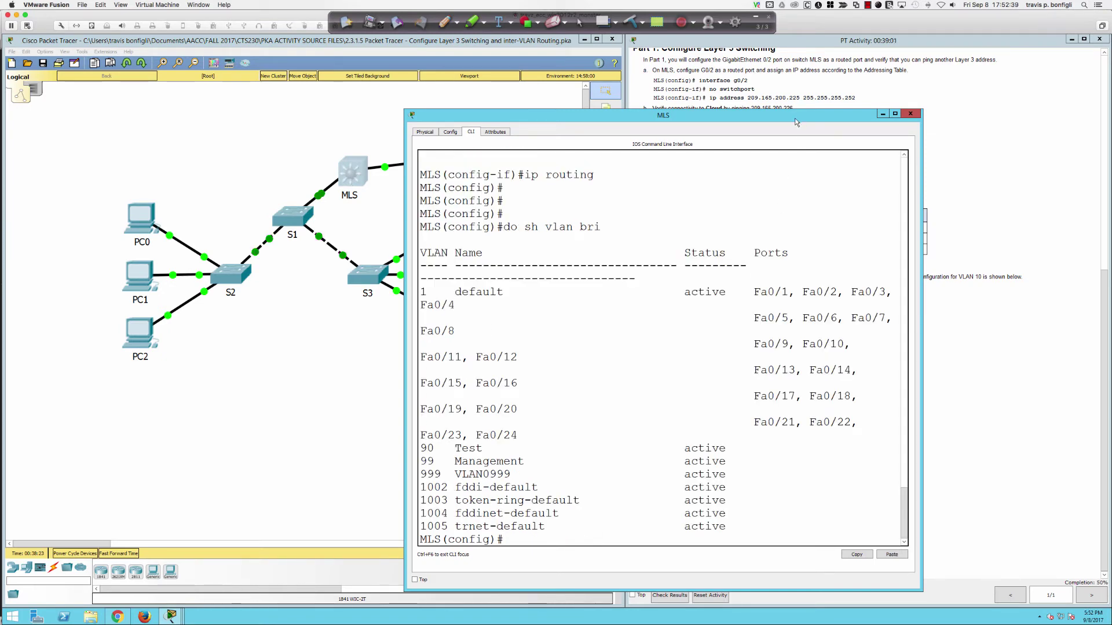
Step: Move the MLS window aside and highlight the Part 2 Step 1 instruction on adding VLANs to MLS
drag(797, 116, 545, 125)
click(894, 322)
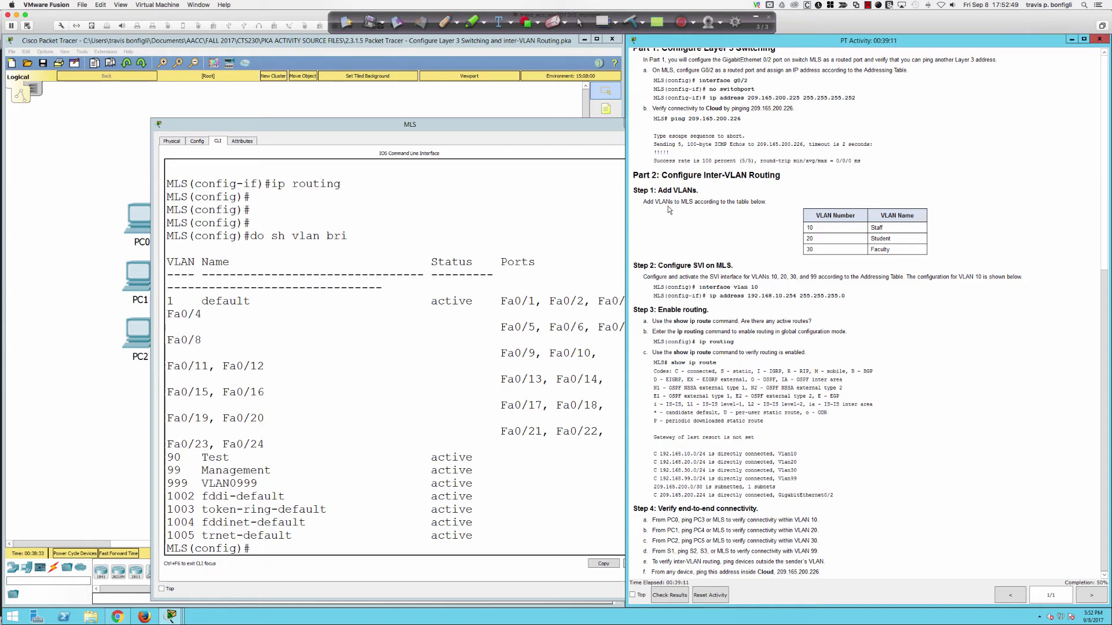
drag(643, 201, 766, 201)
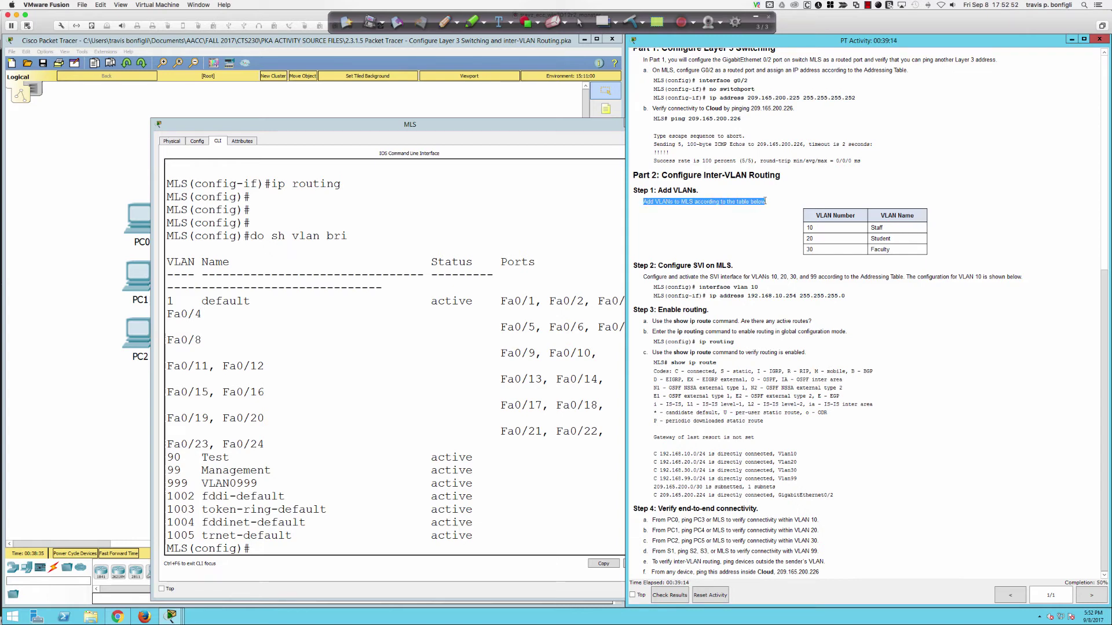
Step: Return to a fresh MLS configuration prompt and create VLAN 10
click(370, 421)
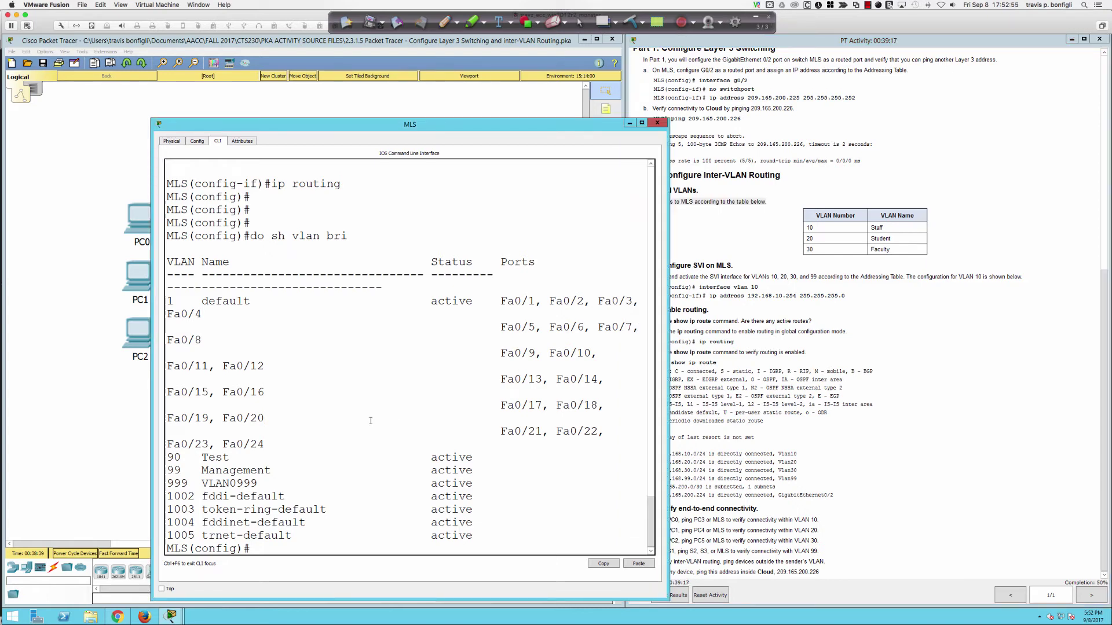
key(Return)
key(Return)
key(Return)
key(Return)
key(Return)
key(Return)
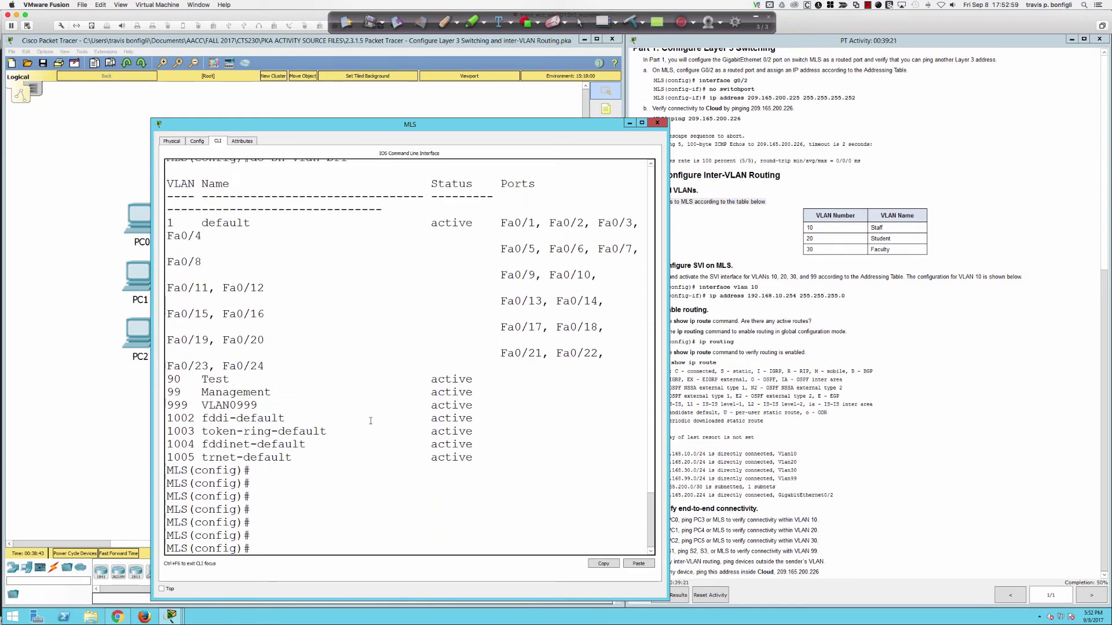
text(vlan 10)
key(Return)
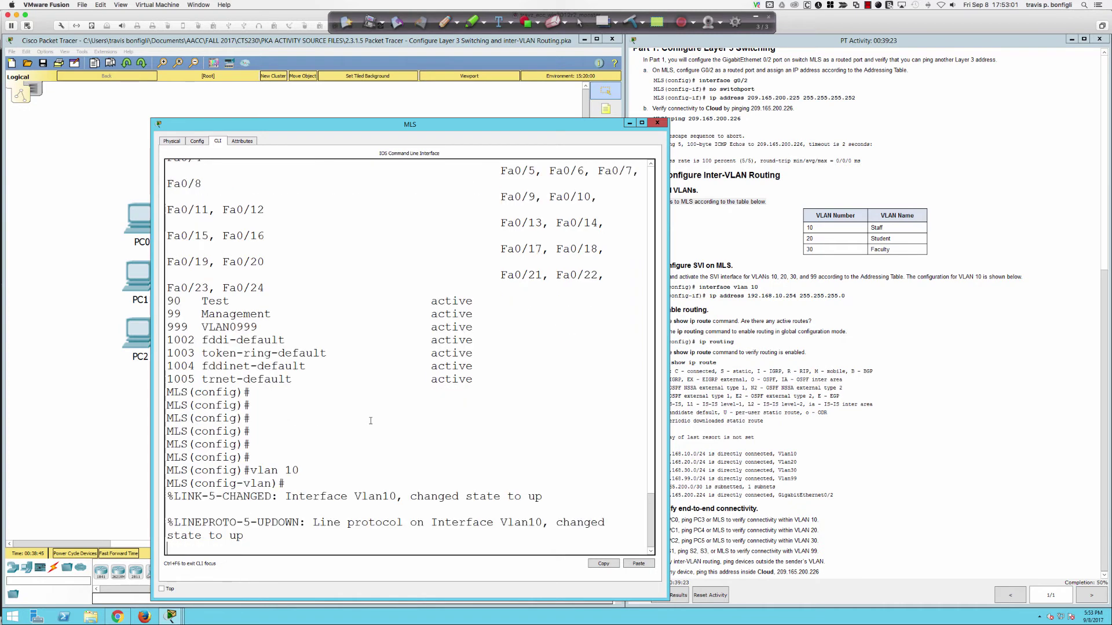
Step: Name VLAN 10 Staff, and create VLAN 20 with the name Student on MLS
text(name Staff)
key(Return)
text(vlan)#vlan 2)
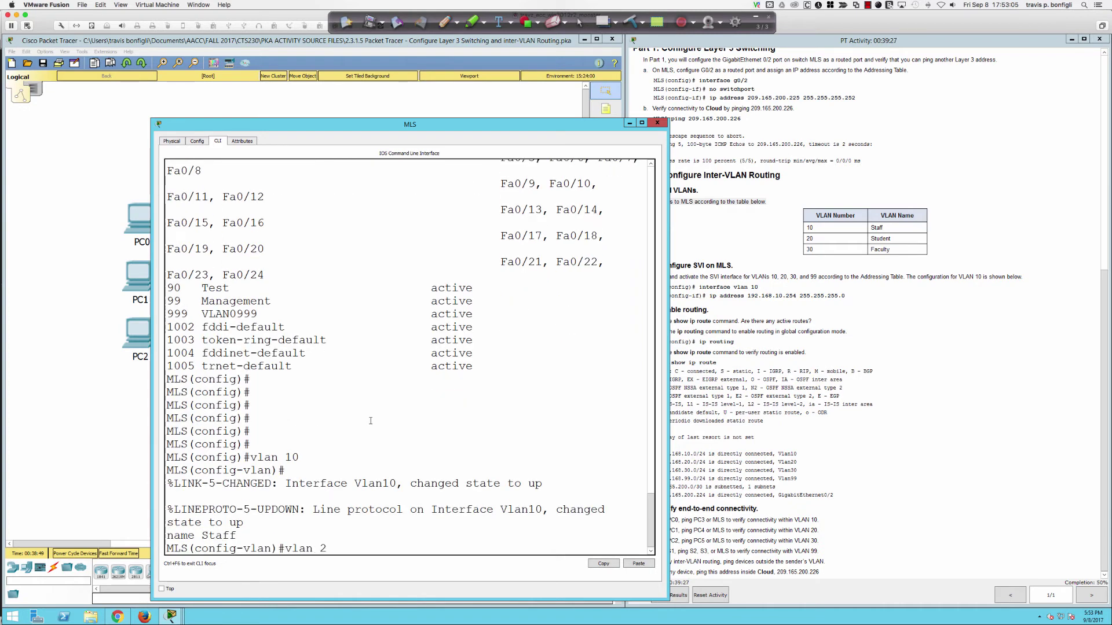
text(0)
key(Return)
text(name Student)
key(Return)
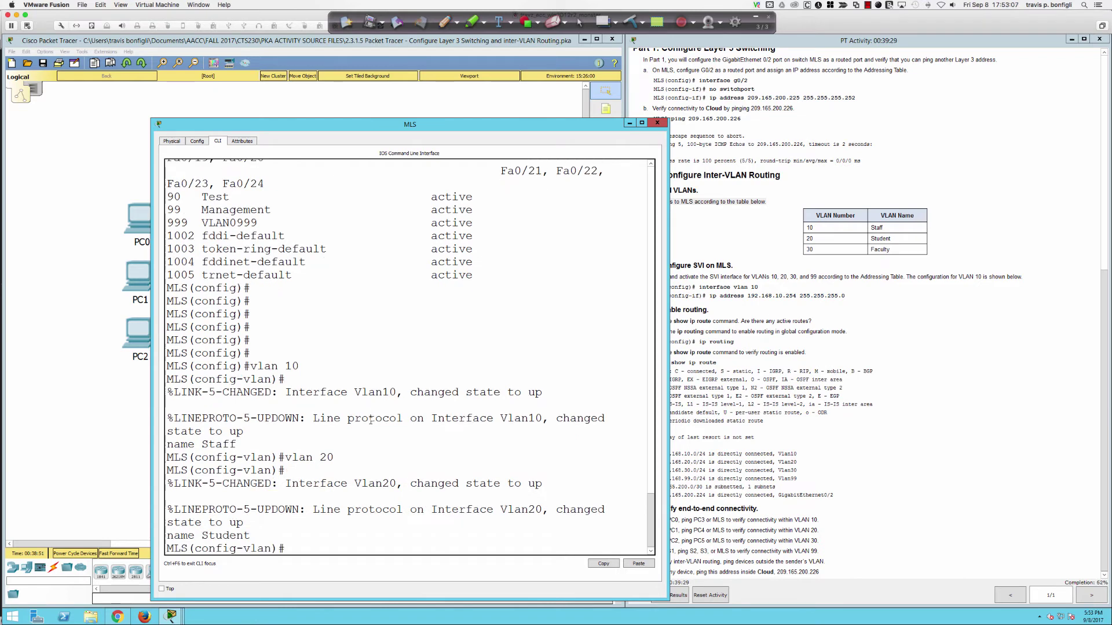
Step: Create VLAN 30 with the name Faculty on MLS, and return to global configuration mode
text(vlan 30)
key(Return)
text(name Faculty)
key(Return)
key(Return)
key(Return)
key(Return)
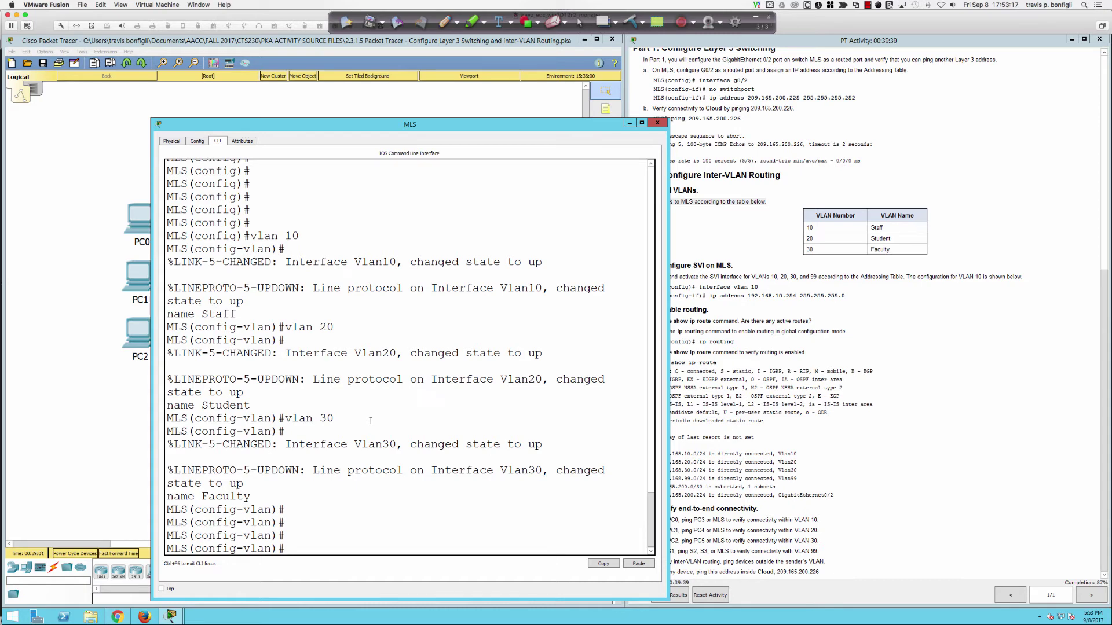
text(exit)
key(Return)
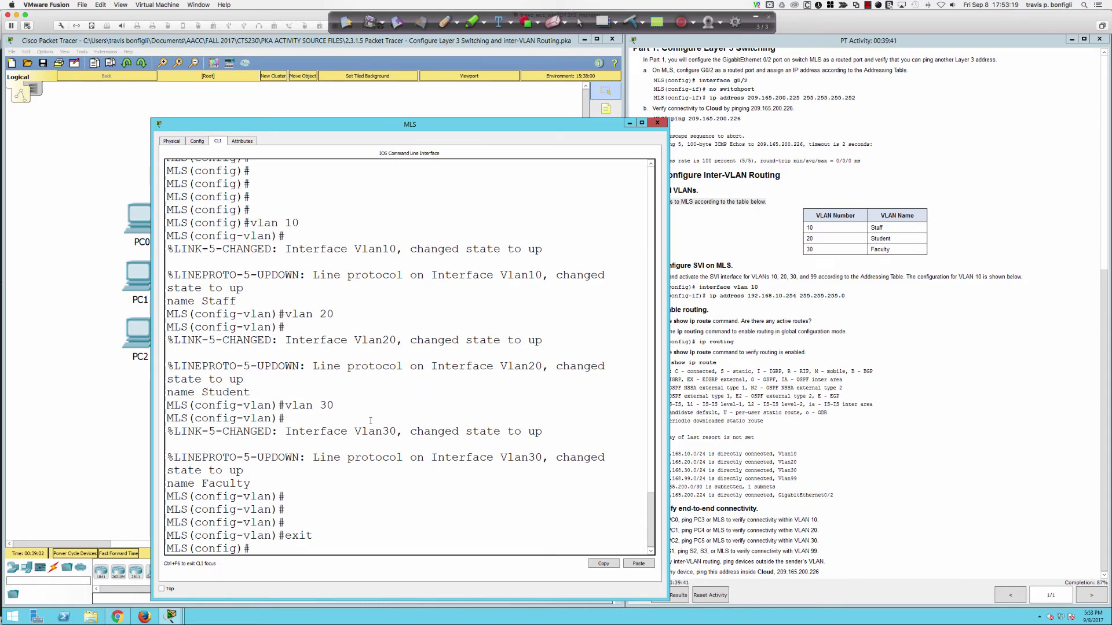
Step: Disable IP routing on MLS, and ping the VLAN 10 gateway 192.168.10.254 from PC0
text(no ip routing)
key(Return)
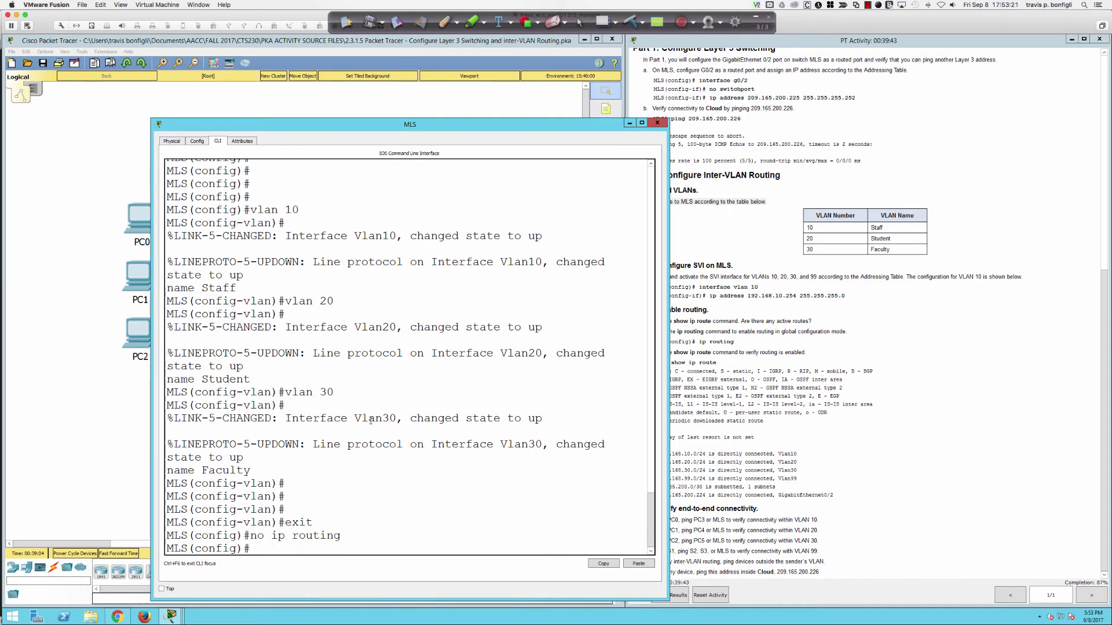
click(52, 249)
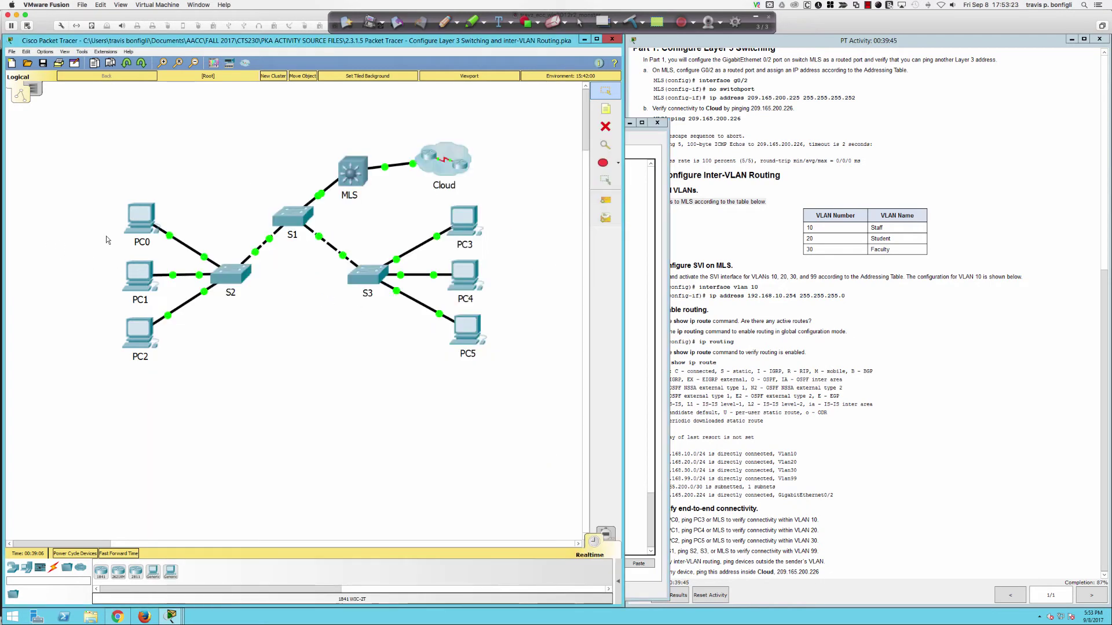
click(137, 220)
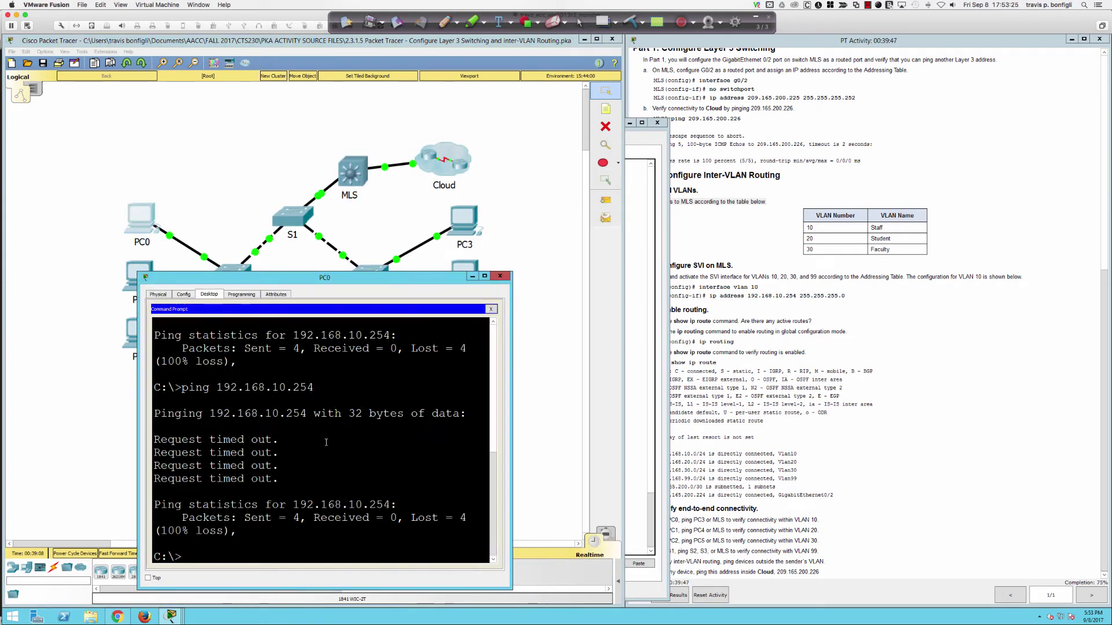
key(Up)
key(Return)
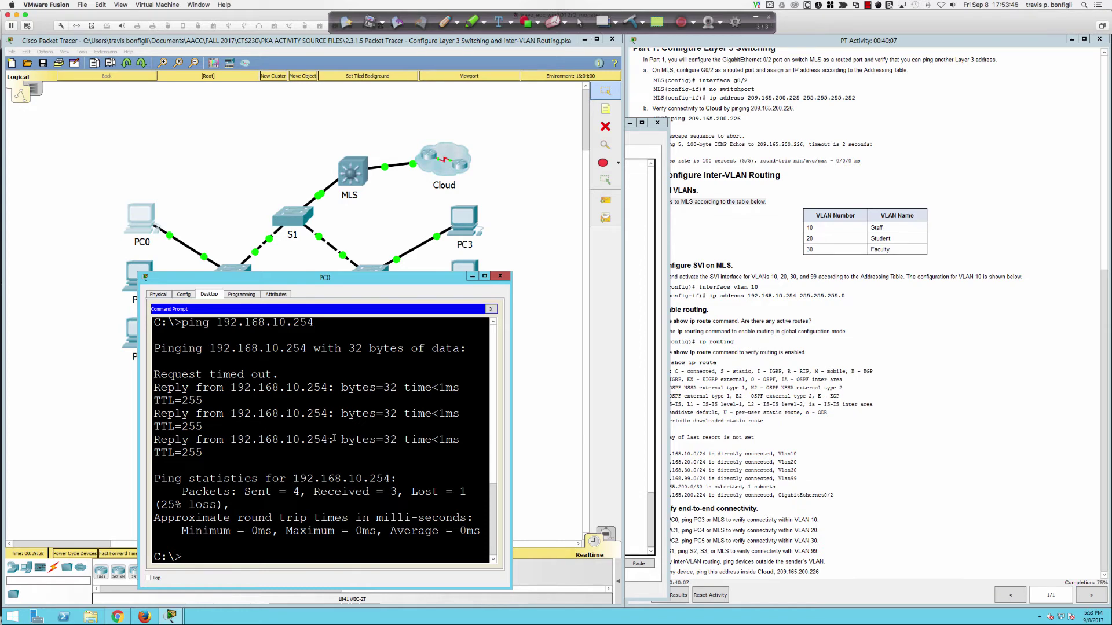
Step: Re-enable IP routing on MLS with ip routing
click(353, 172)
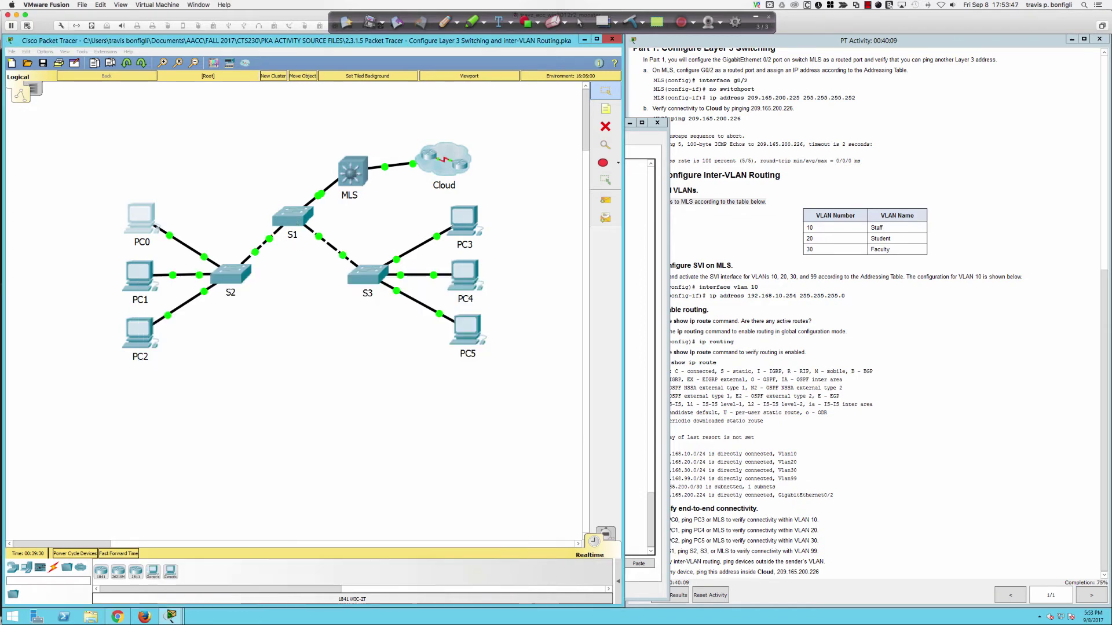
text(ip routing)
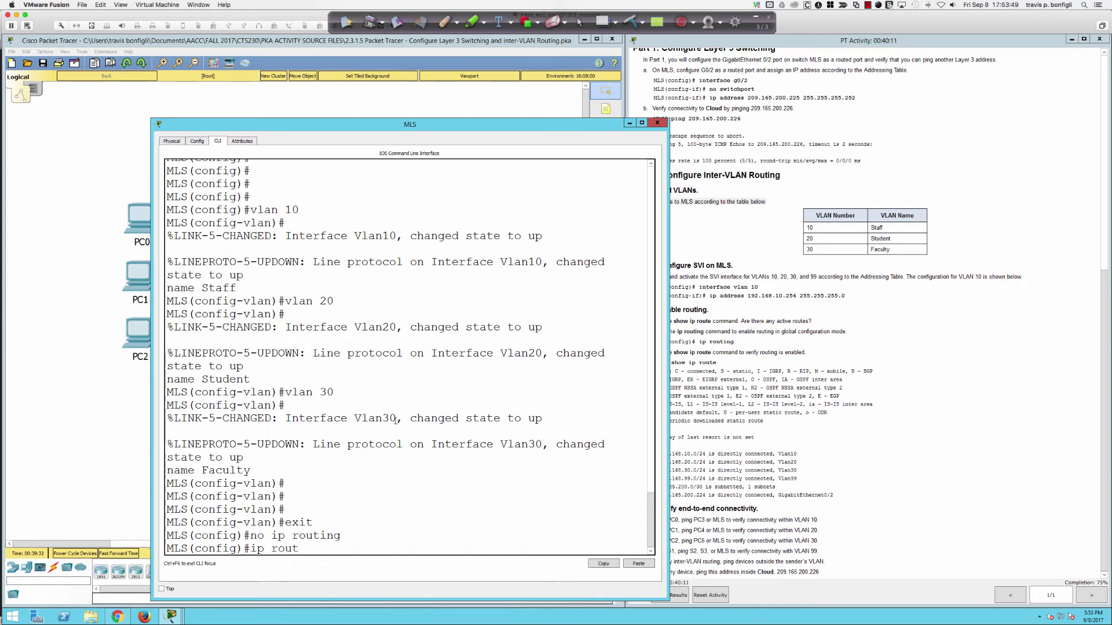
key(Return)
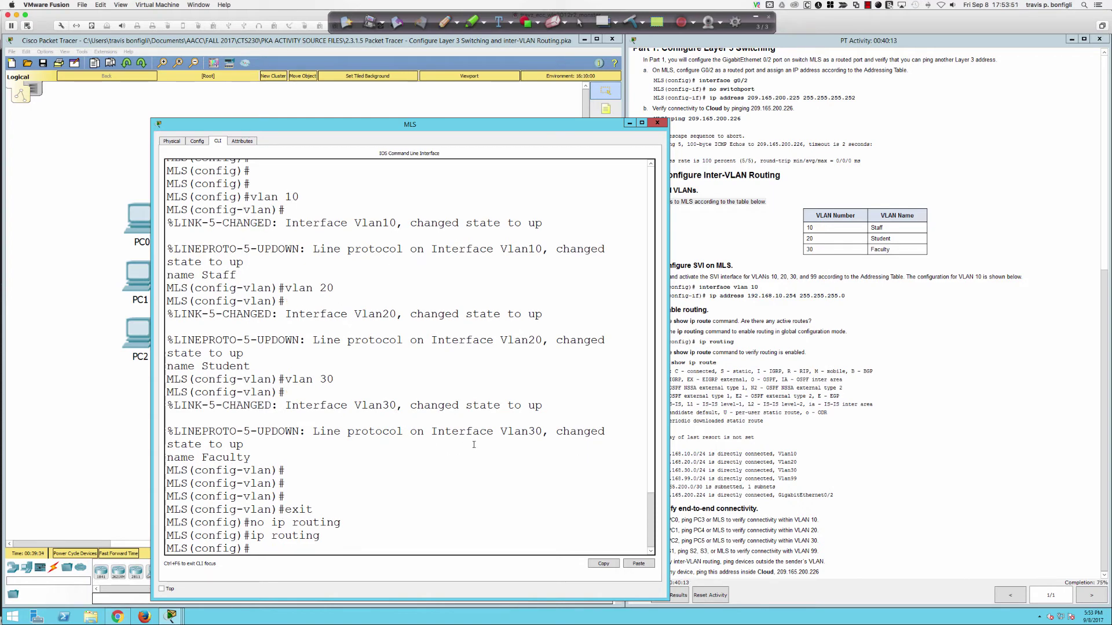
Step: Consult the addressing table, ping PC1 at 192.168.20.1 from PC0's command prompt, and close the PC0 window
scroll(785, 452, up, 6)
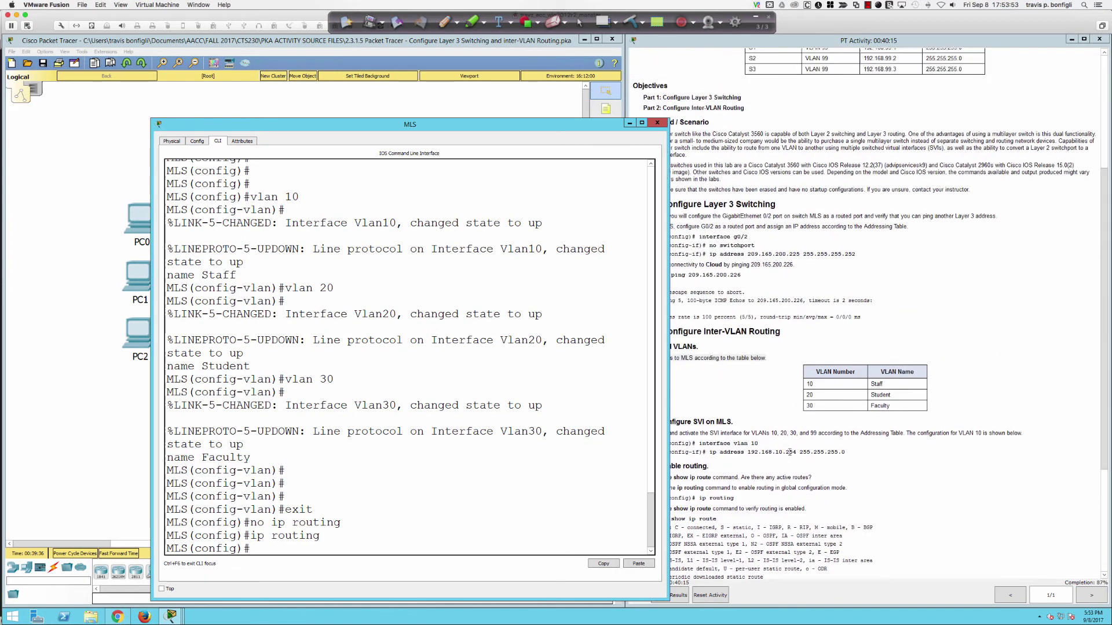
scroll(399, 379, up, 1)
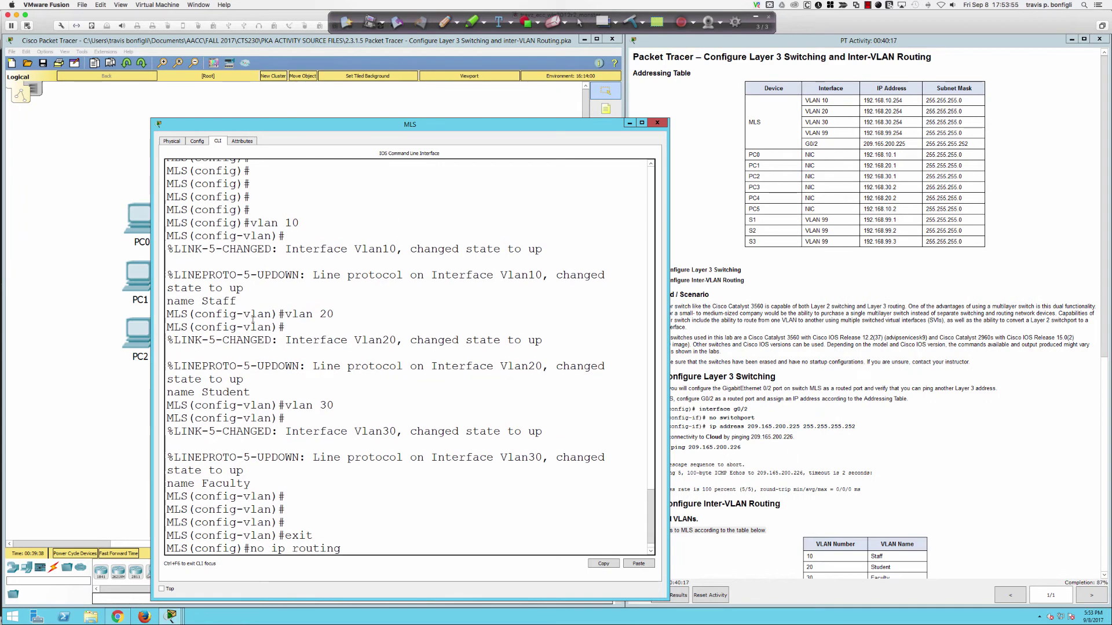
click(629, 122)
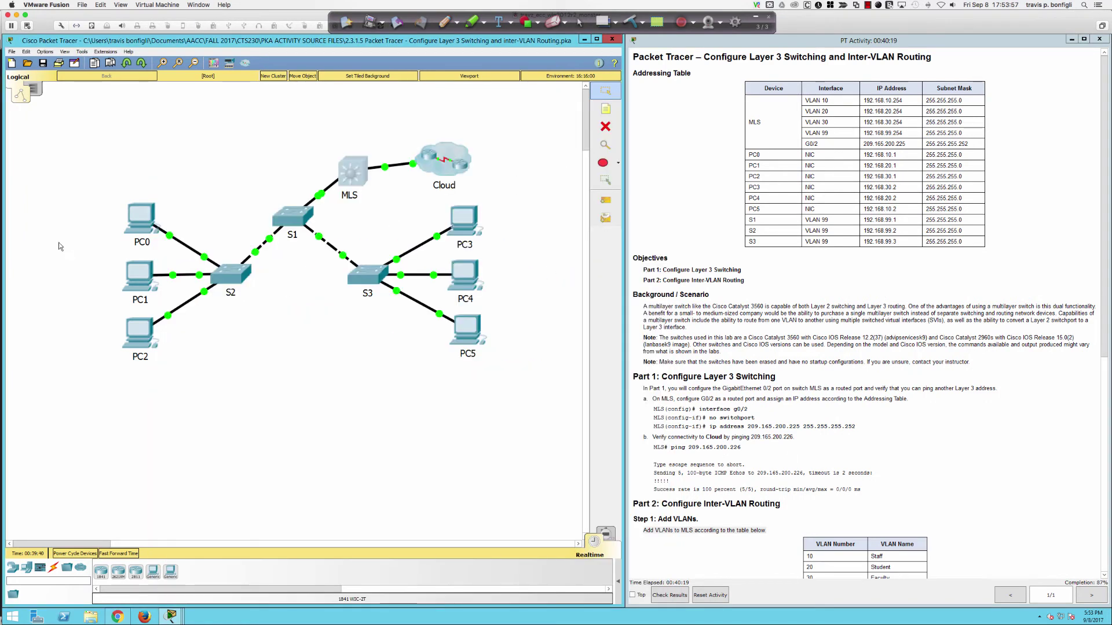
click(128, 223)
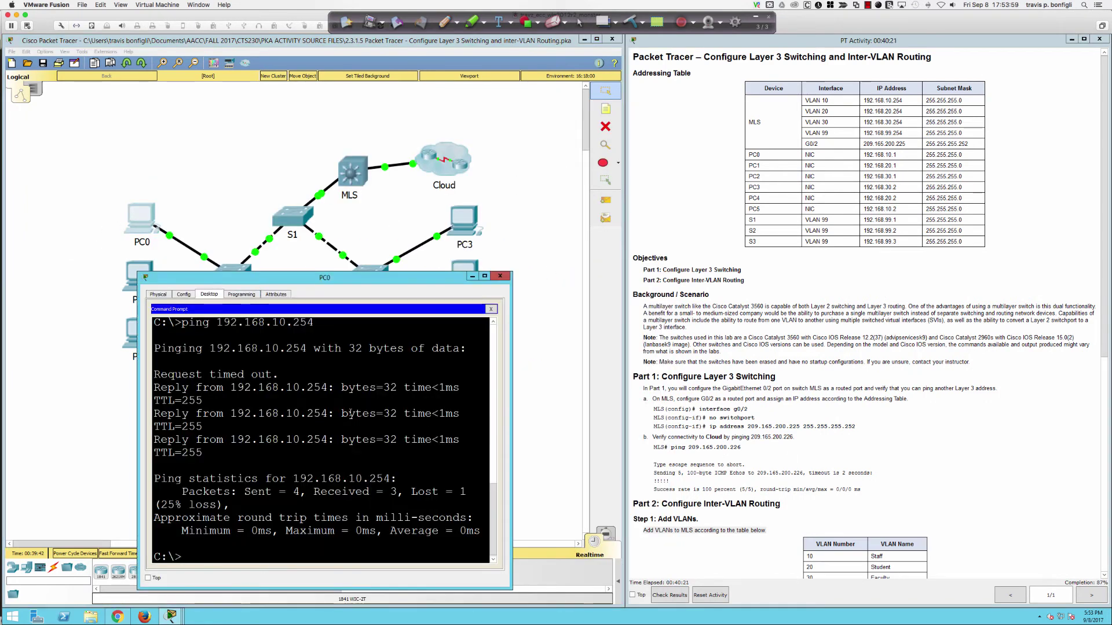
key(Return)
key(Return)
key(Return)
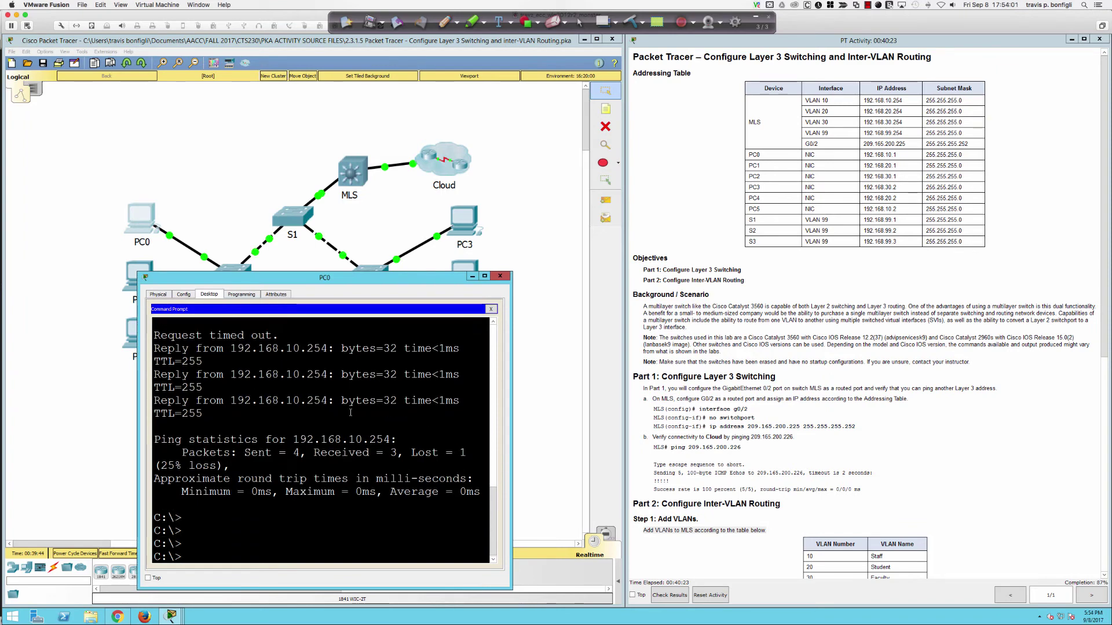
text(ping)
text(192.168.20.1)
key(Return)
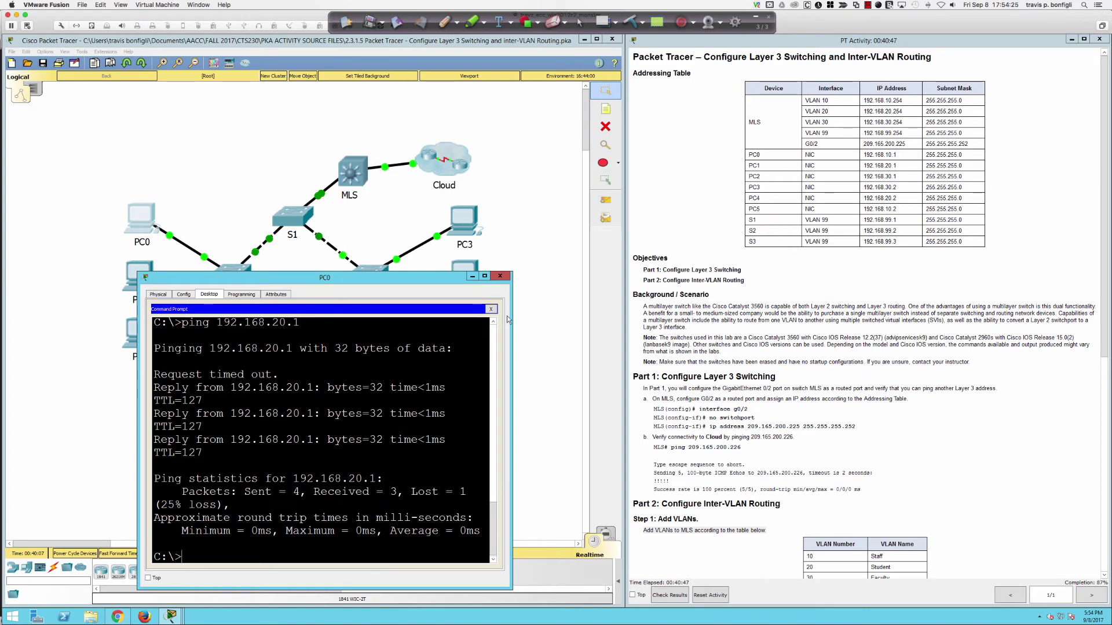
click(500, 276)
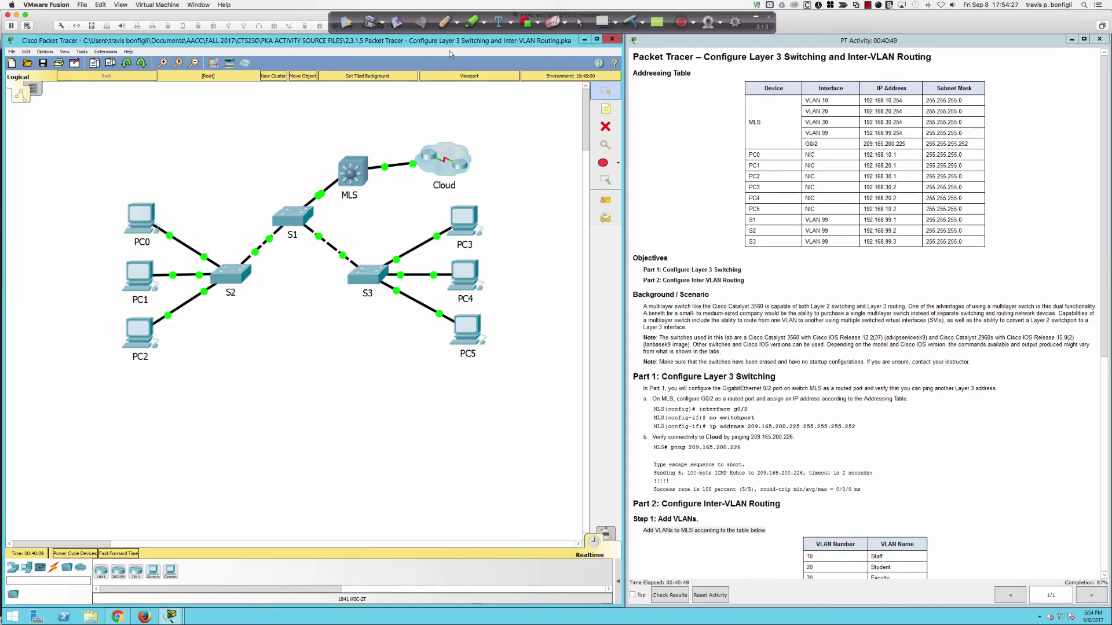
Step: Switch to the Ink2Go pen and annotate the topology with a red dot on PC0 and an arrow to MLS labelled SVI 10
click(445, 24)
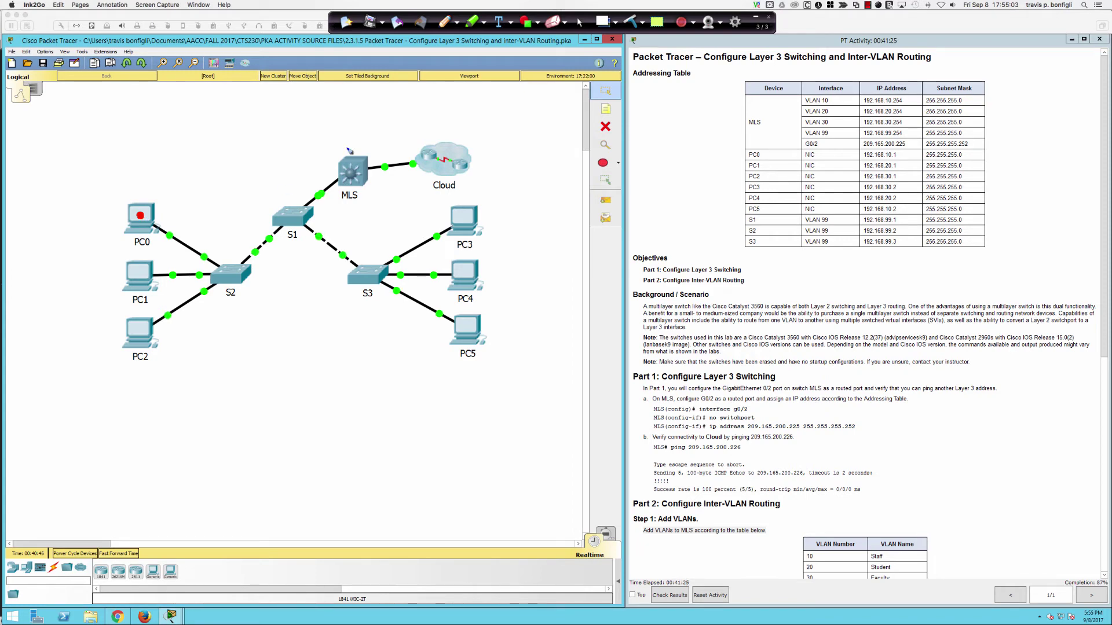
drag(352, 139, 350, 165)
mouse_move(343, 114)
mouse_down()
mouse_move(341, 123)
mouse_move(357, 110)
mouse_move(361, 120)
mouse_move(371, 108)
mouse_move(366, 132)
mouse_move(374, 122)
mouse_up()
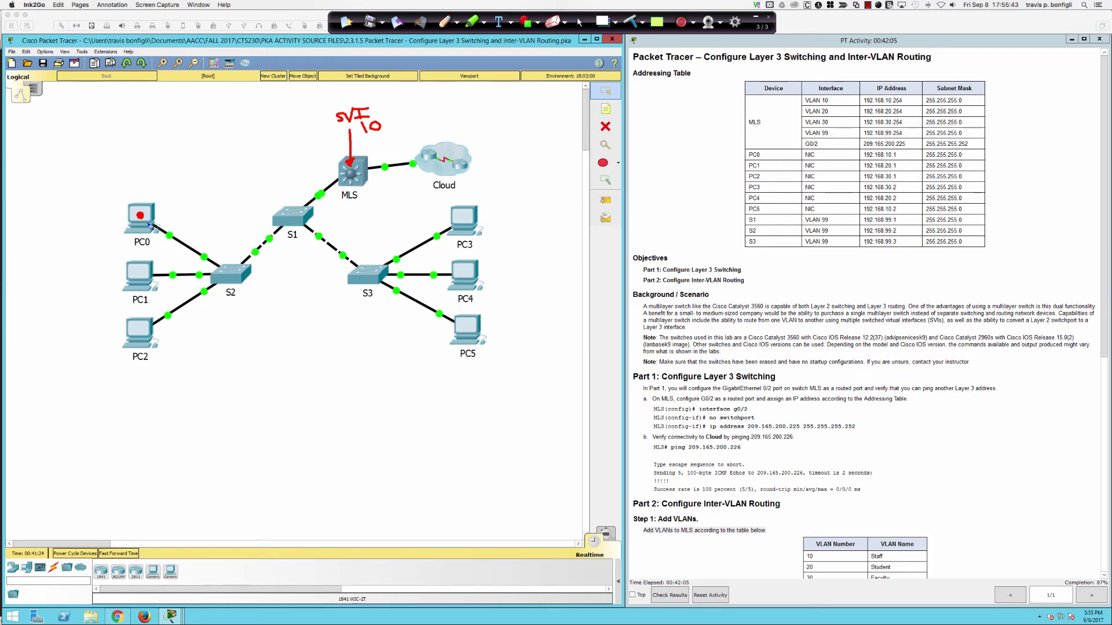
Step: Draw the traffic path from PC0 through S2 and S1 to MLS and back down to PC2, and clear the annotations
mouse_move(139, 215)
mouse_down()
mouse_move(196, 264)
mouse_move(231, 271)
mouse_move(345, 189)
mouse_up()
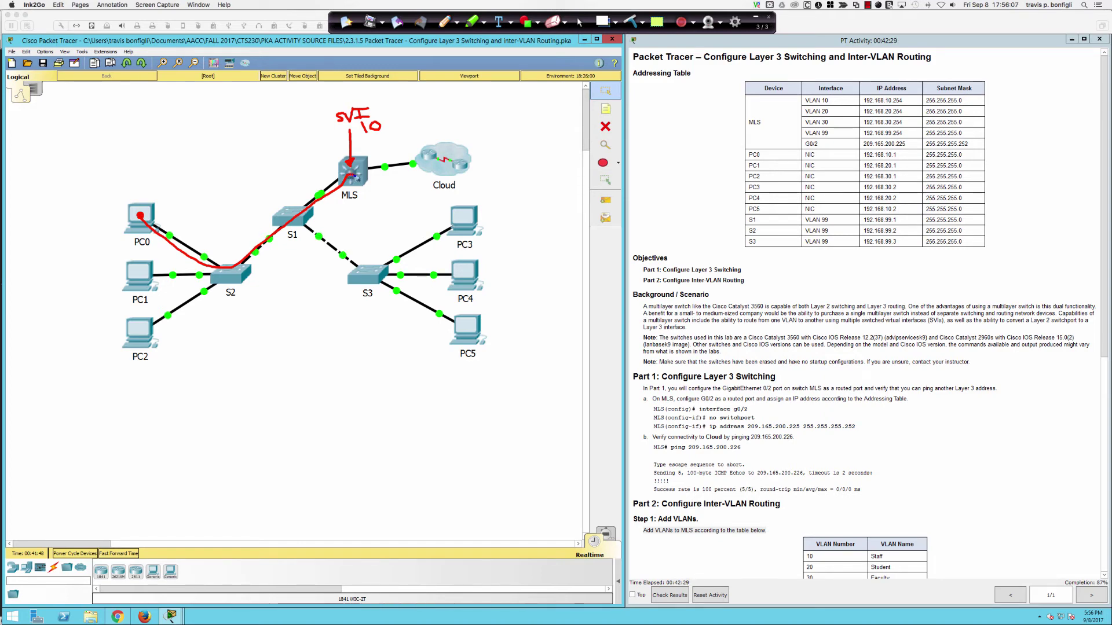
mouse_move(356, 177)
mouse_down()
mouse_move(318, 242)
mouse_move(362, 263)
mouse_up()
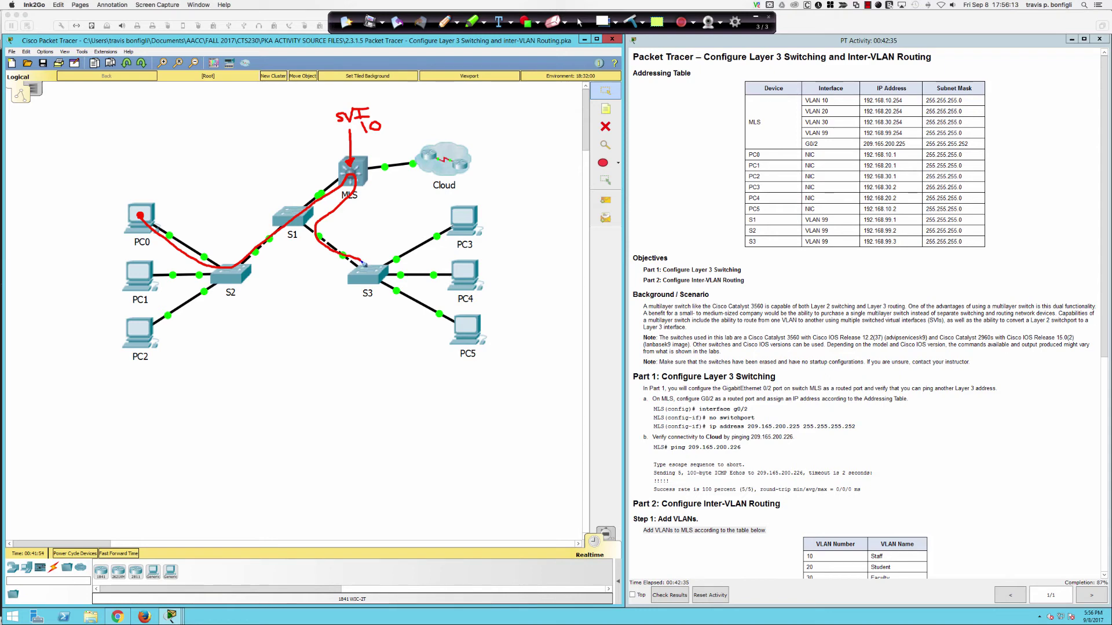
mouse_move(363, 264)
mouse_down()
mouse_move(263, 274)
mouse_move(164, 327)
mouse_move(185, 334)
mouse_up()
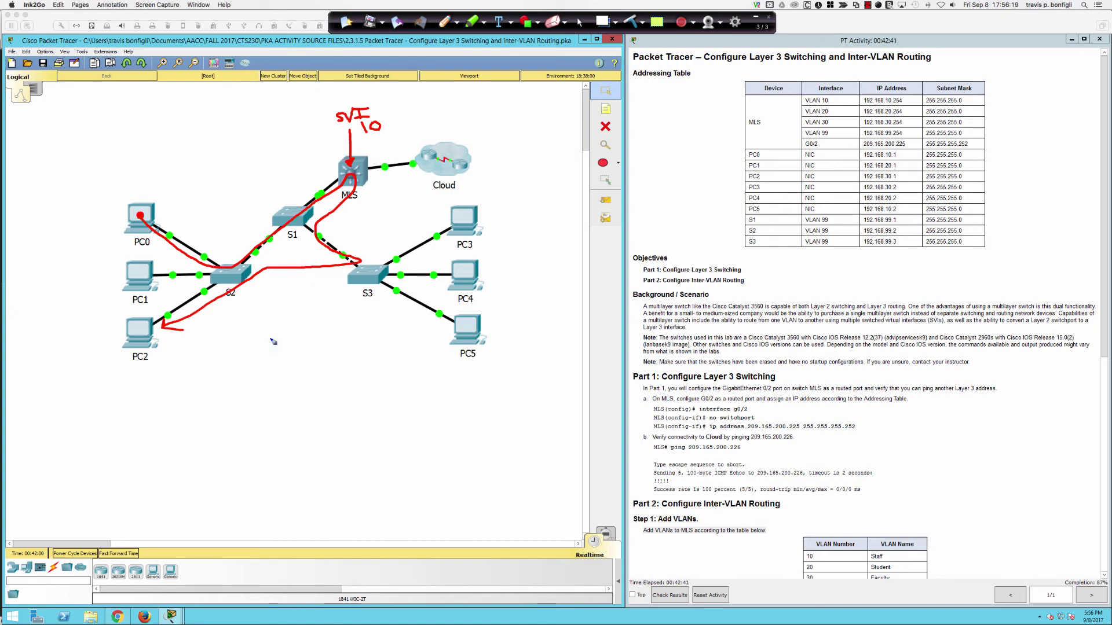
mouse_move(346, 236)
mouse_down()
mouse_move(334, 267)
mouse_move(371, 261)
mouse_move(328, 268)
mouse_up()
drag(335, 208, 166, 322)
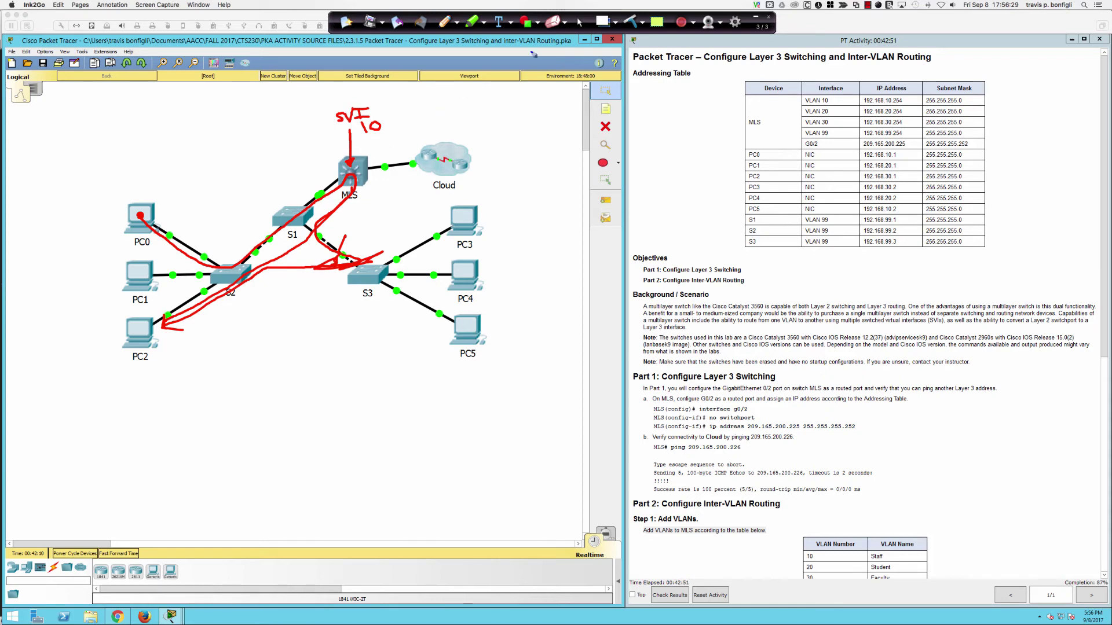
click(629, 22)
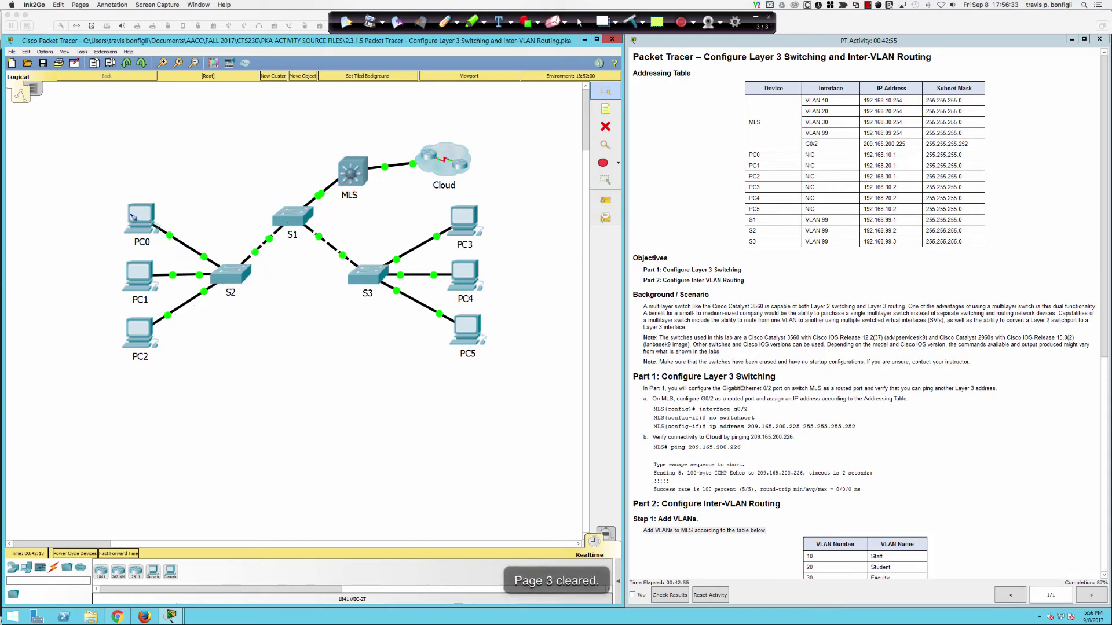
Step: Draw the direct path from PC0 through S2 to PC2, label S2 as L2, and clear the annotations
mouse_move(130, 215)
mouse_down()
mouse_move(220, 268)
mouse_move(206, 298)
mouse_move(158, 315)
mouse_move(177, 326)
mouse_up()
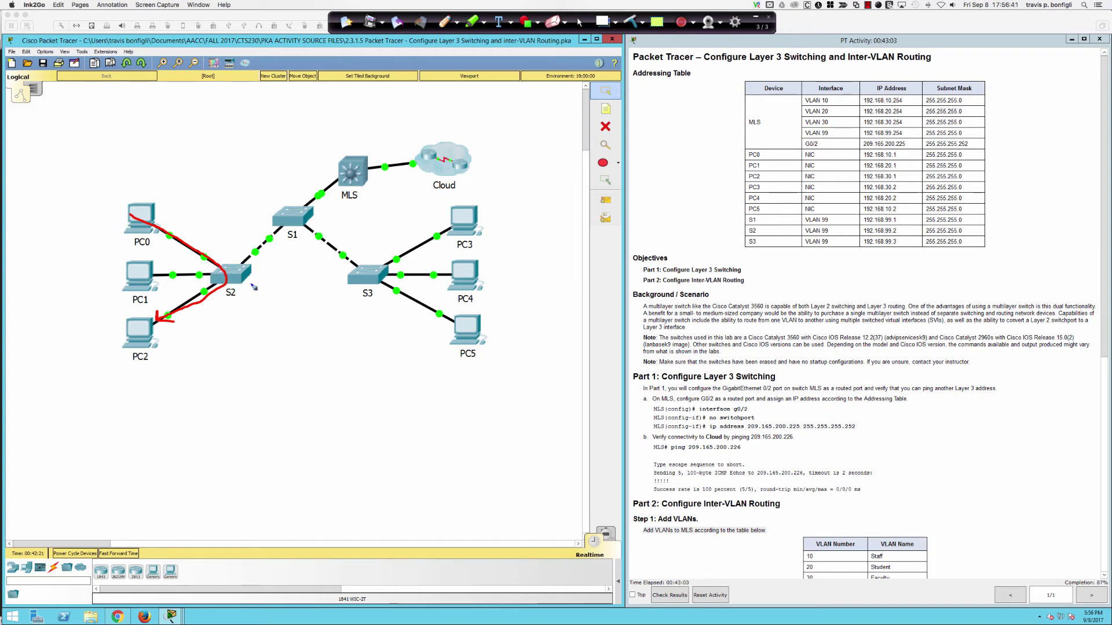
mouse_move(251, 285)
mouse_down()
mouse_move(260, 296)
mouse_move(267, 285)
mouse_move(263, 297)
mouse_move(276, 293)
mouse_up()
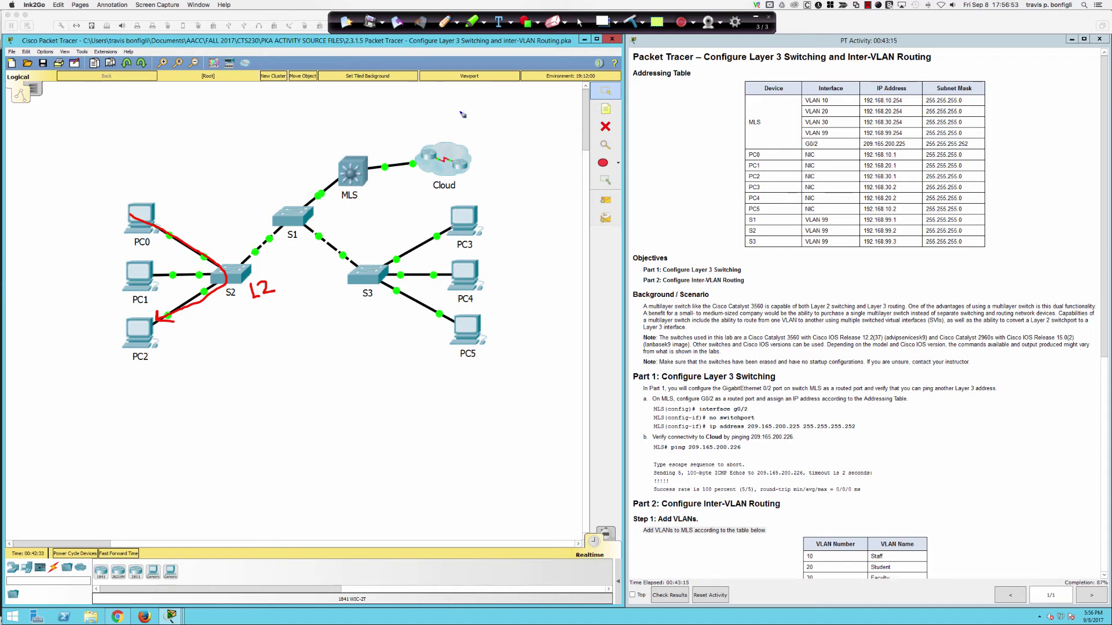
click(630, 22)
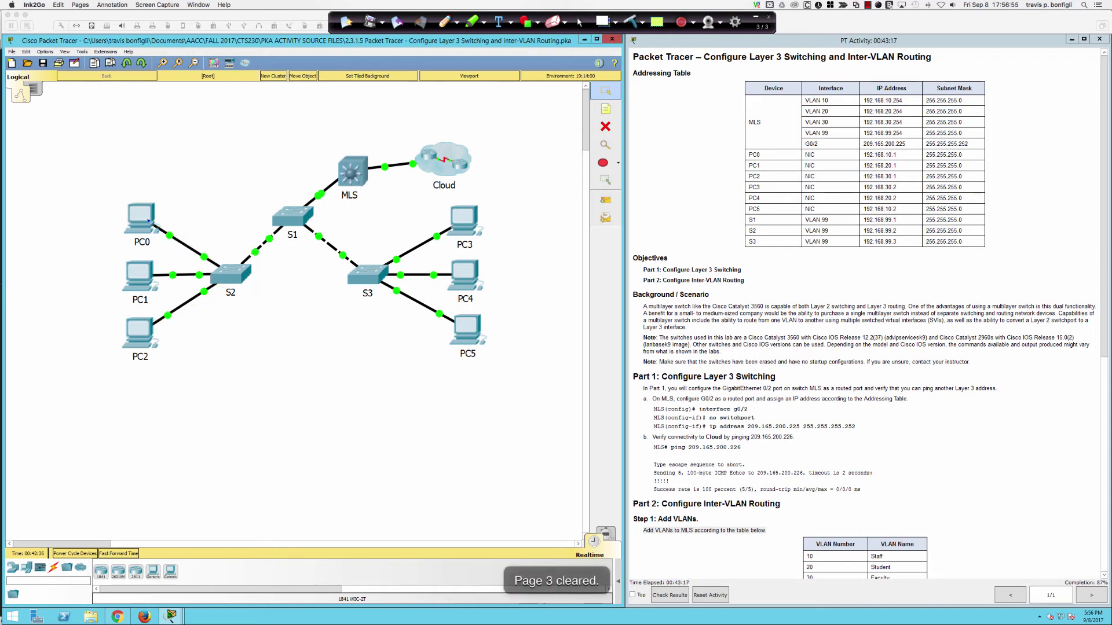
Step: Draw the PC0 to PC1 path first directly through S2 and then through MLS, clearing the annotations after each
mouse_move(143, 220)
mouse_down()
mouse_move(213, 256)
mouse_move(140, 283)
mouse_move(150, 289)
mouse_up()
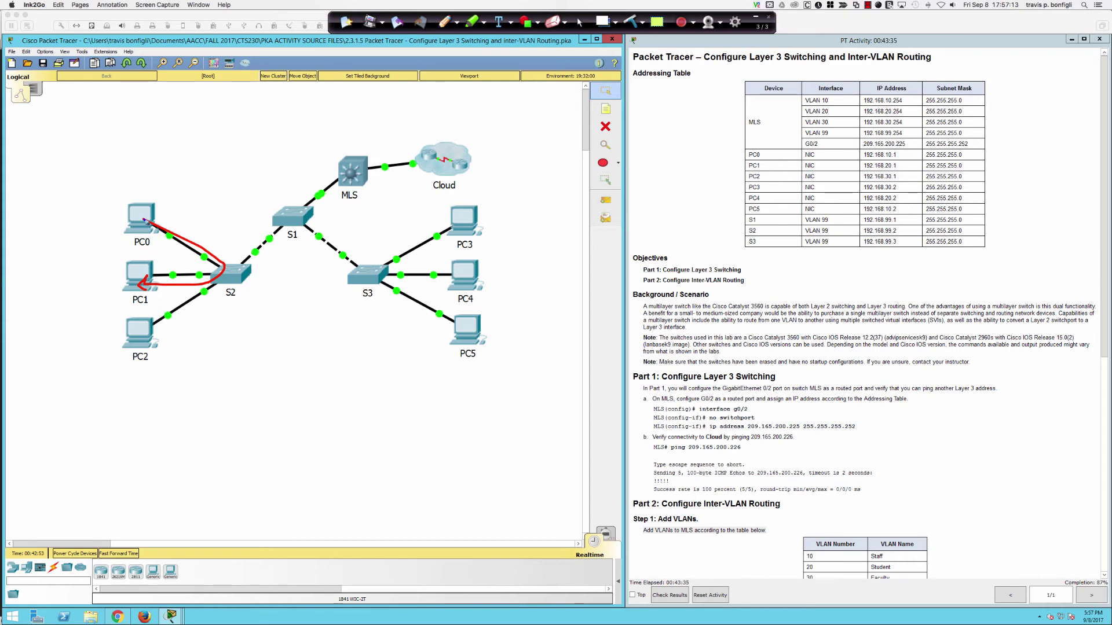
click(630, 21)
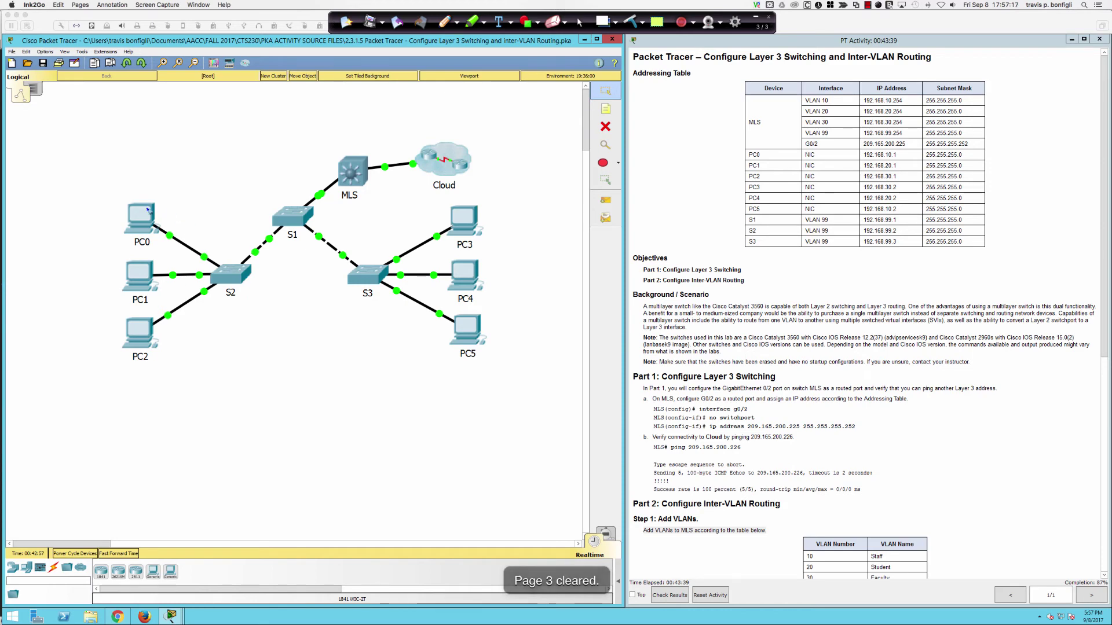
mouse_move(140, 207)
mouse_down()
mouse_move(206, 257)
mouse_move(256, 250)
mouse_move(338, 181)
mouse_move(354, 183)
mouse_move(265, 266)
mouse_move(242, 277)
mouse_move(173, 273)
mouse_up()
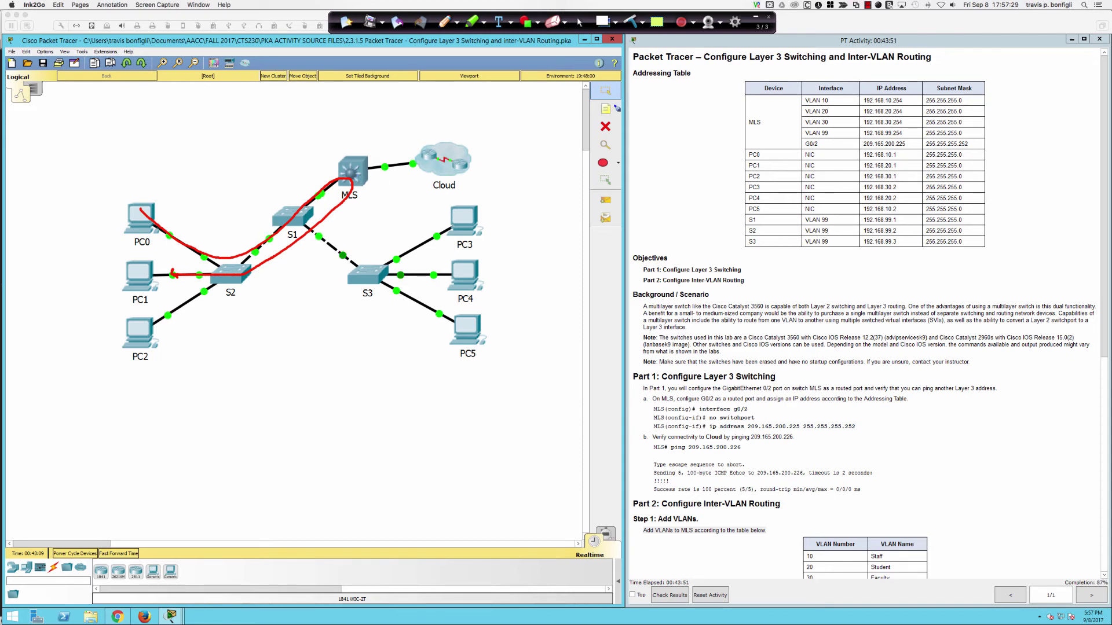
key(Delete)
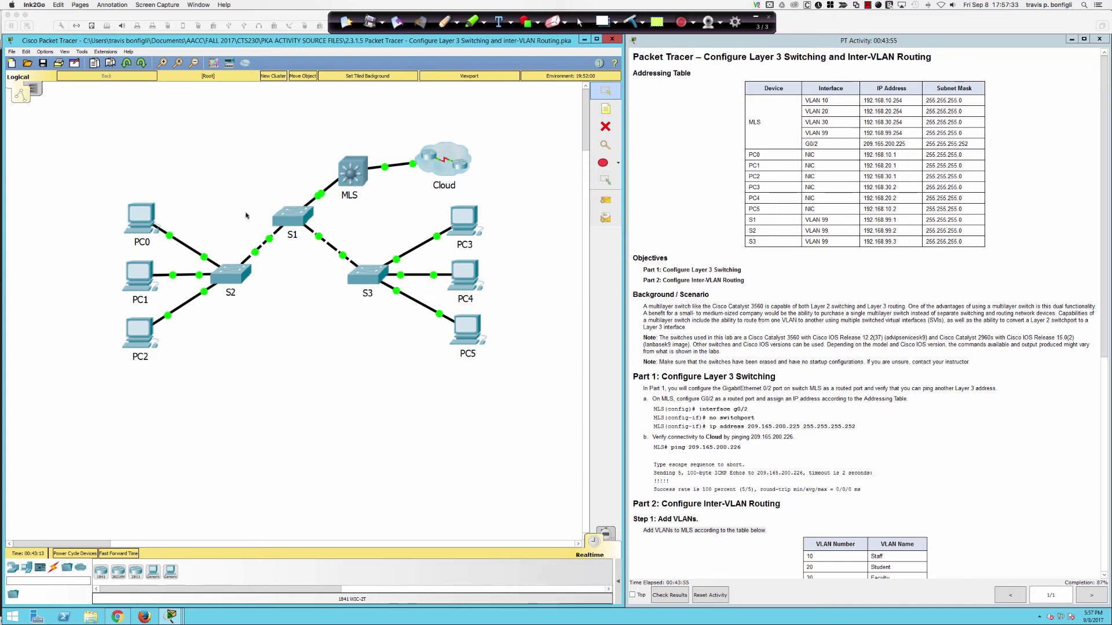
Step: Ping PC4 at 192.168.20.2 from PC0's command prompt
click(558, 334)
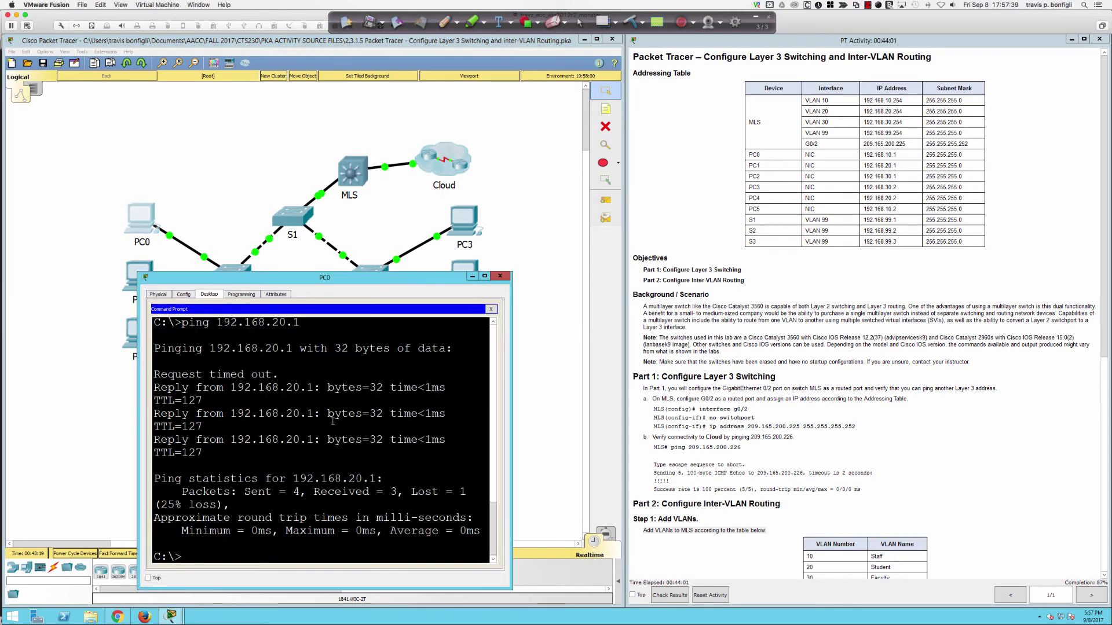
text(ping 192.168.)
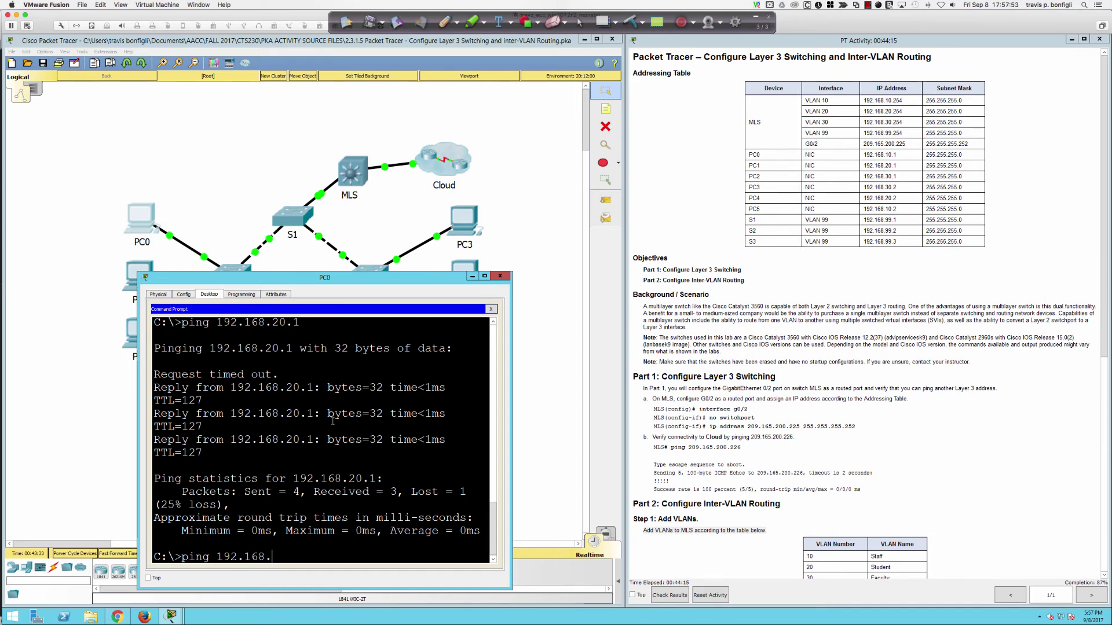
text(20.2)
key(Return)
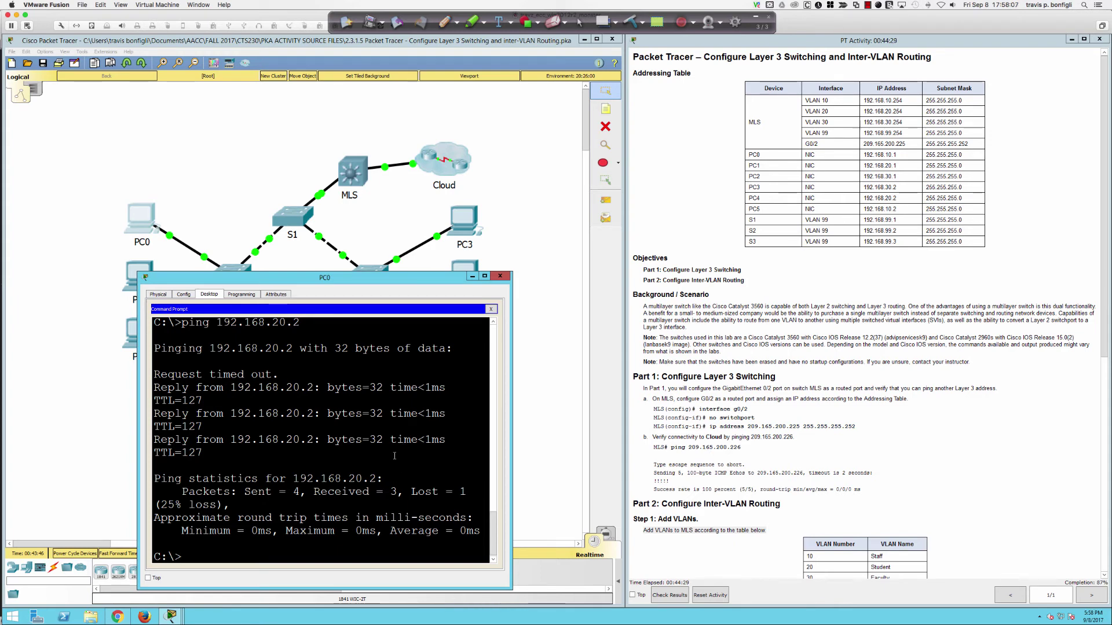
Step: Draw the traffic path from PC0 through S2 and S1 to MLS and back down through S1 and S3 to PC4
click(500, 276)
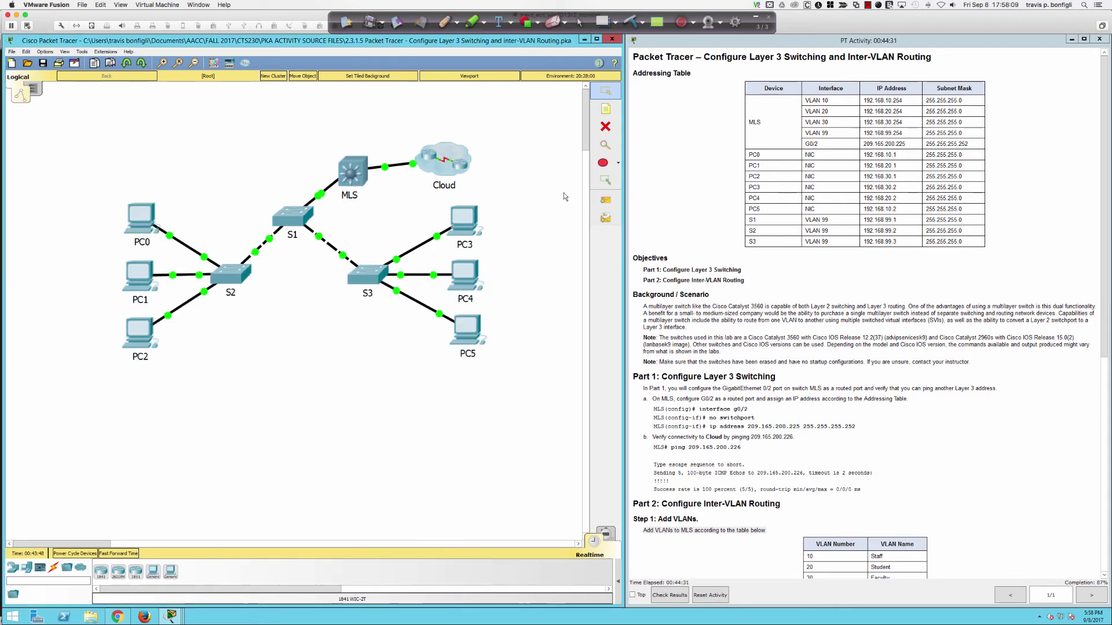
click(444, 22)
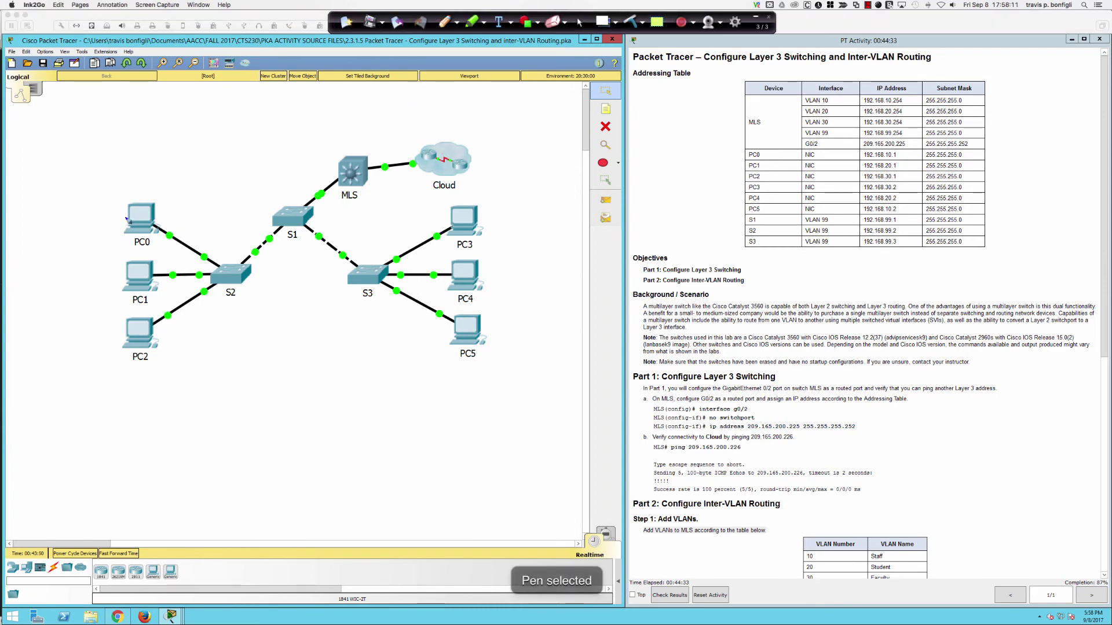
mouse_move(128, 206)
mouse_down()
mouse_move(168, 248)
mouse_move(223, 265)
mouse_move(263, 247)
mouse_move(337, 167)
mouse_move(347, 169)
mouse_move(345, 191)
mouse_move(310, 233)
mouse_move(335, 258)
mouse_move(461, 276)
mouse_move(453, 270)
mouse_up()
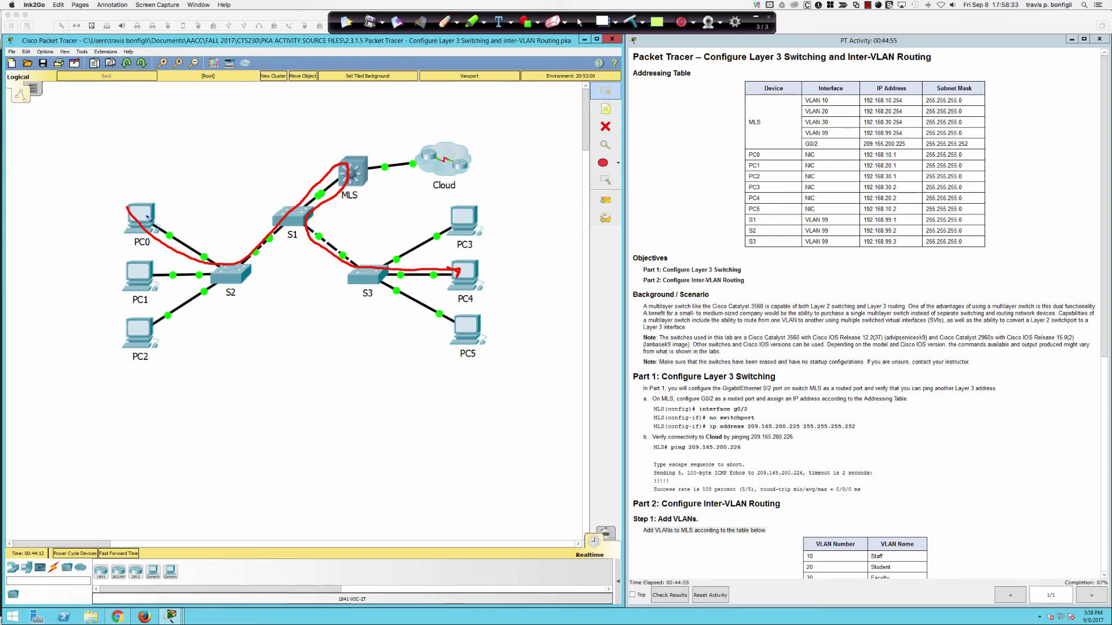
Step: Circle MLS and the S1, S2 and S3 switch group, underline the single multilayer switch benefit in the instructions, and clear the annotations
mouse_move(351, 135)
mouse_down()
mouse_move(332, 136)
mouse_move(345, 208)
mouse_move(379, 166)
mouse_move(371, 141)
mouse_move(353, 134)
mouse_up()
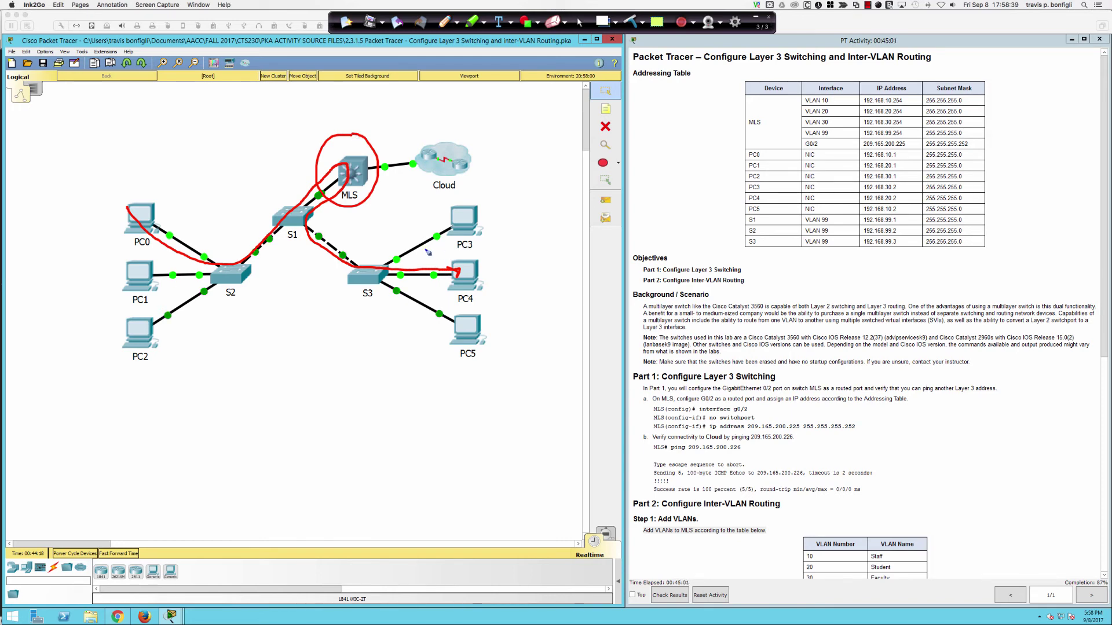
mouse_move(289, 201)
mouse_down()
mouse_move(240, 210)
mouse_move(191, 293)
mouse_move(388, 318)
mouse_move(400, 272)
mouse_move(291, 201)
mouse_up()
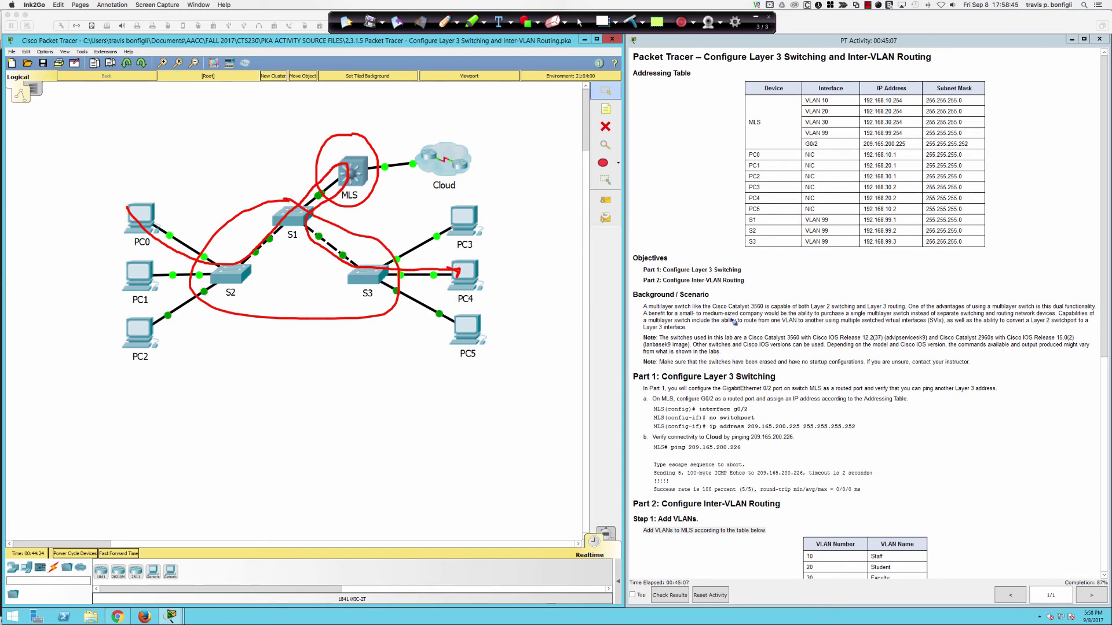
drag(654, 316, 976, 319)
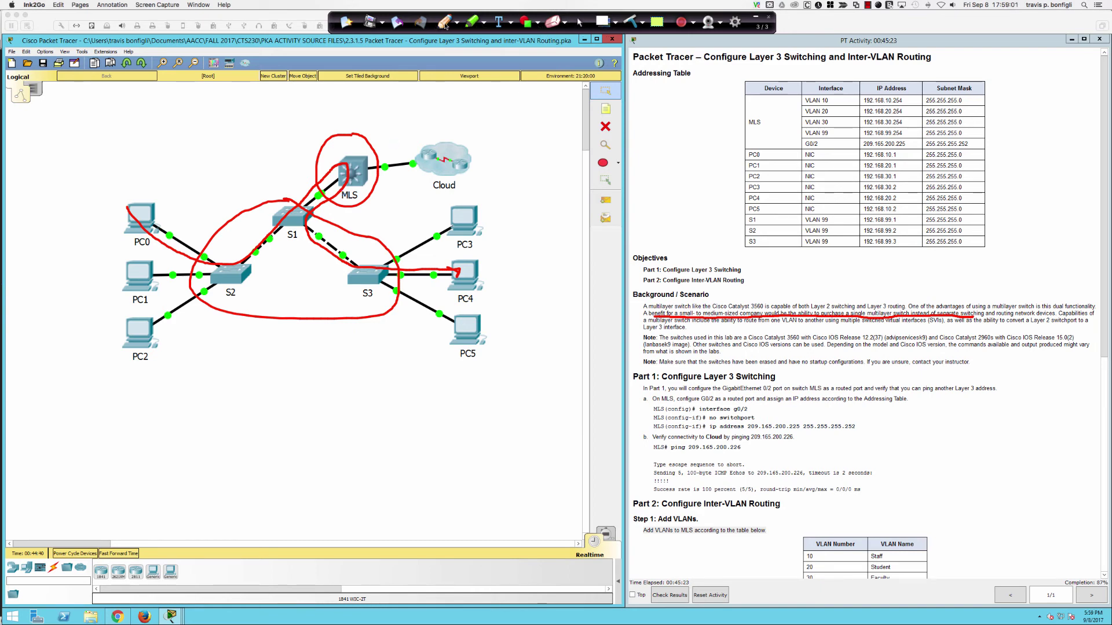
click(630, 22)
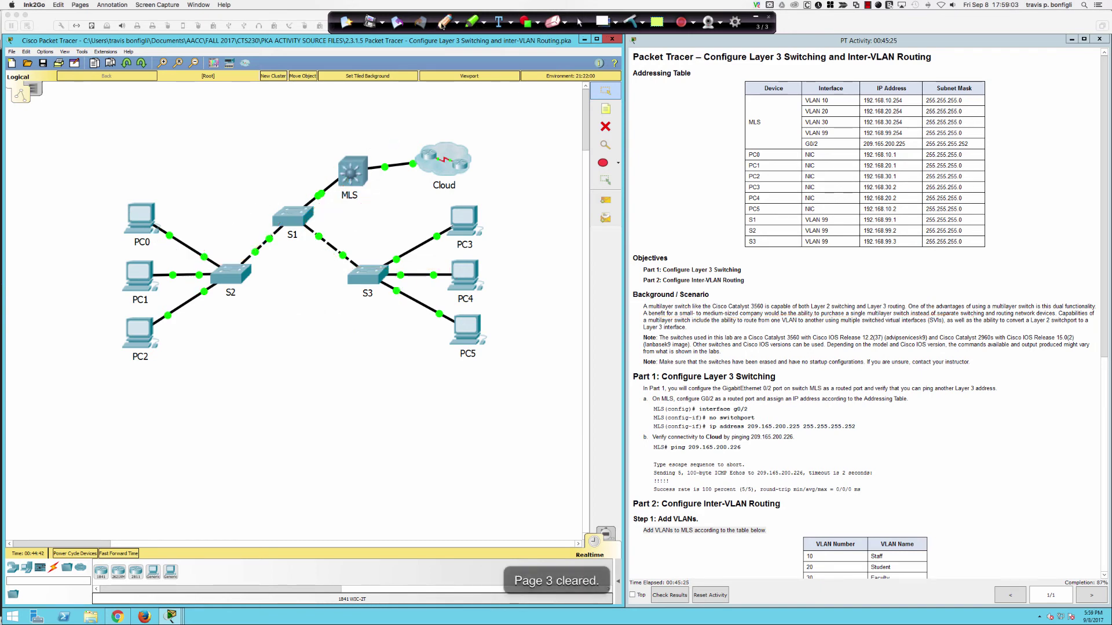
Step: Draw a line to MLS from each of the six PCs, PC3 to PC5 first and PC0 to PC2 after
drag(457, 221, 350, 181)
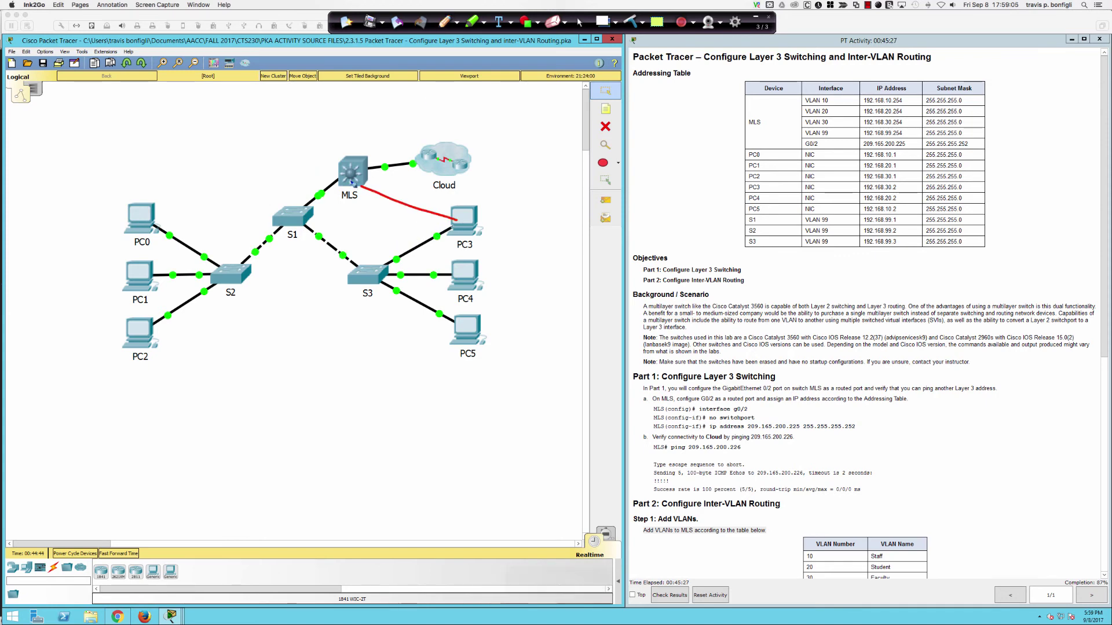
drag(459, 272, 339, 192)
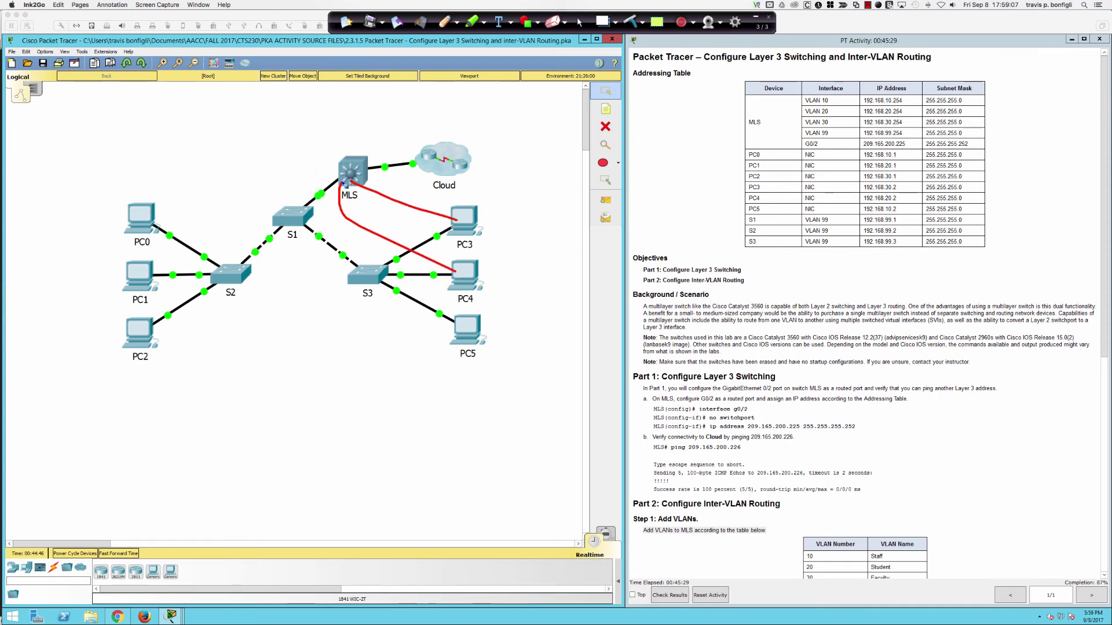
mouse_move(465, 326)
mouse_down()
mouse_move(295, 194)
mouse_move(348, 172)
mouse_up()
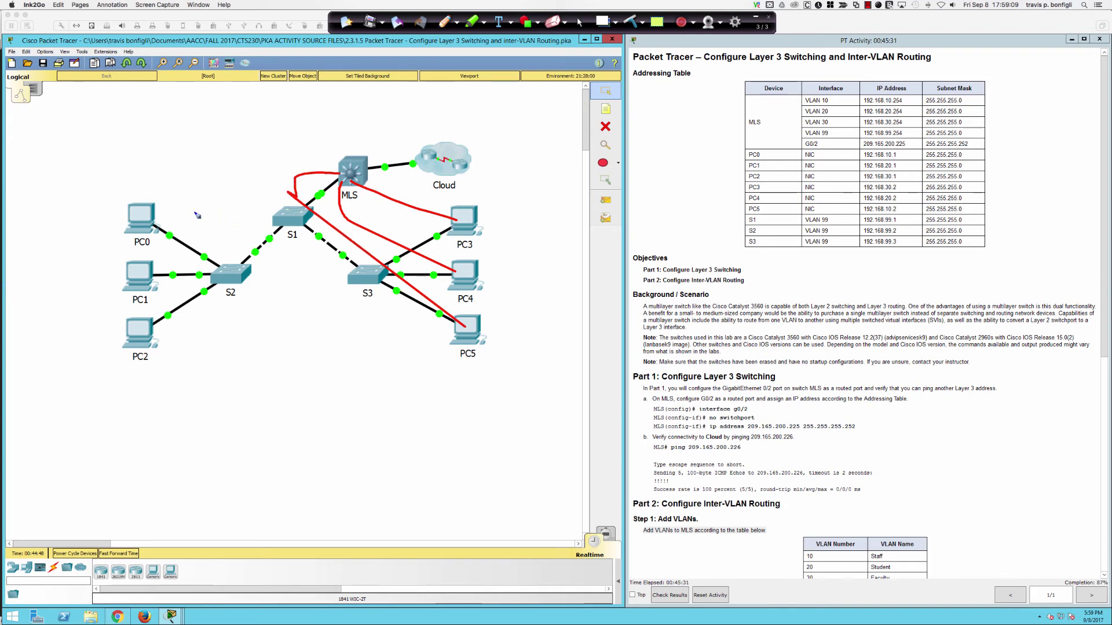
drag(137, 210, 343, 184)
drag(145, 287, 339, 185)
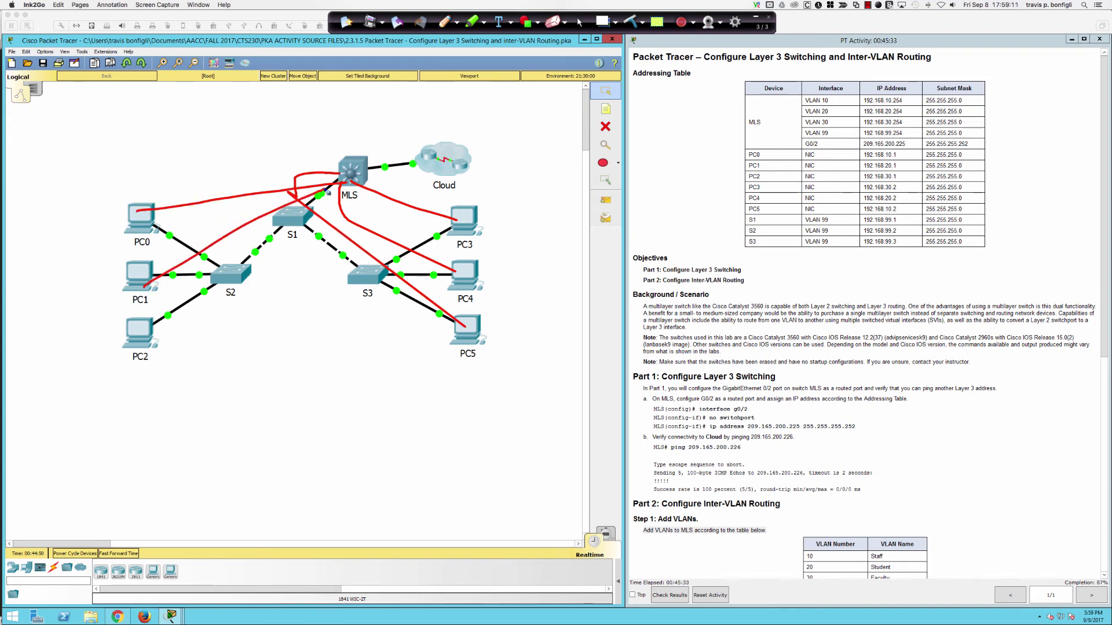
mouse_move(131, 339)
mouse_down()
mouse_move(185, 327)
mouse_move(343, 184)
mouse_up()
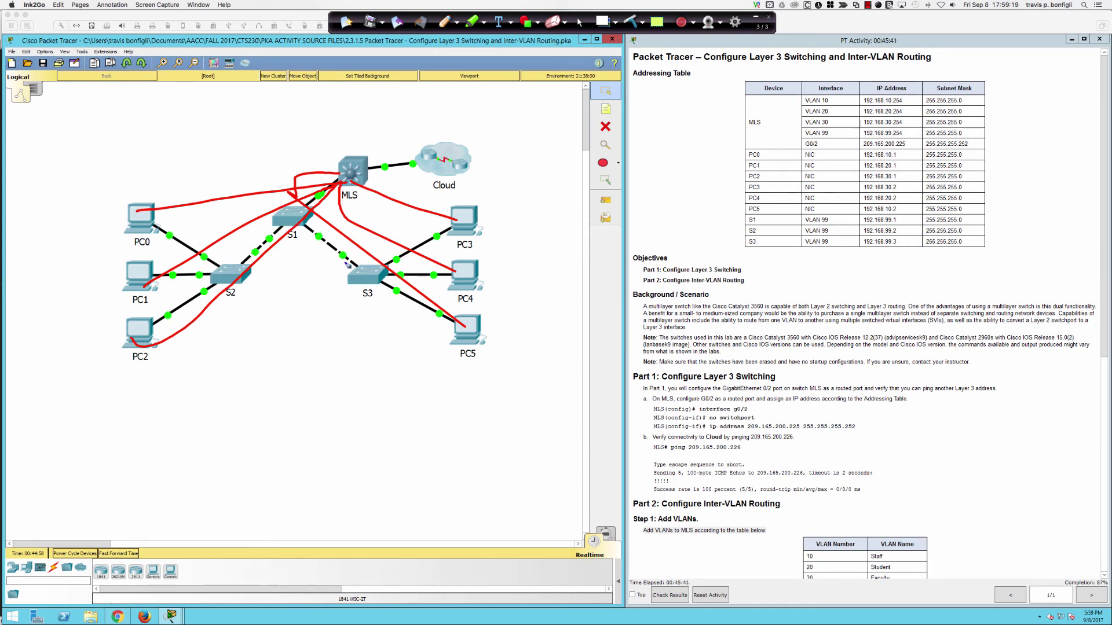
Step: Circle the S1 links to S3 and S2, and scribble over the three switches S1, S2 and S3
mouse_move(328, 232)
mouse_down()
mouse_move(308, 246)
mouse_move(346, 266)
mouse_move(323, 226)
mouse_up()
mouse_move(302, 225)
mouse_down()
mouse_move(255, 234)
mouse_move(291, 242)
mouse_move(285, 229)
mouse_up()
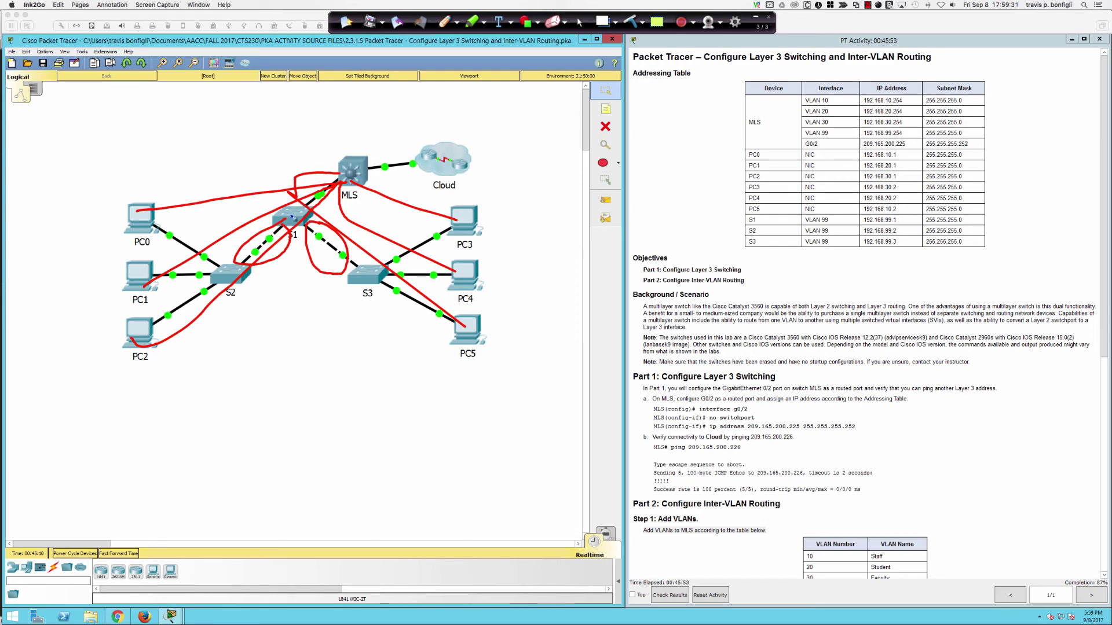
mouse_move(292, 217)
mouse_down()
mouse_move(266, 214)
mouse_move(275, 231)
mouse_up()
mouse_move(292, 217)
mouse_down()
mouse_move(233, 280)
mouse_move(379, 281)
mouse_move(367, 282)
mouse_up()
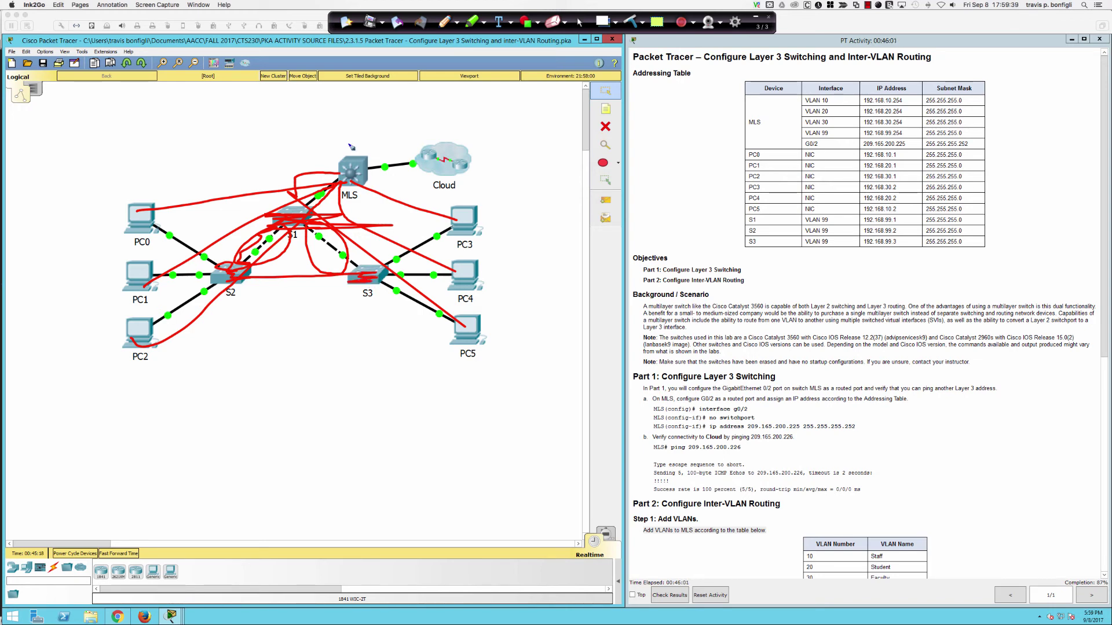
Step: Sketch a box labelled MLS below the switches, mark the link from MLS to Cloud, and clear the annotations
drag(276, 294, 281, 376)
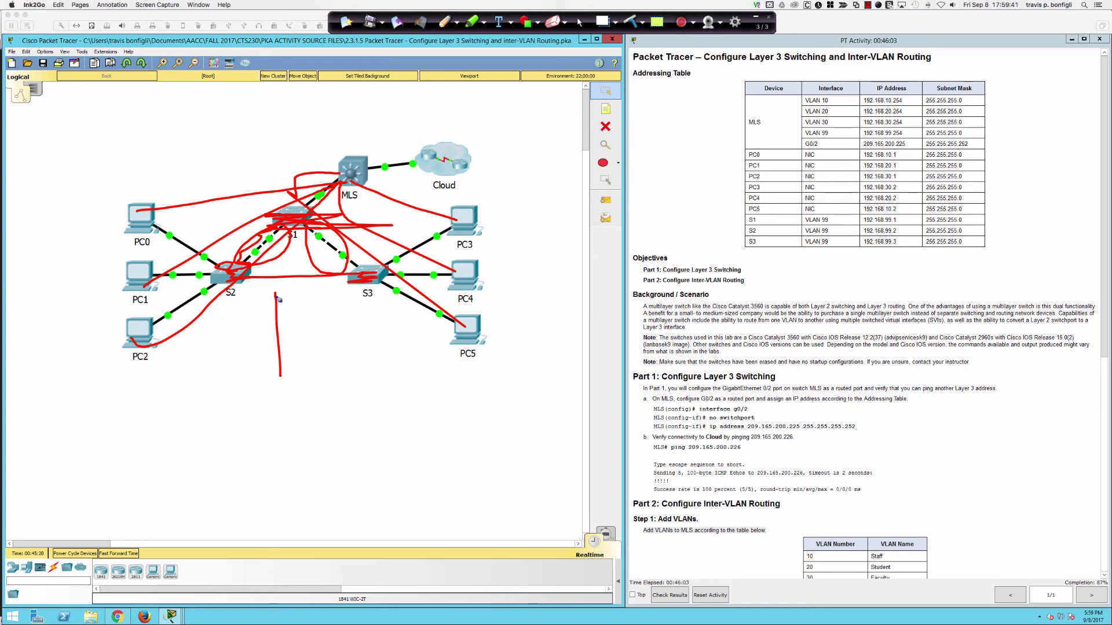
mouse_move(276, 295)
mouse_down()
mouse_move(371, 313)
mouse_move(275, 386)
mouse_up()
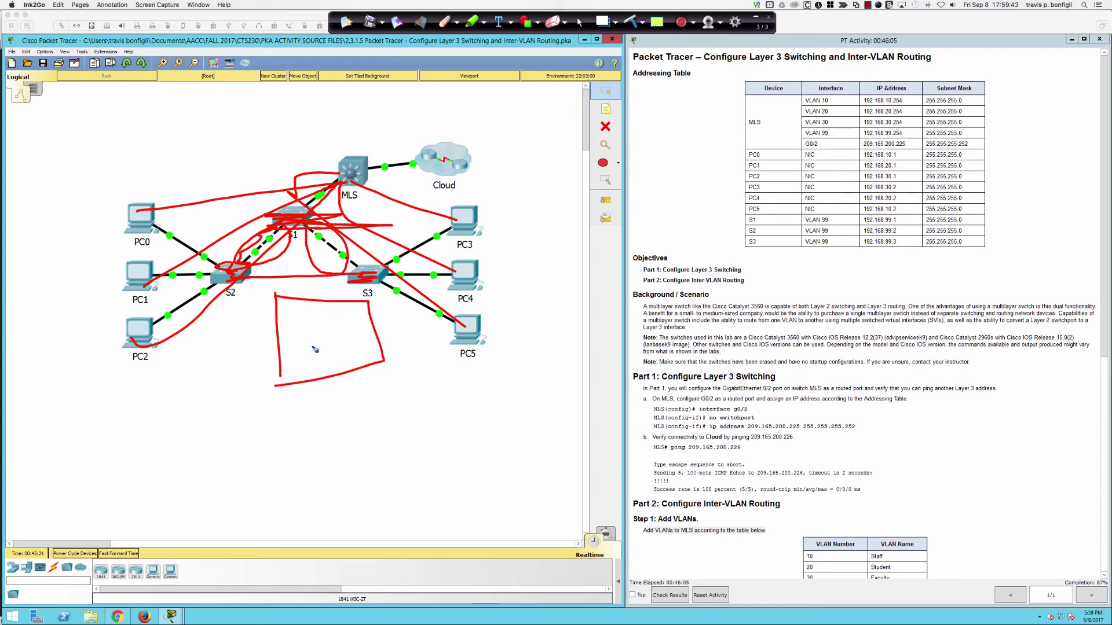
mouse_move(298, 346)
mouse_down()
mouse_move(306, 335)
mouse_move(332, 338)
mouse_up()
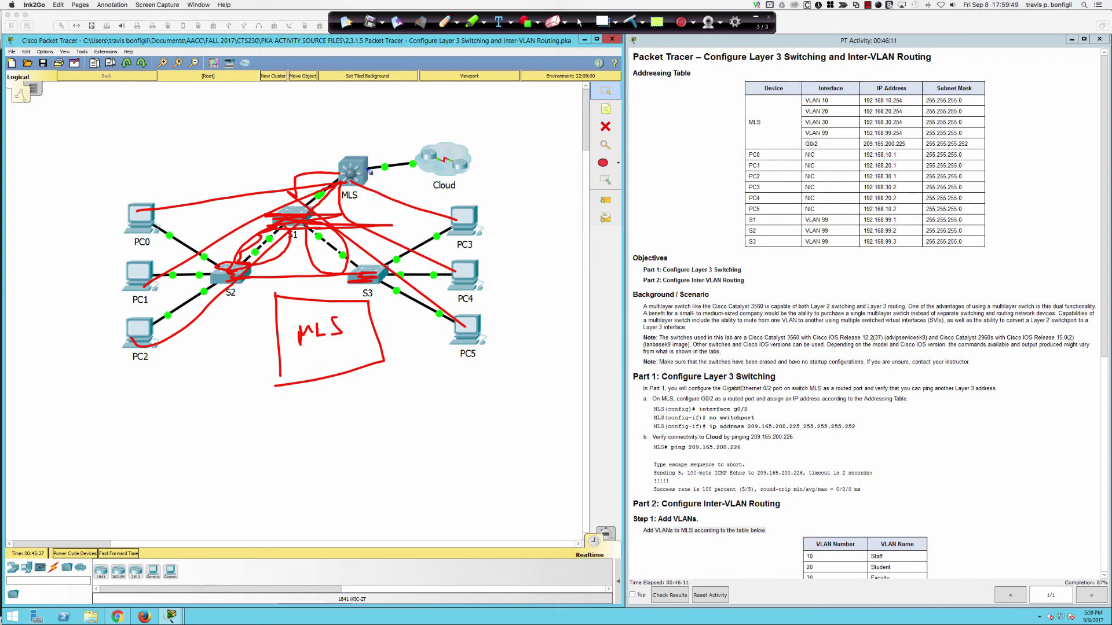
drag(368, 170, 414, 165)
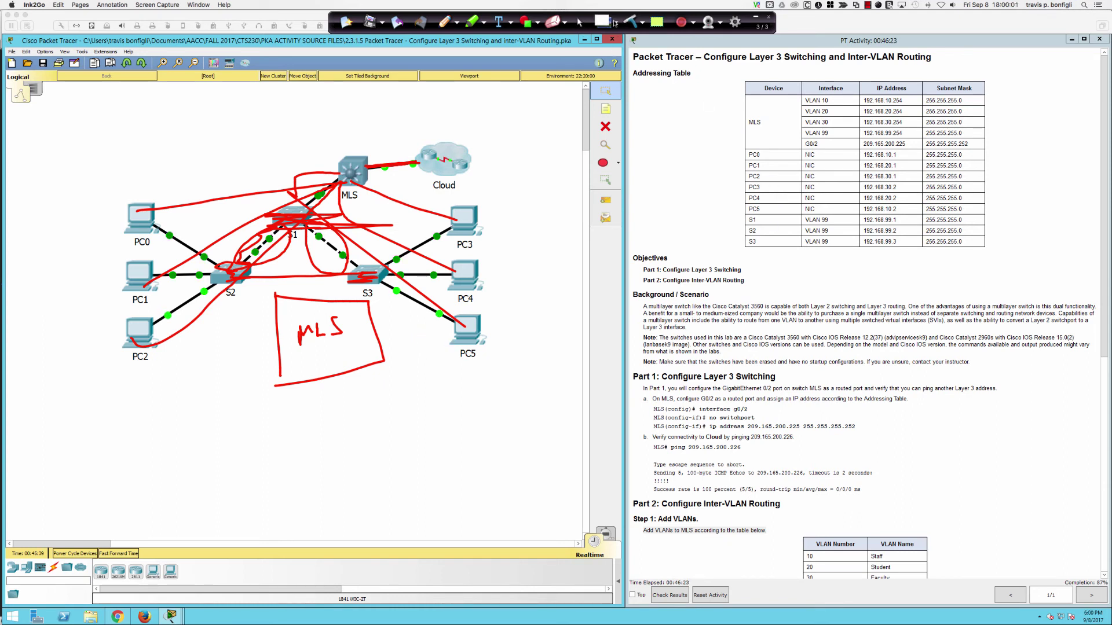
click(585, 26)
click(580, 24)
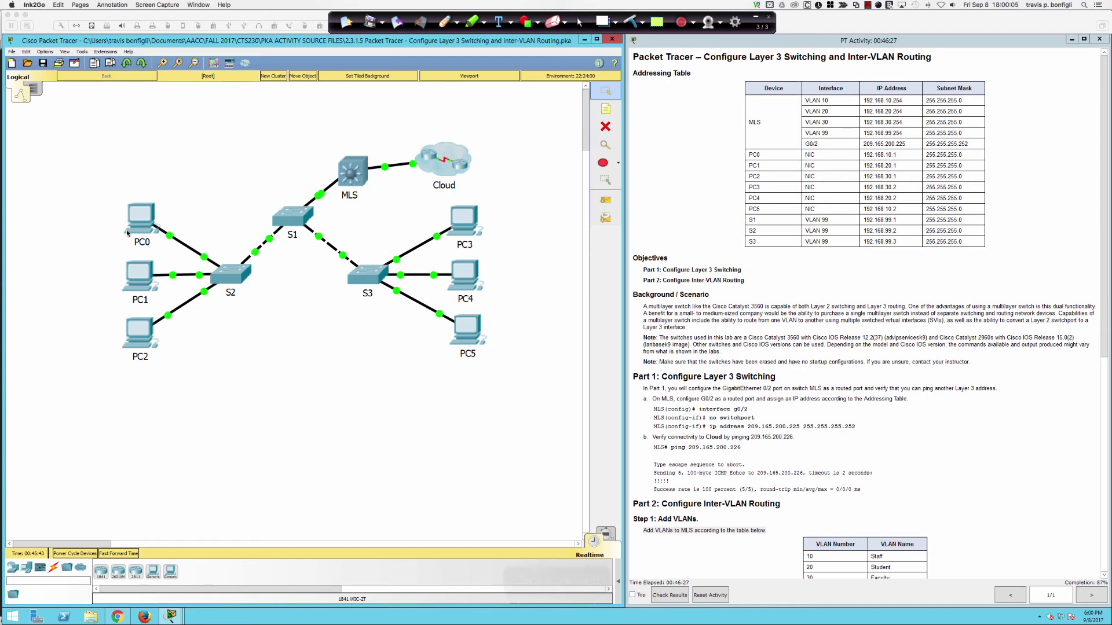
click(557, 330)
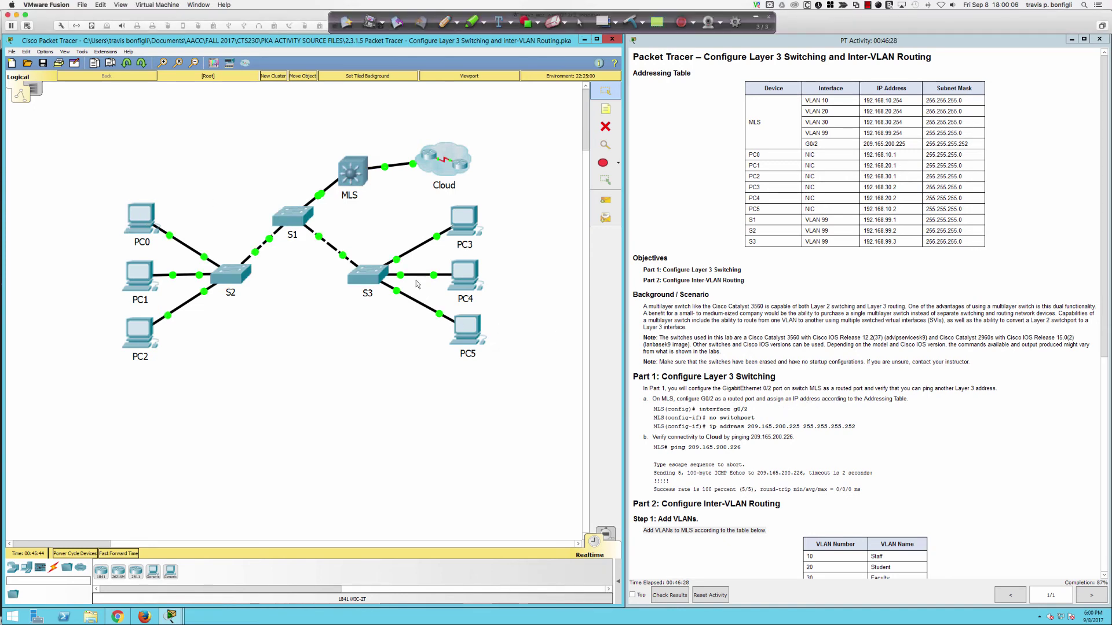
Step: Ping the MLS G0/2 address 209.165.200.225 from PC0's command prompt
click(140, 219)
key(Return)
key(Return)
key(Return)
key(Return)
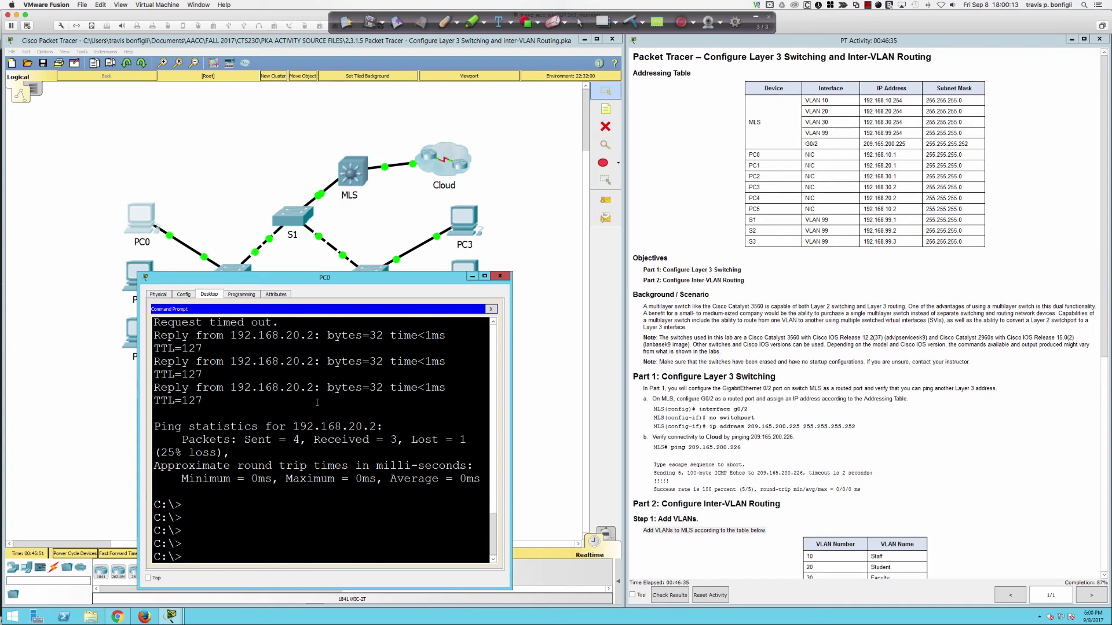
text(pint)
text( 20)
text(9.165.)
text(2)
text(00.225)
key(Return)
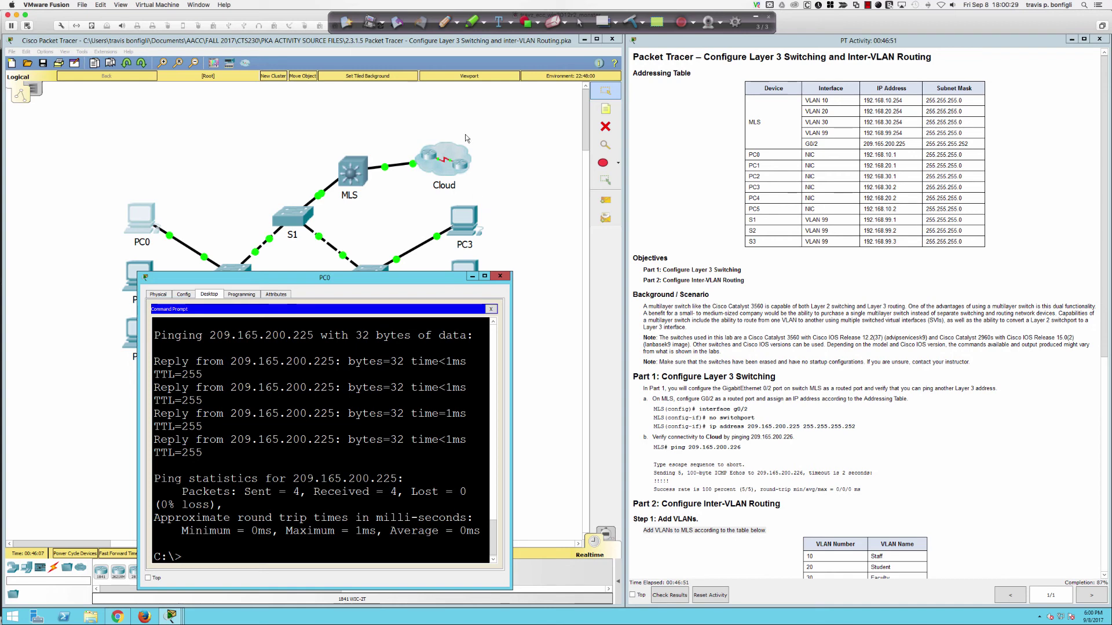
Step: Leave configuration mode on MLS and display its routing table with sh ip route
scroll(719, 335, down, 2)
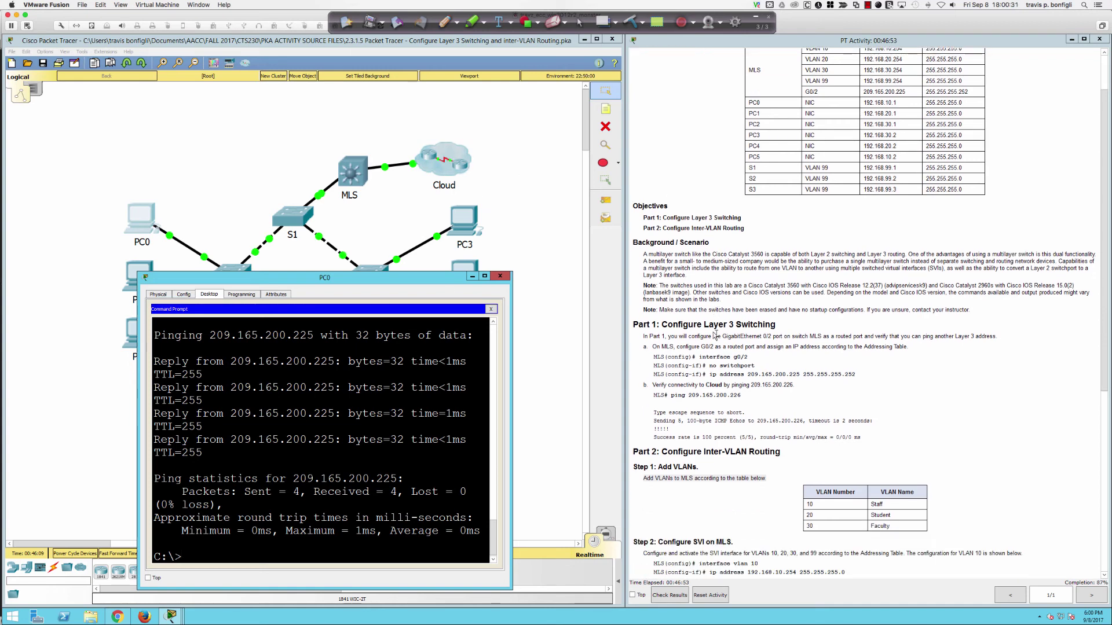
scroll(719, 335, up, 2)
click(350, 183)
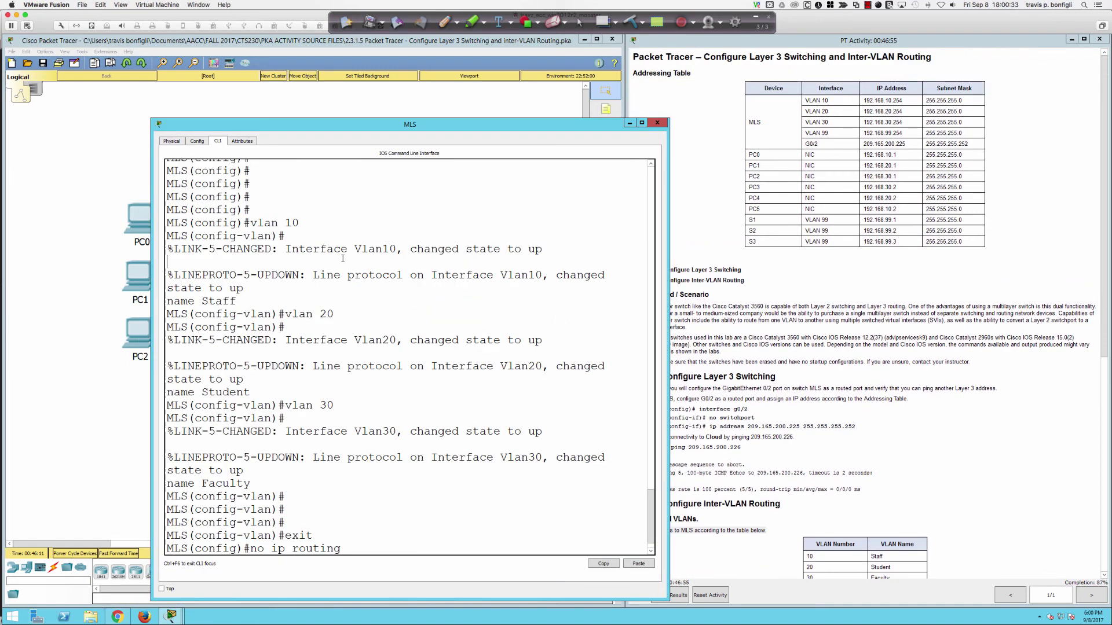
key(Return)
key(Return)
key(Return)
key(Return)
key(Return)
text(end)
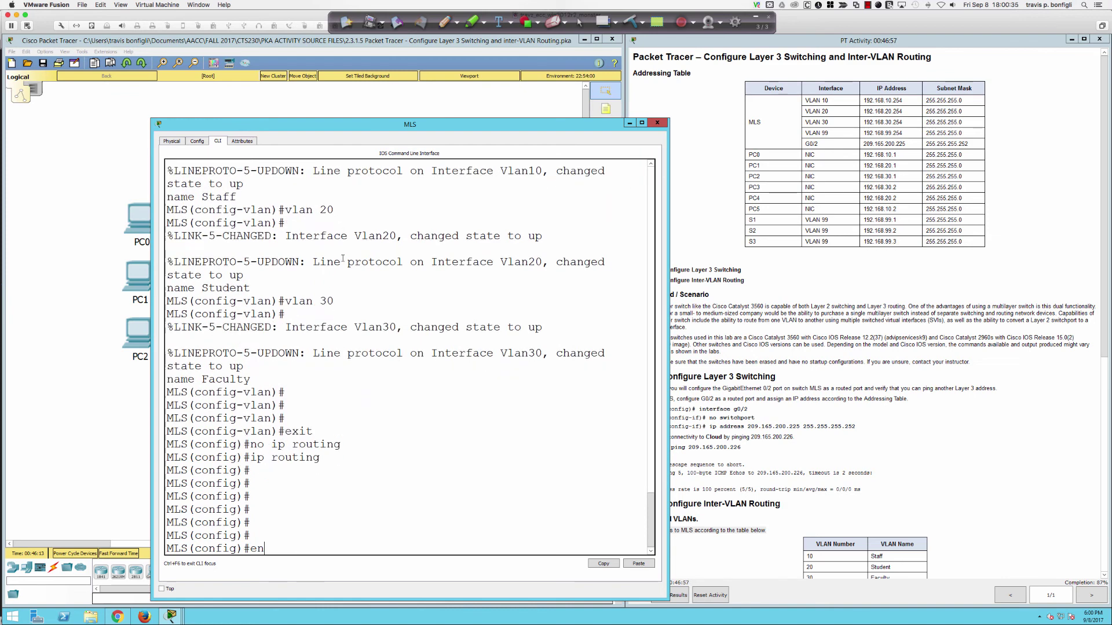
key(Return)
text(sh ip route)
key(Return)
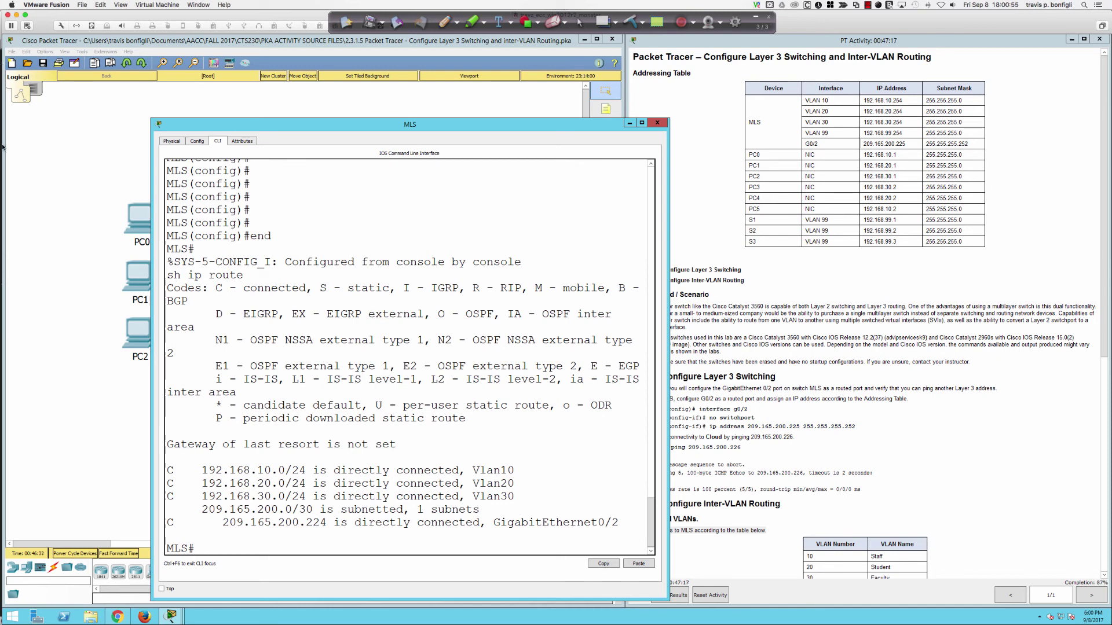
Step: Draw a line from Cloud to a circled letter G above it in the topology, and leave drawing mode
click(57, 155)
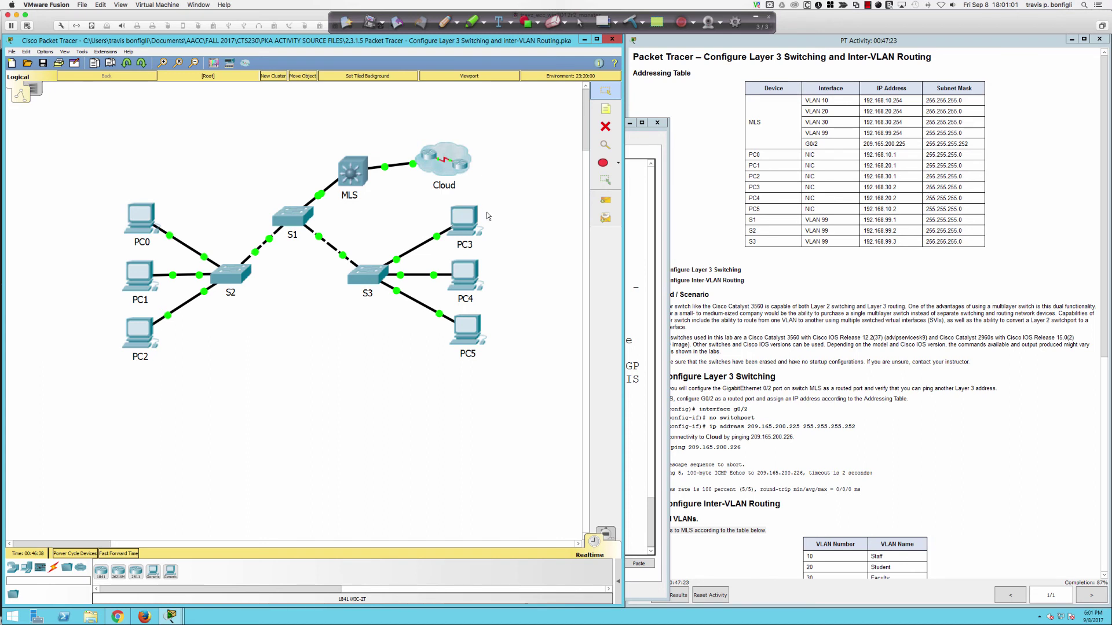
click(445, 22)
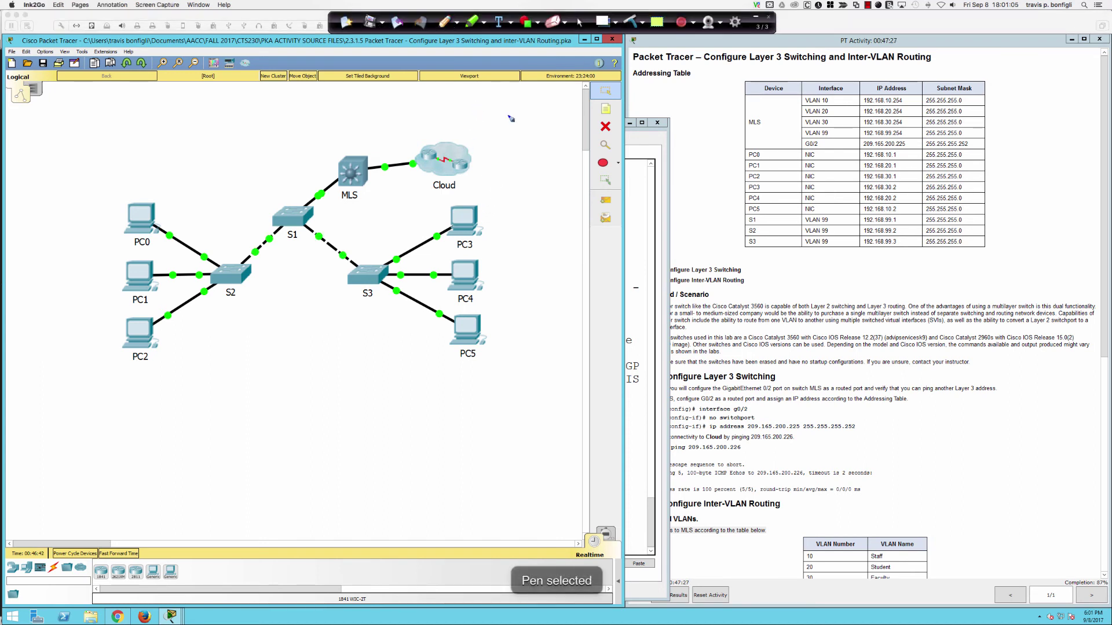
mouse_move(462, 152)
mouse_down()
mouse_move(544, 100)
mouse_move(506, 105)
mouse_move(528, 119)
mouse_move(519, 91)
mouse_move(493, 115)
mouse_up()
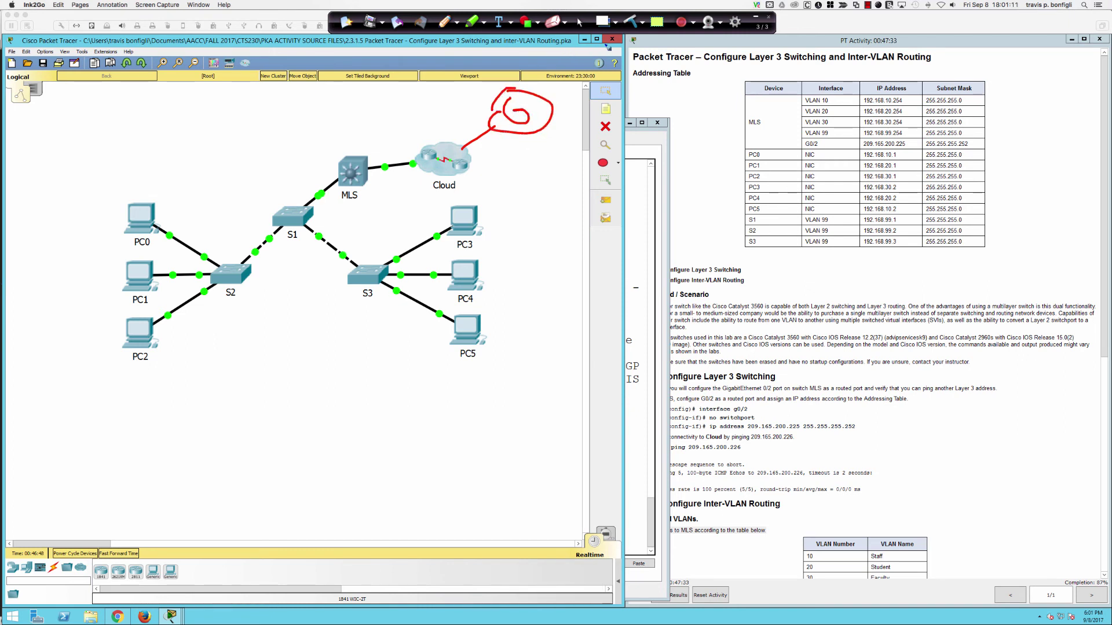
click(579, 22)
click(559, 334)
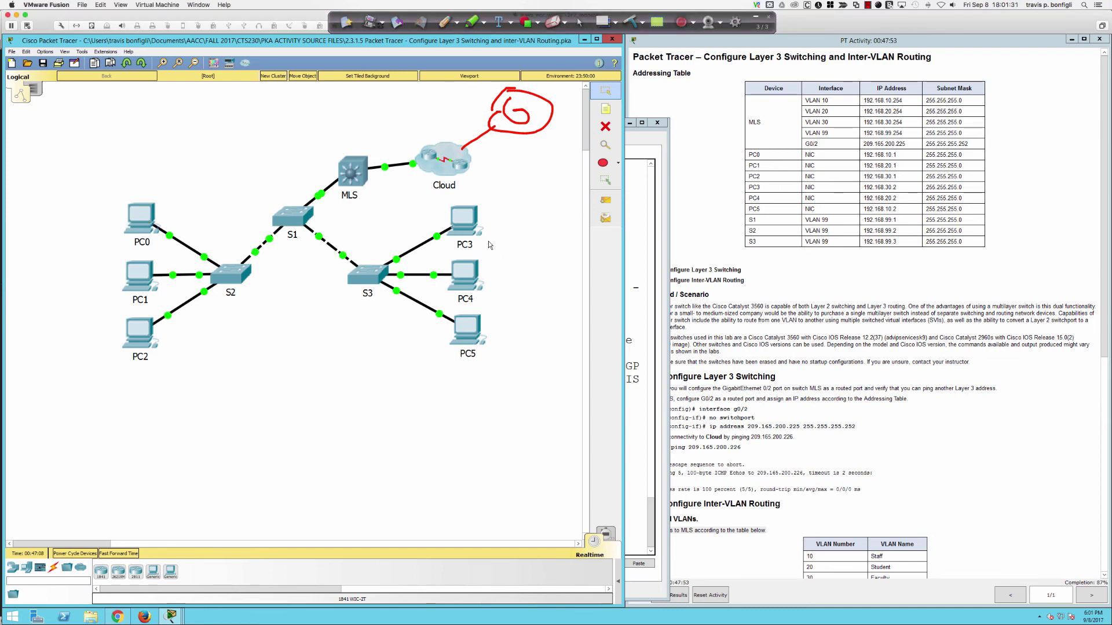
Step: Move the MLS console below MLS and Cloud in the topology and examine the directly connected routes in its routing table
click(634, 206)
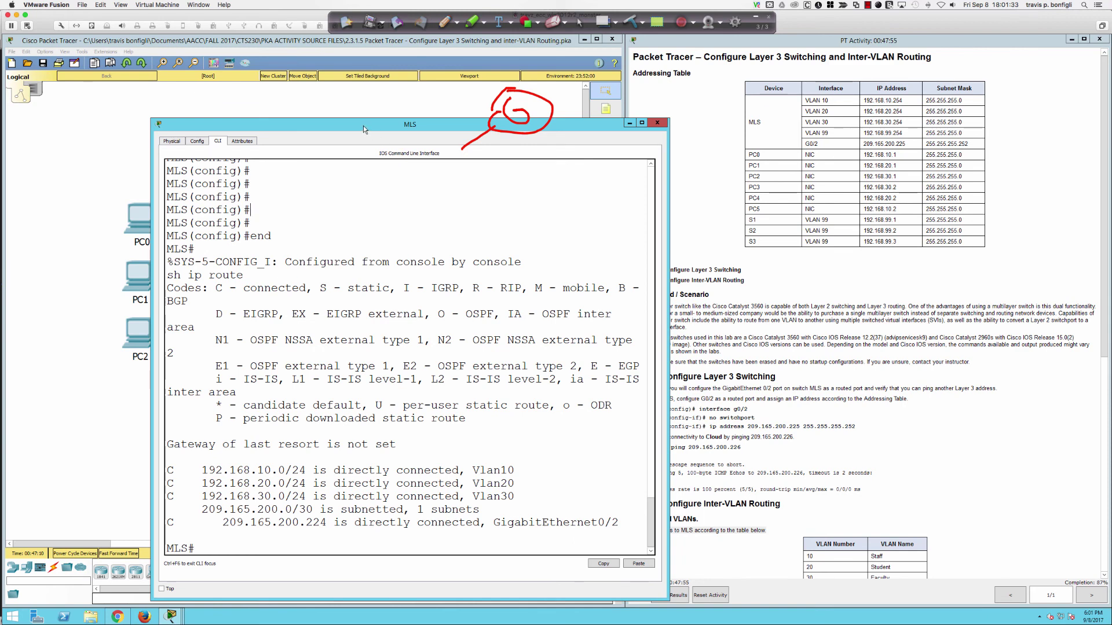
drag(361, 126, 319, 198)
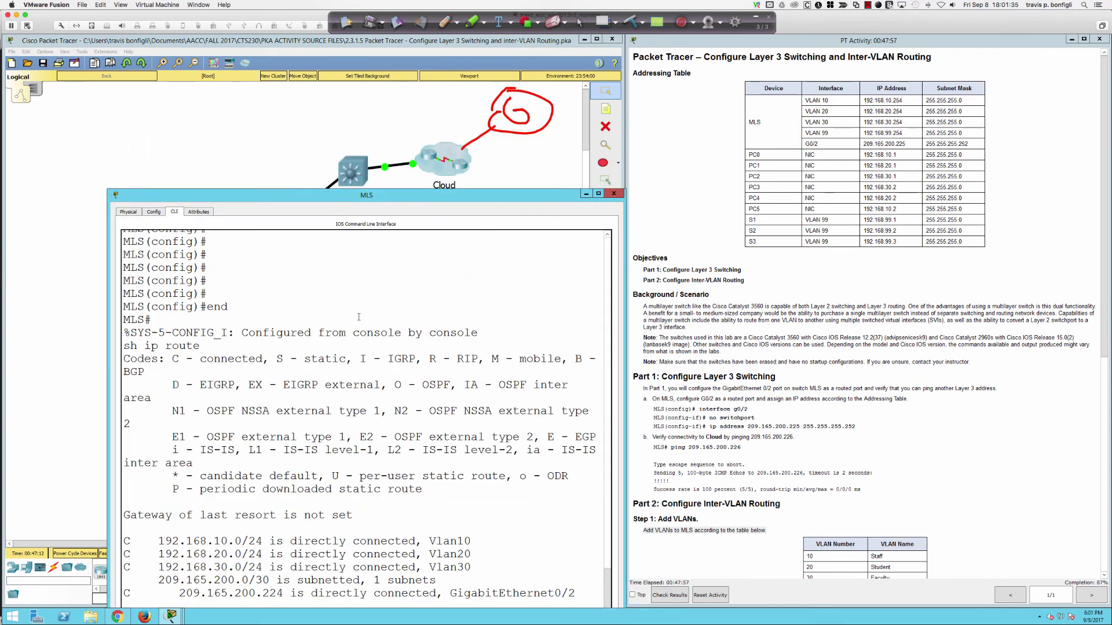
drag(313, 199, 284, 266)
scroll(370, 441, down, 4)
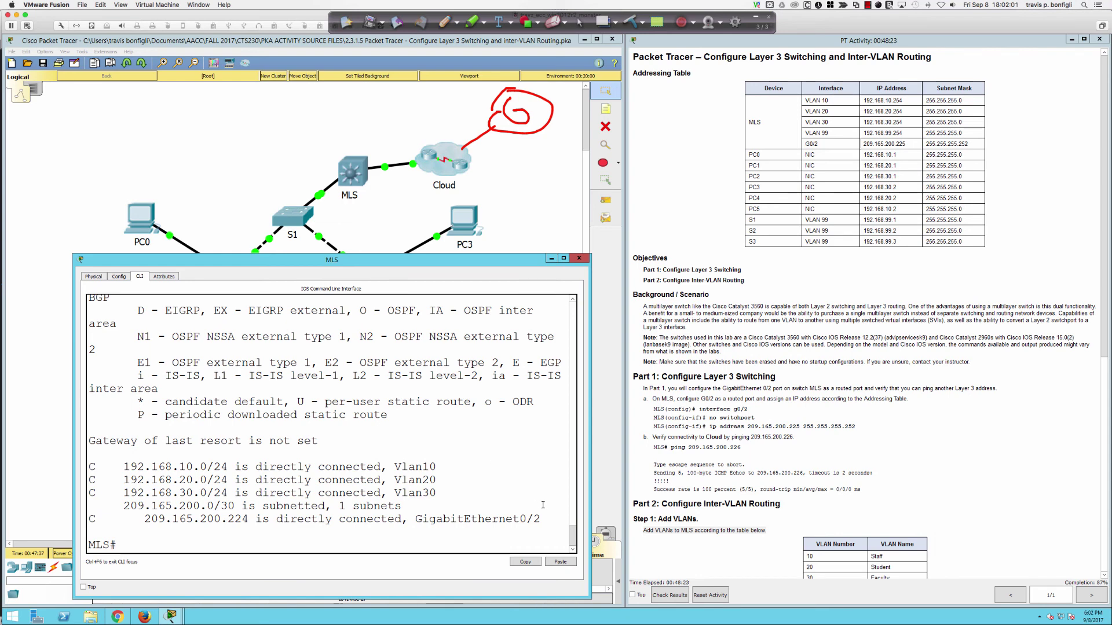
drag(543, 520, 88, 467)
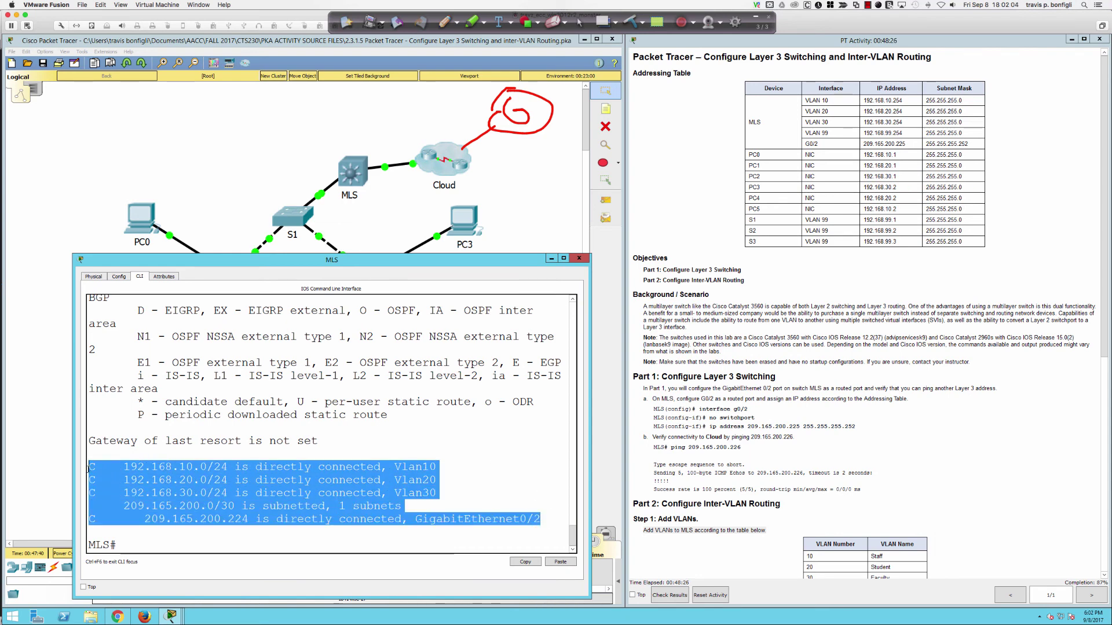
click(490, 484)
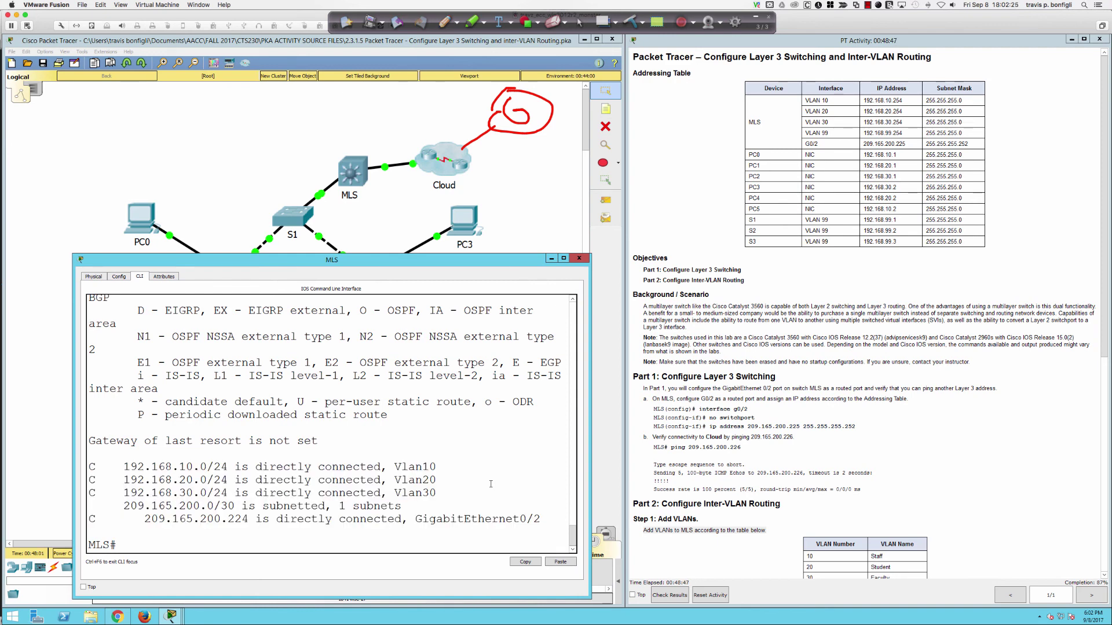
Step: Enter global configuration mode on MLS and add a default static route 0.0.0.0 0.0.0.0 via 209.165.200.226
key(Return)
key(Return)
text(cofn t)
key(Return)
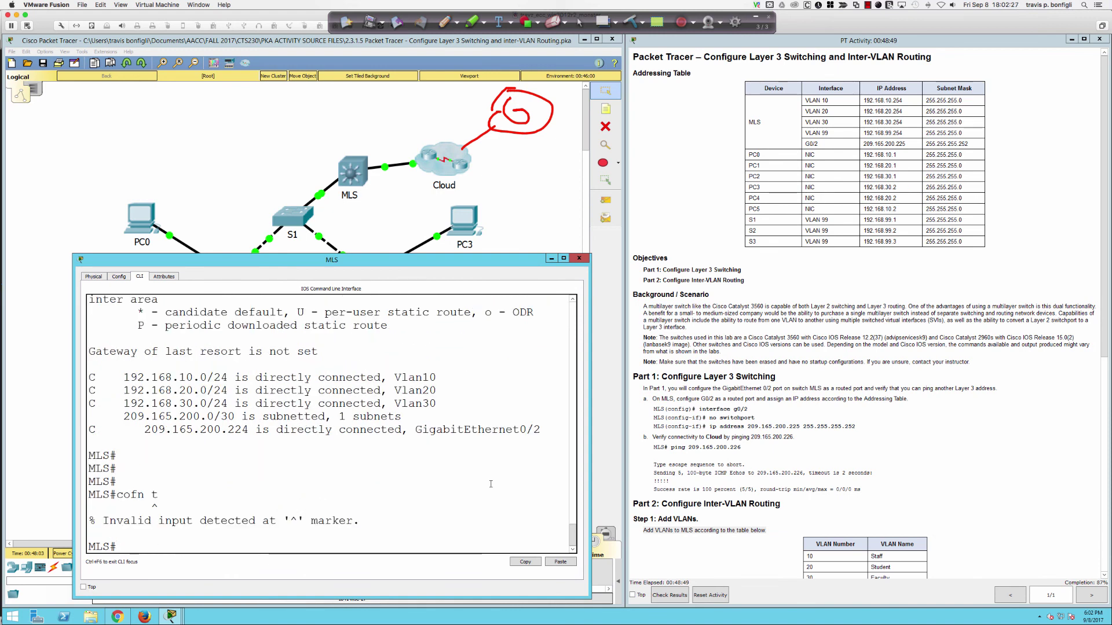
text(conf t)
key(Return)
text(ip route 0.)
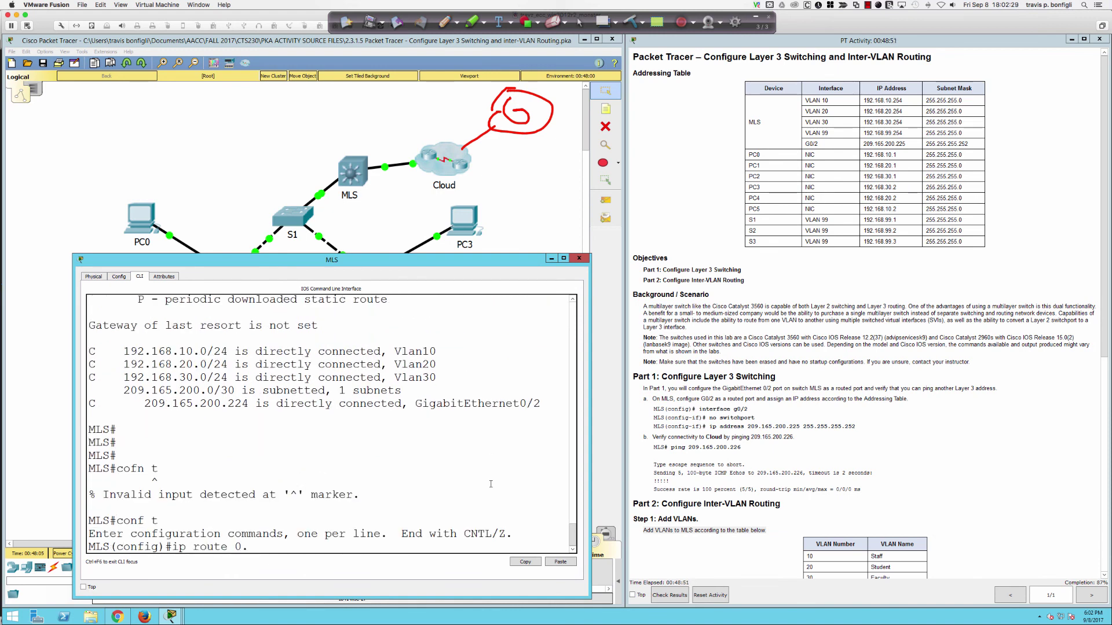
text(0.0.0 0.0.0.0 209.165.2)
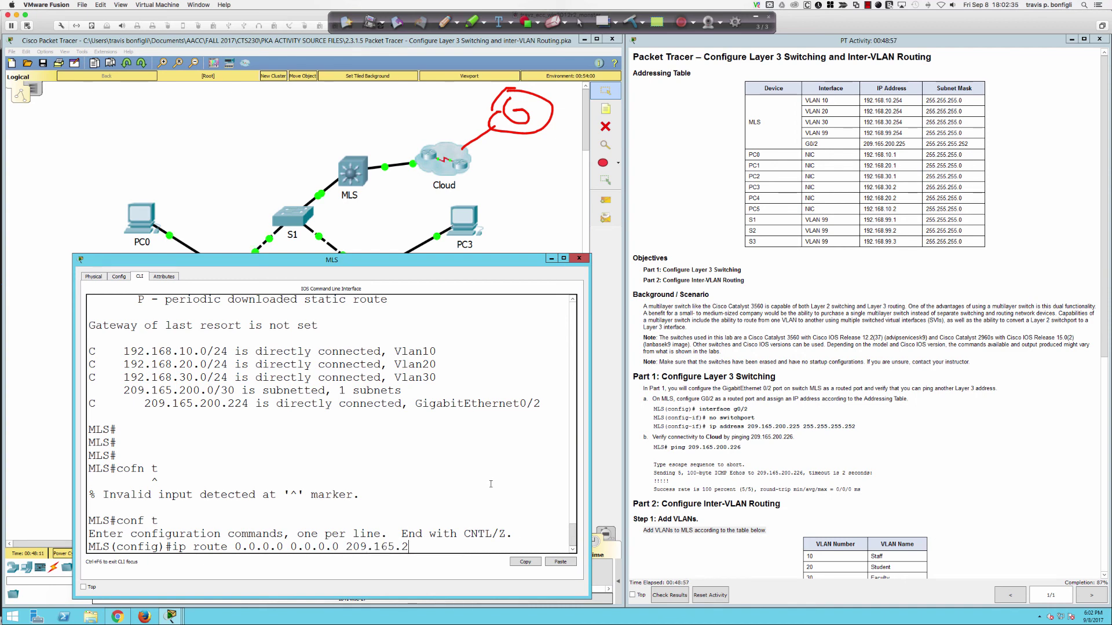
text(00.226)
key(Return)
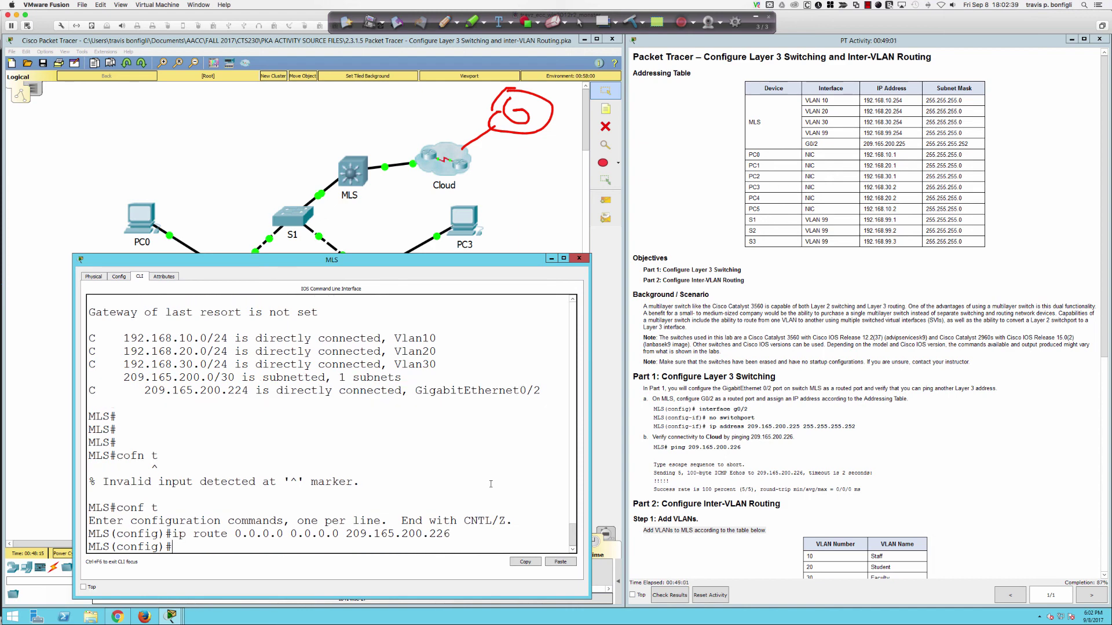
Step: Display the MLS routing table from configuration mode, highlight the static default route entry, and close the MLS console
text(do sh ip route)
key(Return)
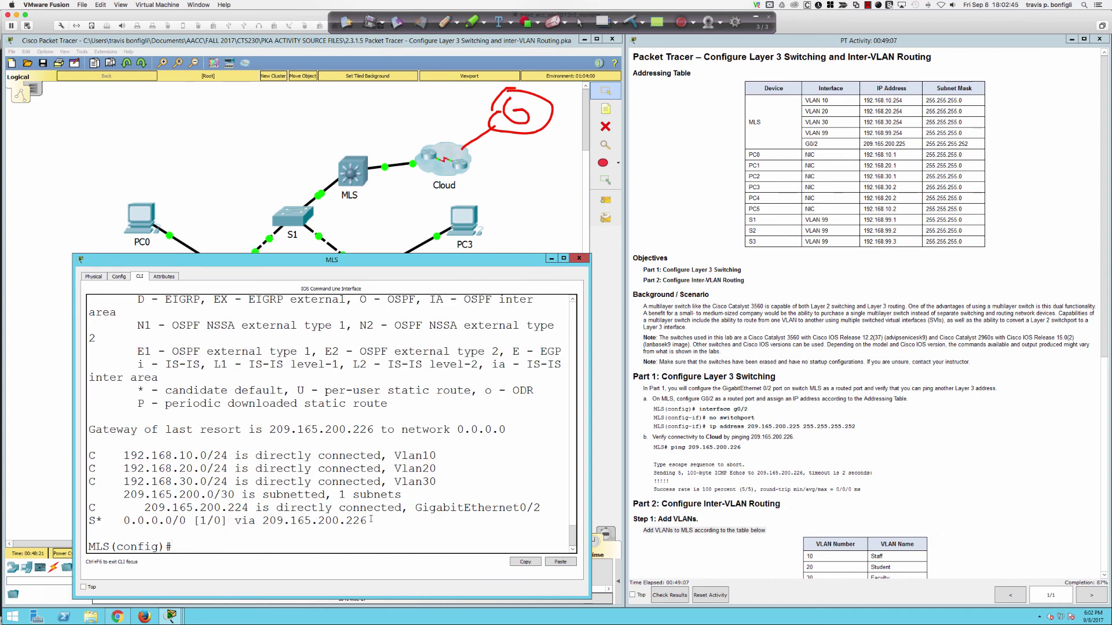
drag(370, 520, 85, 524)
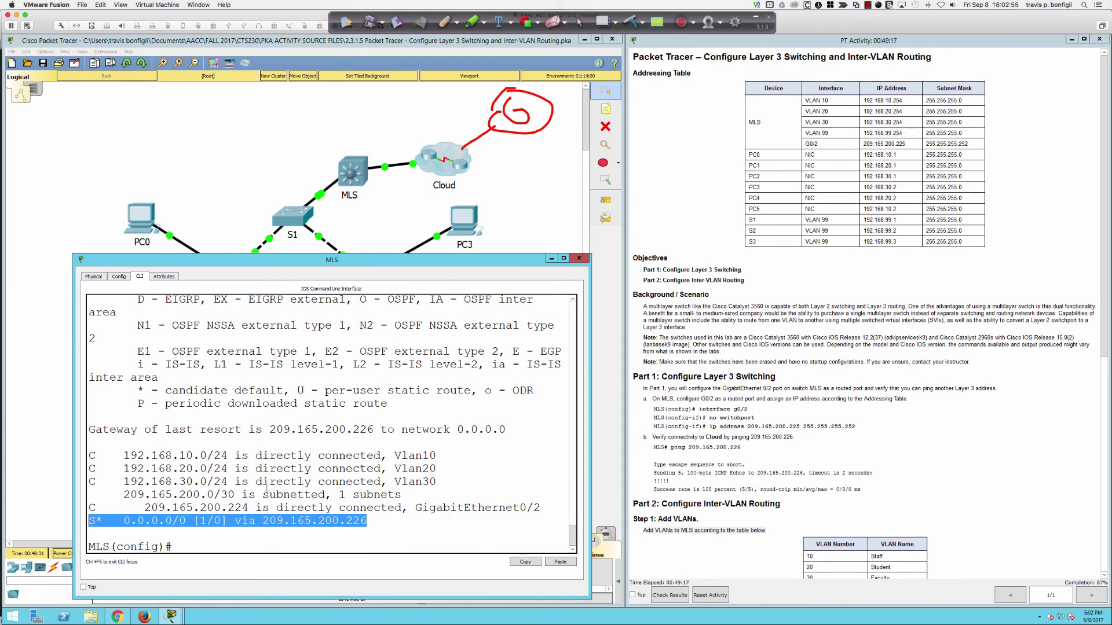
click(579, 259)
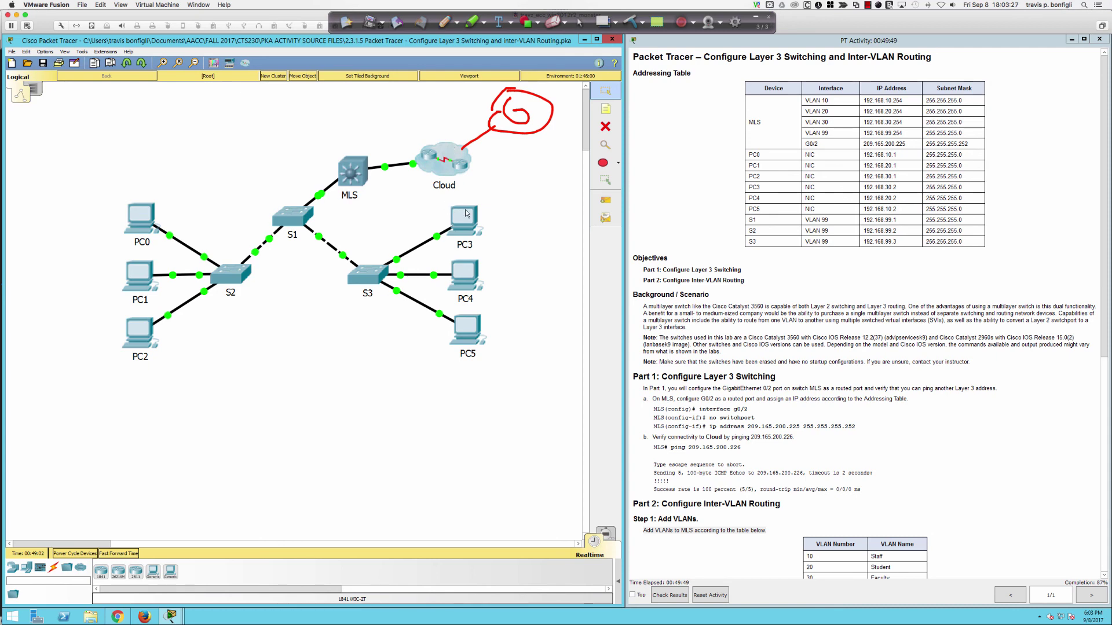
Step: Read the remaining activity instructions, check the results, review the assessment items for incorrect ones, and close the results
scroll(704, 419, down, 6)
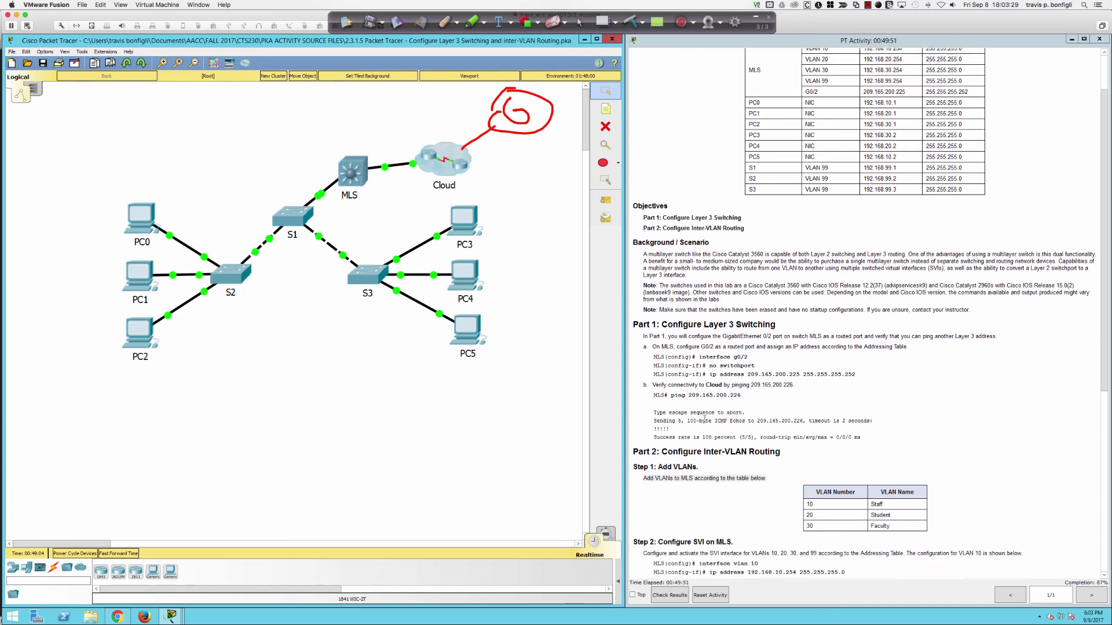
scroll(704, 418, down, 3)
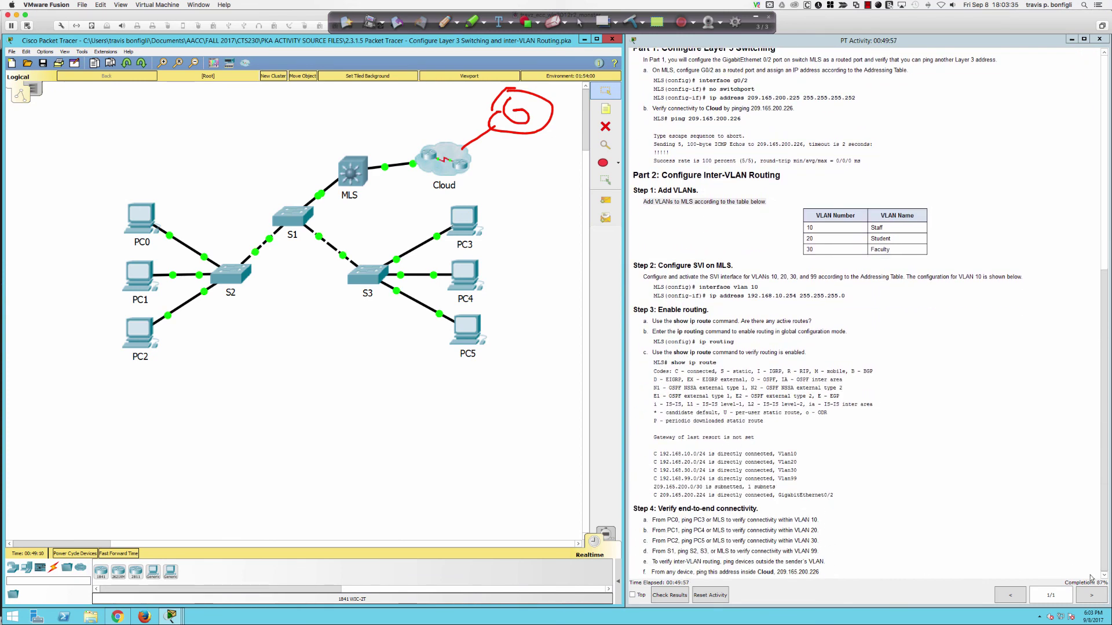
click(669, 595)
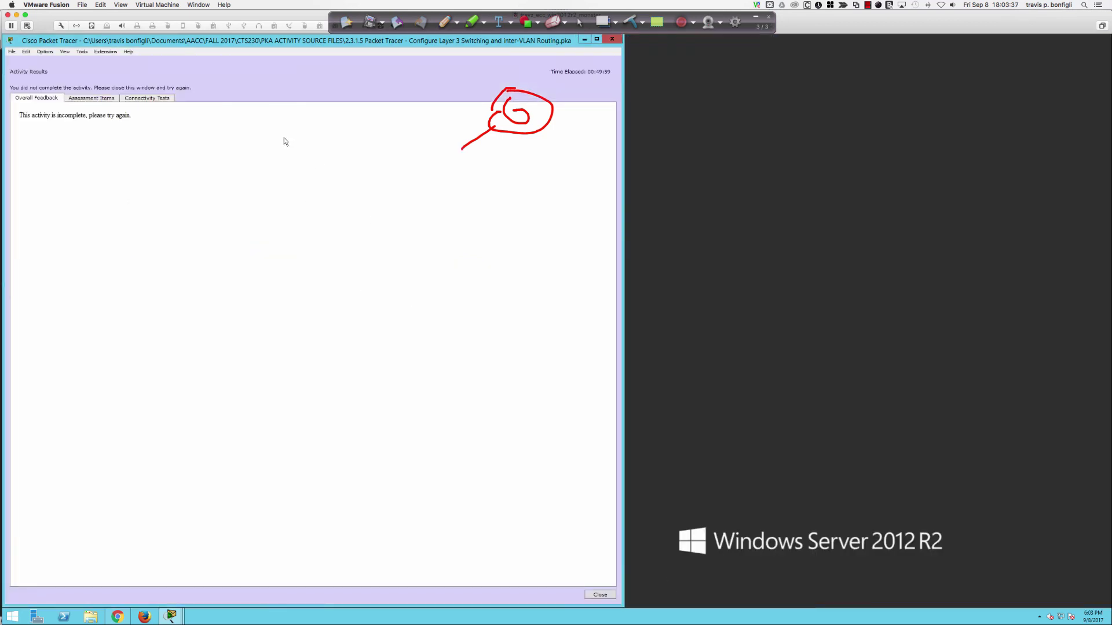
click(101, 100)
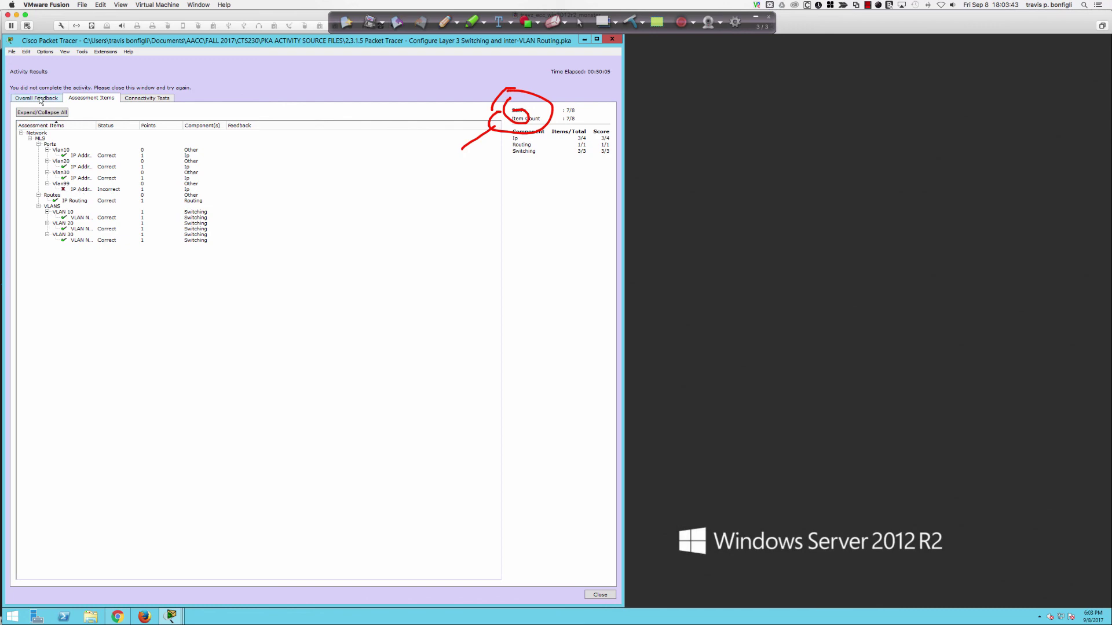
click(611, 39)
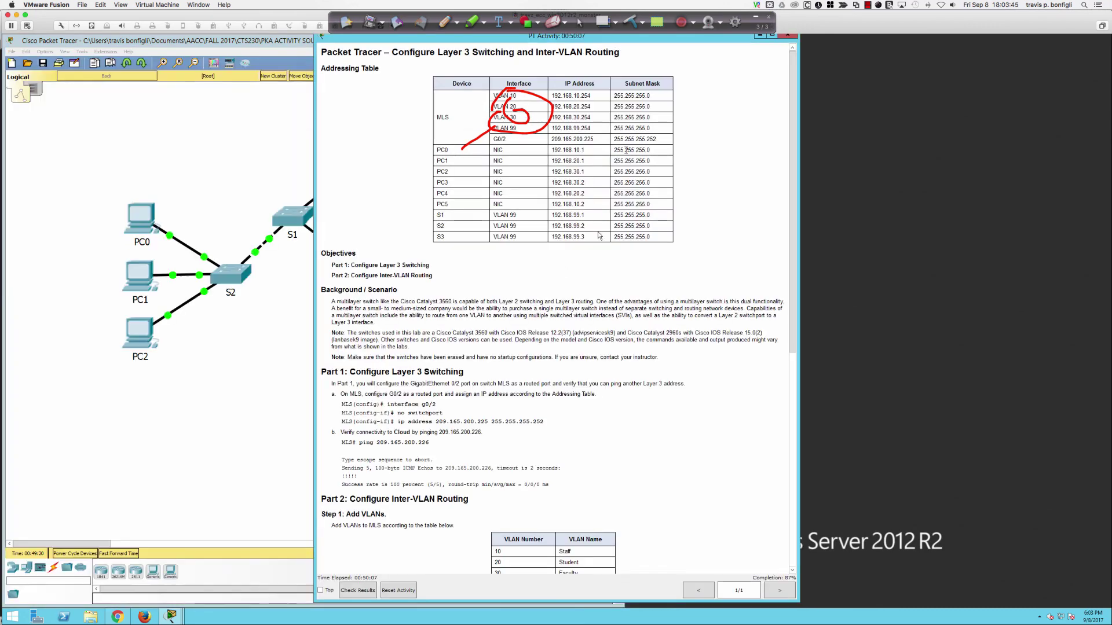
Step: Move the activity instructions off the topology and create the VLAN 99 interface in the MLS console
drag(408, 37, 679, 42)
click(351, 172)
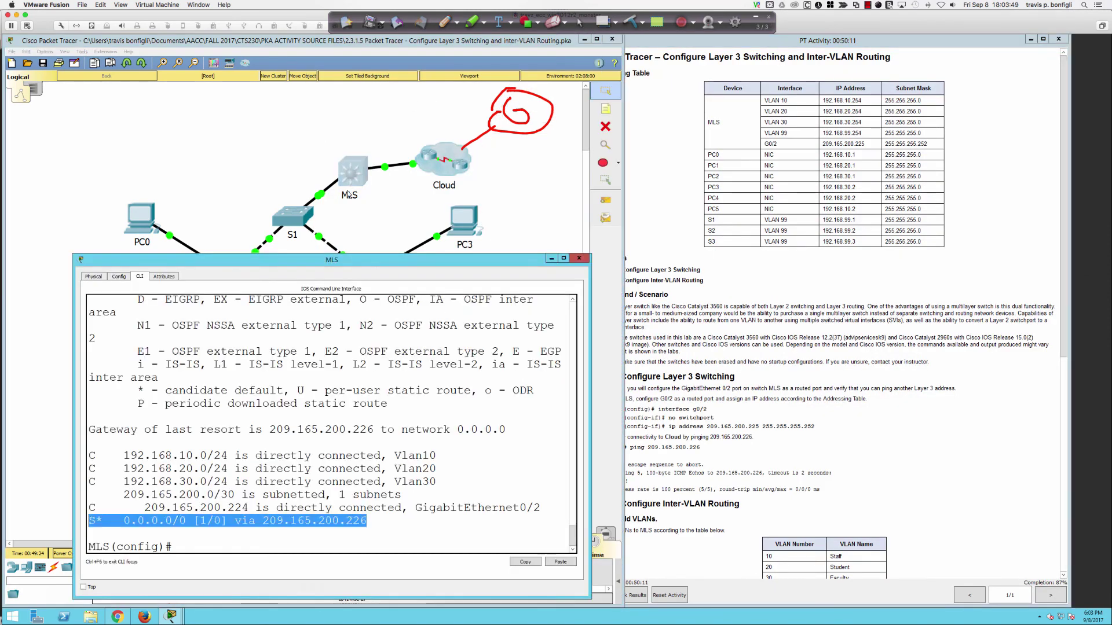
text(int)
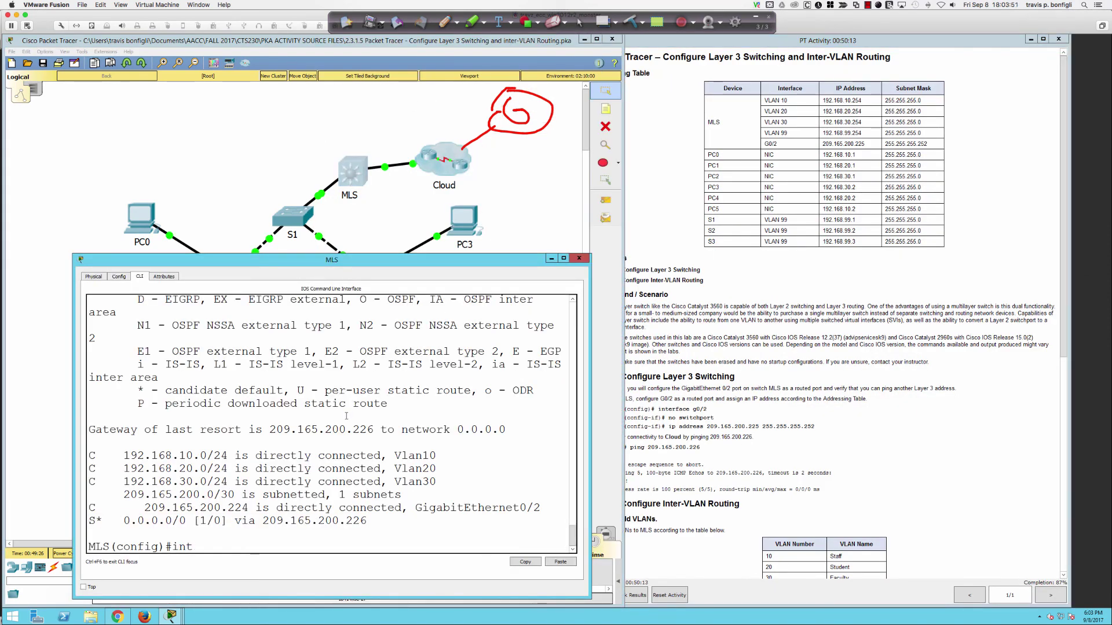
text( vlan 99)
key(Return)
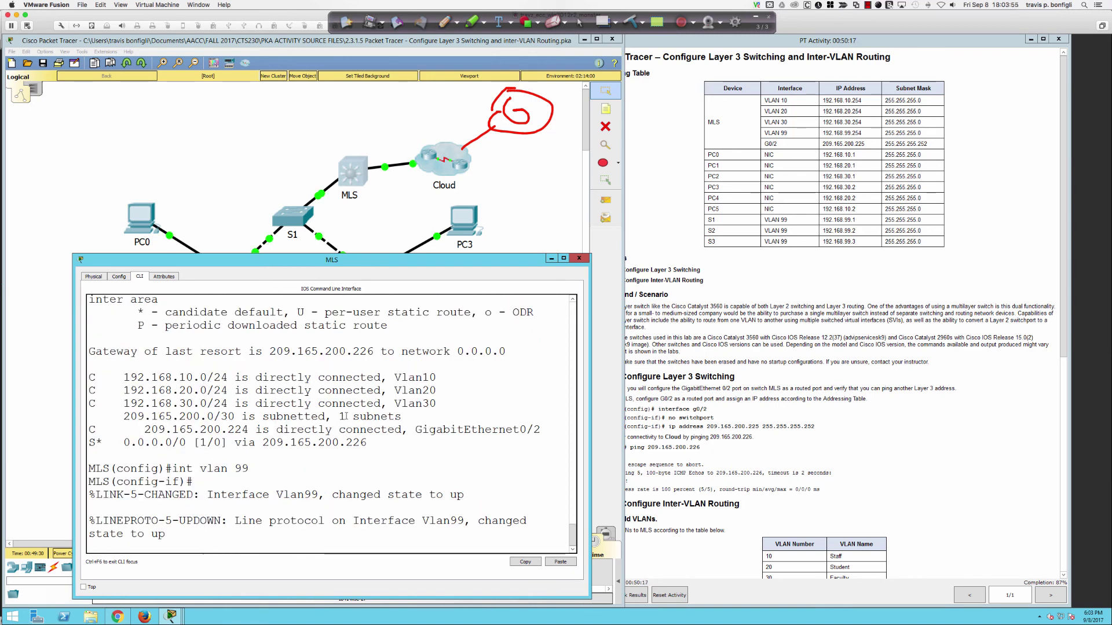
Step: Assign IP address 192.168.99.254 with mask 255.255.255.0 to the MLS VLAN 99 interface and leave configuration mode
text(ip add 192.)
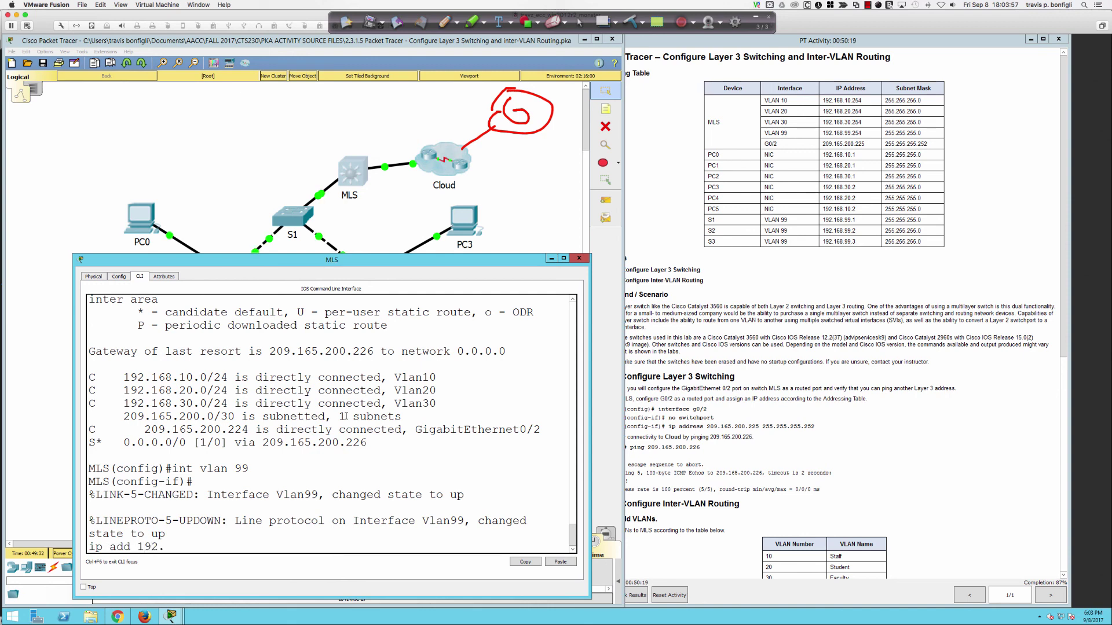
text(168.99.254)
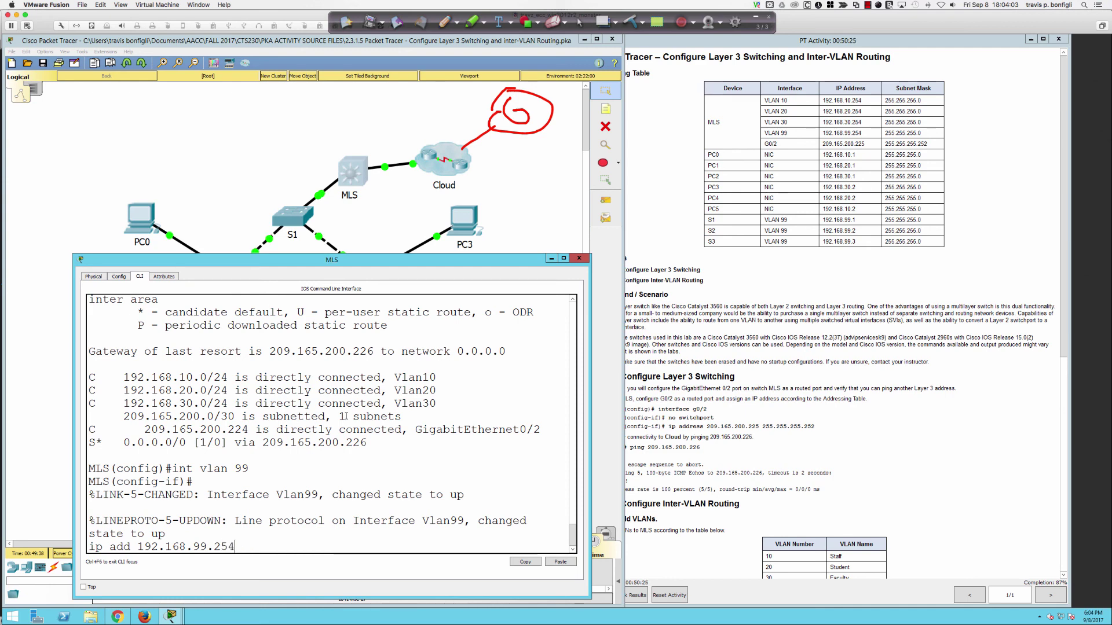
text( 255.255.25)
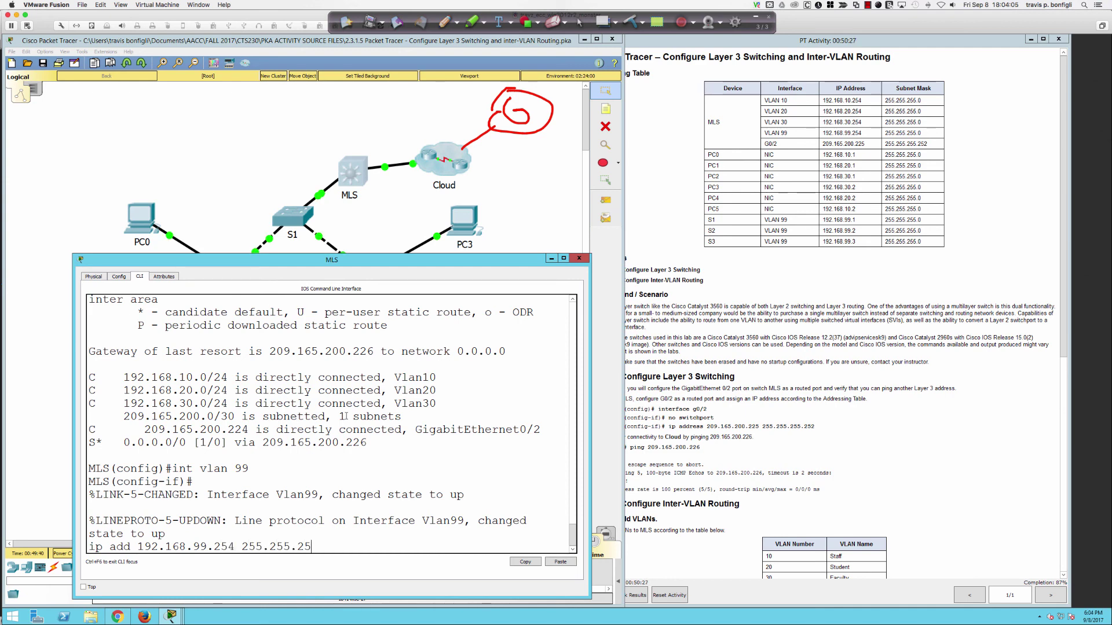
text(5.0)
key(Return)
key(Return)
key(Return)
text(end)
key(Return)
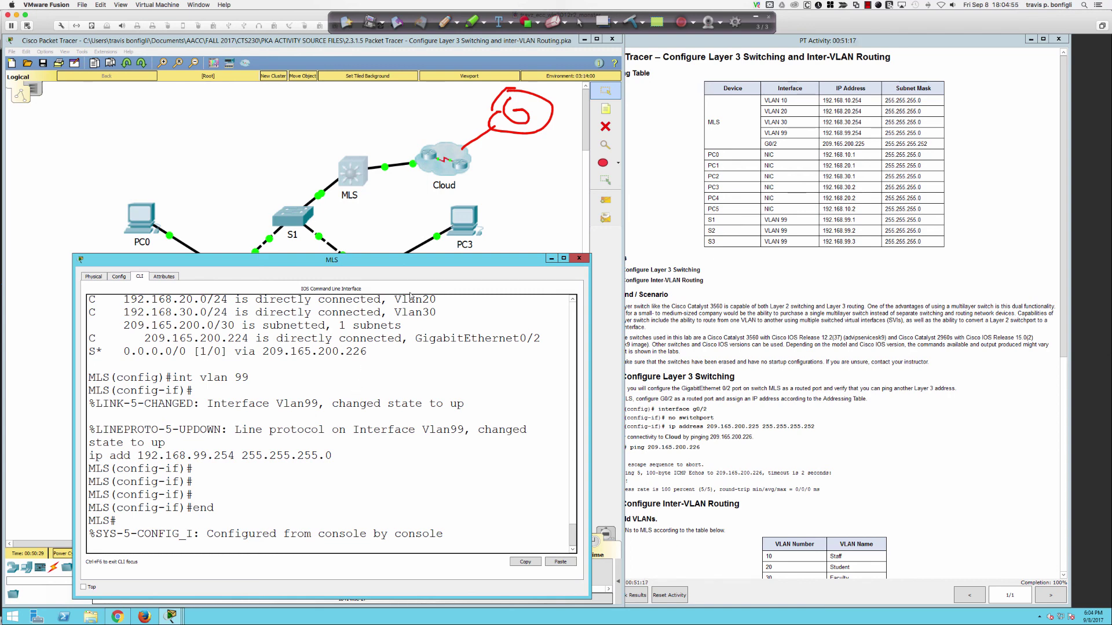
Step: Clear the drawn annotations from the topology and switch to the presentation's title slide
click(632, 23)
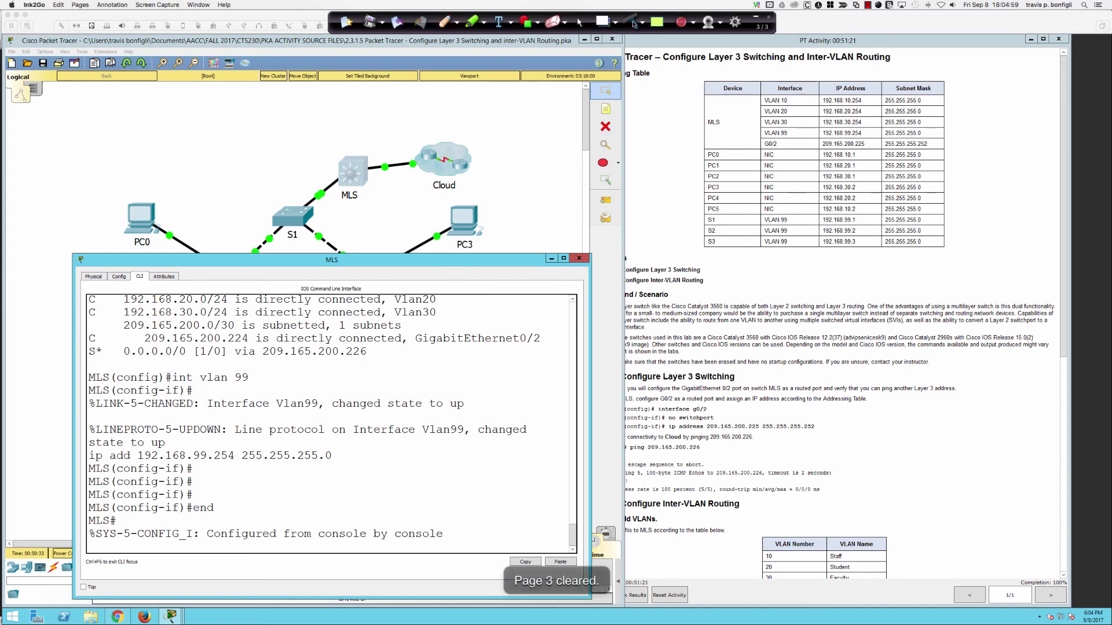
key(super+Tab)
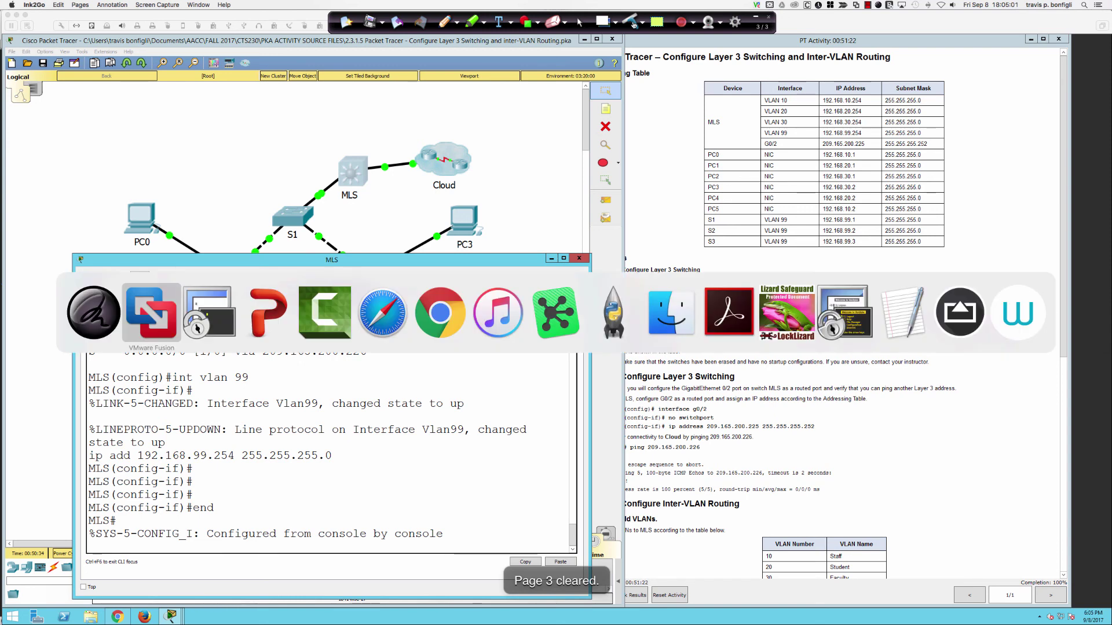
key(super+Tab)
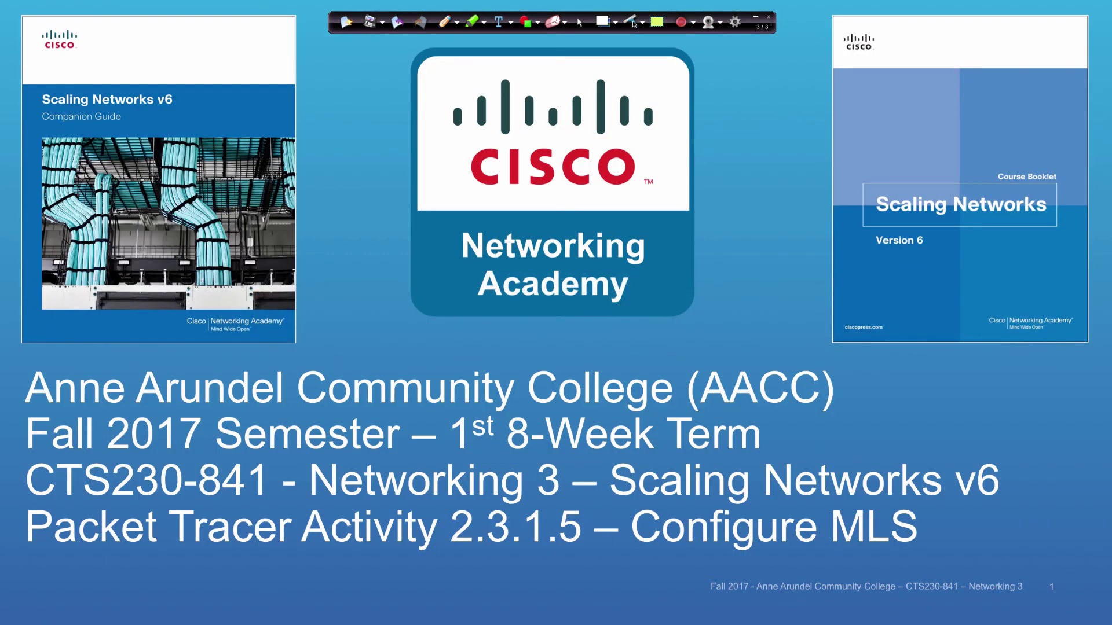